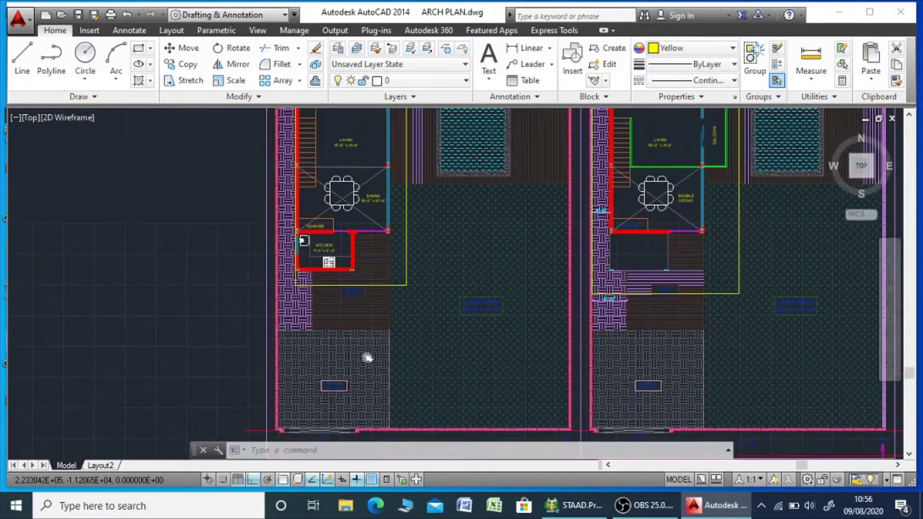
Examine the ground floor plan's room layout and sizes, from the toilet and bedroom down to the dining area and kitchen
{"action": "mouse_move", "coordinate": [366, 355]}
{"action": "middle_mouse_down"}
{"action": "mouse_move", "coordinate": [358, 253]}
{"action": "mouse_move", "coordinate": [355, 278]}
{"action": "middle_mouse_up"}
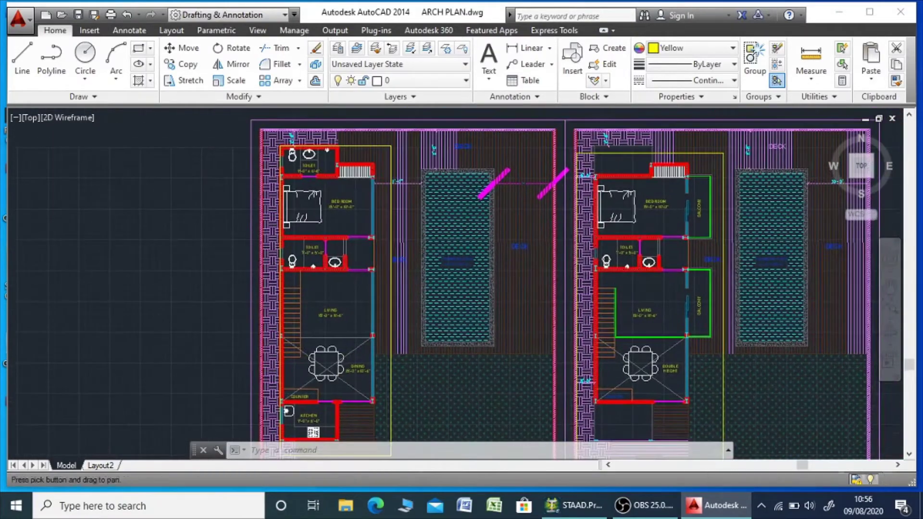
{"action": "scroll", "coordinate": [311, 145], "scroll_direction": "down", "scroll_amount": 2}
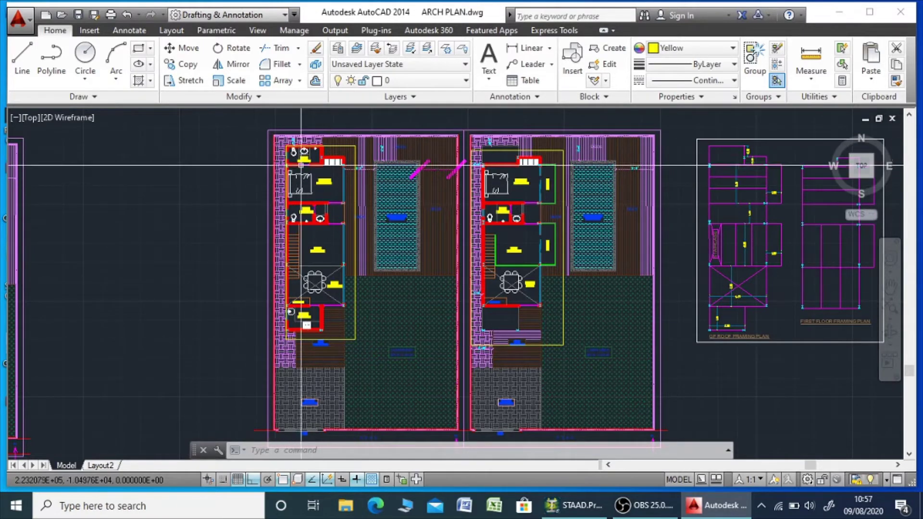
{"action": "scroll", "coordinate": [296, 144], "scroll_direction": "up", "scroll_amount": 6}
{"action": "scroll", "coordinate": [290, 169], "scroll_direction": "up", "scroll_amount": 2}
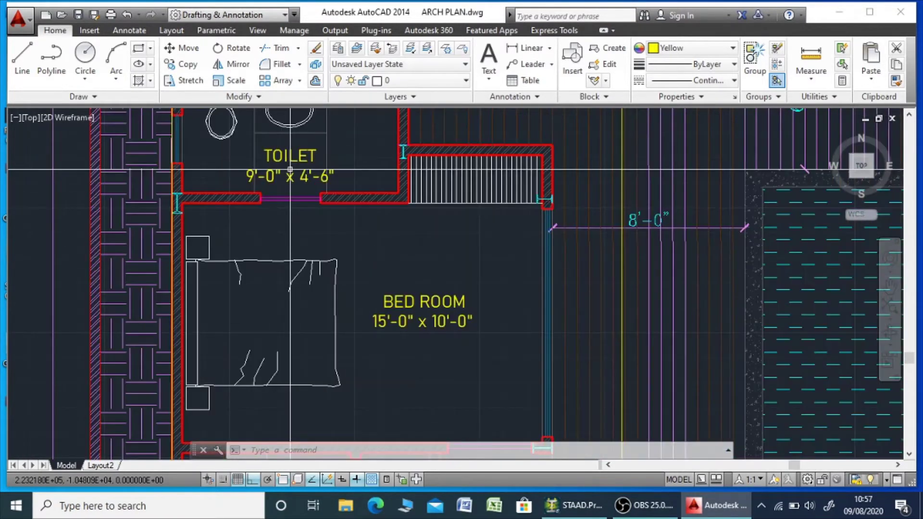
{"action": "scroll", "coordinate": [375, 318], "scroll_direction": "down", "scroll_amount": 2}
{"action": "middle_click_drag", "start_coordinate": [375, 318], "coordinate": [375, 149]}
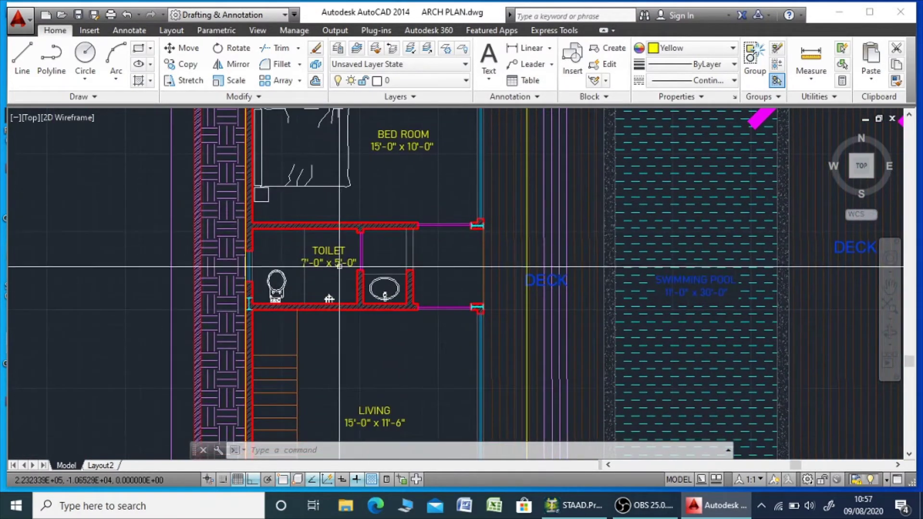
{"action": "middle_click_drag", "start_coordinate": [366, 428], "coordinate": [372, 133]}
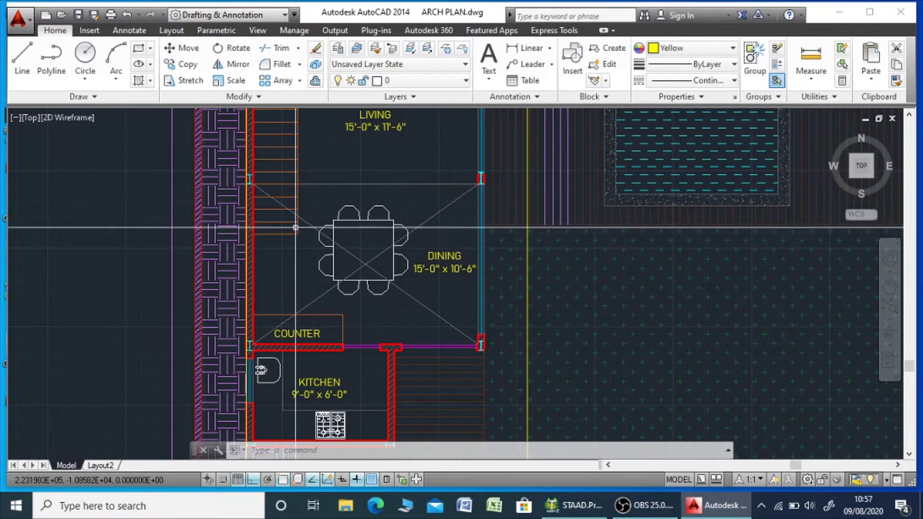
{"action": "scroll", "coordinate": [356, 313], "scroll_direction": "down", "scroll_amount": 2}
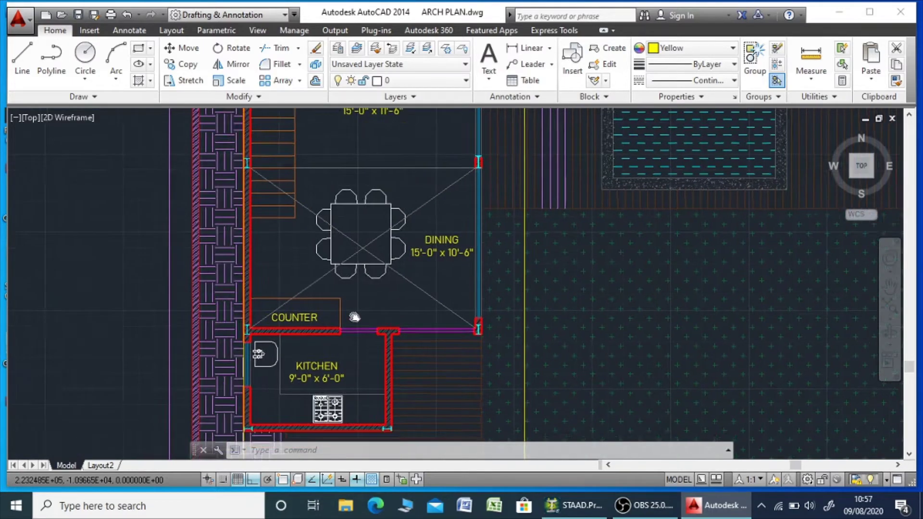
{"action": "scroll", "coordinate": [345, 263], "scroll_direction": "down", "scroll_amount": 3}
{"action": "middle_click_drag", "start_coordinate": [345, 263], "coordinate": [328, 347]}
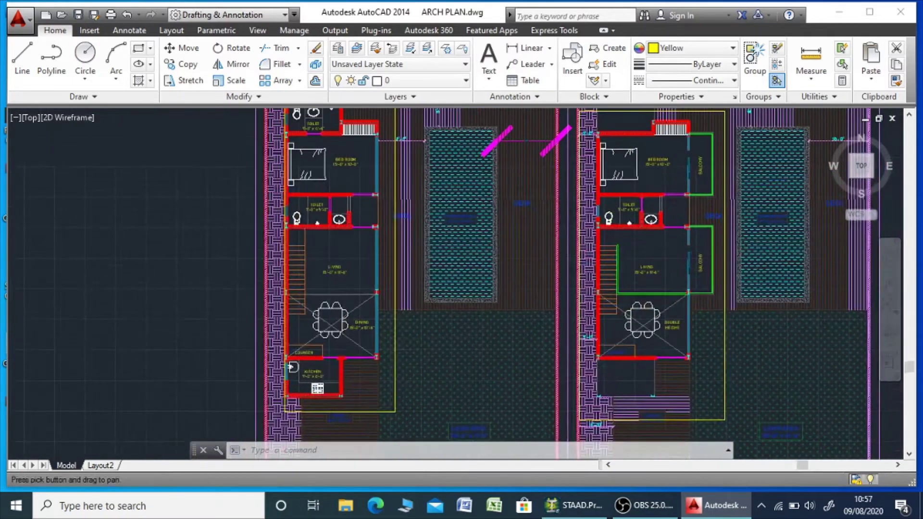
Examine the first floor plan, including the bedroom, toilet, living room, balconies and the double-height area over the dining
{"action": "middle_click_drag", "start_coordinate": [509, 290], "coordinate": [353, 302]}
{"action": "middle_click_drag", "start_coordinate": [512, 238], "coordinate": [472, 264]}
{"action": "scroll", "coordinate": [472, 207], "scroll_direction": "up", "scroll_amount": 2}
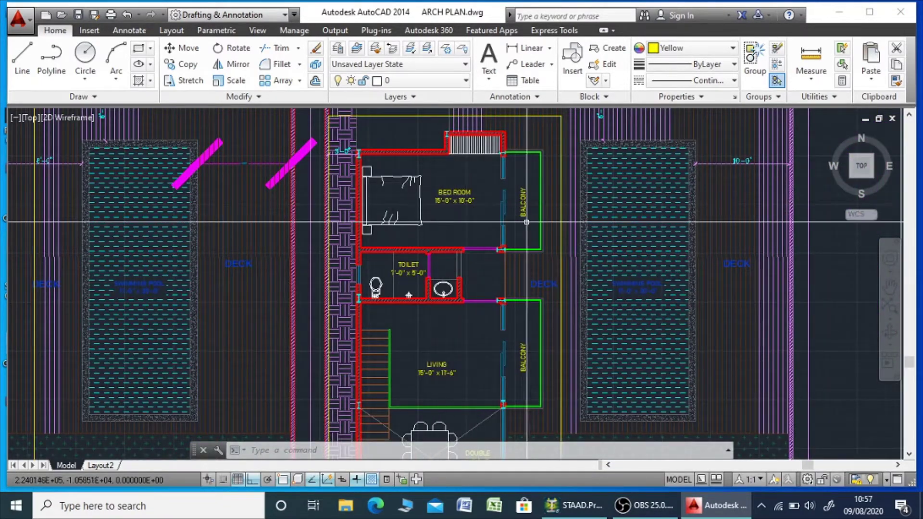
{"action": "middle_click_drag", "start_coordinate": [461, 354], "coordinate": [462, 226]}
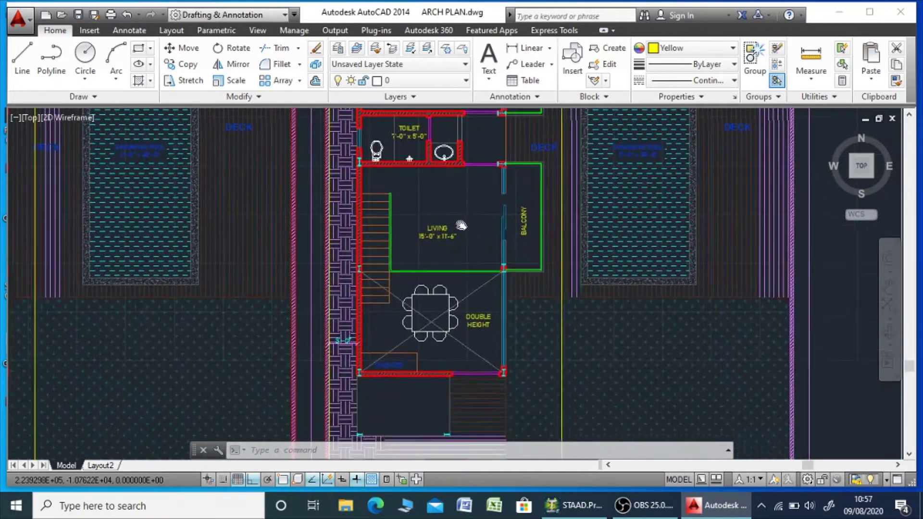
{"action": "middle_click_drag", "start_coordinate": [450, 312], "coordinate": [447, 326]}
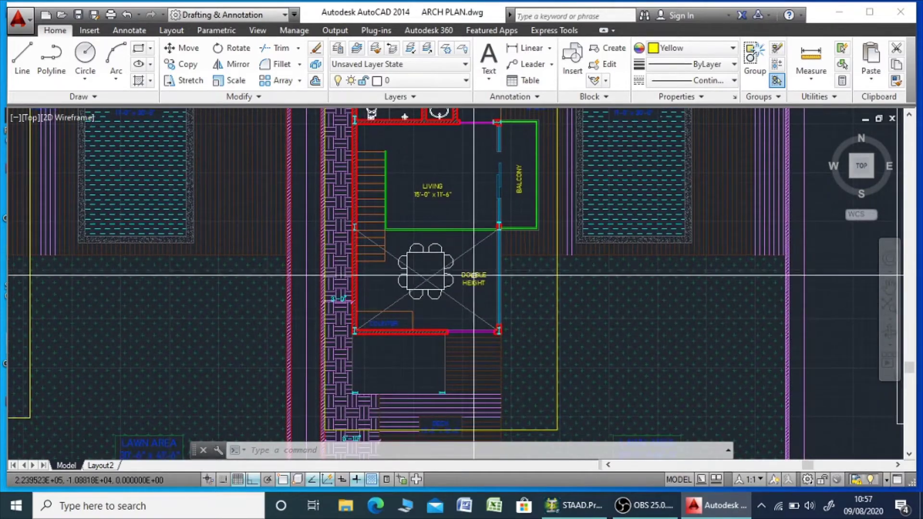
{"action": "scroll", "coordinate": [461, 279], "scroll_direction": "down", "scroll_amount": 2}
{"action": "scroll", "coordinate": [462, 278], "scroll_direction": "down", "scroll_amount": 1}
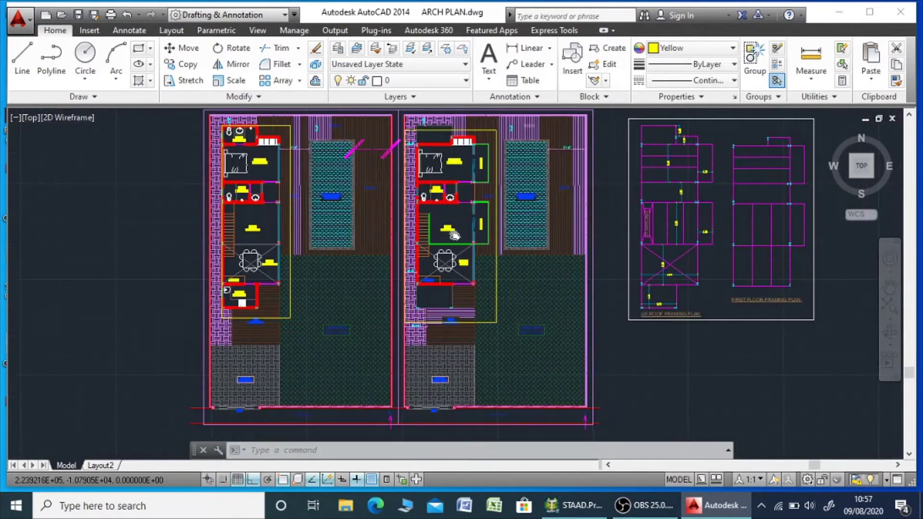
{"action": "middle_click_drag", "start_coordinate": [453, 227], "coordinate": [505, 261]}
{"action": "scroll", "coordinate": [505, 260], "scroll_direction": "up", "scroll_amount": 1}
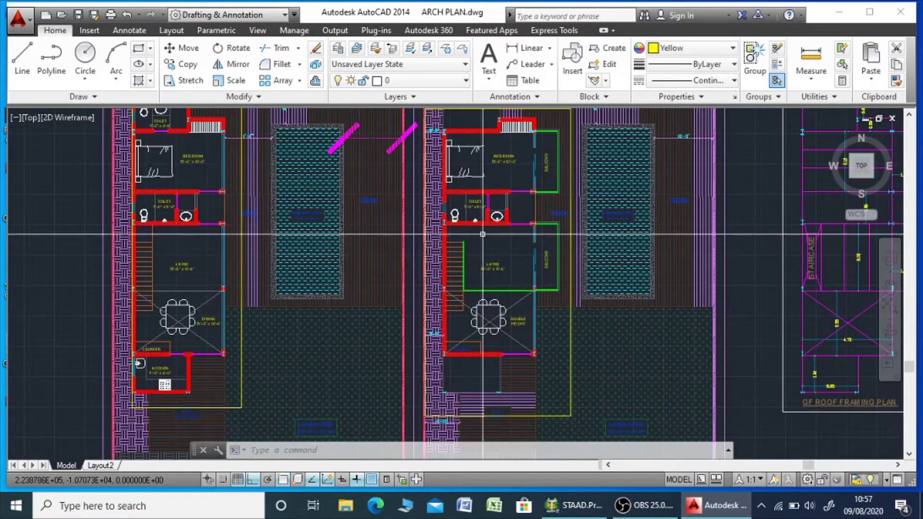
{"action": "scroll", "coordinate": [478, 234], "scroll_direction": "down", "scroll_amount": 2}
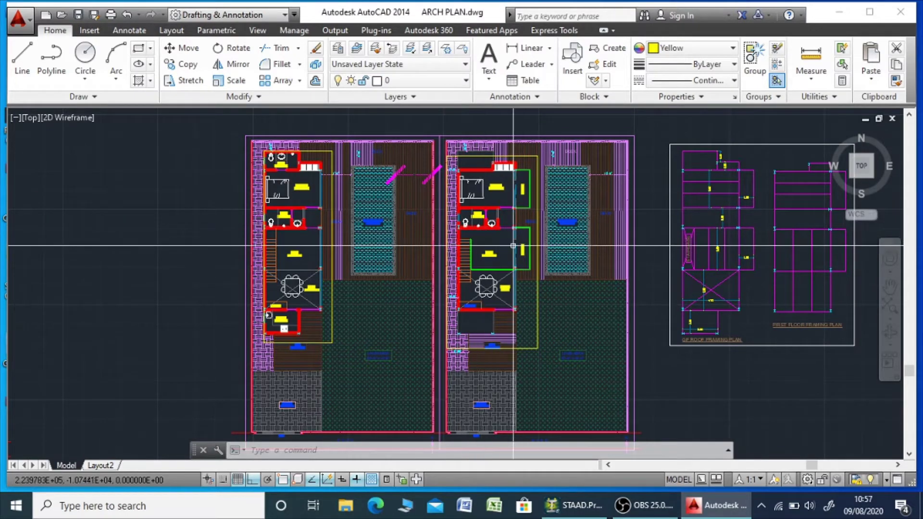
Zoom with a window around the framed GF roof and first floor framing plans
{"action": "middle_click_drag", "start_coordinate": [668, 248], "coordinate": [499, 246]}
{"action": "scroll", "coordinate": [551, 220], "scroll_direction": "up", "scroll_amount": 2}
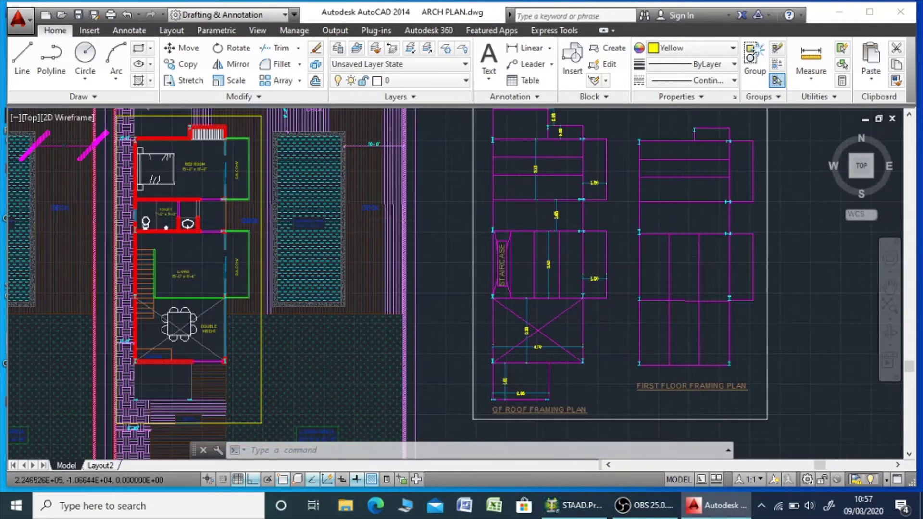
{"action": "scroll", "coordinate": [551, 221], "scroll_direction": "down", "scroll_amount": 2}
{"action": "type", "text": "z"}
{"action": "key", "text": "Return"}
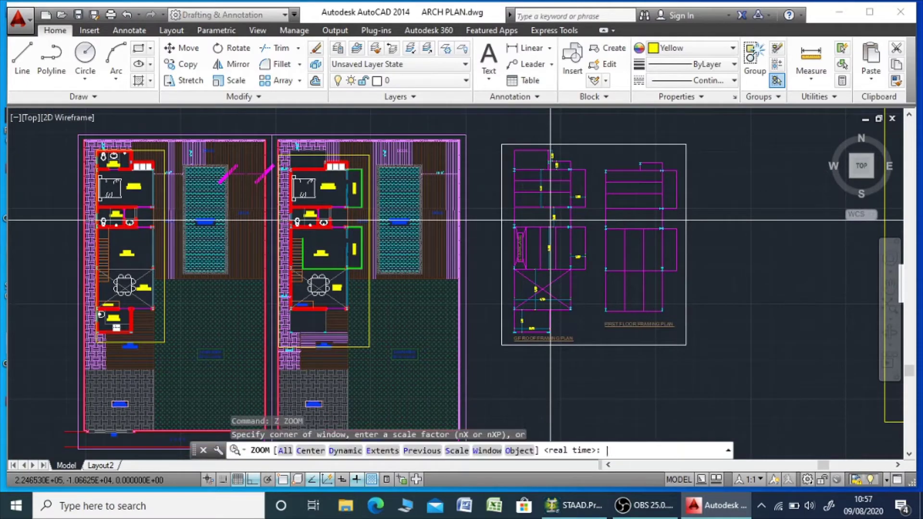
{"action": "type", "text": "w"}
{"action": "key", "text": "Return"}
{"action": "left_click", "coordinate": [498, 138]}
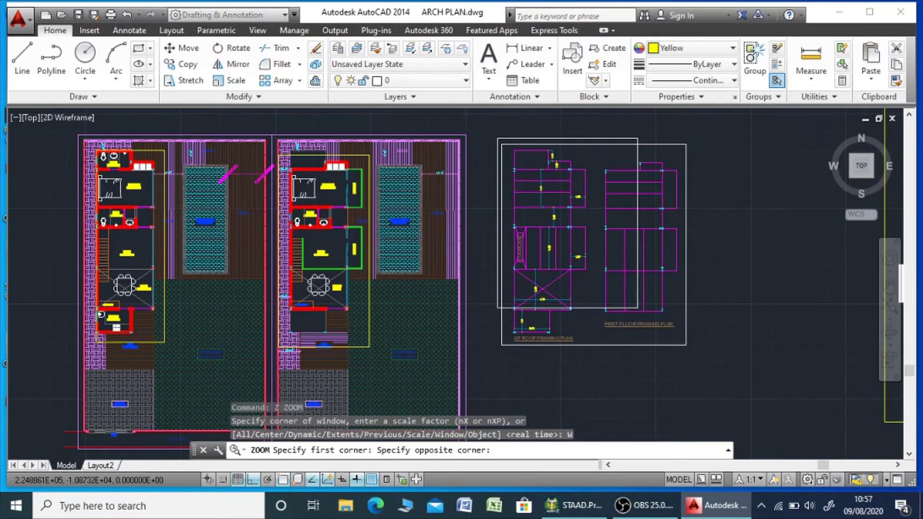
{"action": "left_click", "coordinate": [691, 350]}
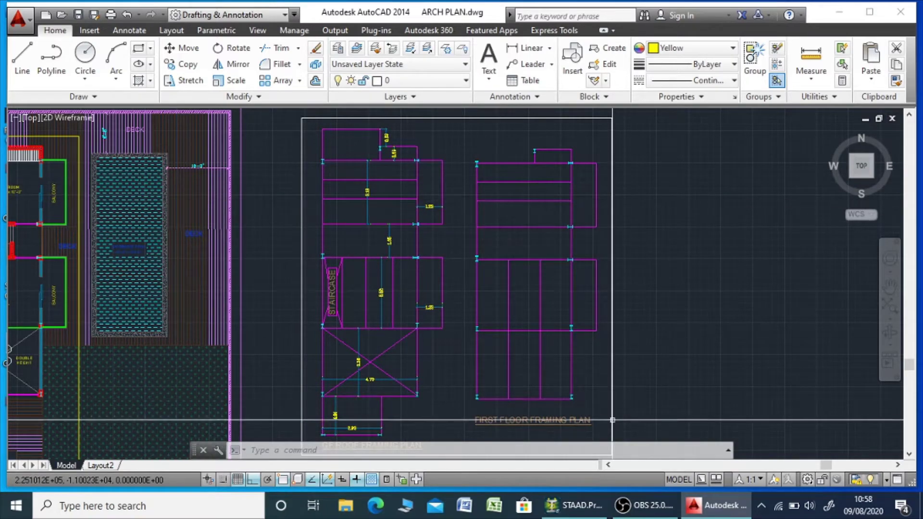
Examine the column positions, beam layout and span dimensions of the GF roof framing plan, from the upper bays to the lowest bay
{"action": "scroll", "coordinate": [418, 157], "scroll_direction": "up", "scroll_amount": 6}
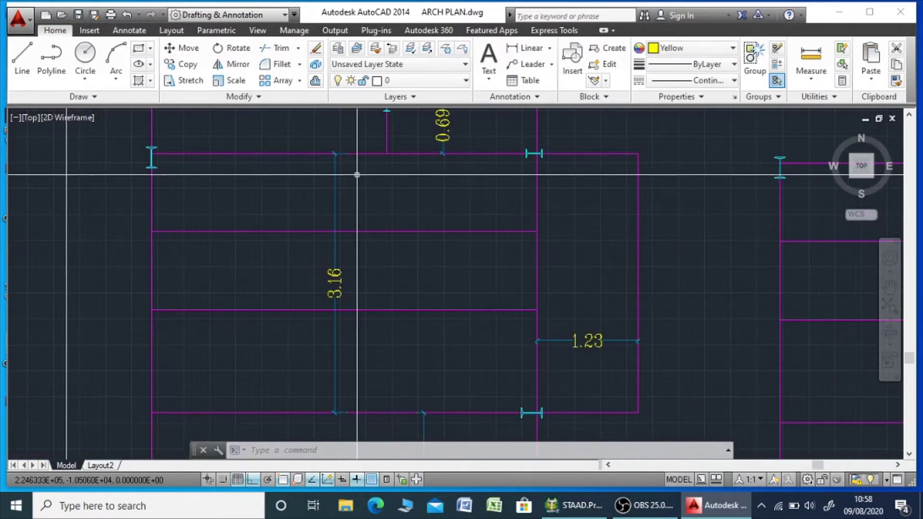
{"action": "mouse_move", "coordinate": [358, 188]}
{"action": "middle_mouse_down"}
{"action": "mouse_move", "coordinate": [486, 270]}
{"action": "mouse_move", "coordinate": [496, 294]}
{"action": "middle_mouse_up"}
{"action": "scroll", "coordinate": [493, 274], "scroll_direction": "up", "scroll_amount": 2}
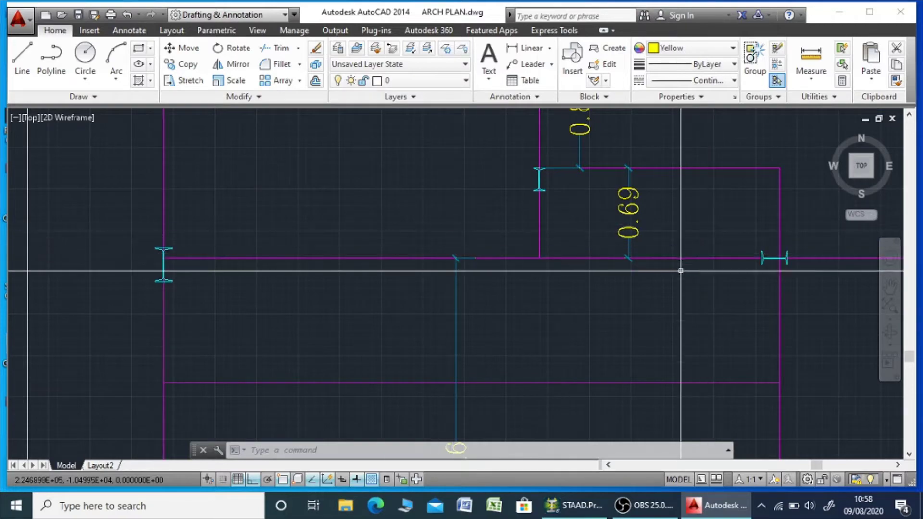
{"action": "scroll", "coordinate": [677, 274], "scroll_direction": "down", "scroll_amount": 4}
{"action": "middle_click_drag", "start_coordinate": [610, 190], "coordinate": [522, 40]}
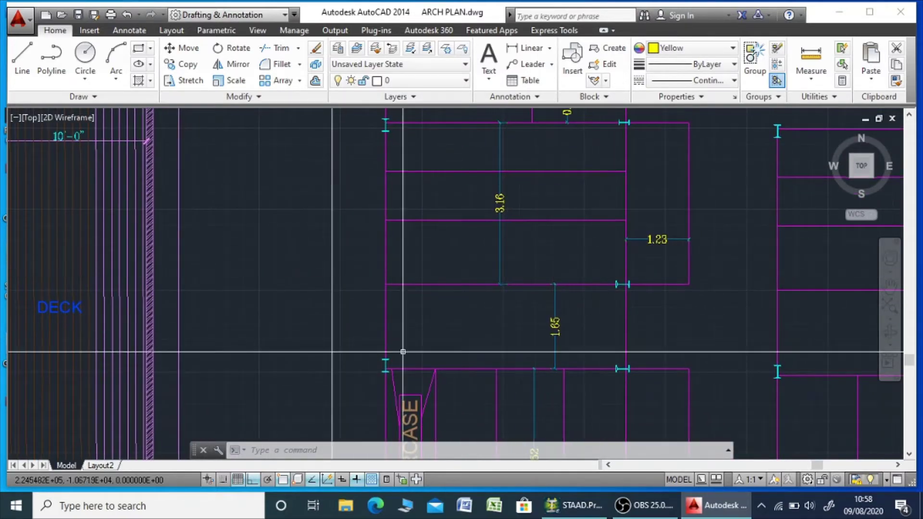
{"action": "middle_click_drag", "start_coordinate": [606, 345], "coordinate": [567, 102]}
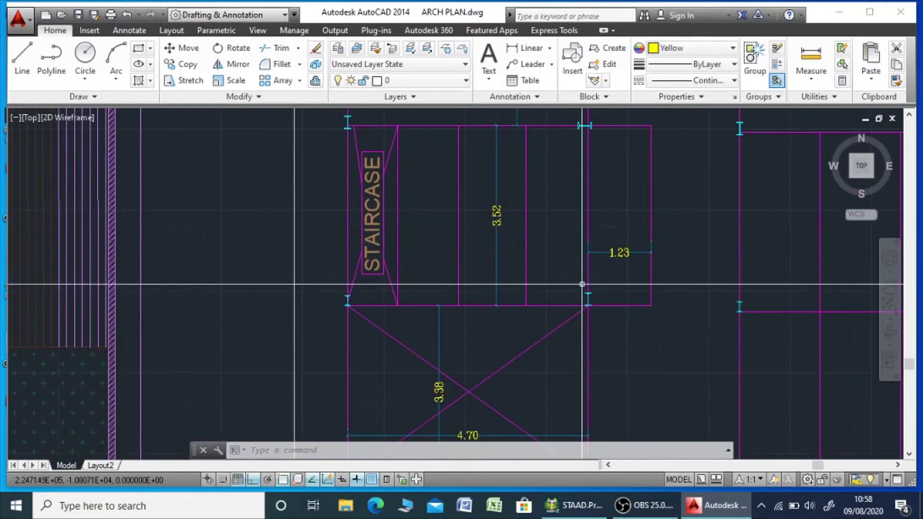
{"action": "middle_click_drag", "start_coordinate": [439, 330], "coordinate": [449, 201]}
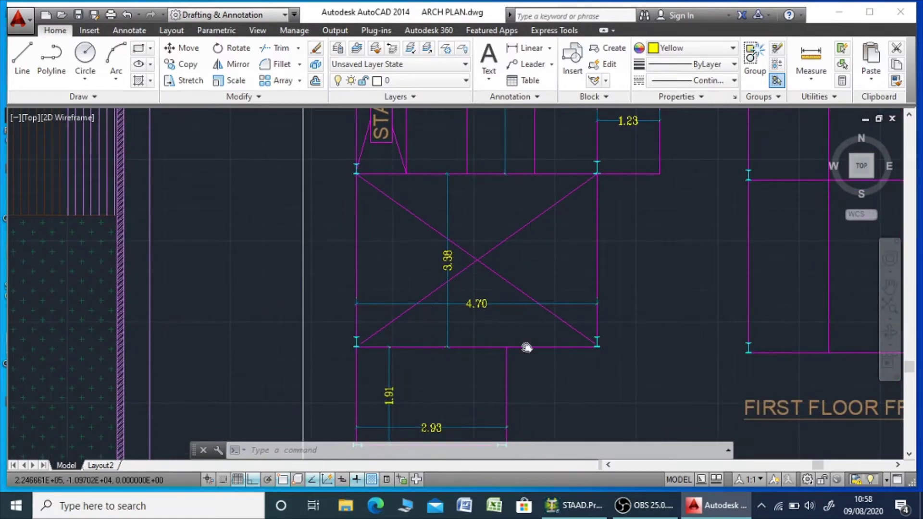
{"action": "middle_click_drag", "start_coordinate": [525, 347], "coordinate": [523, 227]}
{"action": "scroll", "coordinate": [430, 278], "scroll_direction": "down", "scroll_amount": 4}
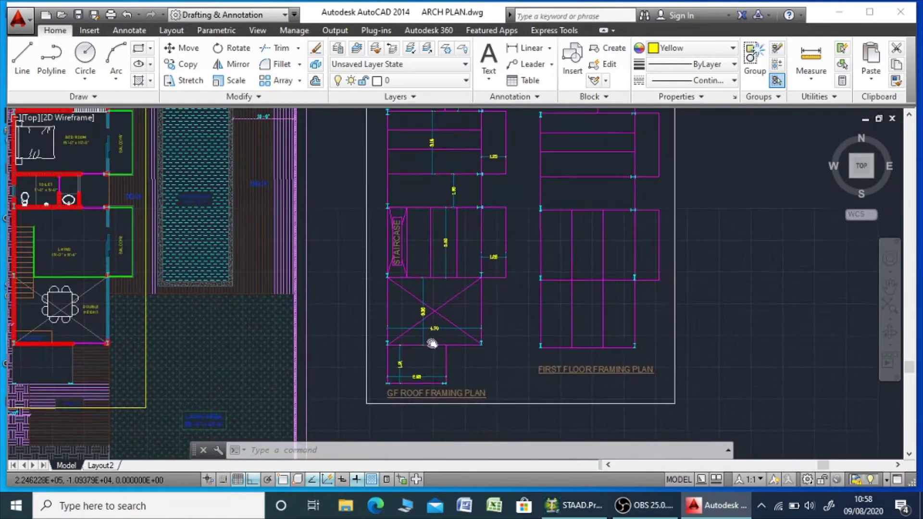
{"action": "scroll", "coordinate": [448, 119], "scroll_direction": "up", "scroll_amount": 6}
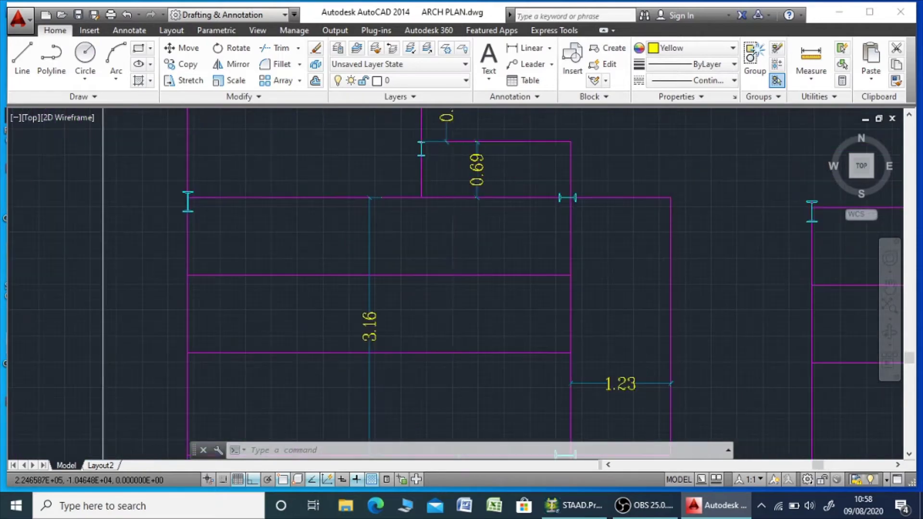
{"action": "scroll", "coordinate": [481, 288], "scroll_direction": "down", "scroll_amount": 5}
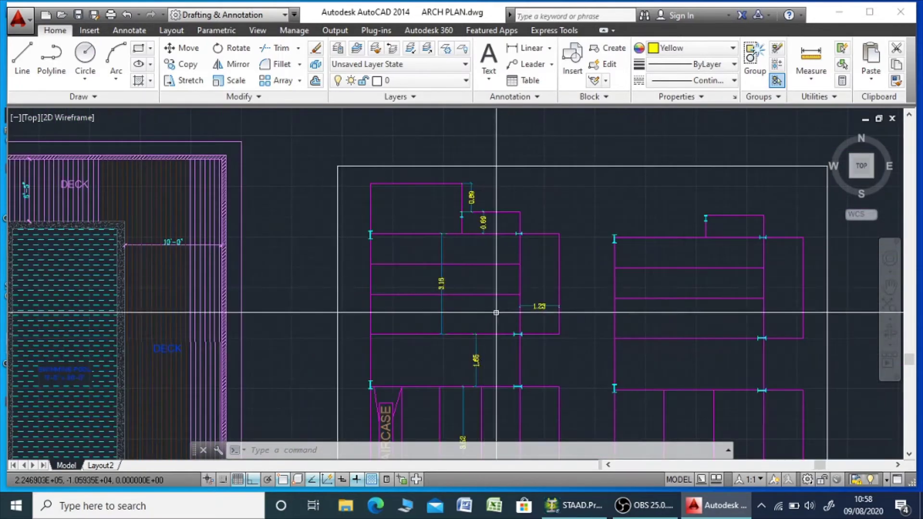
{"action": "scroll", "coordinate": [463, 250], "scroll_direction": "down", "scroll_amount": 2}
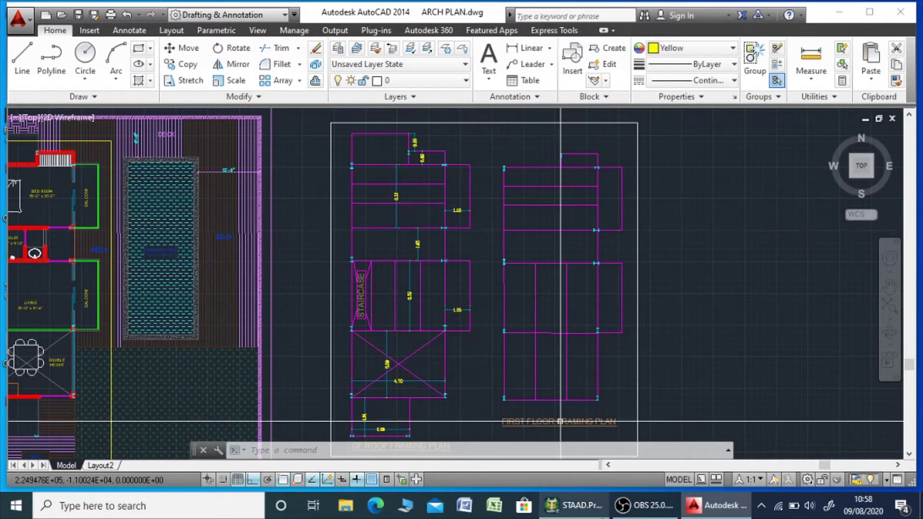
Switch to STAAD.Pro and close the session with the open STEEL BLDG model
{"action": "left_click", "coordinate": [581, 508]}
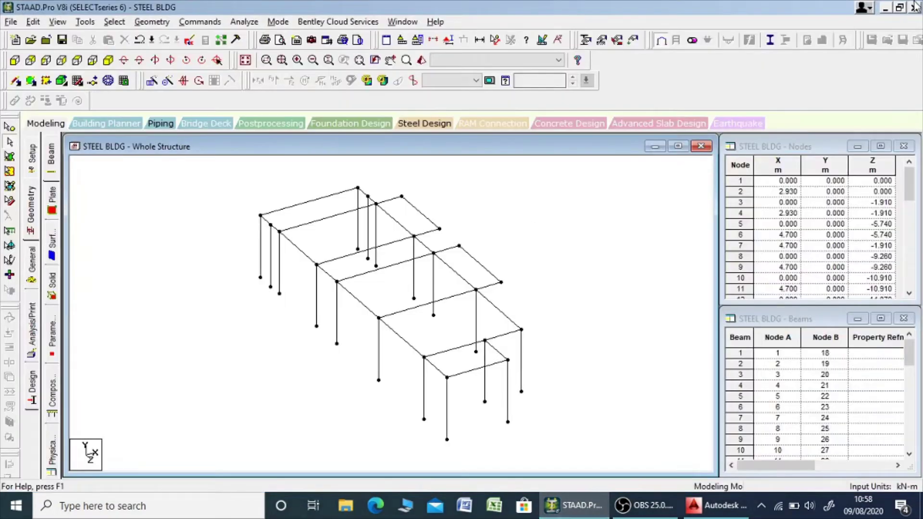
{"action": "left_click", "coordinate": [915, 9]}
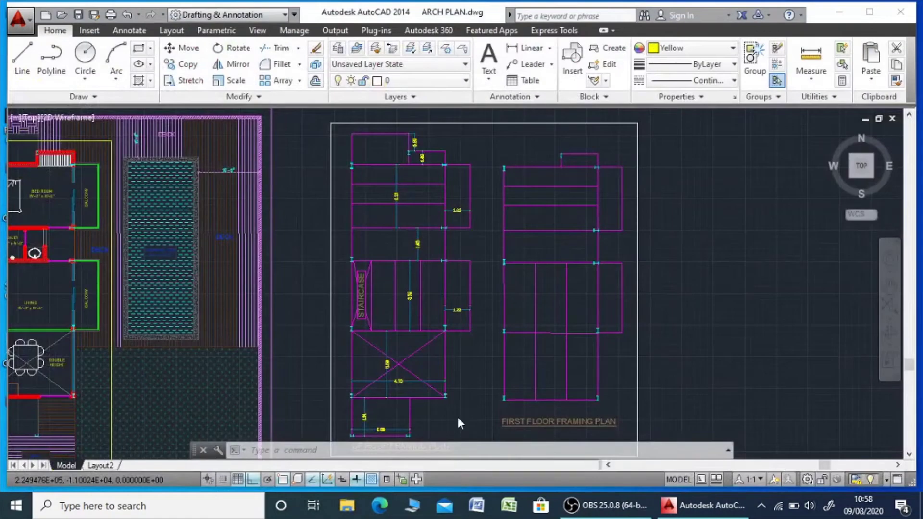
Restart STAAD.Pro from the desktop and close the CONNECTION Client window
{"action": "key", "text": "super+d"}
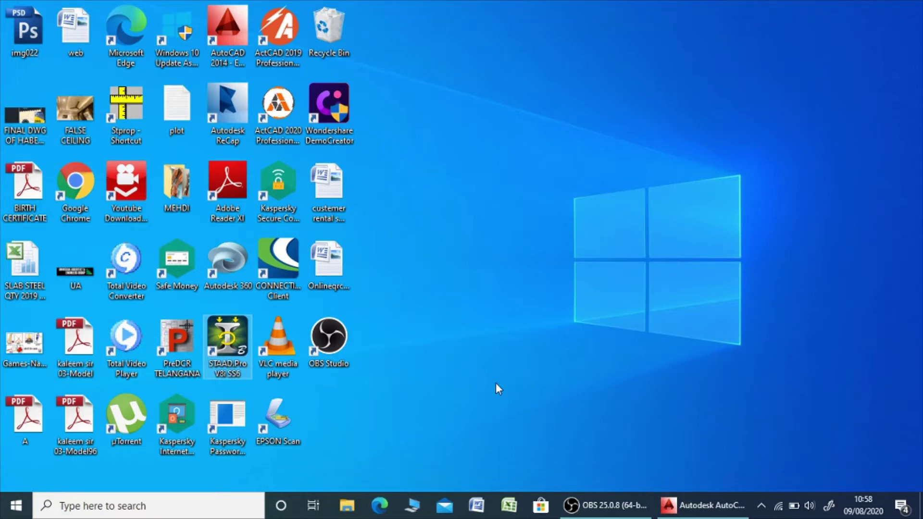
{"action": "left_click", "coordinate": [610, 513]}
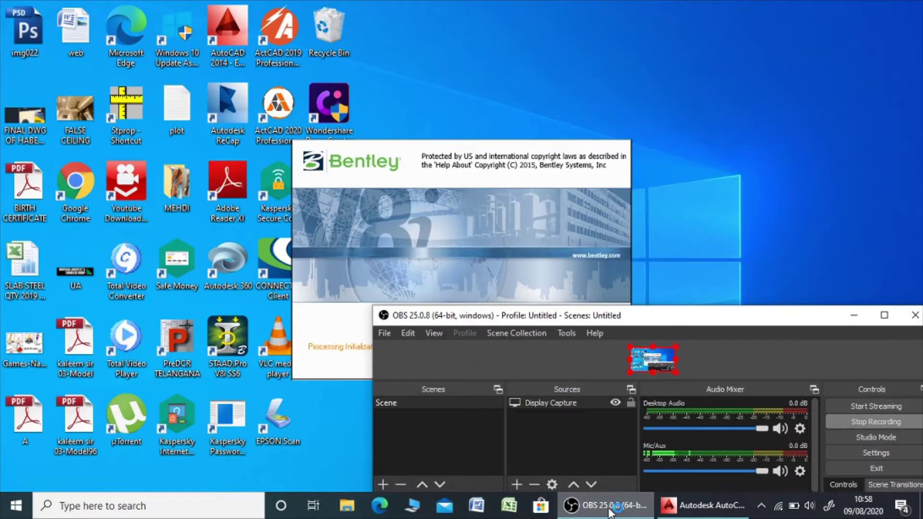
{"action": "left_click", "coordinate": [610, 513]}
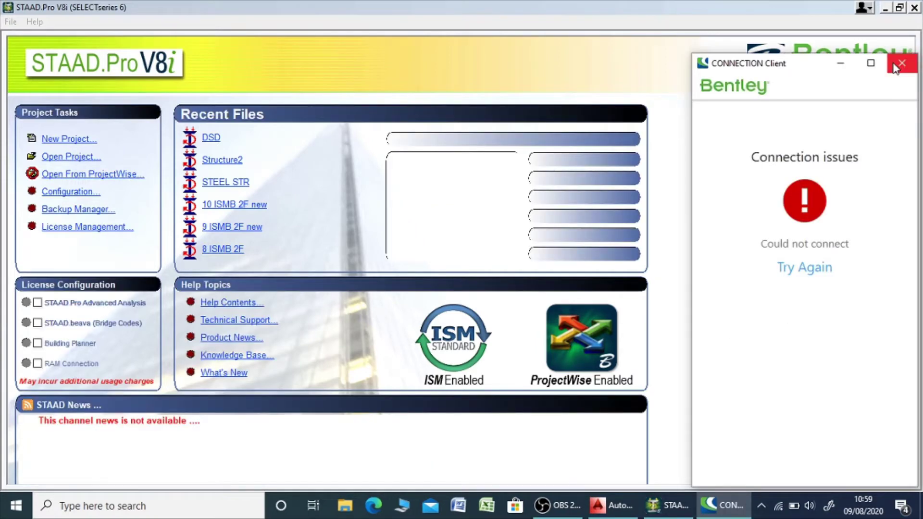
{"action": "left_click", "coordinate": [901, 63]}
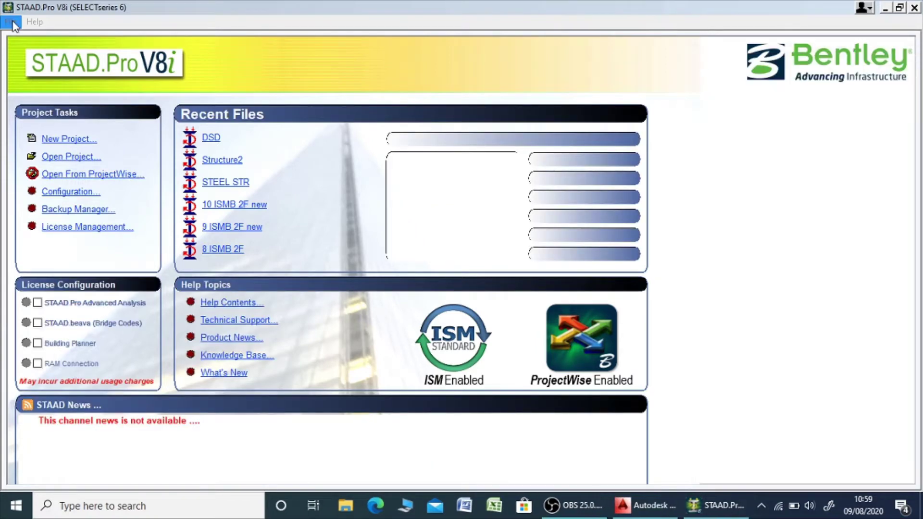
Create a new space model named STEEL BLDF with meter and kilonewton units, starting with the Add Beam option
{"action": "left_click", "coordinate": [11, 22]}
{"action": "left_click", "coordinate": [25, 37]}
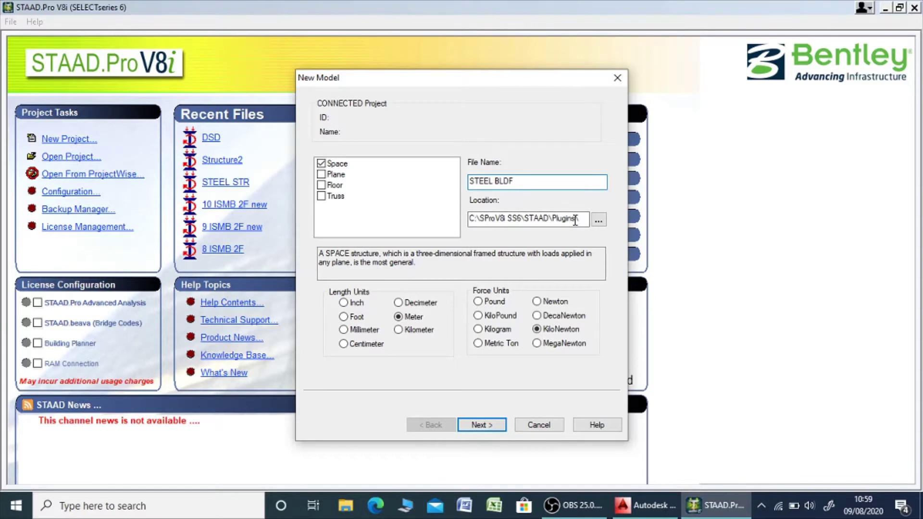
{"action": "left_click", "coordinate": [490, 426]}
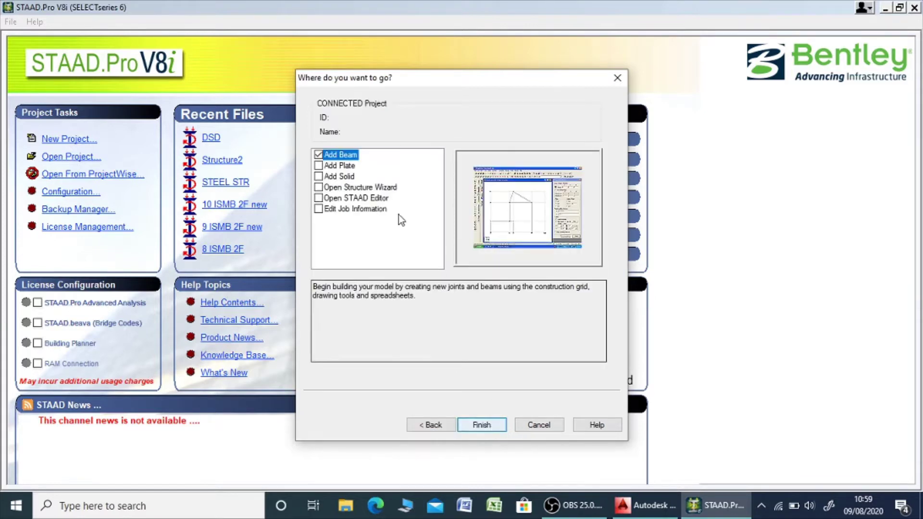
{"action": "left_click", "coordinate": [481, 426]}
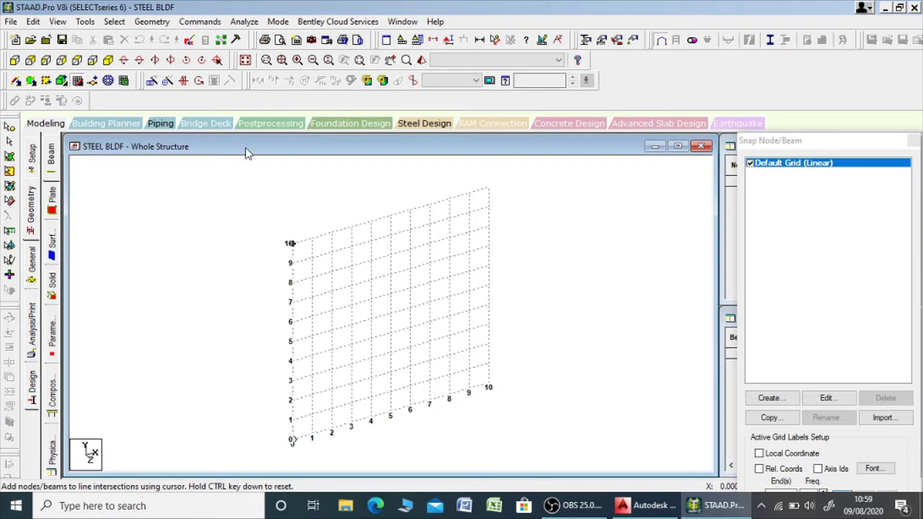
Close the Snap Node/Beam grid and create the first node at the origin (0, 0, 0) in the Nodes table
{"action": "left_click", "coordinate": [914, 141]}
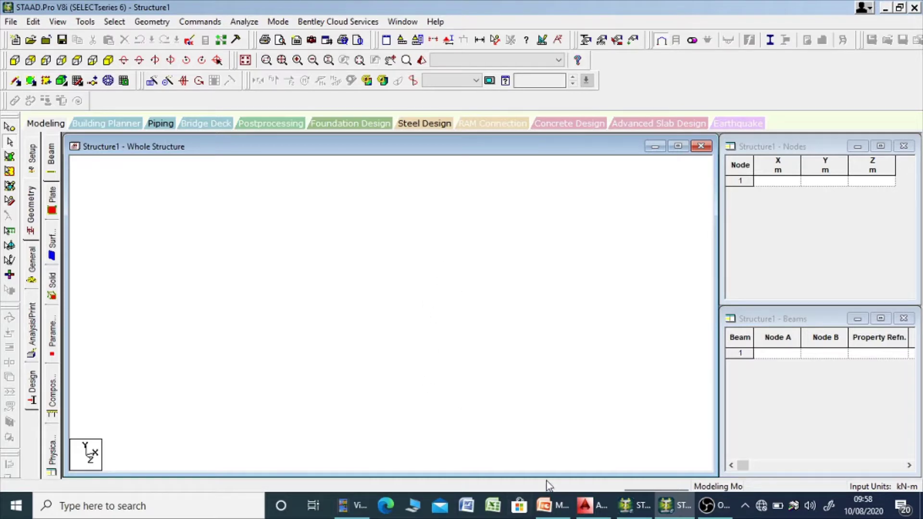
{"action": "left_click", "coordinate": [707, 506]}
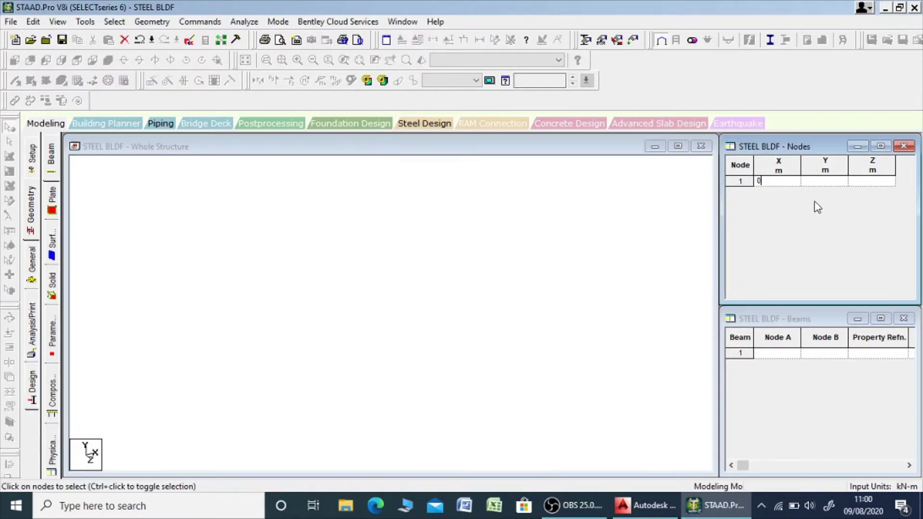
{"action": "key", "text": "Tab"}
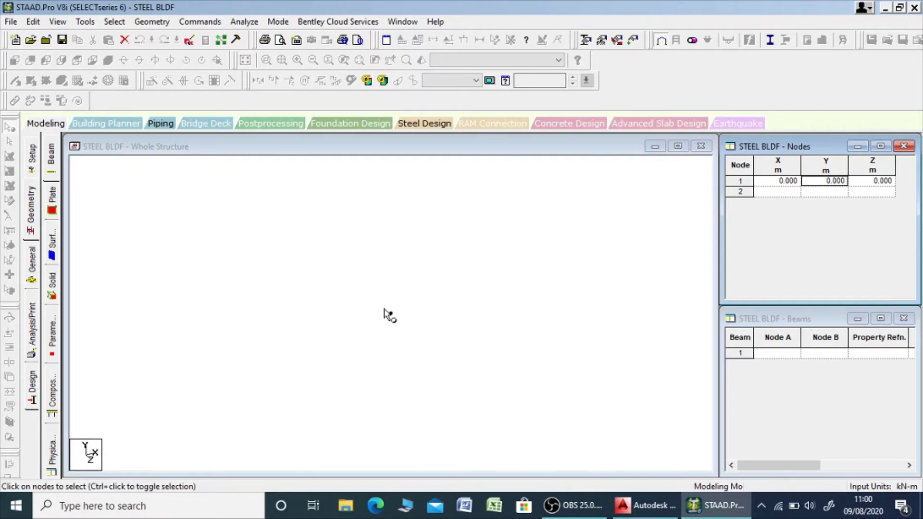
{"action": "left_click_drag", "start_coordinate": [376, 302], "coordinate": [409, 323]}
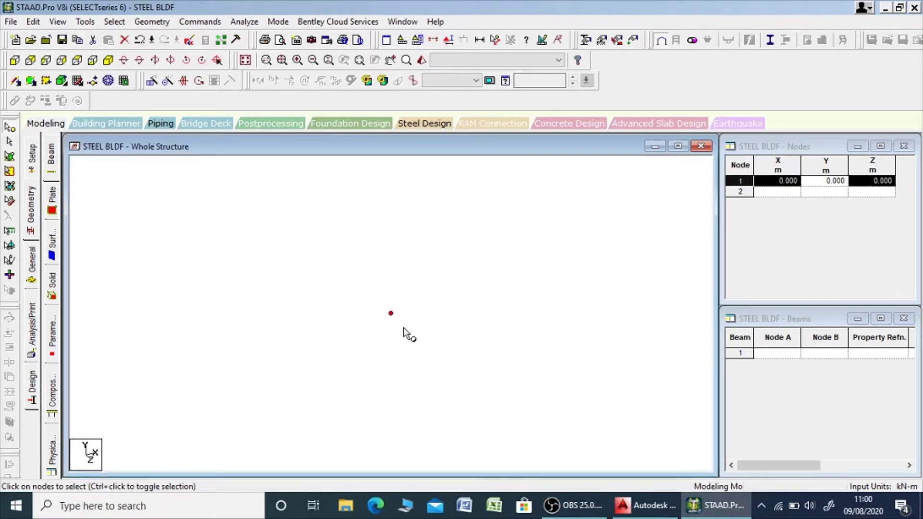
{"action": "left_click", "coordinate": [403, 332]}
{"action": "left_click_drag", "start_coordinate": [370, 290], "coordinate": [448, 365]}
{"action": "left_click", "coordinate": [427, 347]}
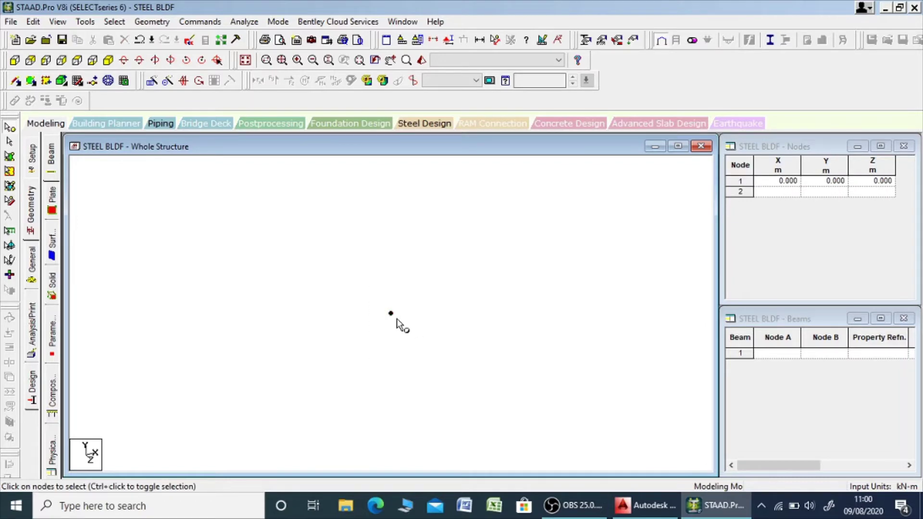
Check the lowest bay's width on AutoCAD's GF roof framing plan, and in STAAD.Pro copy the origin node 2.93 m along X
{"action": "left_click", "coordinate": [647, 505]}
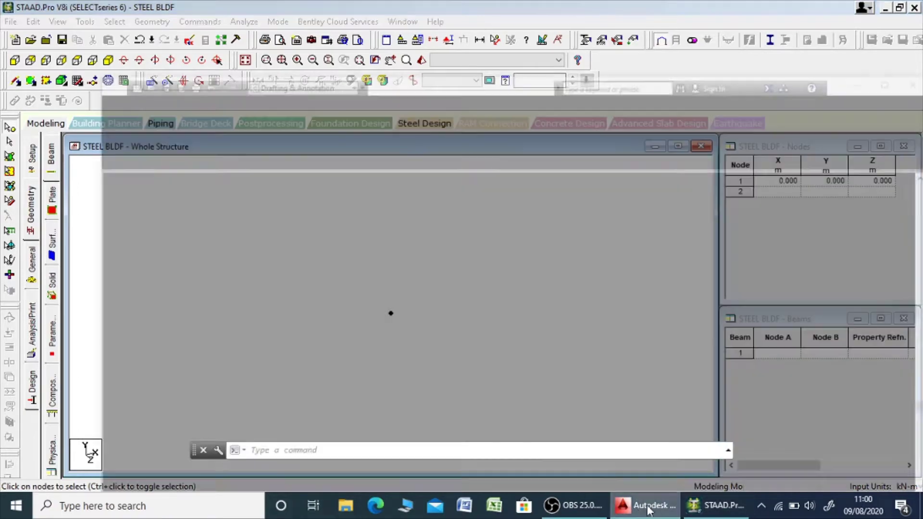
{"action": "scroll", "coordinate": [473, 344], "scroll_direction": "up", "scroll_amount": 6}
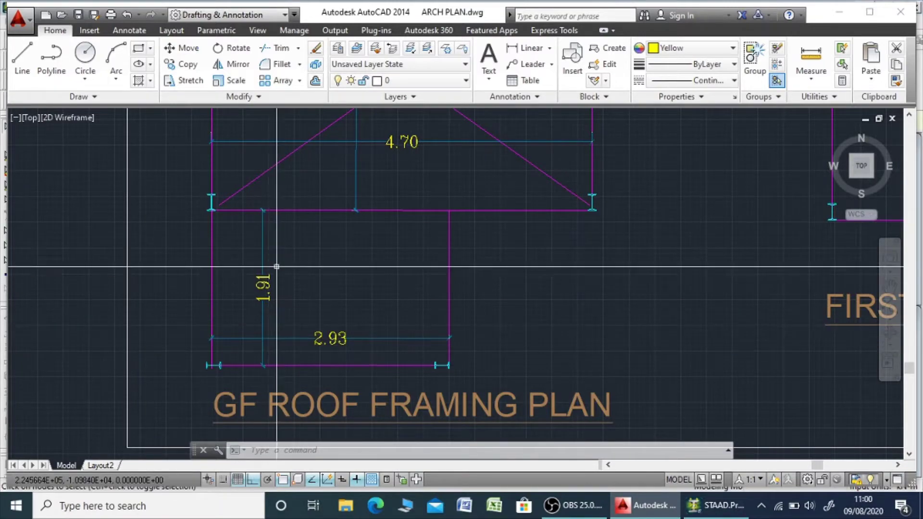
{"action": "left_click", "coordinate": [714, 506]}
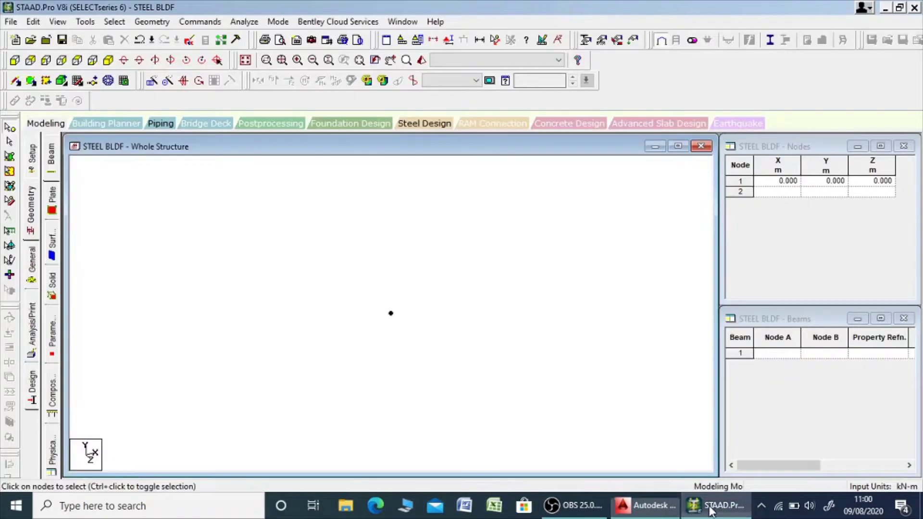
{"action": "left_click_drag", "start_coordinate": [380, 289], "coordinate": [450, 364]}
{"action": "left_click", "coordinate": [419, 353]}
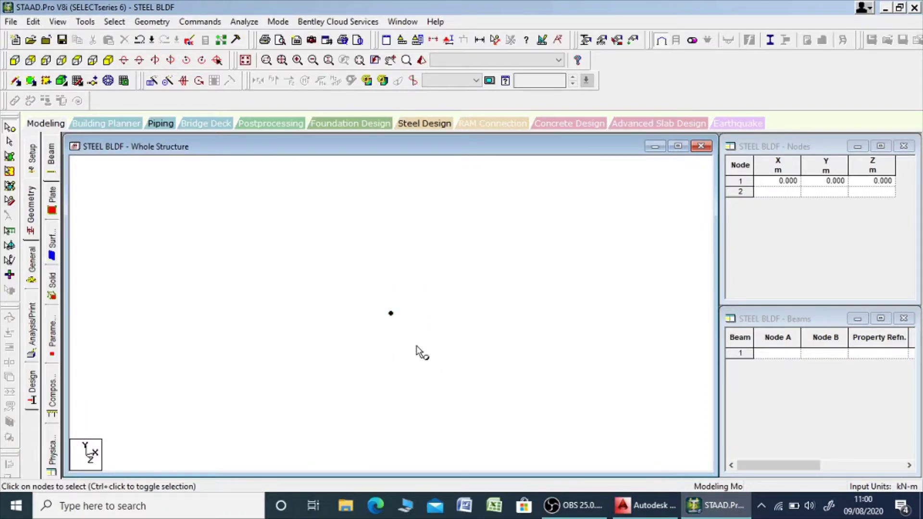
{"action": "left_click_drag", "start_coordinate": [358, 291], "coordinate": [431, 347]}
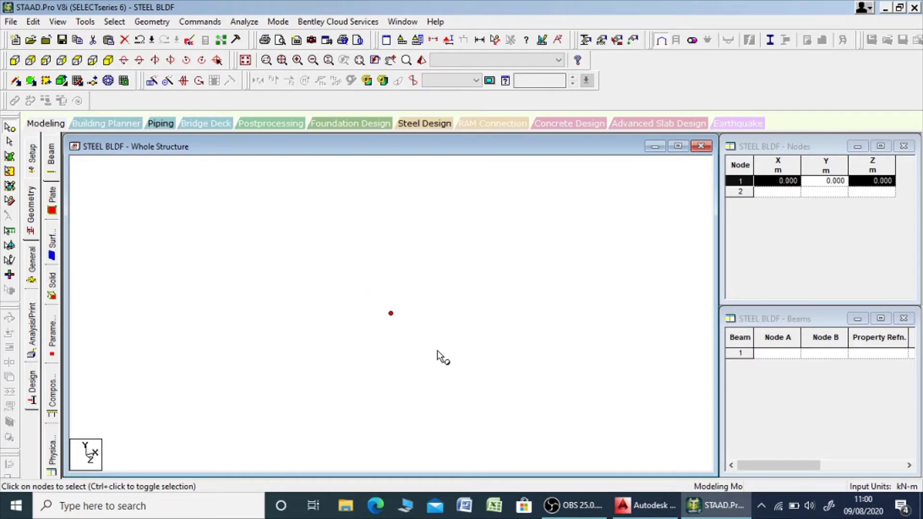
{"action": "key", "text": "ctrl+v"}
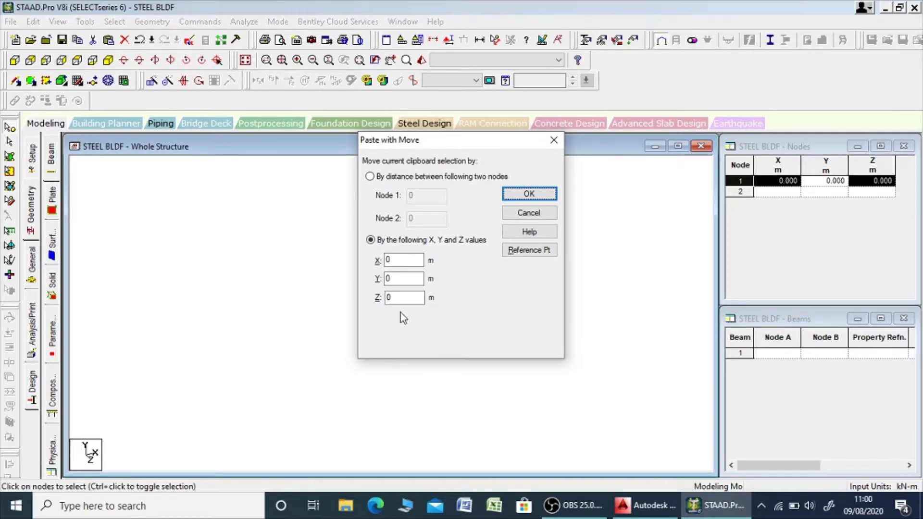
{"action": "left_click_drag", "start_coordinate": [408, 260], "coordinate": [347, 263]}
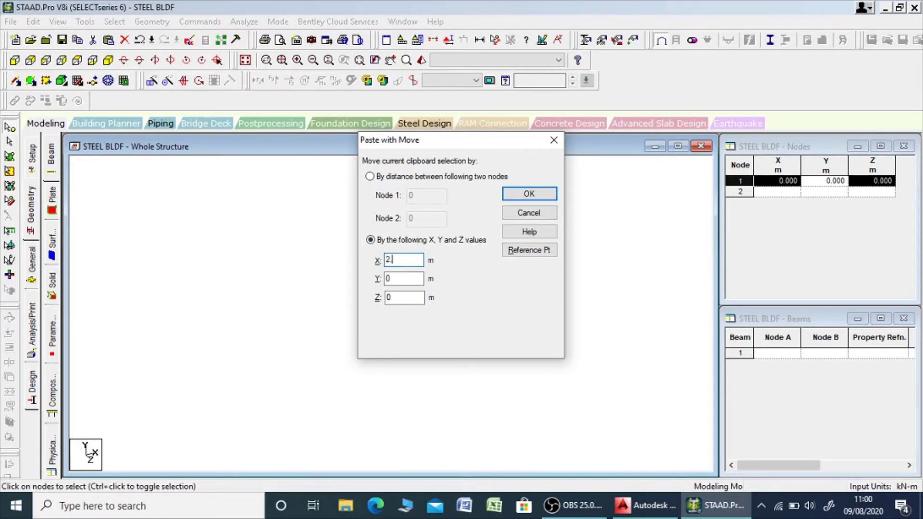
{"action": "type", "text": "2.93"}
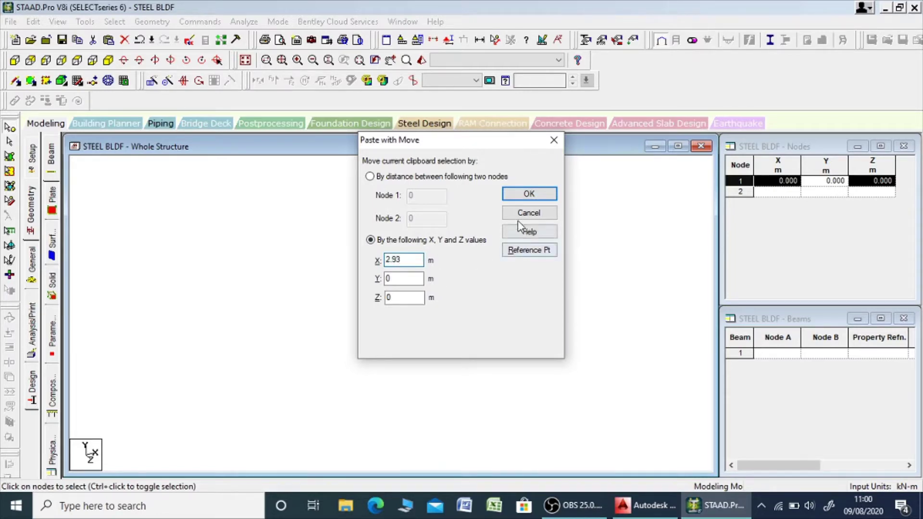
{"action": "left_click", "coordinate": [529, 193]}
{"action": "left_click", "coordinate": [473, 262]}
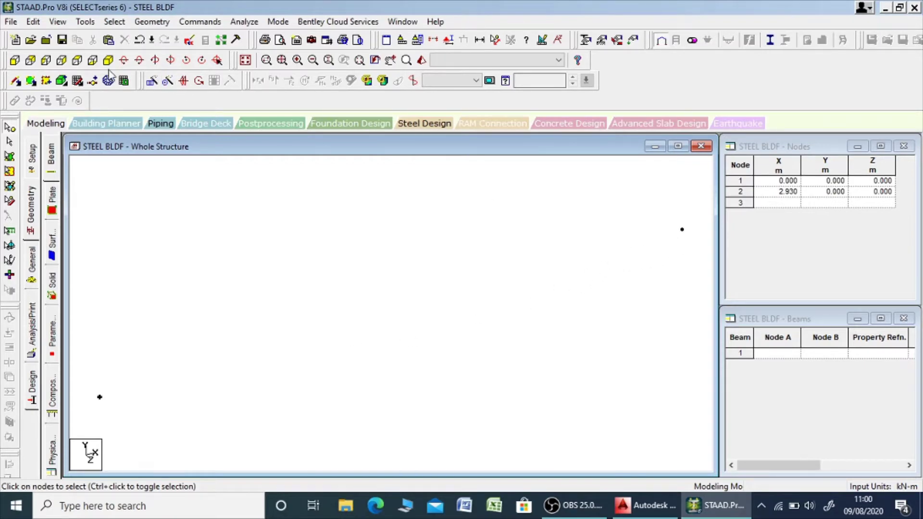
Show the model in plan view and, after checking the AutoCAD bay depth, copy both nodes by -1.91 m along Z
{"action": "left_click", "coordinate": [77, 60]}
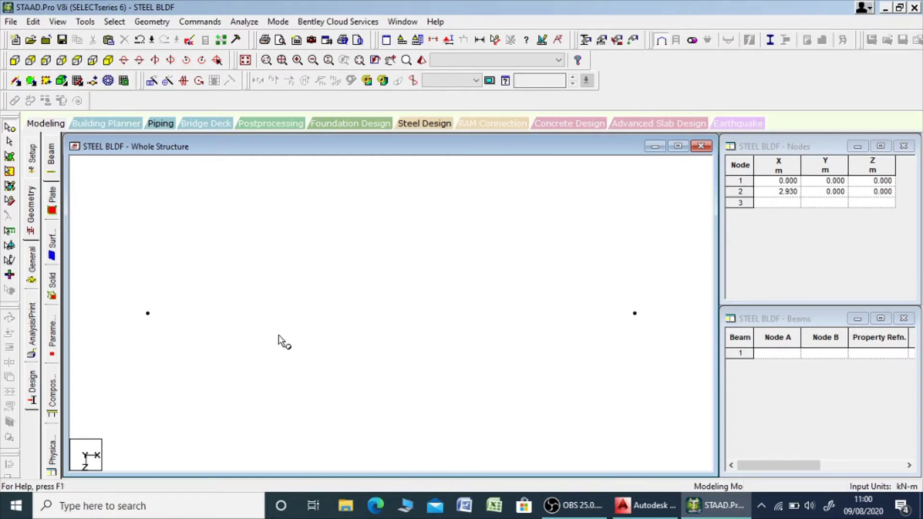
{"action": "left_click", "coordinate": [646, 510]}
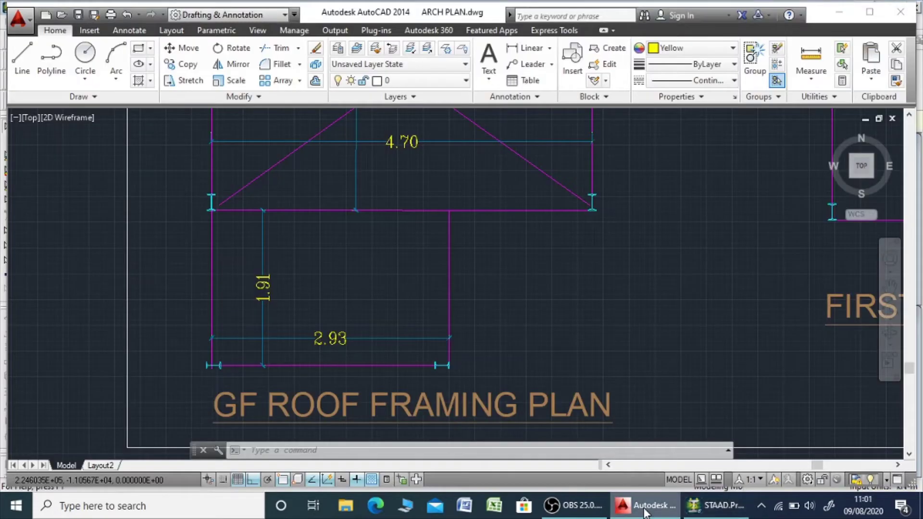
{"action": "left_click", "coordinate": [646, 509]}
{"action": "left_click_drag", "start_coordinate": [137, 287], "coordinate": [671, 378]}
{"action": "key", "text": "ctrl+v"}
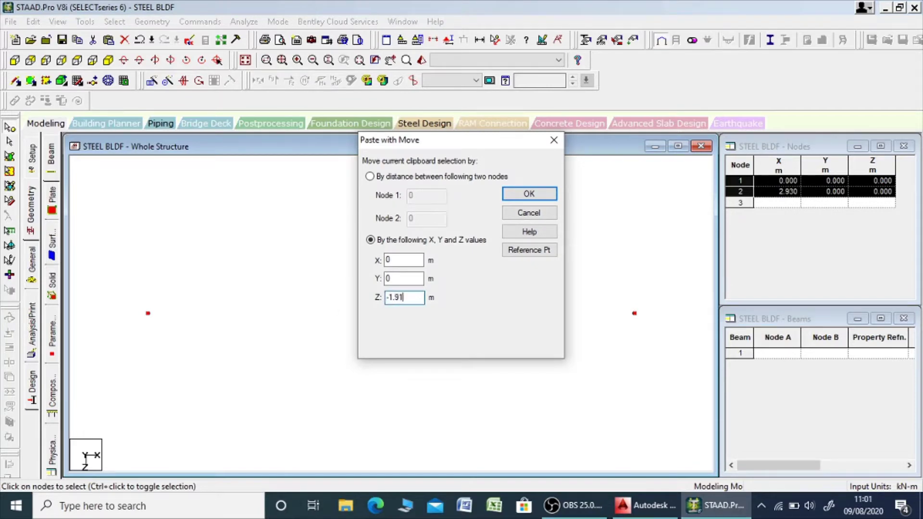
{"action": "key", "text": "Return"}
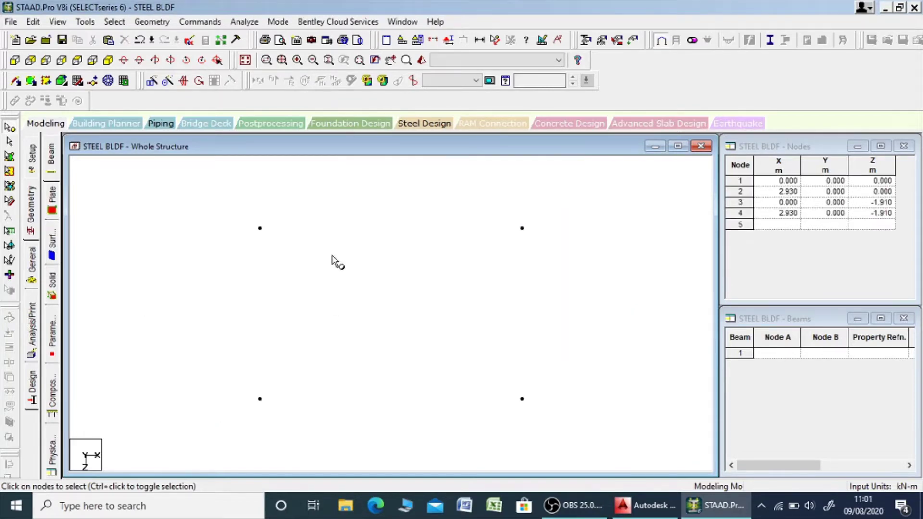
Check the cross-braced bay's depth in AutoCAD, and in STAAD.Pro copy the node at X 0, Z -1.91 by -3.38 m along Z
{"action": "left_click", "coordinate": [644, 506]}
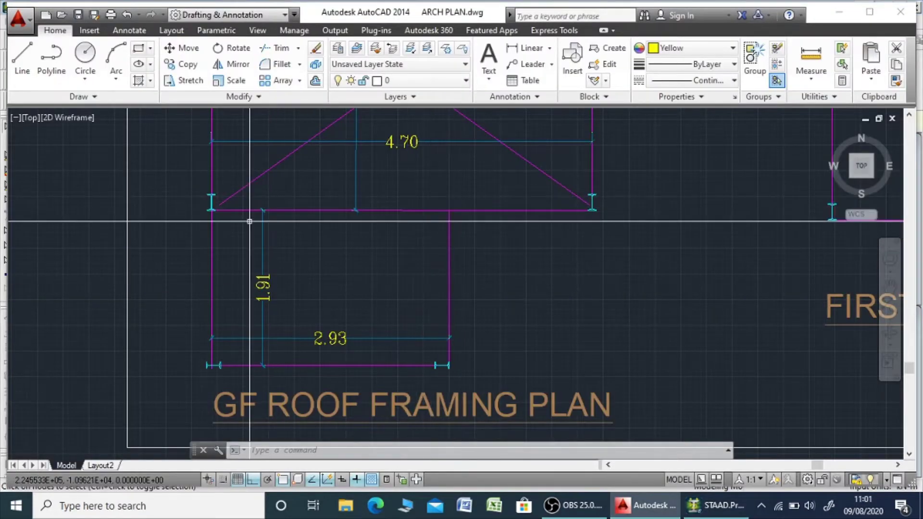
{"action": "scroll", "coordinate": [398, 288], "scroll_direction": "down", "scroll_amount": 2}
{"action": "middle_click_drag", "start_coordinate": [398, 289], "coordinate": [398, 340]}
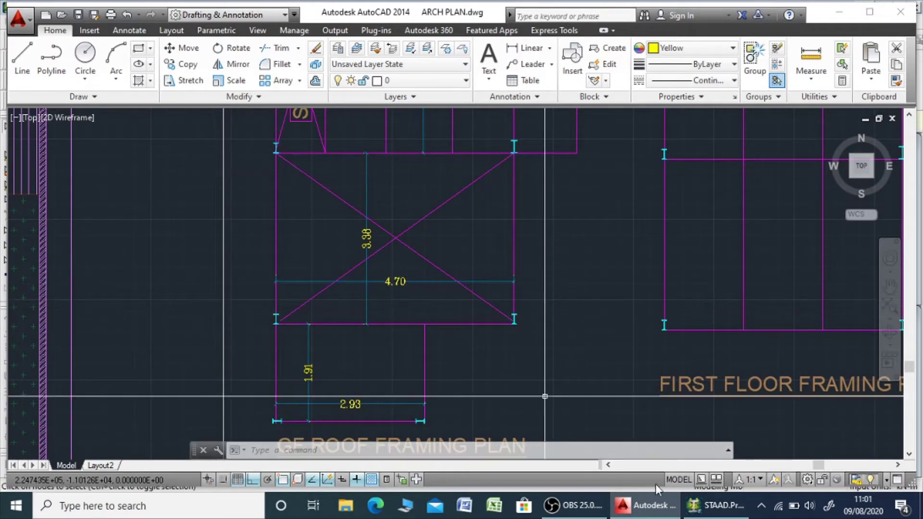
{"action": "left_click", "coordinate": [706, 512]}
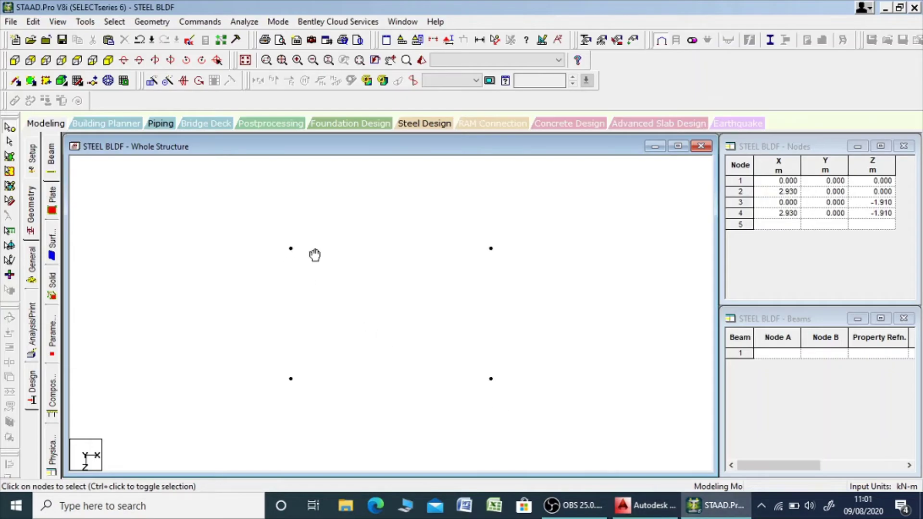
{"action": "left_click", "coordinate": [645, 513]}
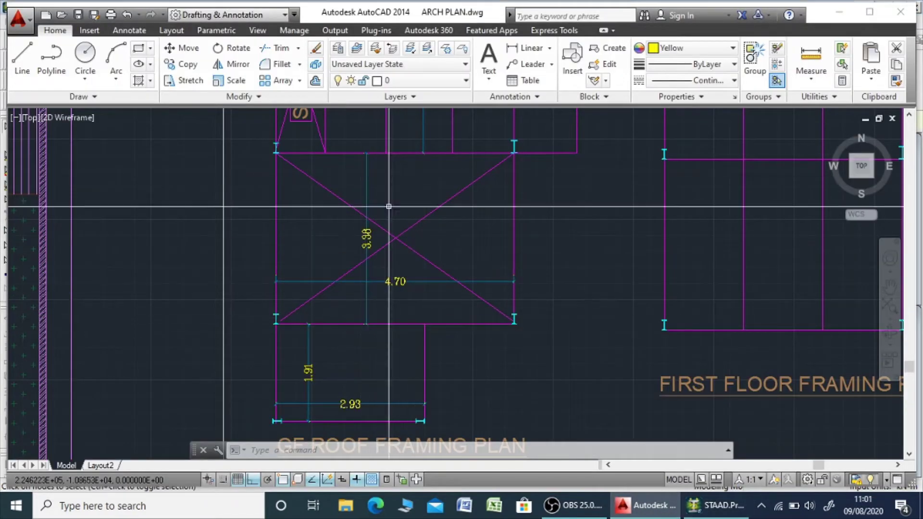
{"action": "left_click", "coordinate": [706, 513]}
{"action": "left_click", "coordinate": [290, 310]}
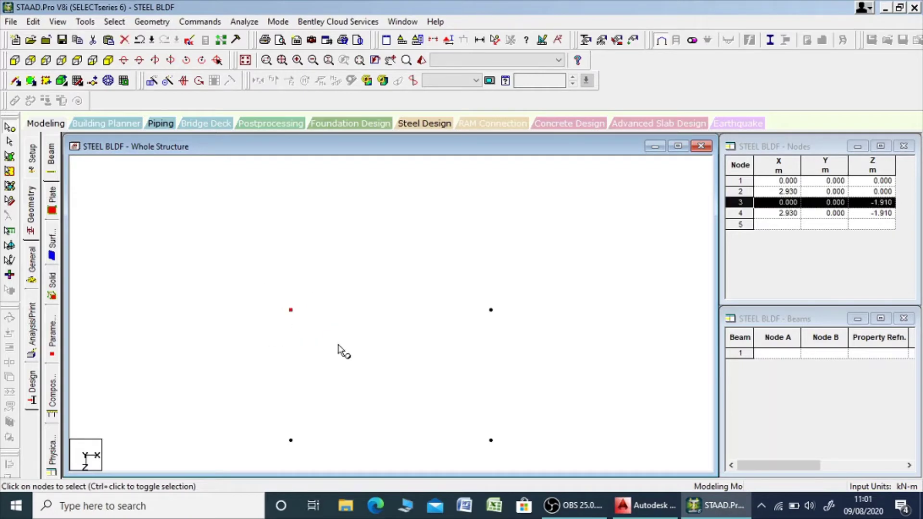
{"action": "key", "text": "ctrl+v"}
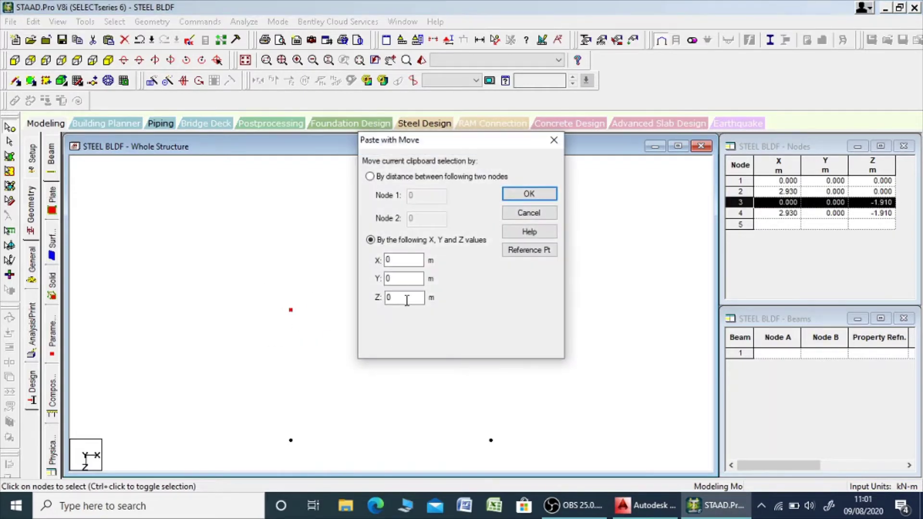
{"action": "double_click", "coordinate": [407, 297]}
{"action": "type", "text": "-3.38"}
{"action": "key", "text": "Return"}
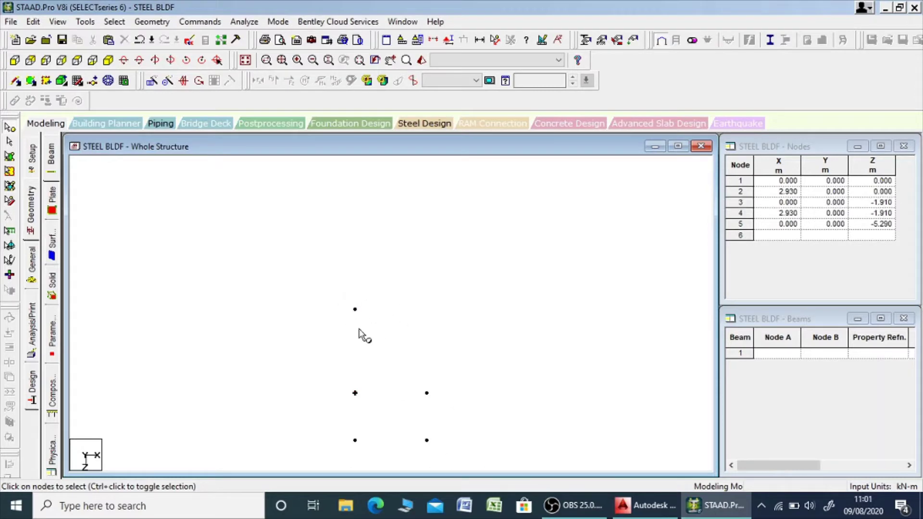
Check the cross-braced bay's width in AutoCAD, and in STAAD.Pro copy the node at X 0, Z -5.29 by 4.7 m along X
{"action": "left_click", "coordinate": [653, 510]}
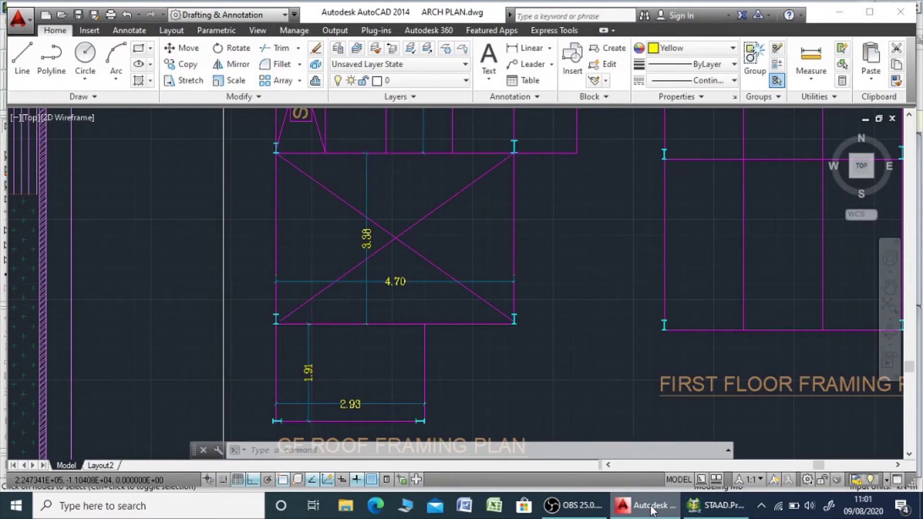
{"action": "left_click", "coordinate": [652, 510]}
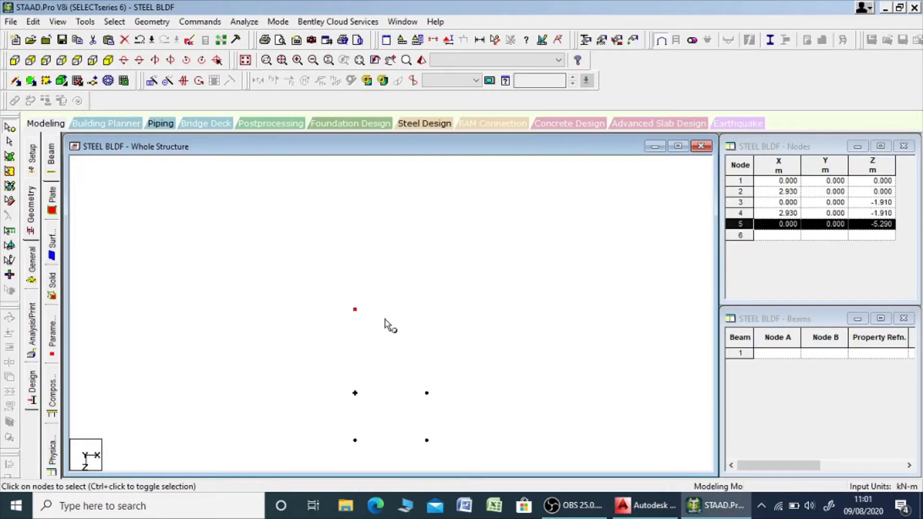
{"action": "key", "text": "ctrl+v"}
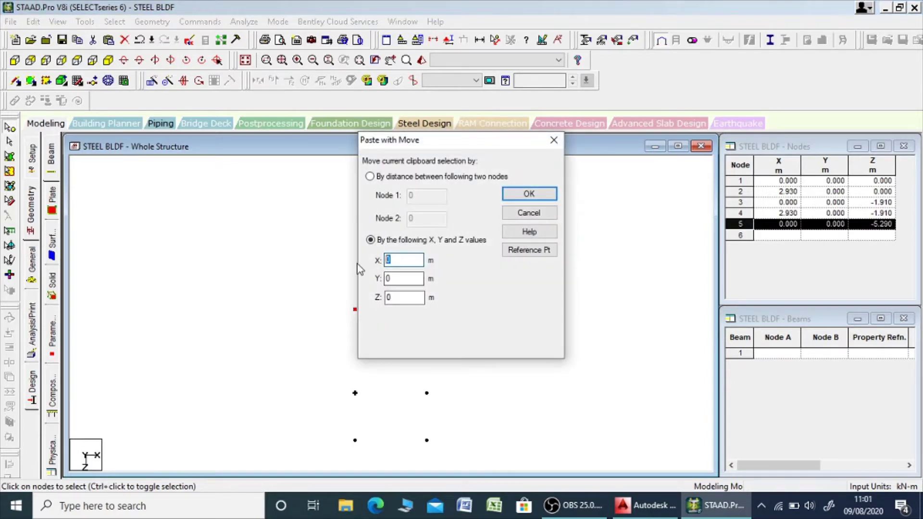
{"action": "type", "text": "4.7"}
{"action": "key", "text": "Return"}
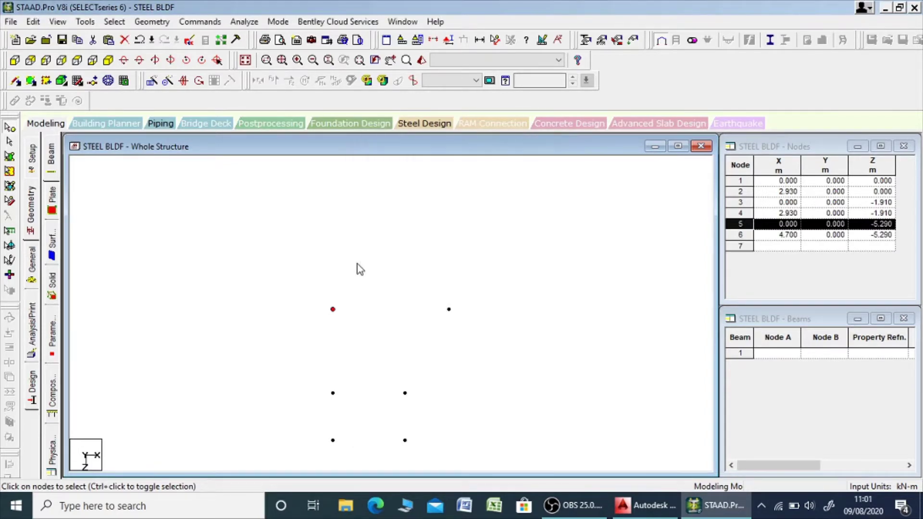
Copy the node at X 0, Z -1.91 by 4.7 m along X to complete the bay's fourth corner
{"action": "left_click_drag", "start_coordinate": [315, 365], "coordinate": [356, 402]}
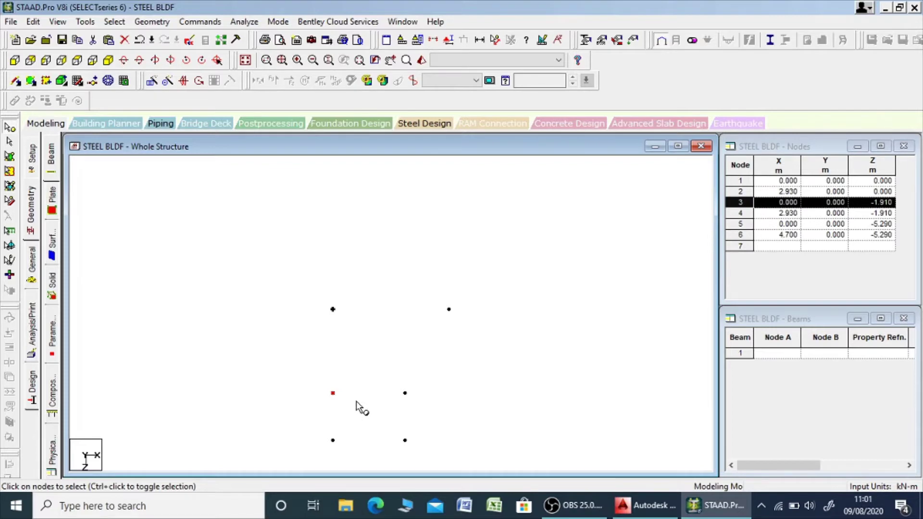
{"action": "key", "text": "ctrl+v"}
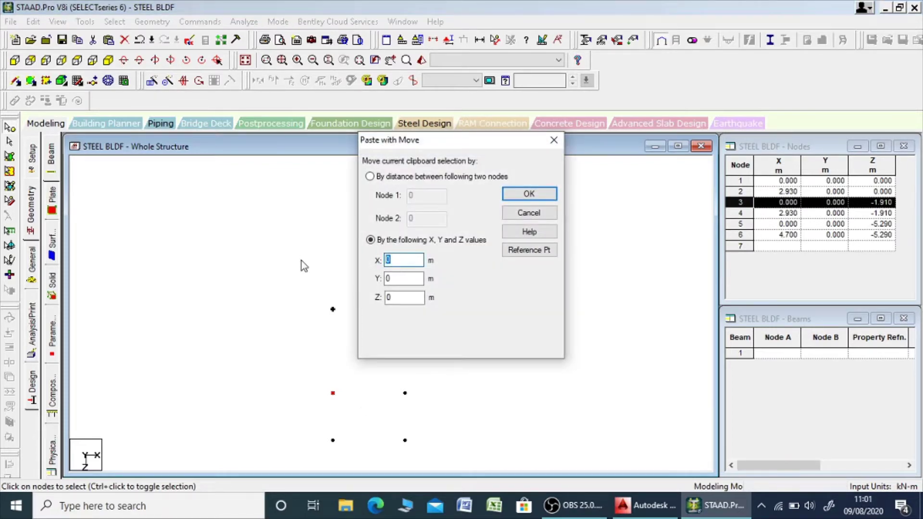
{"action": "type", "text": "4.7"}
{"action": "key", "text": "Return"}
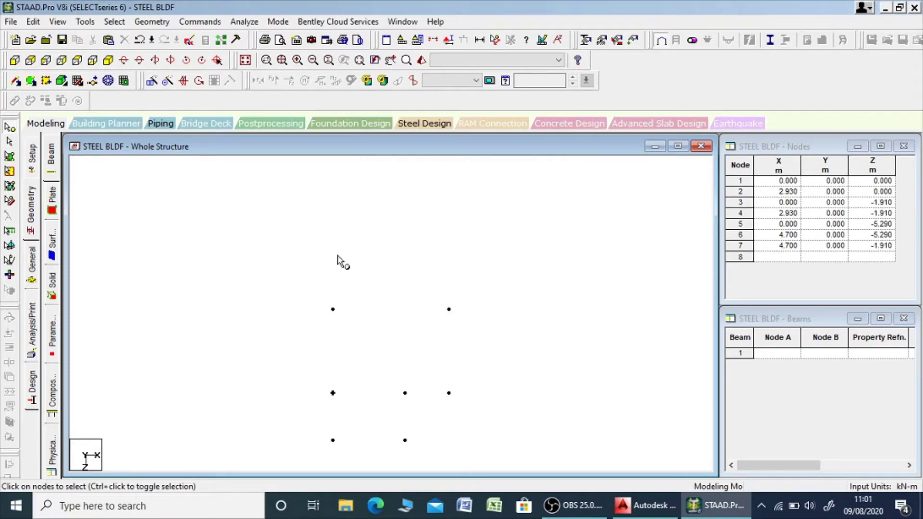
Check the staircase bay's depth in AutoCAD, and in STAAD.Pro copy the two nodes at Z -5.29 by -3.52 m along Z
{"action": "middle_click_drag", "start_coordinate": [342, 262], "coordinate": [341, 288]}
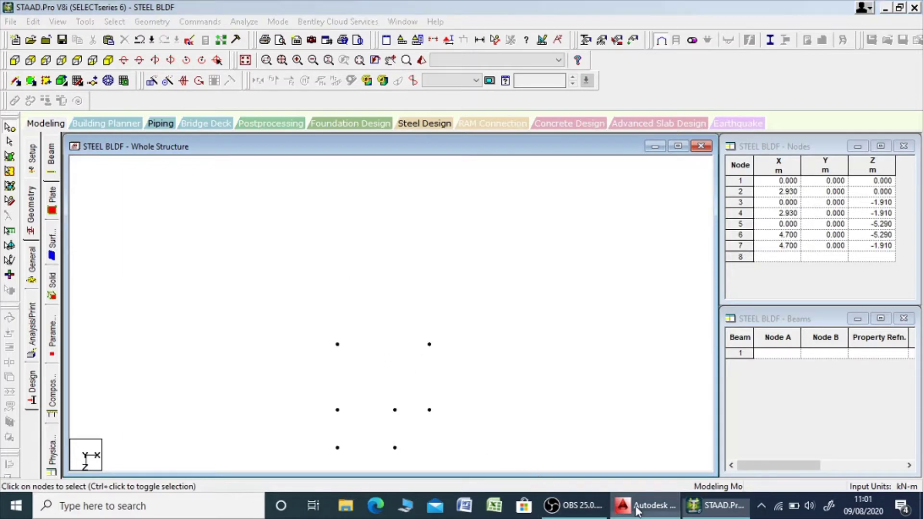
{"action": "left_click", "coordinate": [644, 505]}
{"action": "middle_click_drag", "start_coordinate": [441, 293], "coordinate": [442, 398]}
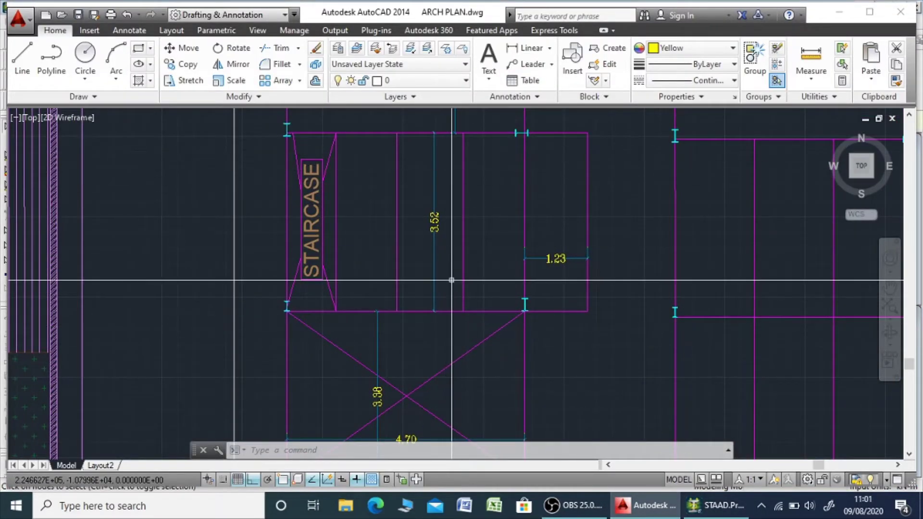
{"action": "left_click", "coordinate": [716, 505]}
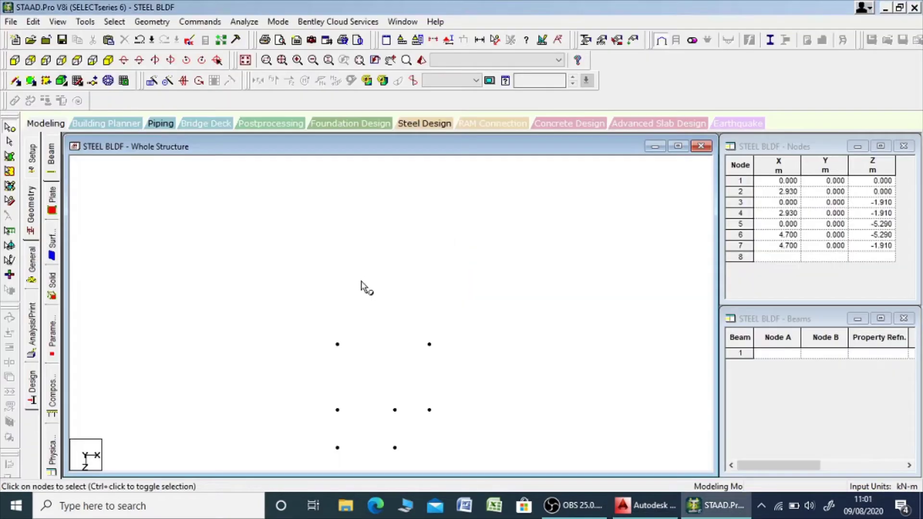
{"action": "left_click_drag", "start_coordinate": [312, 313], "coordinate": [451, 359]}
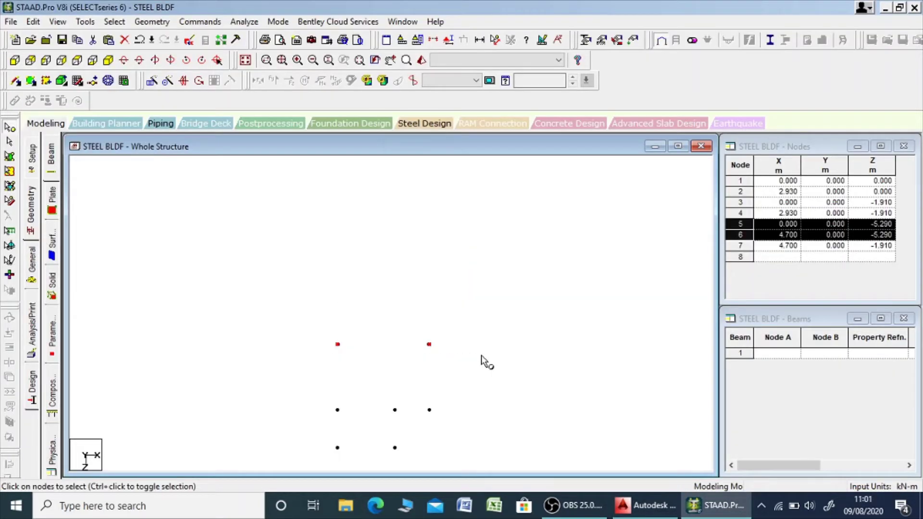
{"action": "key", "text": "ctrl+v"}
{"action": "left_click_drag", "start_coordinate": [403, 299], "coordinate": [325, 299]}
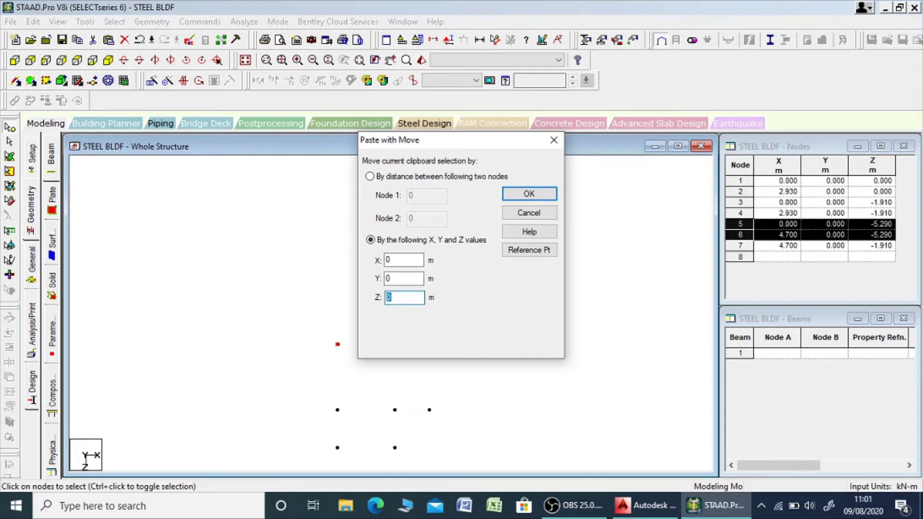
{"action": "type", "text": "-3.52"}
{"action": "key", "text": "Return"}
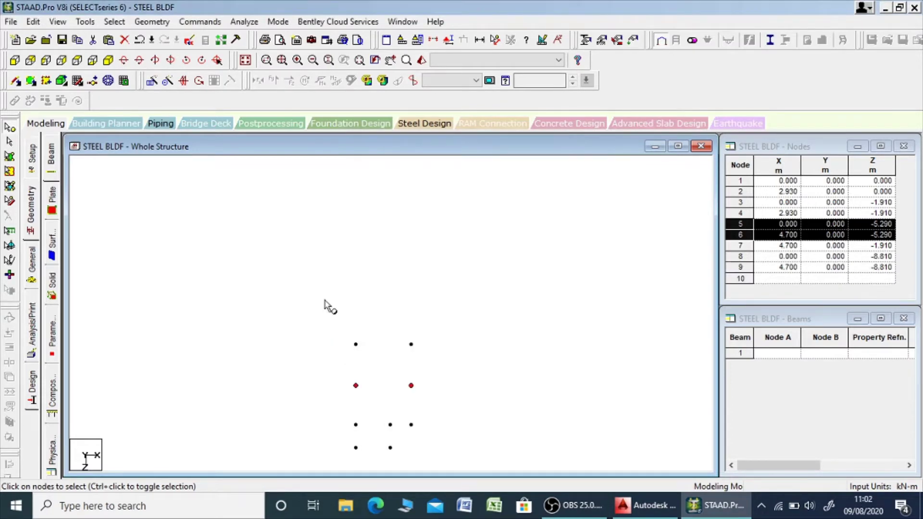
Check the depth of the bay beyond the staircase in AutoCAD, and in STAAD.Pro copy the two nodes at Z -8.81 by -1.65 m along Z
{"action": "key", "text": "alt+Tab"}
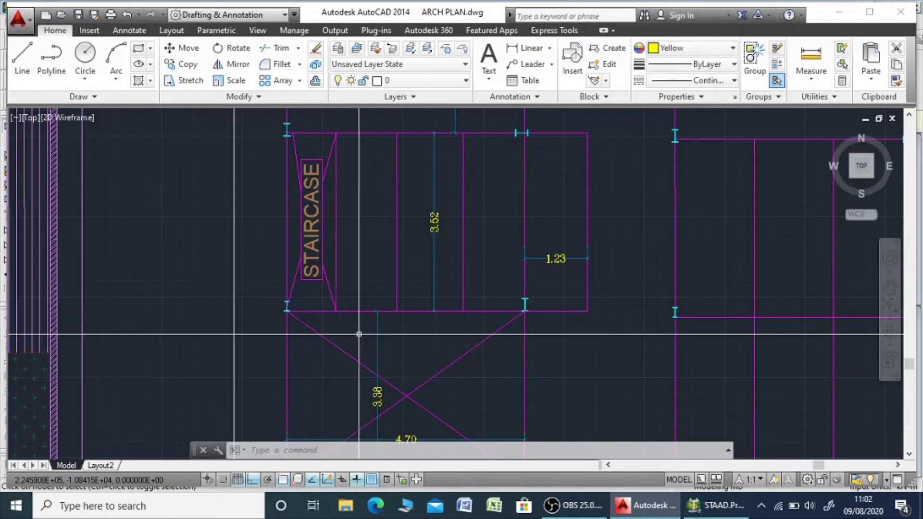
{"action": "middle_click_drag", "start_coordinate": [412, 217], "coordinate": [412, 366]}
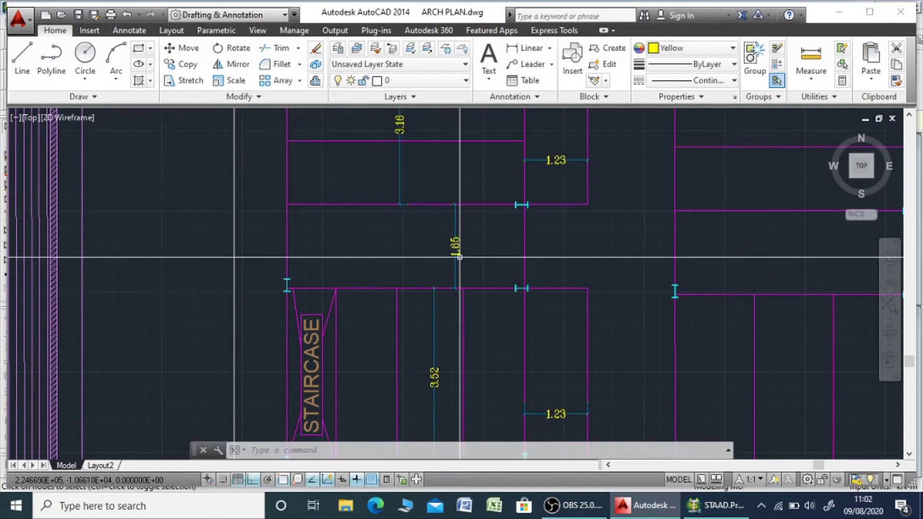
{"action": "left_click", "coordinate": [717, 505]}
{"action": "left_click_drag", "start_coordinate": [323, 313], "coordinate": [456, 358]}
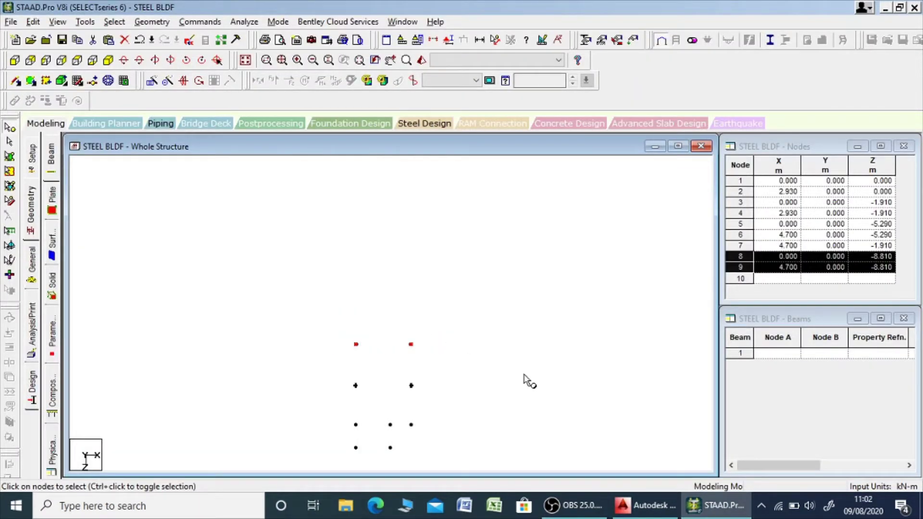
{"action": "key", "text": "ctrl+v"}
{"action": "key", "text": "alt+Tab"}
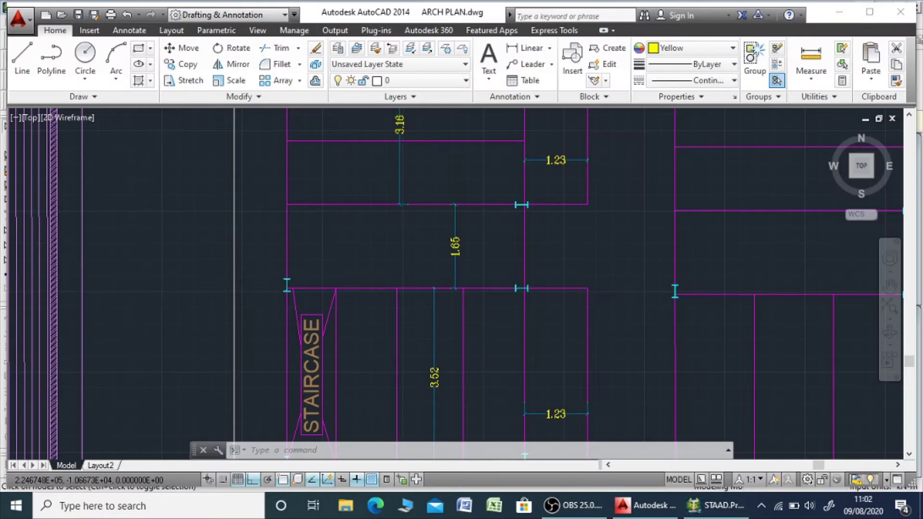
{"action": "key", "text": "alt+Tab"}
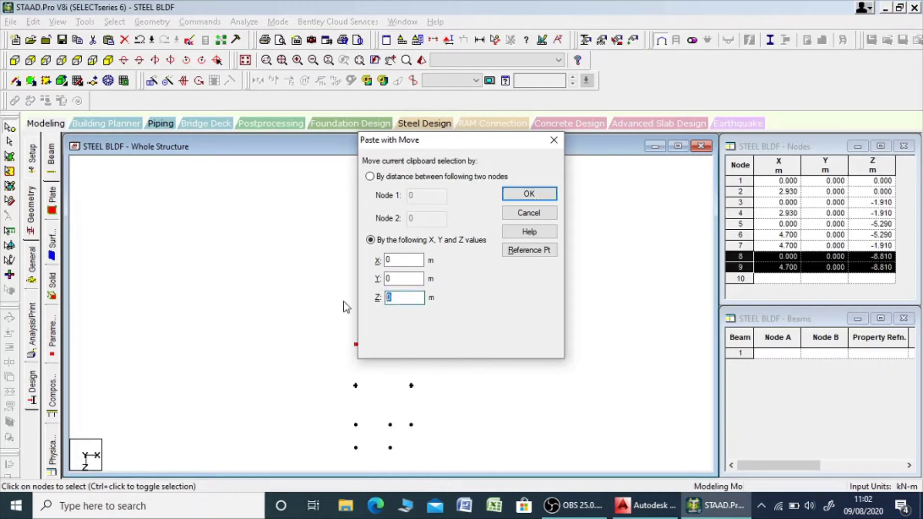
{"action": "type", "text": "-1.6"}
{"action": "key", "text": "Return"}
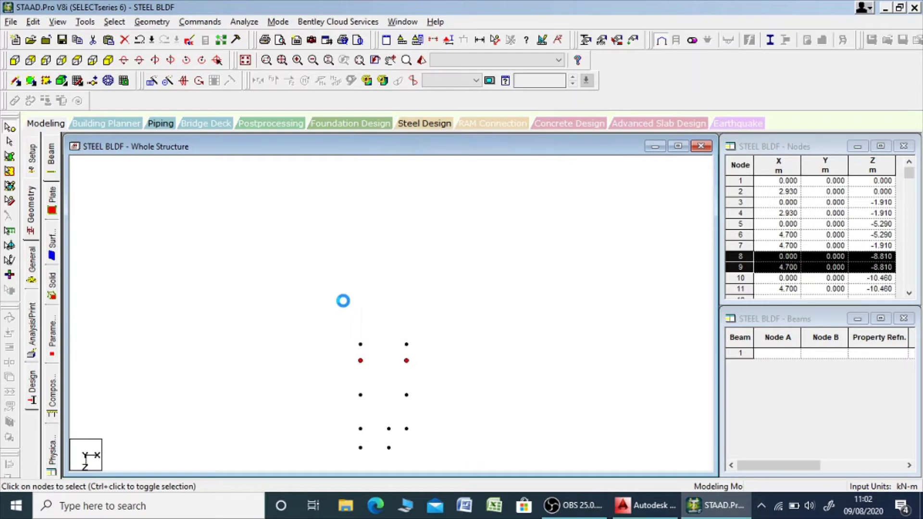
Check the next bay's depth in AutoCAD, and in STAAD.Pro copy the two nodes at Z -10.46 by -3.16 m along Z
{"action": "key", "text": "alt+Tab"}
{"action": "middle_click_drag", "start_coordinate": [429, 238], "coordinate": [429, 352]}
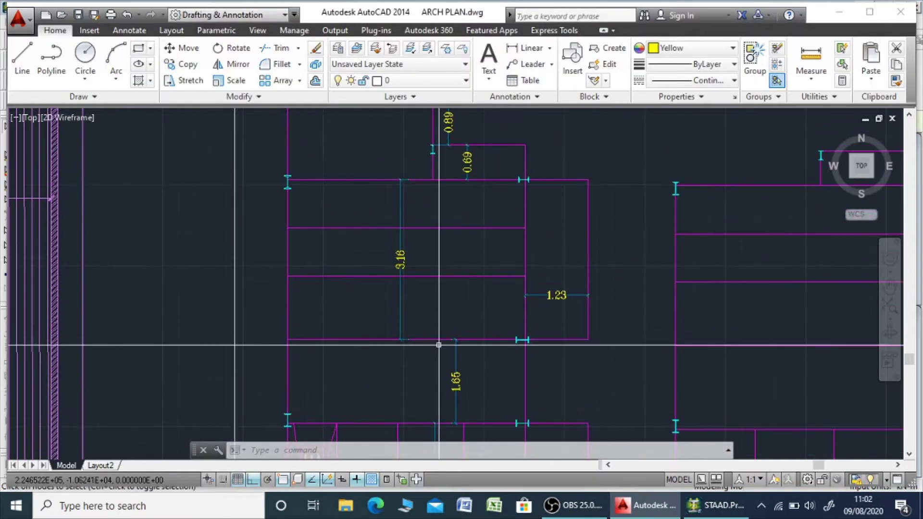
{"action": "key", "text": "alt+Tab"}
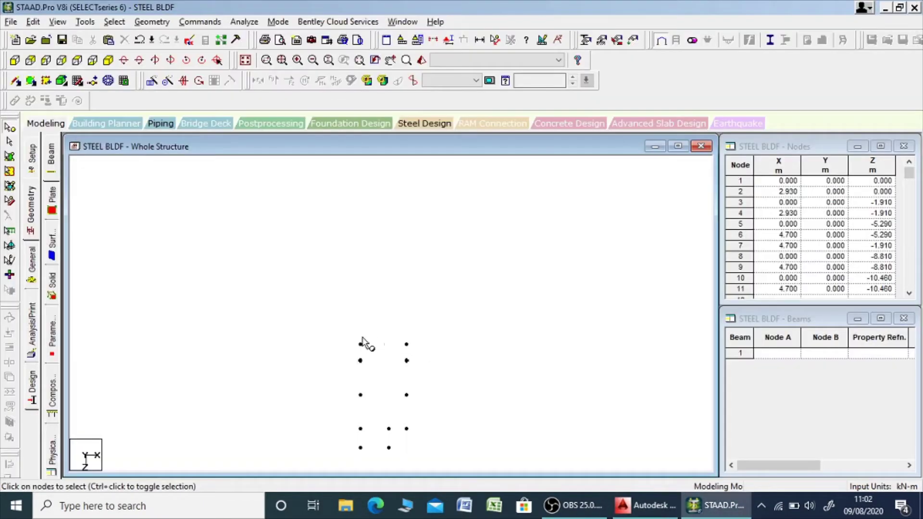
{"action": "left_click_drag", "start_coordinate": [342, 335], "coordinate": [466, 353]}
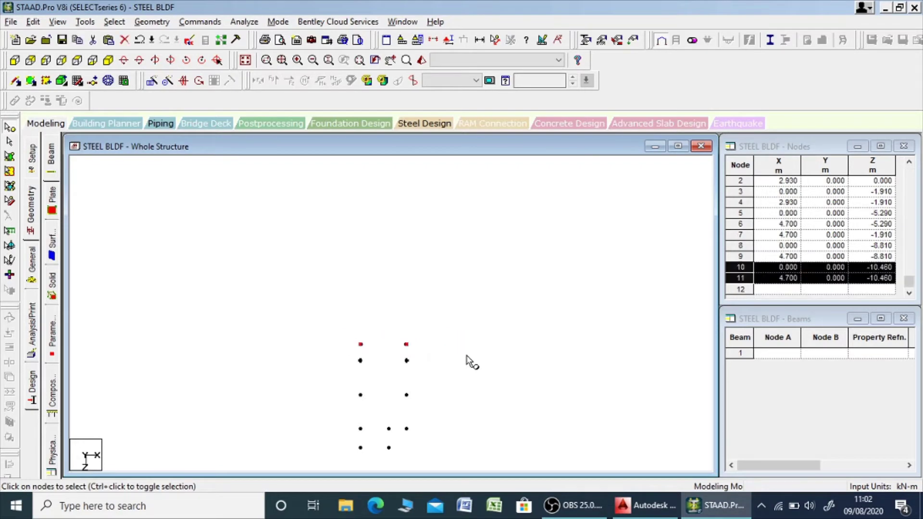
{"action": "key", "text": "ctrl+v"}
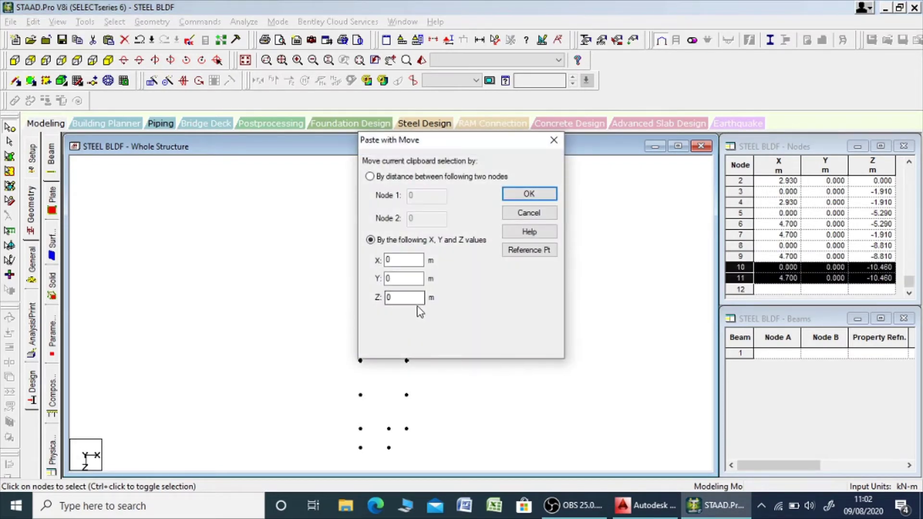
{"action": "key", "text": "alt+Tab"}
{"action": "key", "text": "alt+Tab"}
{"action": "key", "text": "Return"}
Check the first small offset at the plan's upper end in AutoCAD, and in STAAD.Pro copy the nodes at Z -13.62 by -0.69 m along Z
{"action": "key", "text": "alt+Tab"}
{"action": "scroll", "coordinate": [485, 260], "scroll_direction": "up", "scroll_amount": 3}
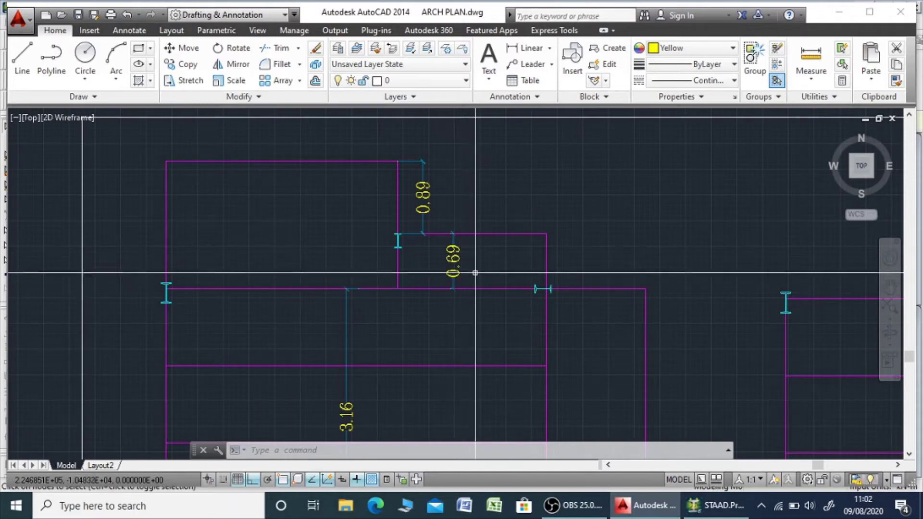
{"action": "key", "text": "alt+Tab"}
{"action": "left_click_drag", "start_coordinate": [346, 322], "coordinate": [443, 356]}
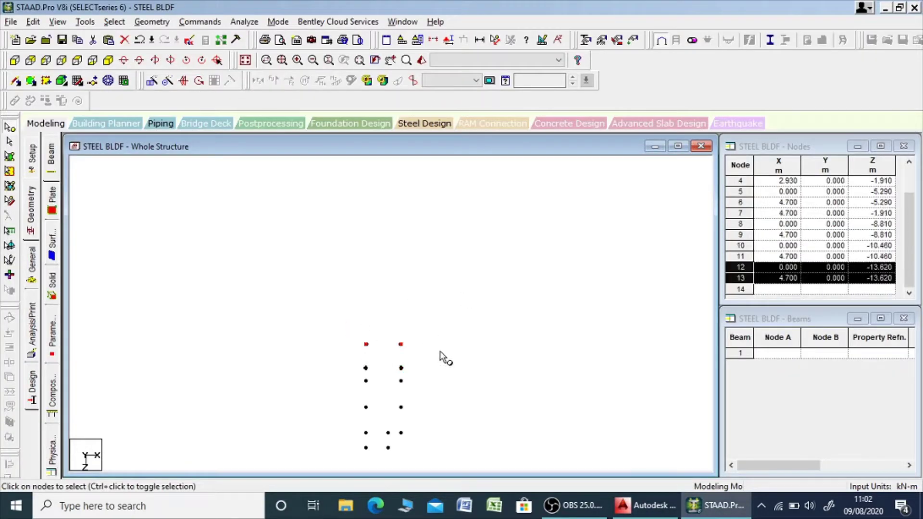
{"action": "key", "text": "ctrl+v"}
{"action": "left_click_drag", "start_coordinate": [398, 297], "coordinate": [352, 297]}
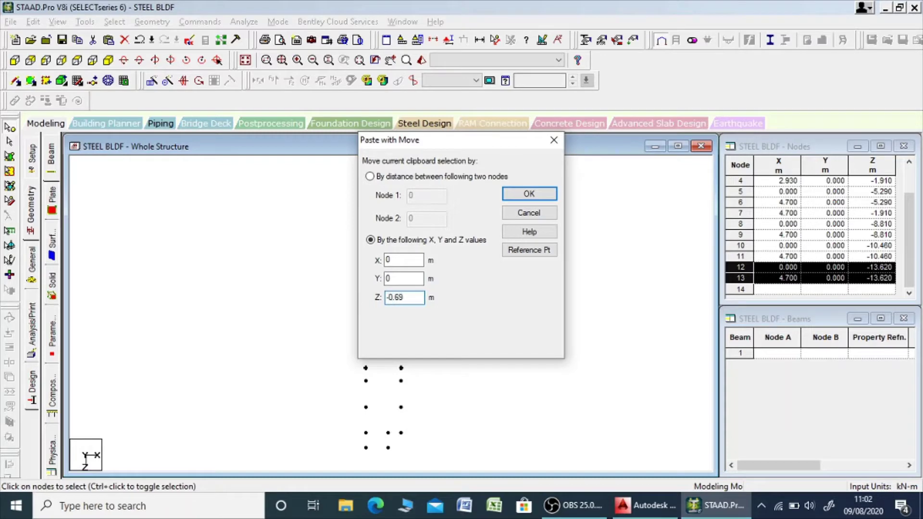
{"action": "key", "text": "Return"}
Check the last offset in AutoCAD, and in STAAD.Pro copy the two nodes at Z -14.31 by -0.89 m along Z
{"action": "key", "text": "alt+Tab"}
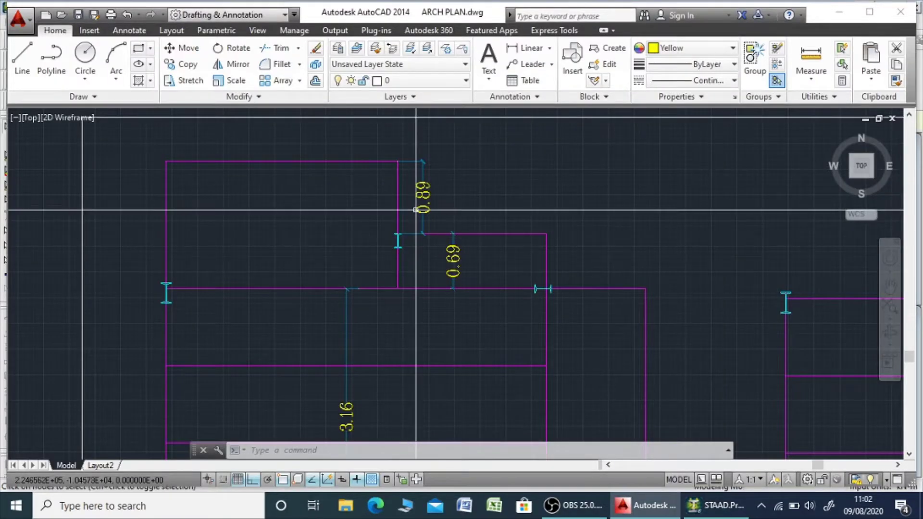
{"action": "key", "text": "alt+Tab"}
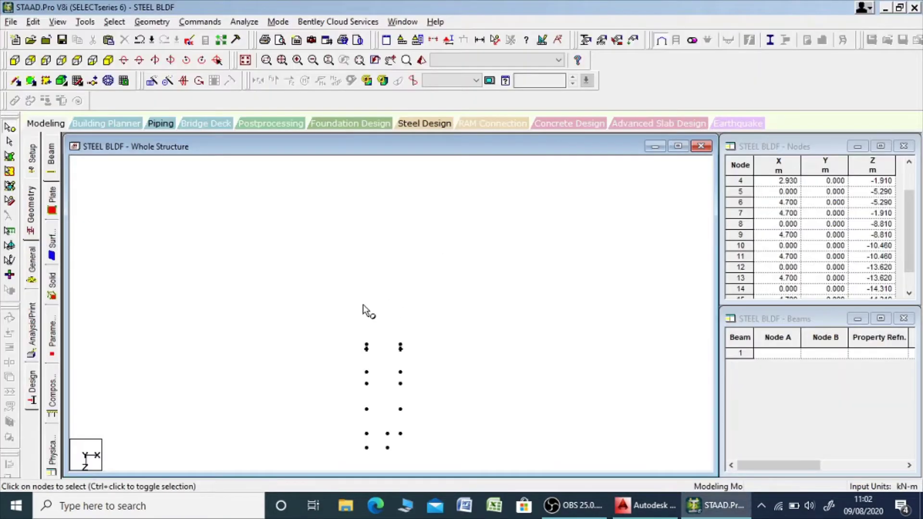
{"action": "left_click_drag", "start_coordinate": [337, 316], "coordinate": [441, 347]}
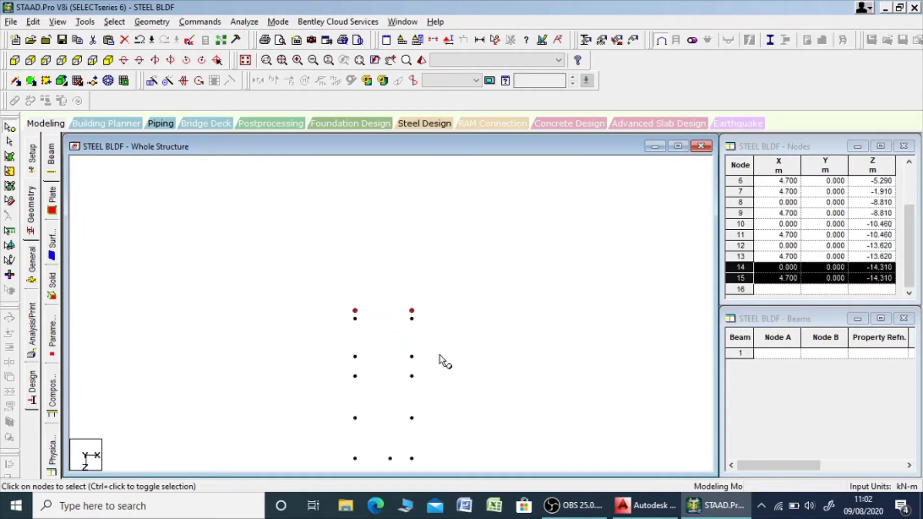
{"action": "scroll", "coordinate": [442, 361], "scroll_direction": "up", "scroll_amount": 1}
{"action": "key", "text": "ctrl+v"}
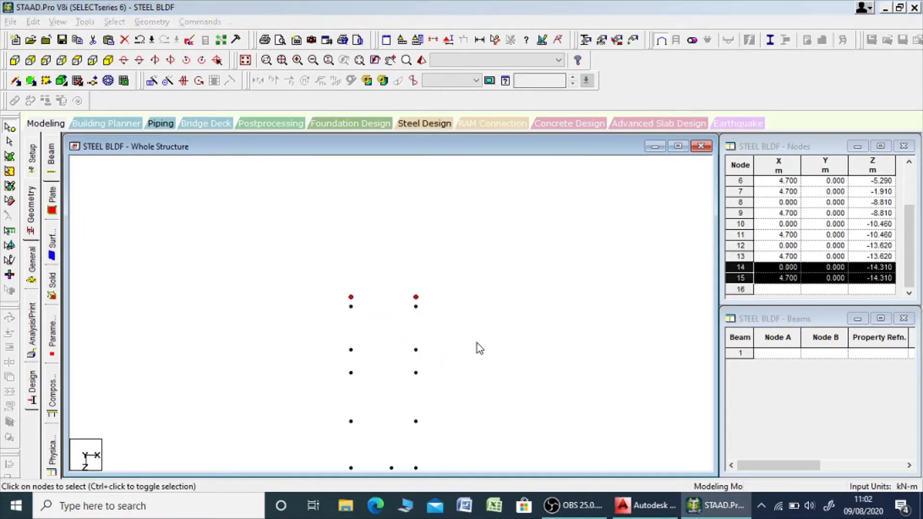
{"action": "left_click_drag", "start_coordinate": [397, 298], "coordinate": [361, 299]}
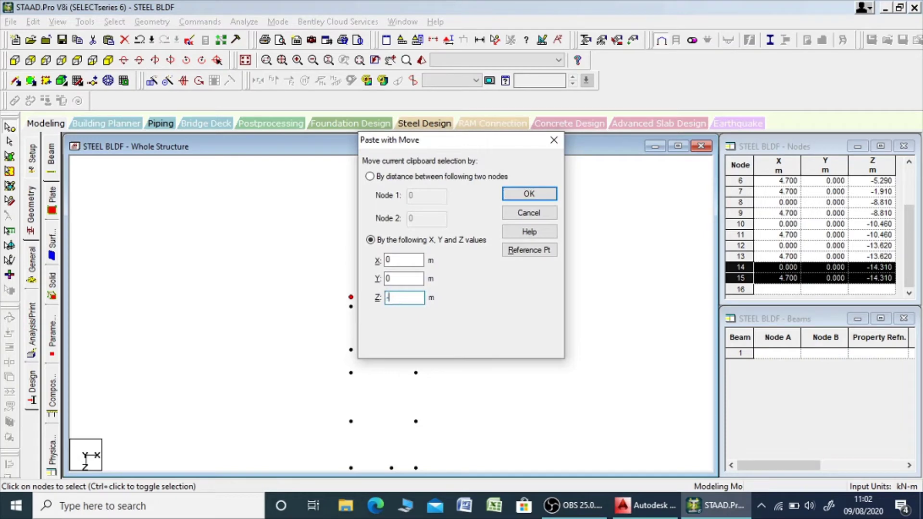
{"action": "key", "text": "Return"}
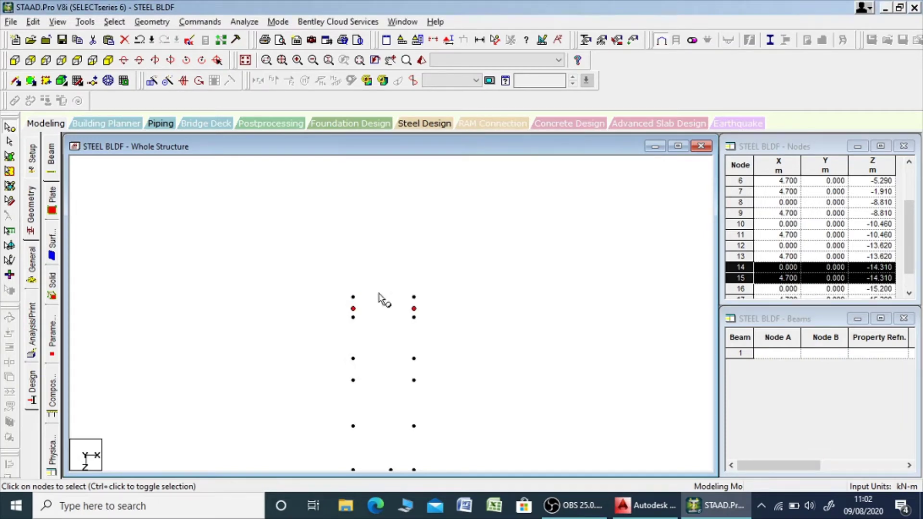
Select all nodes and create the columns with a one-step Translational Repeat of 3 m along Y with linked steps
{"action": "scroll", "coordinate": [367, 319], "scroll_direction": "down", "scroll_amount": 2}
{"action": "middle_click_drag", "start_coordinate": [389, 372], "coordinate": [384, 295]}
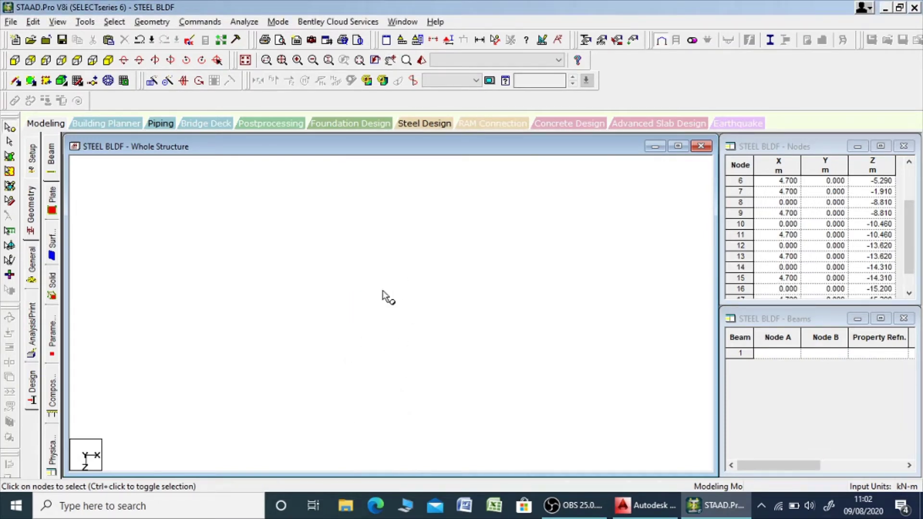
{"action": "scroll", "coordinate": [383, 291], "scroll_direction": "up", "scroll_amount": 2}
{"action": "scroll", "coordinate": [391, 289], "scroll_direction": "up", "scroll_amount": 2}
{"action": "left_click_drag", "start_coordinate": [332, 201], "coordinate": [477, 447]}
{"action": "left_click", "coordinate": [320, 245]}
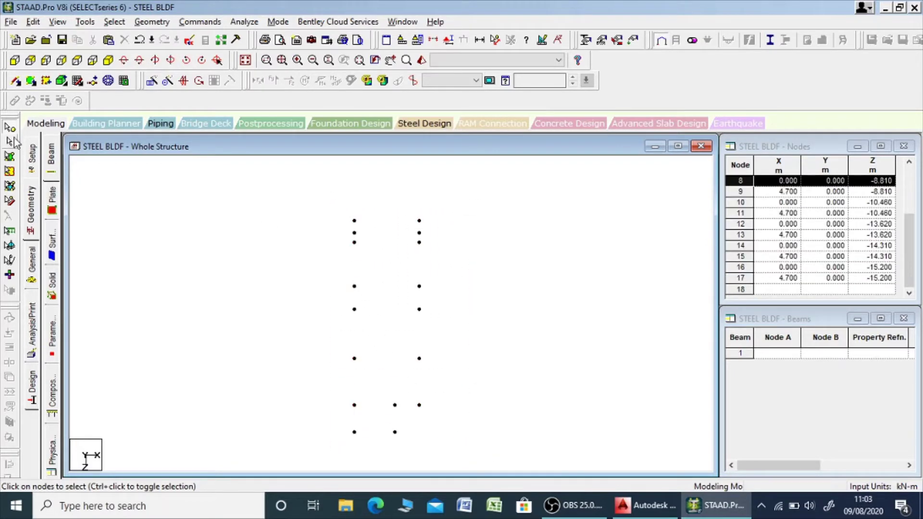
{"action": "left_click_drag", "start_coordinate": [262, 193], "coordinate": [544, 449]}
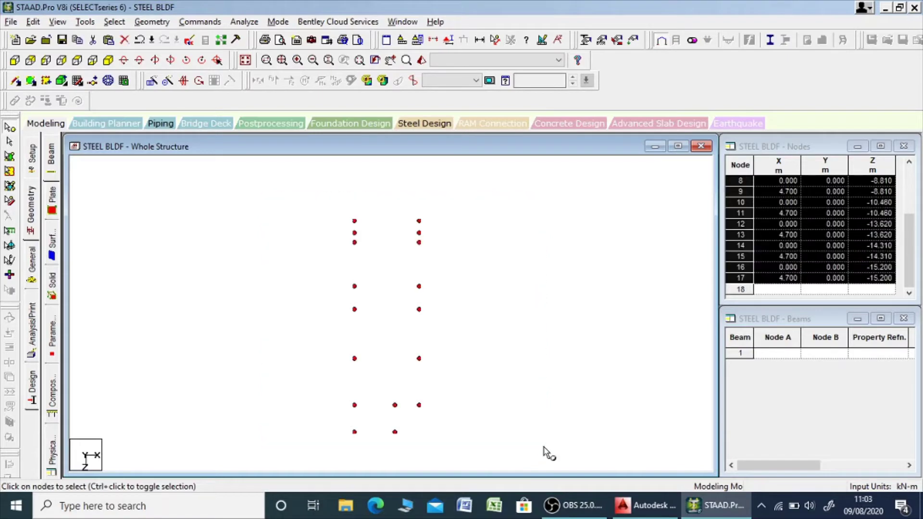
{"action": "left_click", "coordinate": [152, 81]}
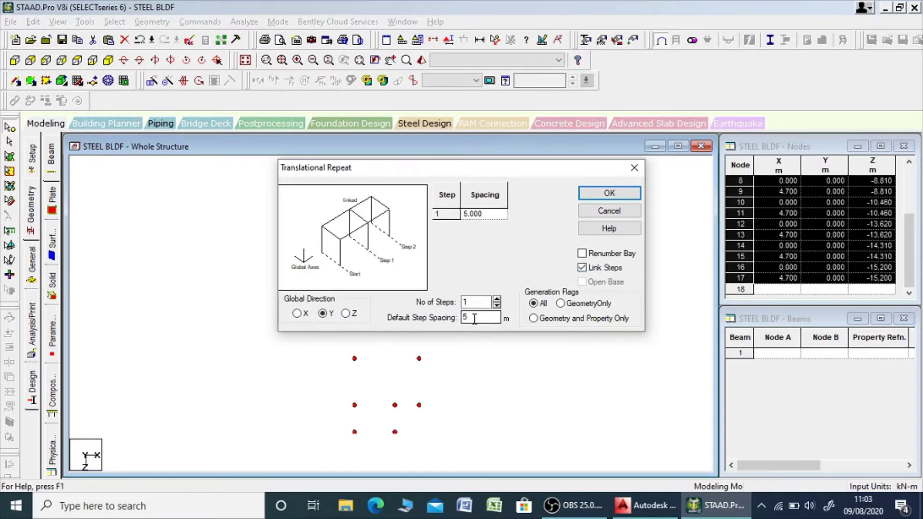
{"action": "left_click_drag", "start_coordinate": [474, 318], "coordinate": [423, 318]}
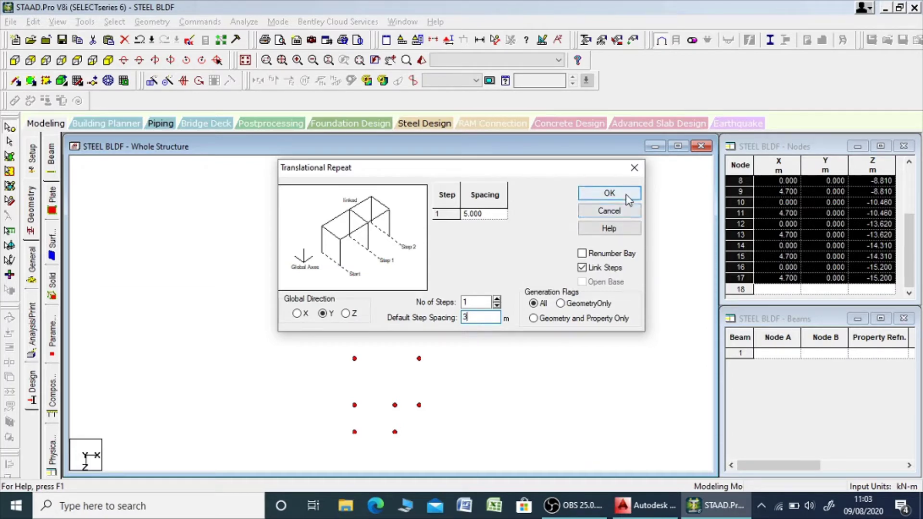
{"action": "left_click", "coordinate": [609, 192]}
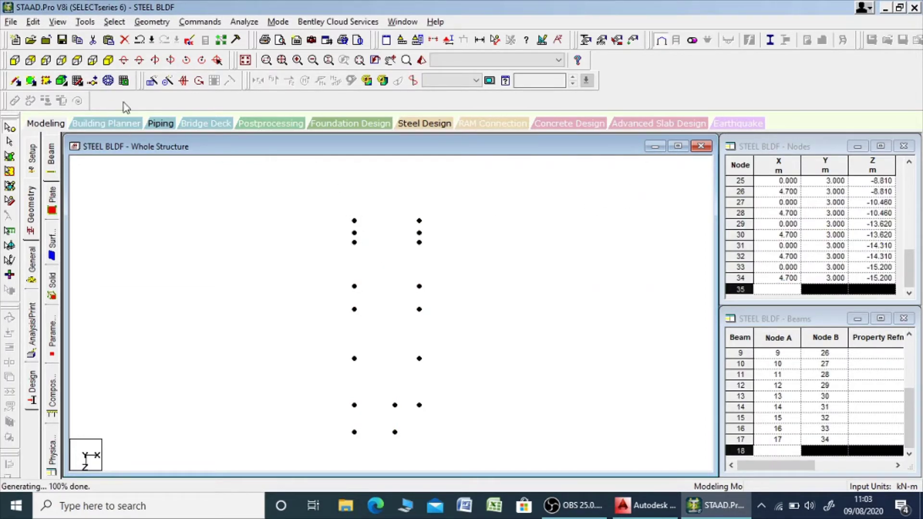
Show the model in isometric view and add a beam along the X 0 column tops from Z 0 to Z -13.62
{"action": "left_click", "coordinate": [109, 61]}
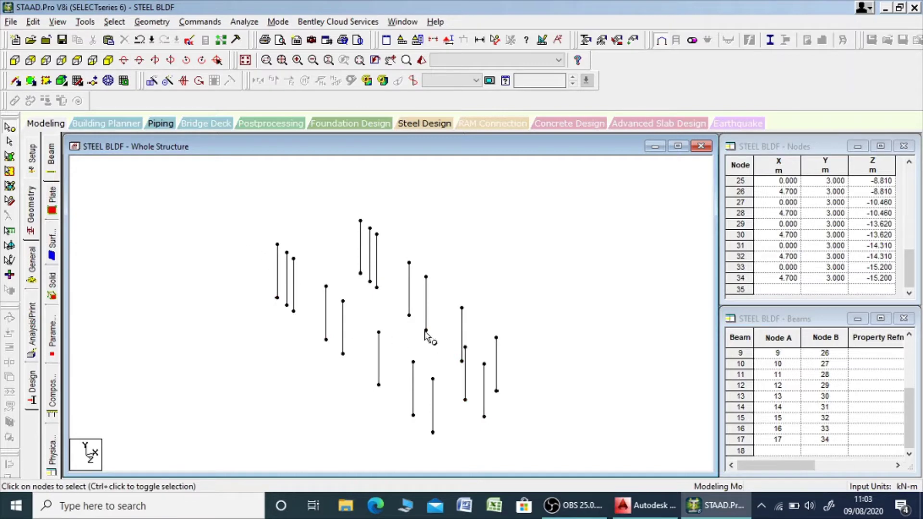
{"action": "scroll", "coordinate": [442, 301], "scroll_direction": "up", "scroll_amount": 1}
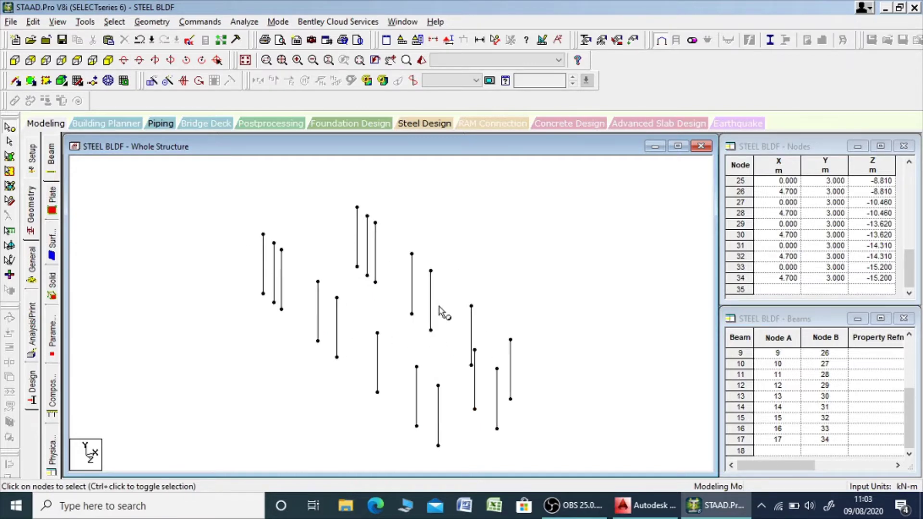
{"action": "left_click", "coordinate": [18, 82]}
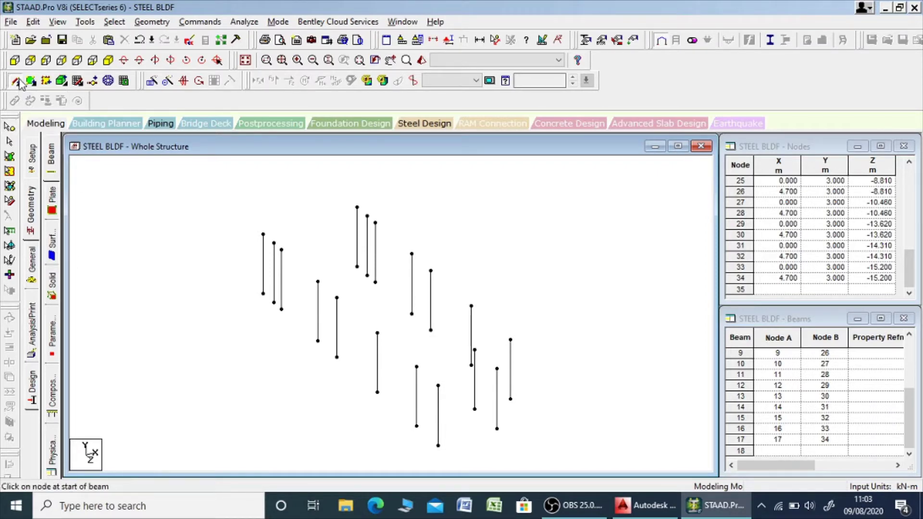
{"action": "left_click_drag", "start_coordinate": [439, 386], "coordinate": [281, 249]}
{"action": "scroll", "coordinate": [291, 252], "scroll_direction": "up", "scroll_amount": 2}
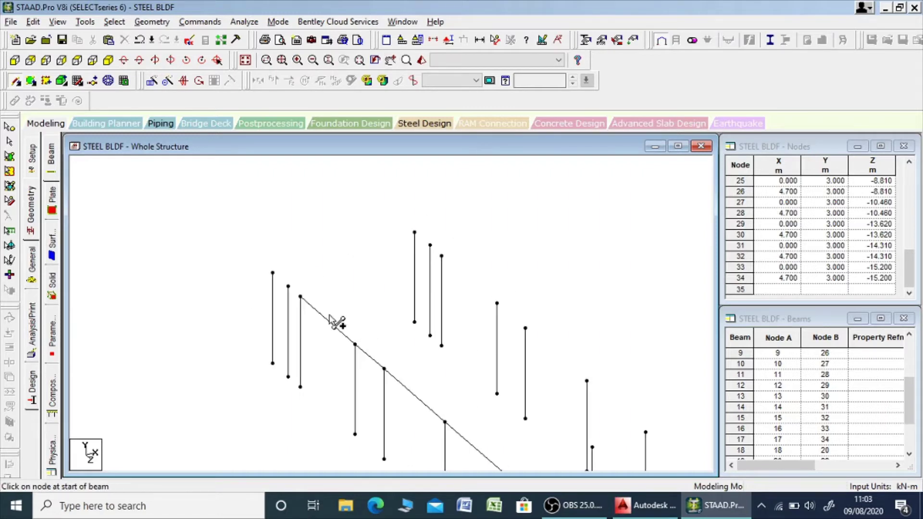
Add cross beams between the X 0 and X 4.7 column tops at Z -15.2, -14.31 and -13.62, declining to add an extra node
{"action": "left_click_drag", "start_coordinate": [301, 297], "coordinate": [415, 234]}
{"action": "left_click_drag", "start_coordinate": [289, 287], "coordinate": [431, 245]}
{"action": "left_click", "coordinate": [307, 302]}
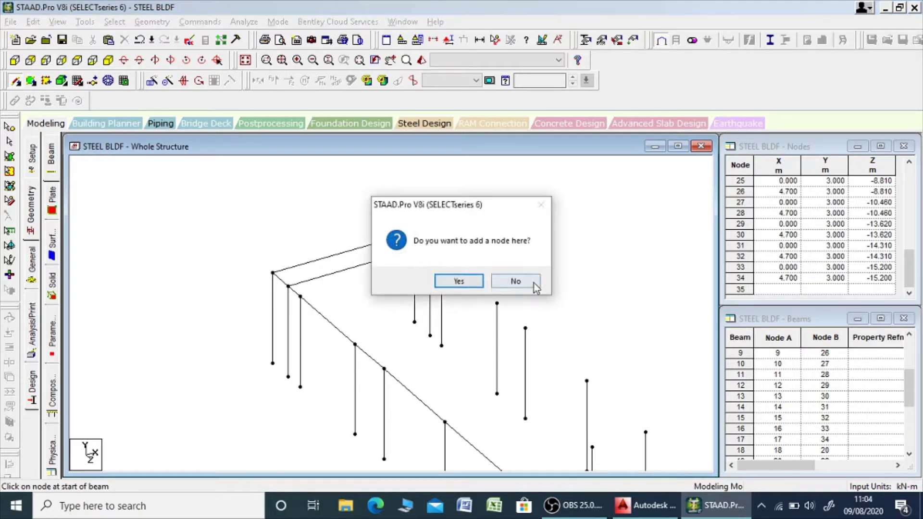
{"action": "left_click", "coordinate": [496, 282]}
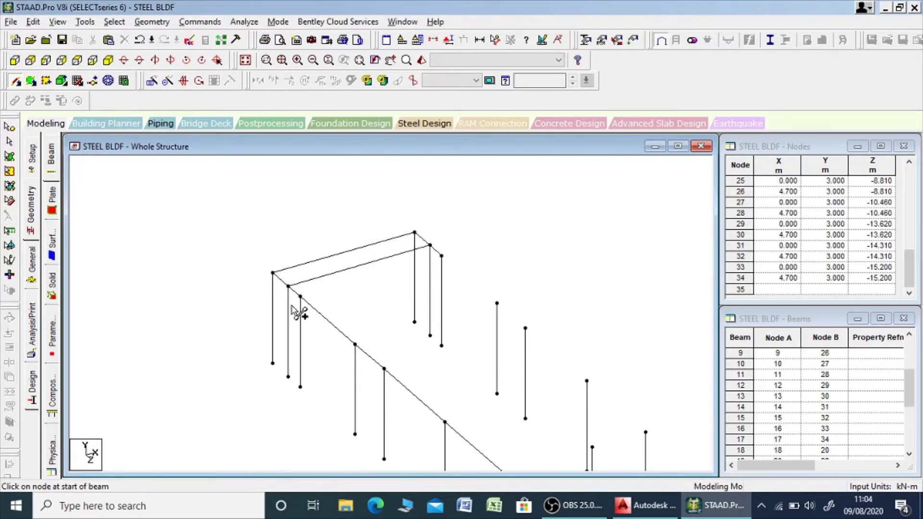
{"action": "mouse_move", "coordinate": [307, 304]}
{"action": "left_mouse_down"}
{"action": "mouse_move", "coordinate": [433, 278]}
{"action": "mouse_move", "coordinate": [449, 261]}
{"action": "left_mouse_up"}
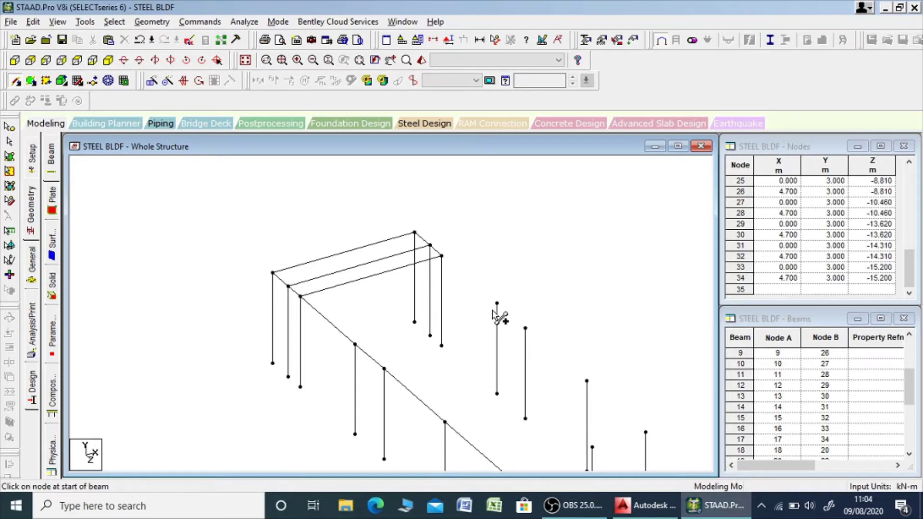
Extend the beams along the X 4.7 column tops and add cross beams to the X 0 side at Z -10.46, -8.81 and -5.29
{"action": "left_click_drag", "start_coordinate": [362, 352], "coordinate": [496, 299]}
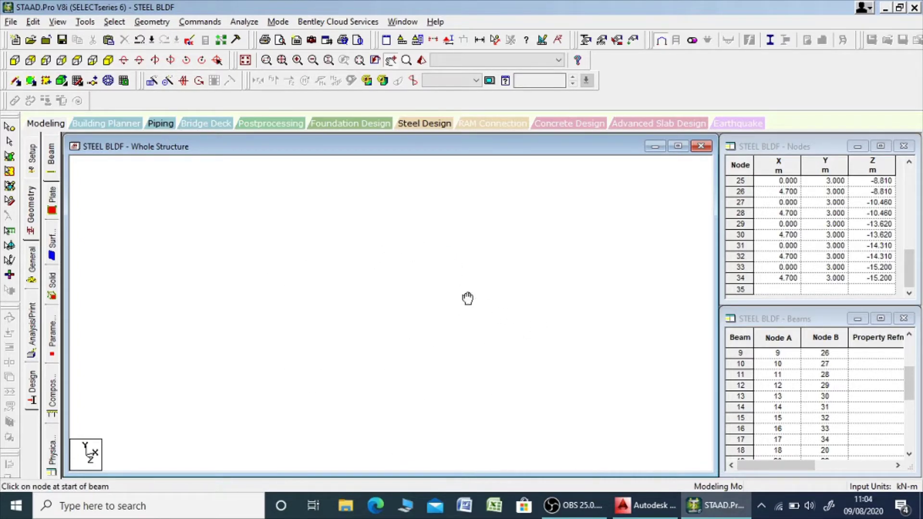
{"action": "left_click_drag", "start_coordinate": [423, 296], "coordinate": [395, 271]}
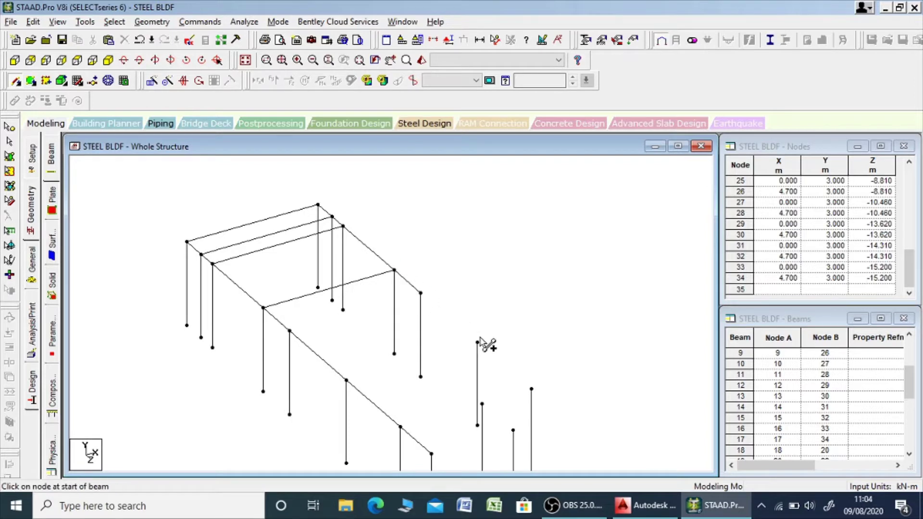
{"action": "left_click_drag", "start_coordinate": [479, 343], "coordinate": [422, 295]}
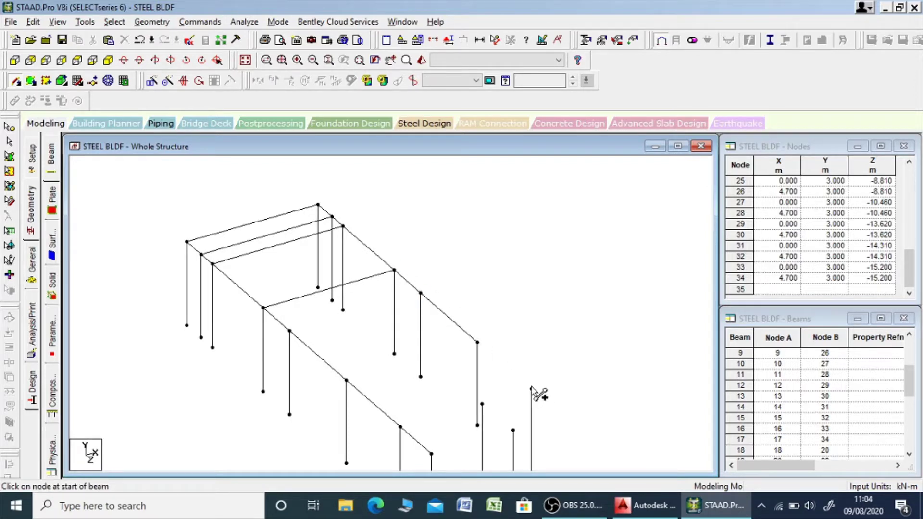
{"action": "left_click_drag", "start_coordinate": [532, 389], "coordinate": [478, 343]}
{"action": "left_click_drag", "start_coordinate": [291, 331], "coordinate": [422, 294]}
{"action": "left_click_drag", "start_coordinate": [347, 381], "coordinate": [478, 343]}
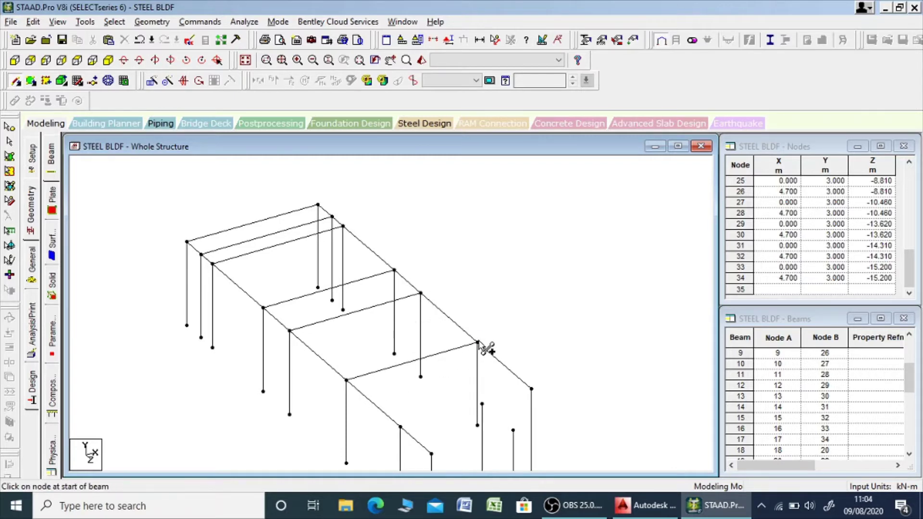
Add the last full-width cross beam and the short cross beam closing the narrow front bay
{"action": "middle_click_drag", "start_coordinate": [510, 419], "coordinate": [428, 315]}
{"action": "left_click_drag", "start_coordinate": [320, 324], "coordinate": [449, 285]}
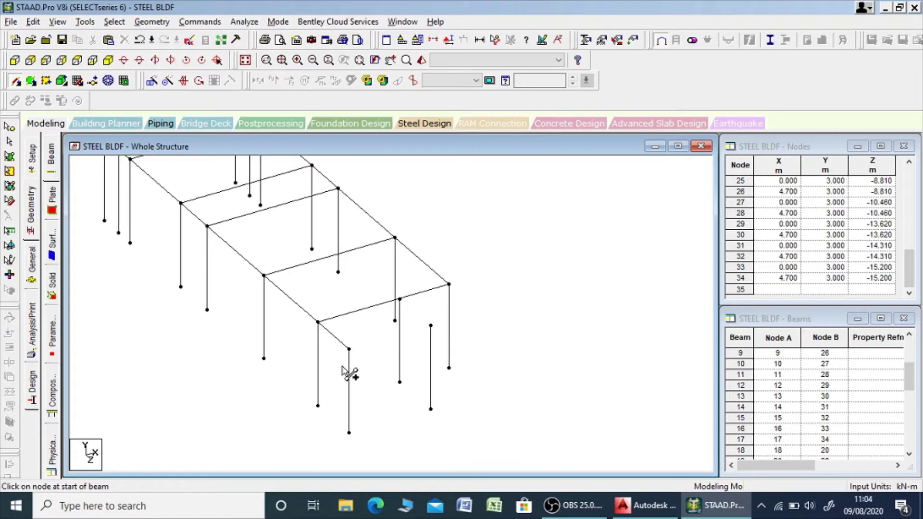
{"action": "mouse_move", "coordinate": [350, 350]}
{"action": "left_mouse_down"}
{"action": "mouse_move", "coordinate": [433, 324]}
{"action": "mouse_move", "coordinate": [433, 331]}
{"action": "mouse_move", "coordinate": [410, 310]}
{"action": "mouse_move", "coordinate": [405, 322]}
{"action": "mouse_move", "coordinate": [422, 295]}
{"action": "left_mouse_up"}
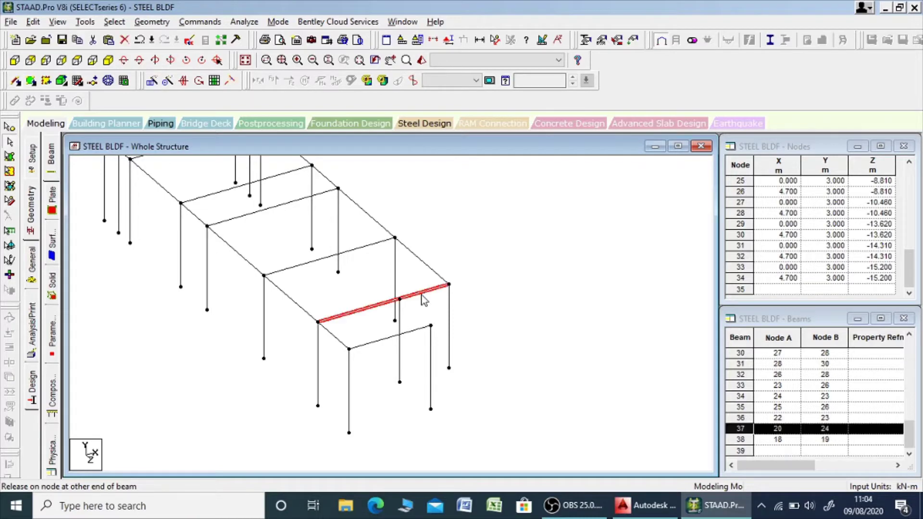
Delete and redraw the last full-width cross beam through the intermediate column top, and add the narrow front bay's missing side beam
{"action": "key", "text": "Delete"}
{"action": "left_click", "coordinate": [498, 280]}
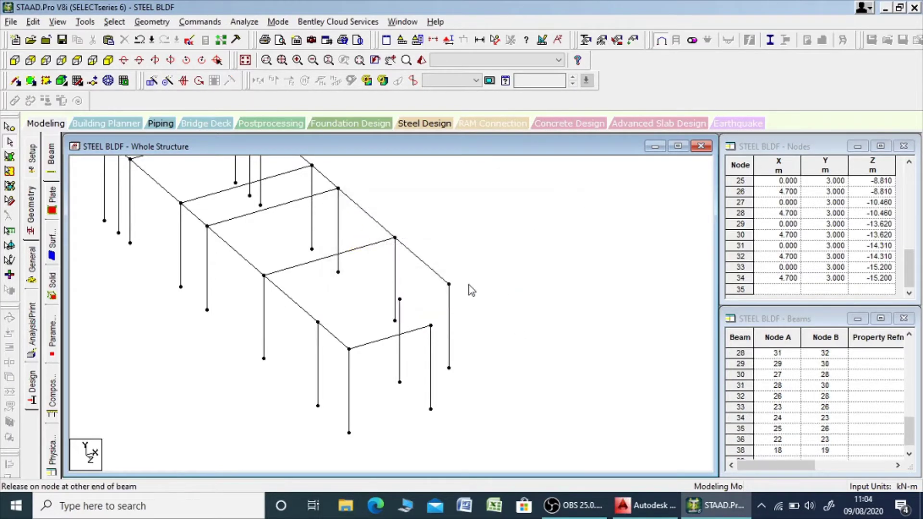
{"action": "left_click", "coordinate": [17, 82]}
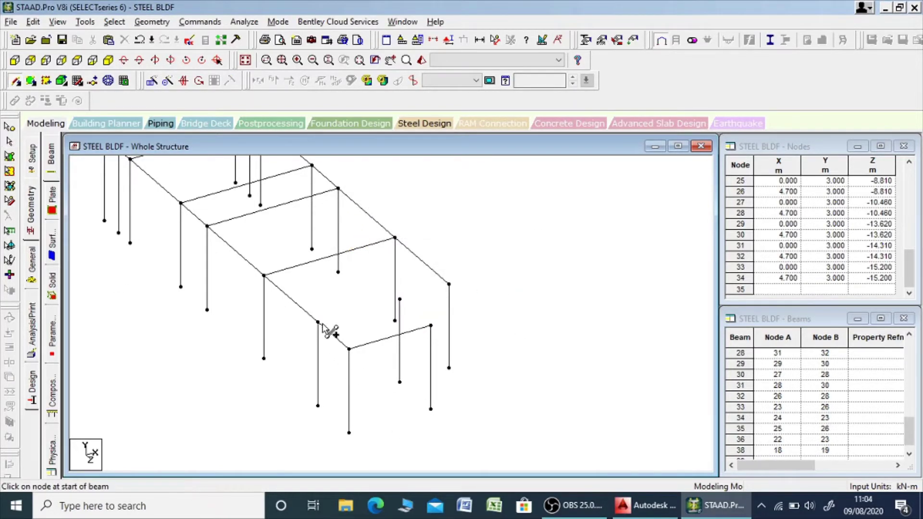
{"action": "left_click_drag", "start_coordinate": [319, 322], "coordinate": [443, 287]}
{"action": "left_click_drag", "start_coordinate": [431, 326], "coordinate": [399, 299]}
Accept the auto save of the model and display the structure in plan from +Y
{"action": "scroll", "coordinate": [467, 345], "scroll_direction": "down", "scroll_amount": 2}
{"action": "scroll", "coordinate": [433, 319], "scroll_direction": "up", "scroll_amount": 2}
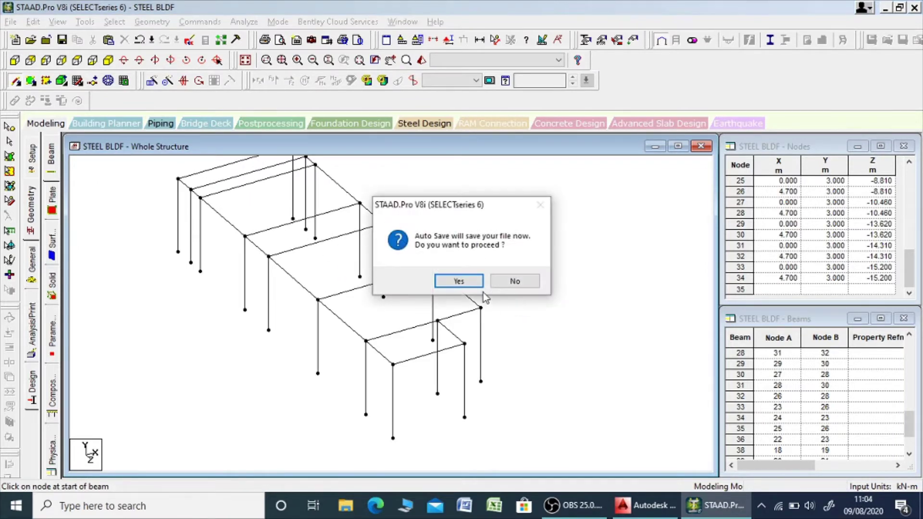
{"action": "left_click", "coordinate": [465, 278]}
{"action": "left_click", "coordinate": [375, 270]}
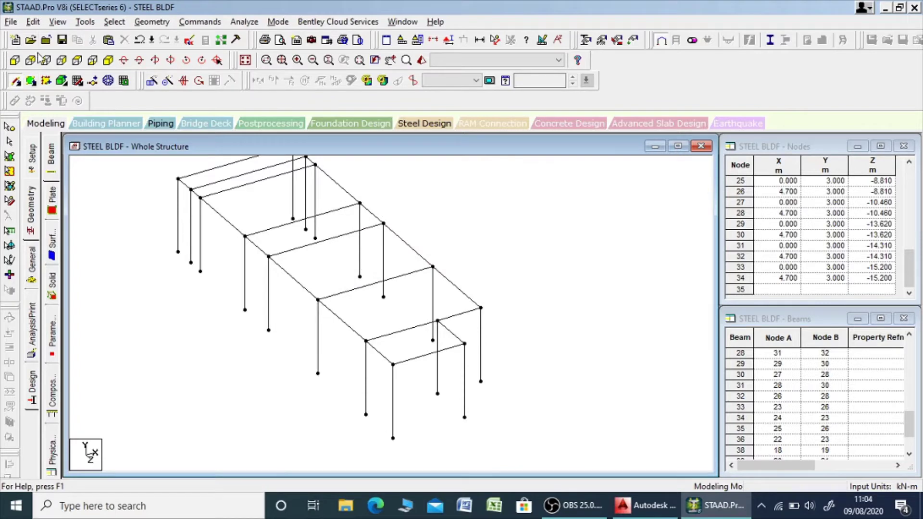
{"action": "left_click", "coordinate": [77, 60]}
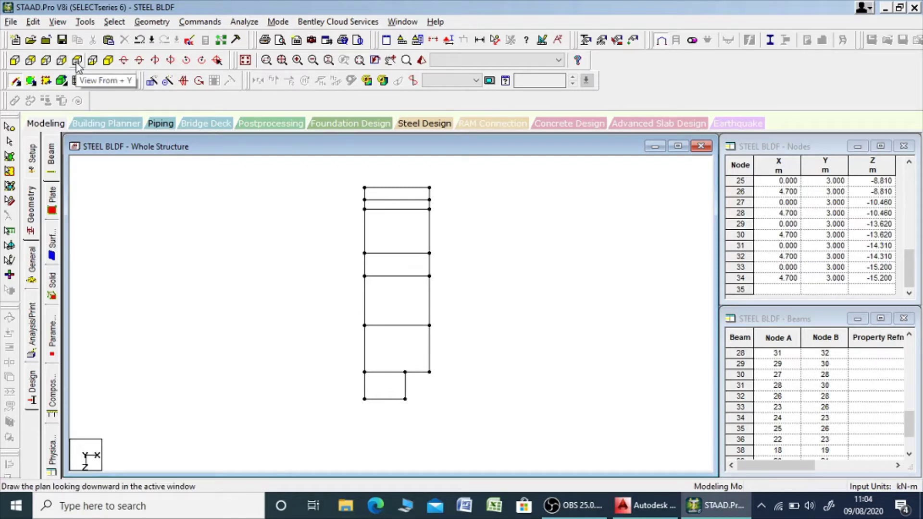
{"action": "scroll", "coordinate": [384, 276], "scroll_direction": "up", "scroll_amount": 1}
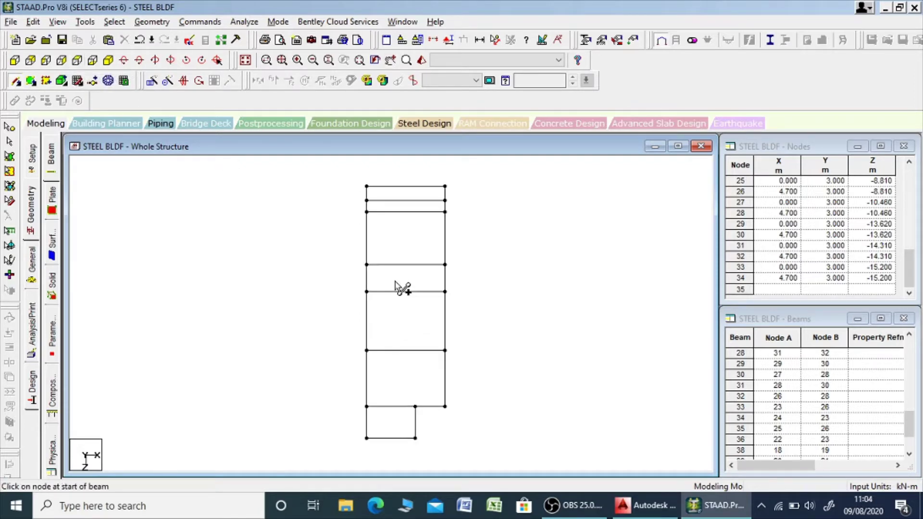
Switch to AutoCAD and examine the widths and extents of the side projections on the GF roof framing plan
{"action": "left_click", "coordinate": [644, 505]}
{"action": "scroll", "coordinate": [423, 238], "scroll_direction": "down", "scroll_amount": 5}
{"action": "scroll", "coordinate": [461, 438], "scroll_direction": "down", "scroll_amount": 3}
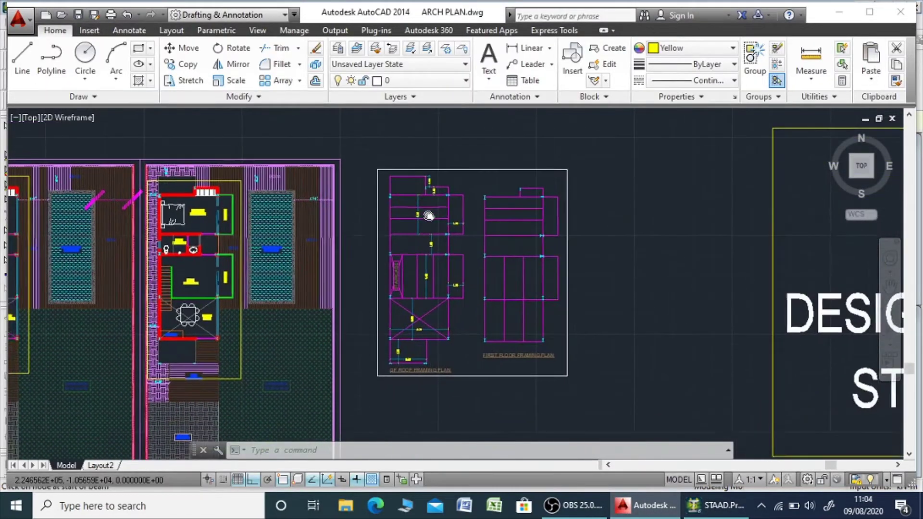
{"action": "left_click", "coordinate": [654, 507]}
{"action": "left_click", "coordinate": [654, 508]}
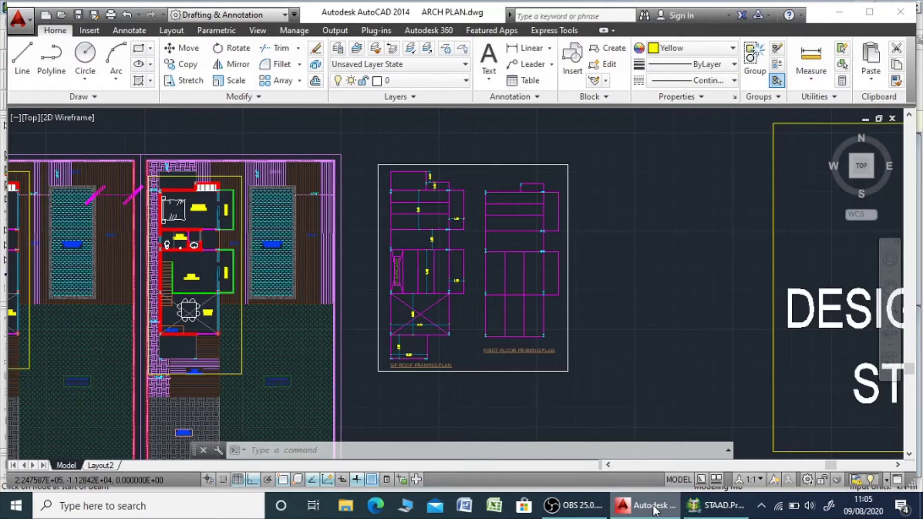
{"action": "scroll", "coordinate": [340, 265], "scroll_direction": "up", "scroll_amount": 4}
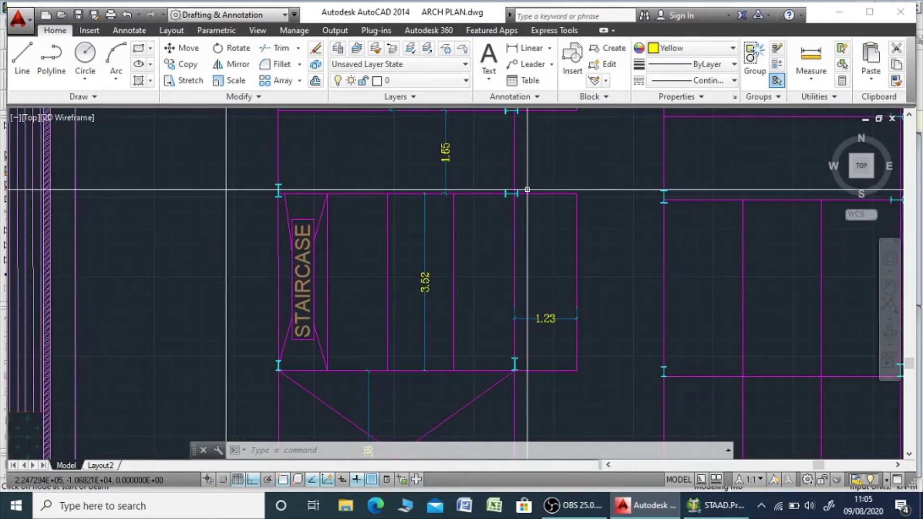
{"action": "scroll", "coordinate": [508, 353], "scroll_direction": "down", "scroll_amount": 4}
{"action": "scroll", "coordinate": [515, 351], "scroll_direction": "up", "scroll_amount": 3}
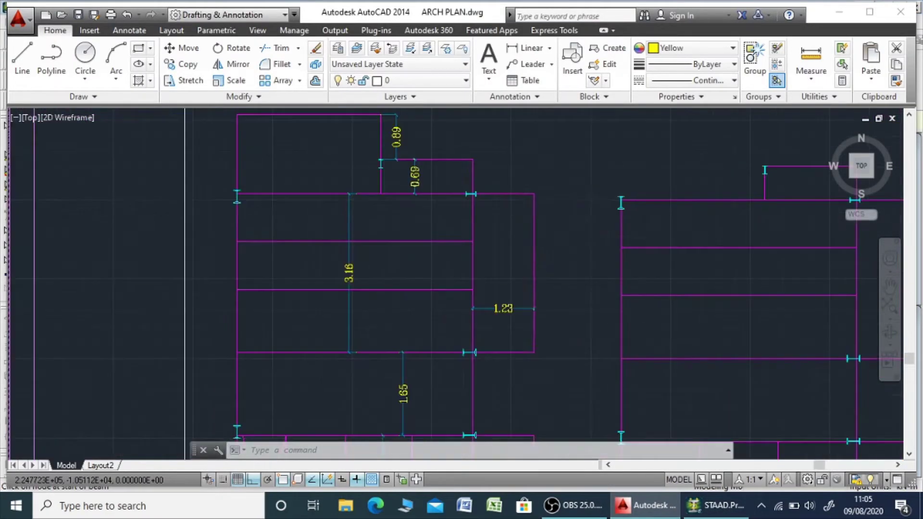
{"action": "mouse_move", "coordinate": [460, 289]}
{"action": "middle_mouse_down"}
{"action": "mouse_move", "coordinate": [429, 369]}
{"action": "mouse_move", "coordinate": [428, 296]}
{"action": "middle_mouse_up"}
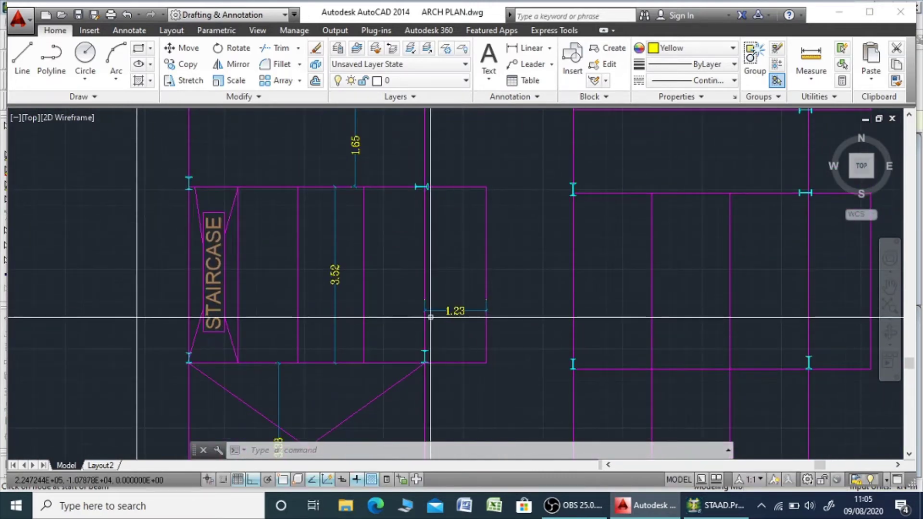
Back in STAAD.Pro's isometric view, copy the X 4.7 edge beam between Z -5.29 and Z -8.81 by 1.23 m along X
{"action": "left_click", "coordinate": [707, 510]}
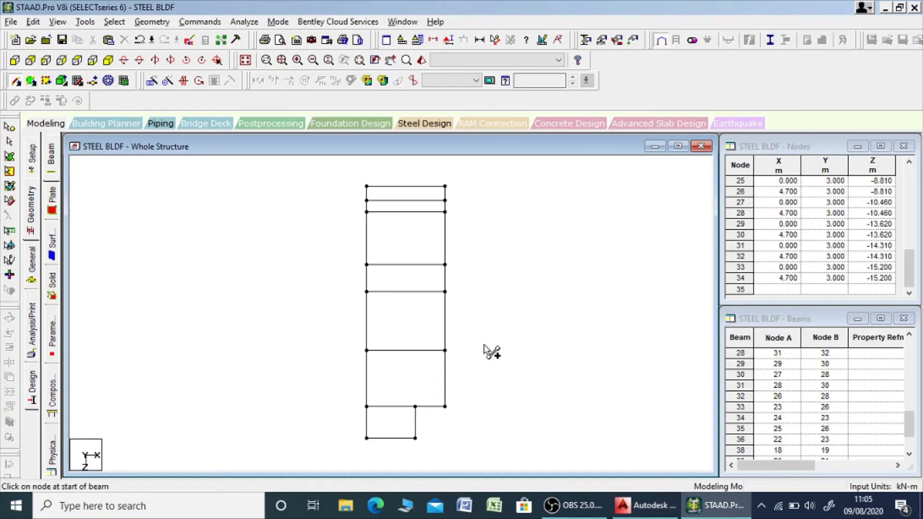
{"action": "left_click", "coordinate": [93, 60]}
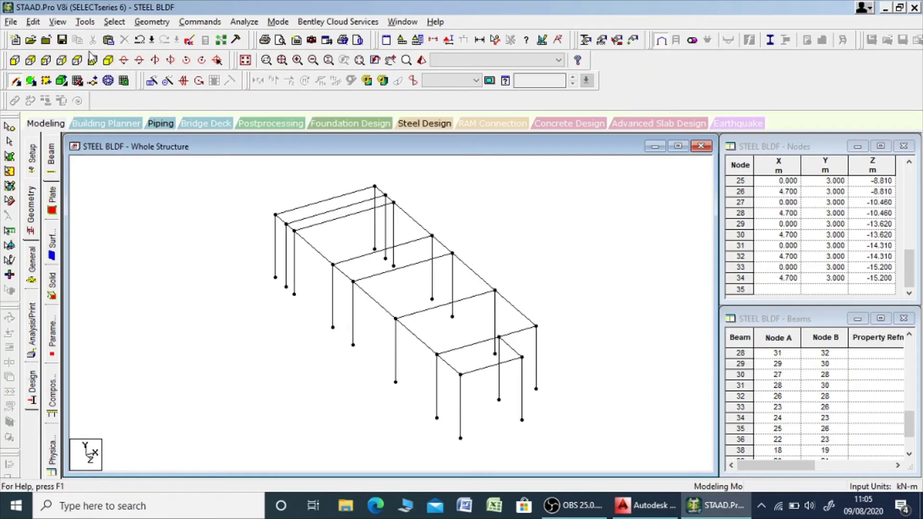
{"action": "left_click", "coordinate": [474, 273]}
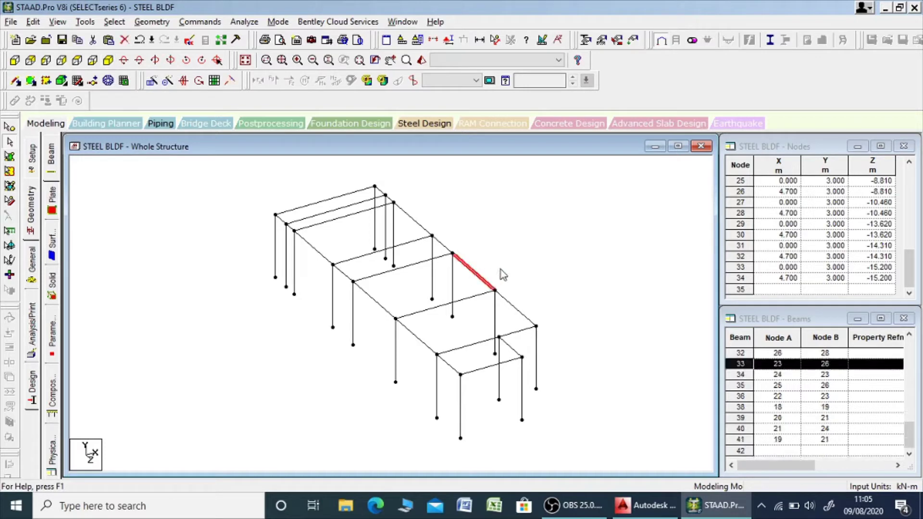
{"action": "left_click", "coordinate": [507, 266]}
{"action": "left_click", "coordinate": [484, 280]}
{"action": "key", "text": "ctrl+v"}
{"action": "double_click", "coordinate": [405, 260]}
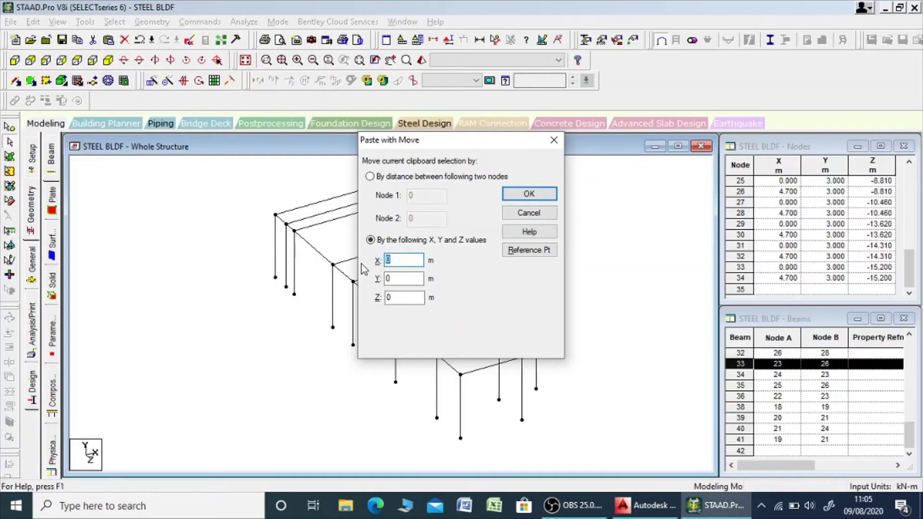
{"action": "key", "text": "Return"}
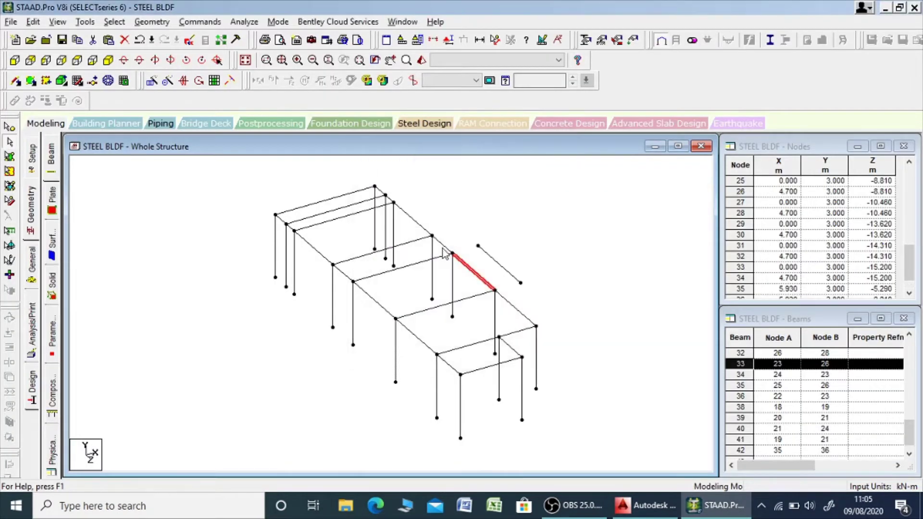
Copy the X 4.7 edge beam between Z -10.46 and Z -13.62 by 1.23 m along X
{"action": "left_click", "coordinate": [396, 218]}
{"action": "left_click", "coordinate": [414, 223]}
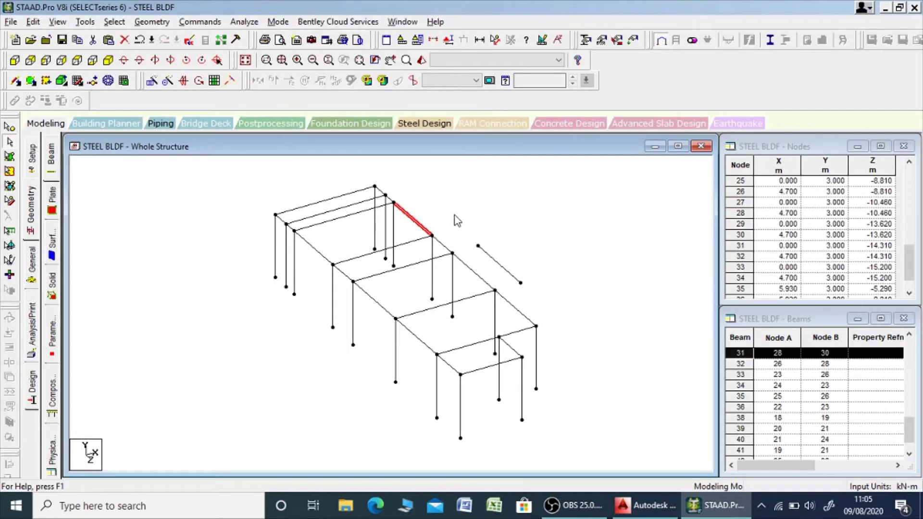
{"action": "key", "text": "ctrl+v"}
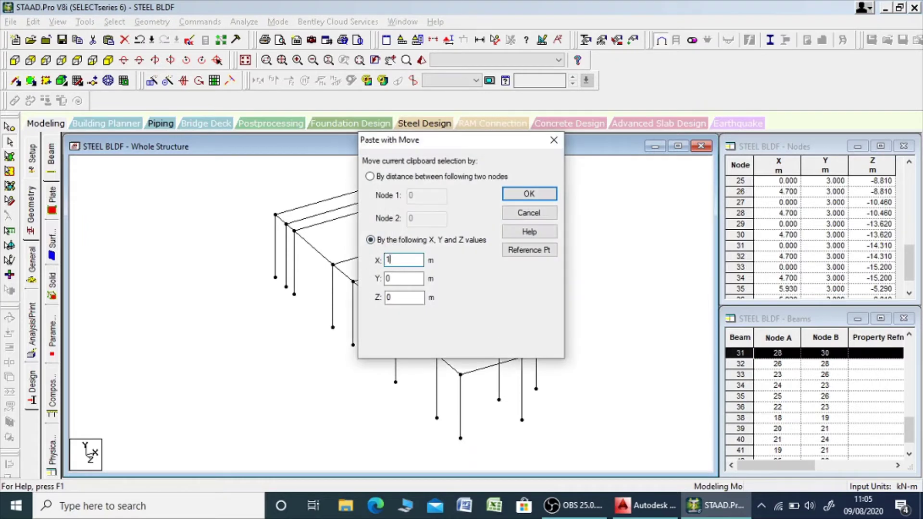
{"action": "key", "text": "Return"}
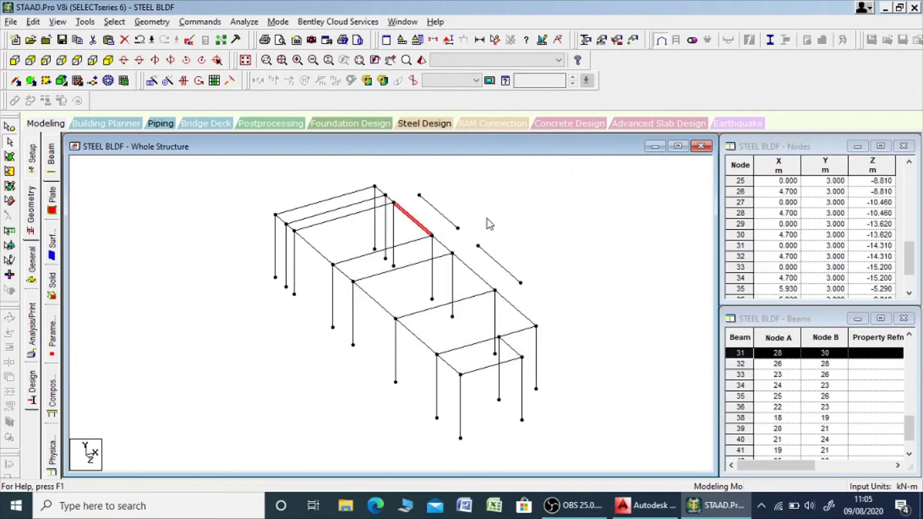
{"action": "left_click", "coordinate": [490, 224]}
Connect both offset edge beams to the X 4.7 column tops with four short beams at their ends
{"action": "left_click", "coordinate": [15, 82]}
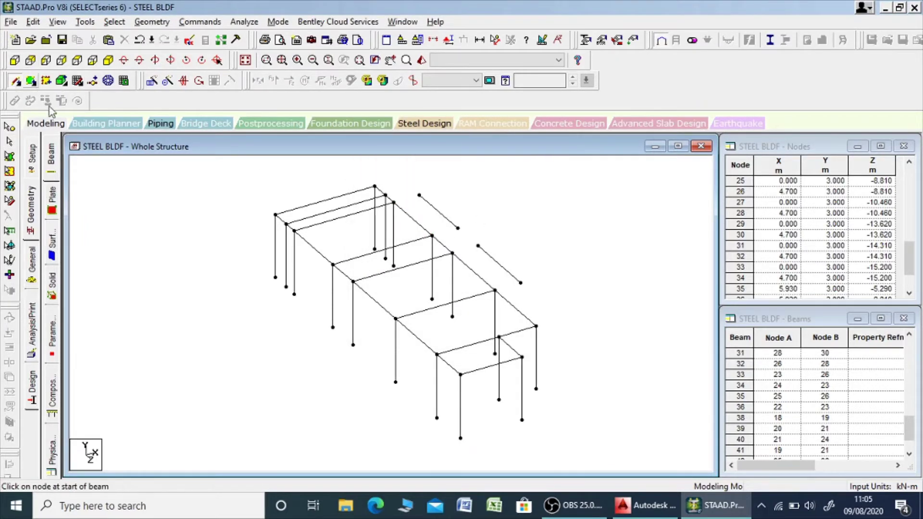
{"action": "left_click_drag", "start_coordinate": [441, 244], "coordinate": [457, 227]}
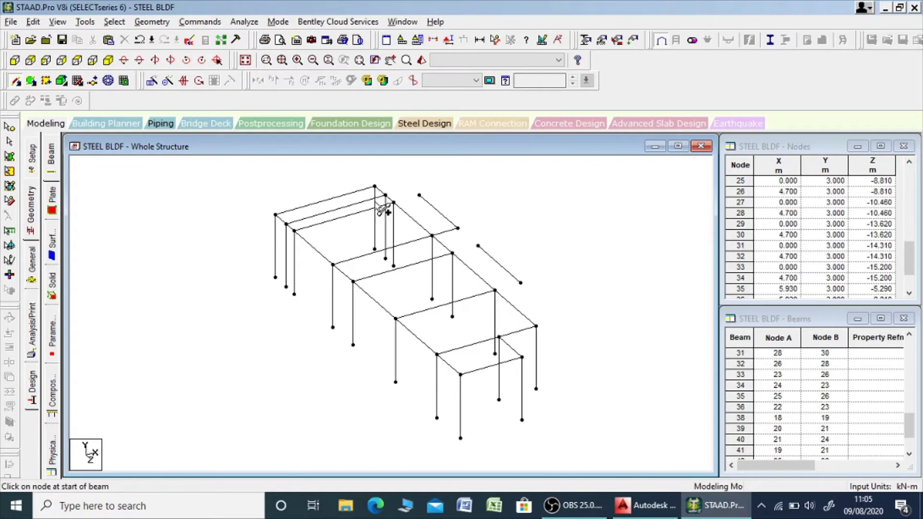
{"action": "left_click_drag", "start_coordinate": [393, 203], "coordinate": [419, 195]}
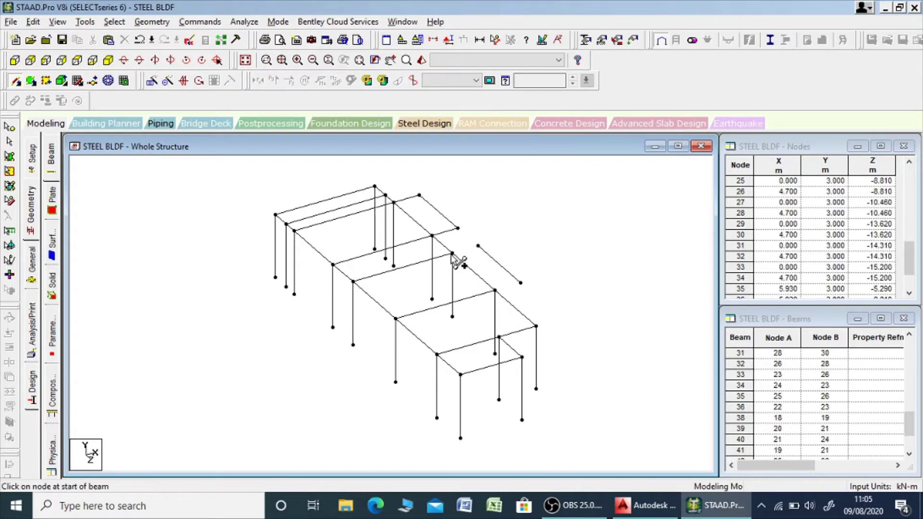
{"action": "left_click_drag", "start_coordinate": [452, 253], "coordinate": [478, 246]}
{"action": "left_click_drag", "start_coordinate": [496, 291], "coordinate": [521, 283]}
{"action": "scroll", "coordinate": [543, 302], "scroll_direction": "up", "scroll_amount": 1}
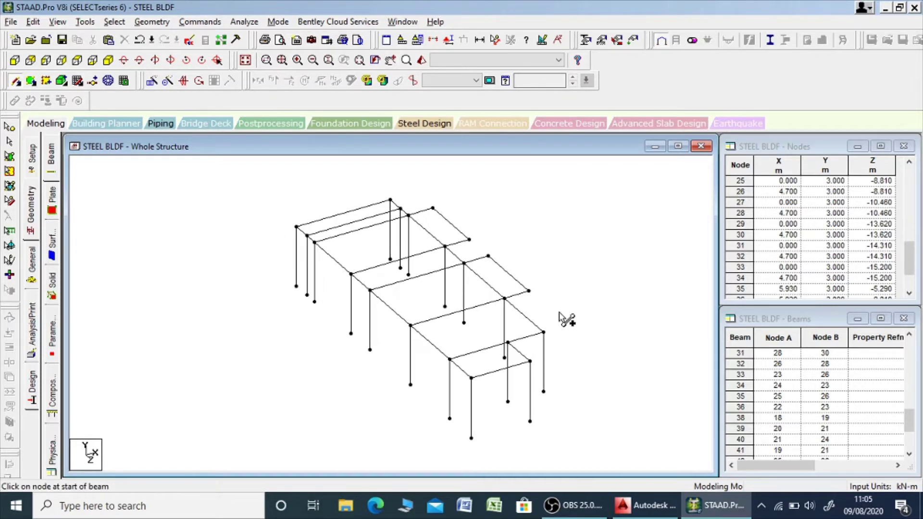
{"action": "scroll", "coordinate": [426, 235], "scroll_direction": "up", "scroll_amount": 1}
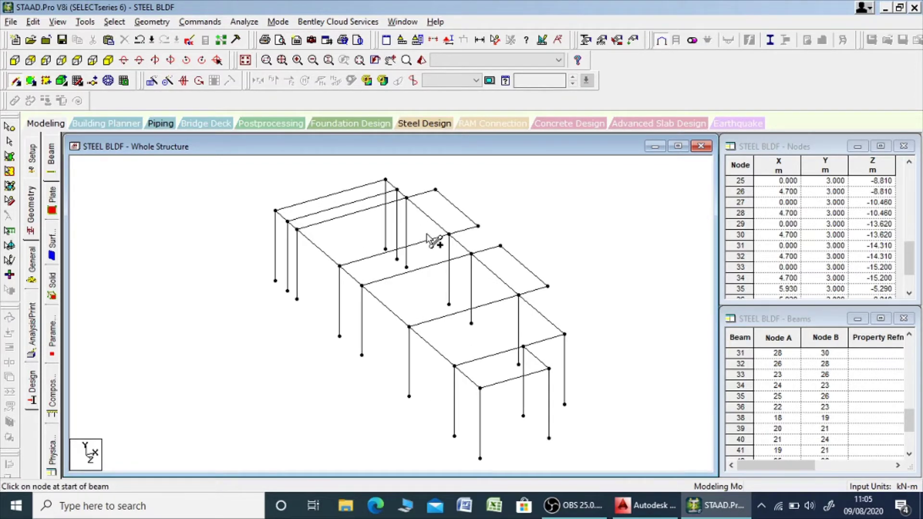
Switch to AutoCAD and examine the stepped rear end of the GF roof framing plan against the STAAD.Pro model
{"action": "key", "text": "alt+Tab"}
{"action": "scroll", "coordinate": [416, 283], "scroll_direction": "down", "scroll_amount": 5}
{"action": "middle_click_drag", "start_coordinate": [416, 283], "coordinate": [432, 373]}
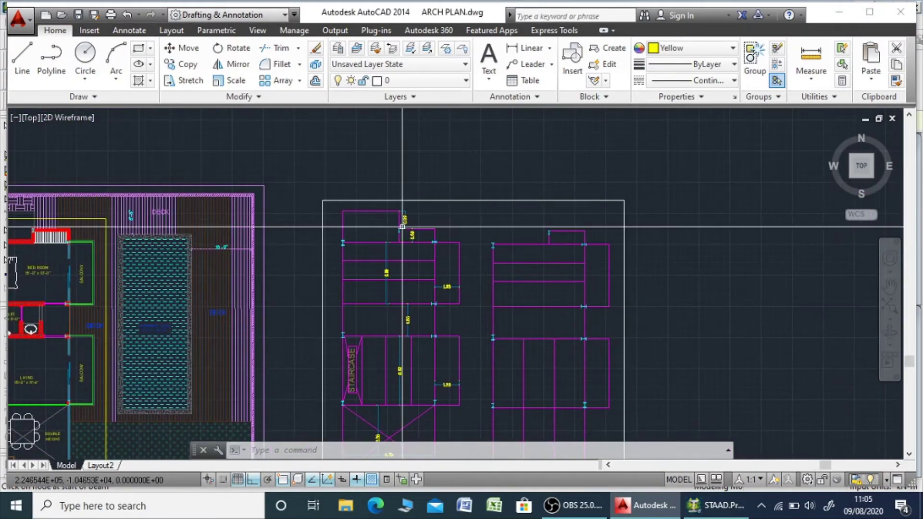
{"action": "scroll", "coordinate": [402, 226], "scroll_direction": "up", "scroll_amount": 6}
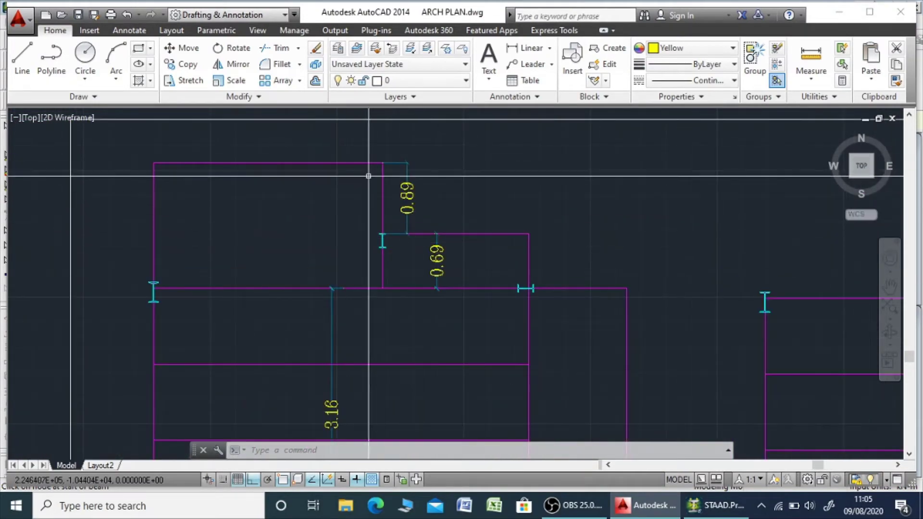
{"action": "key", "text": "alt+Tab"}
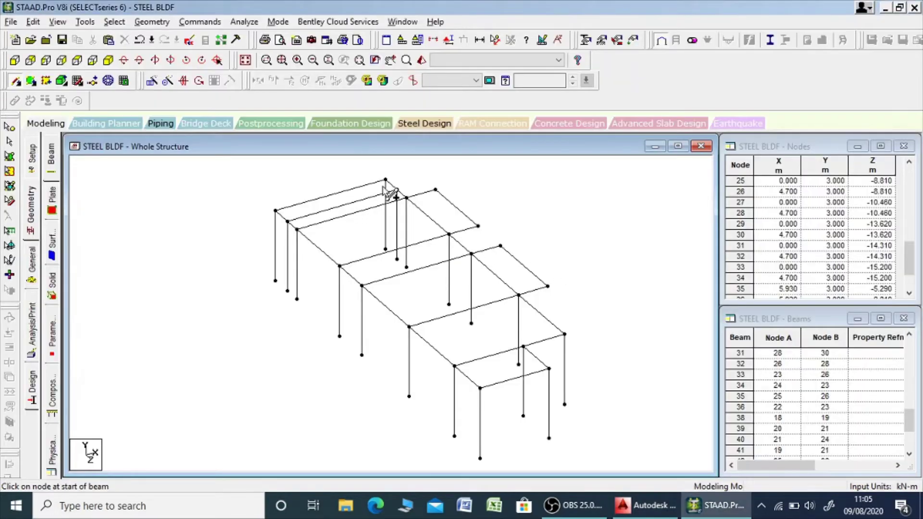
{"action": "scroll", "coordinate": [385, 190], "scroll_direction": "up", "scroll_amount": 5}
{"action": "middle_click_drag", "start_coordinate": [403, 214], "coordinate": [448, 283]}
In AutoCAD, add an aligned dimension to the outermost rear edge of the GF roof framing plan
{"action": "key", "text": "alt+Tab"}
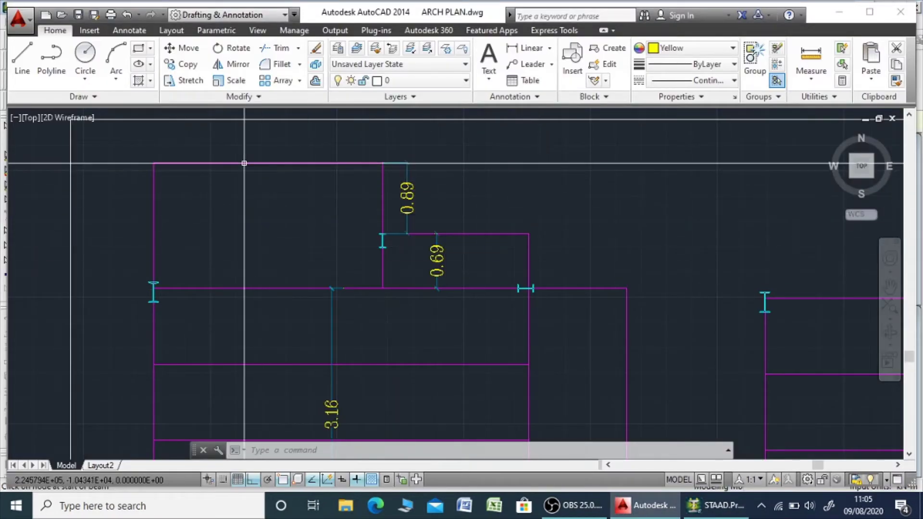
{"action": "type", "text": "dal"}
{"action": "key", "text": "Return"}
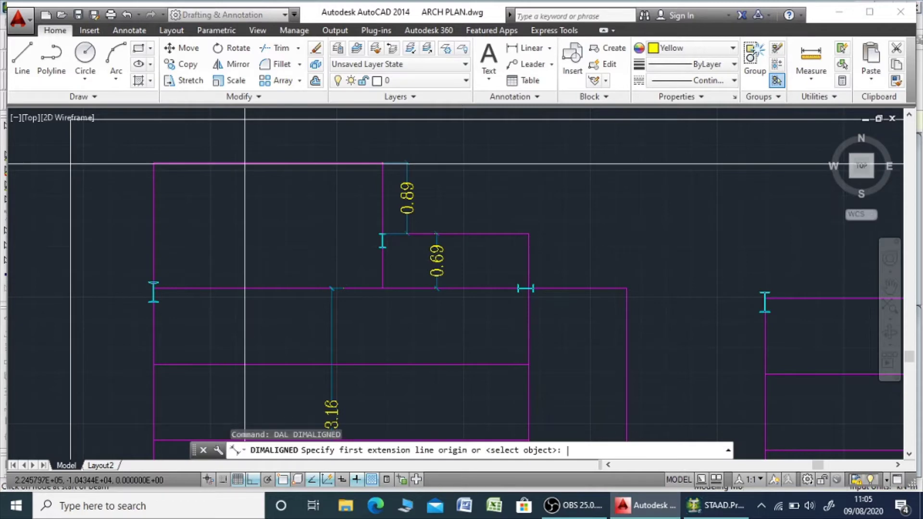
{"action": "key", "text": "Return"}
{"action": "left_click", "coordinate": [268, 163]}
{"action": "left_click", "coordinate": [236, 193]}
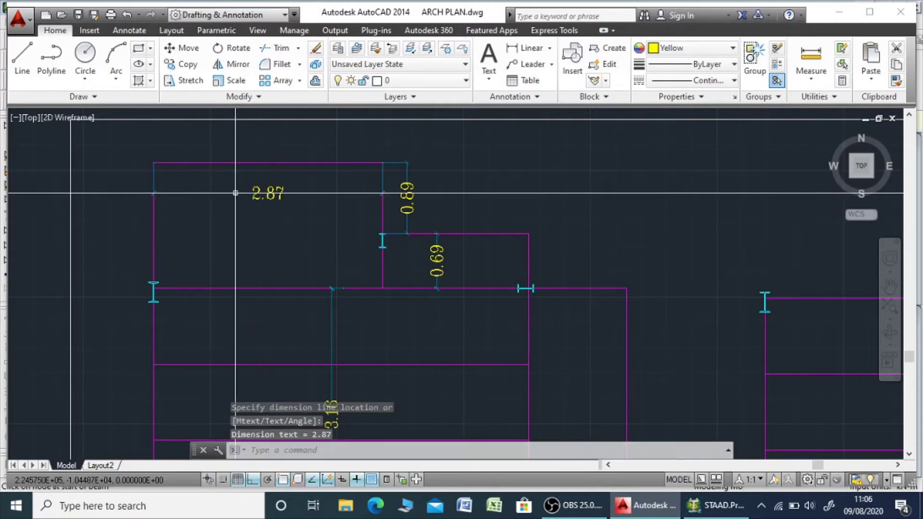
Back in STAAD.Pro, copy the roof corner node at X 0, Z -15.2 by 2.87 m along X
{"action": "key", "text": "alt+Tab"}
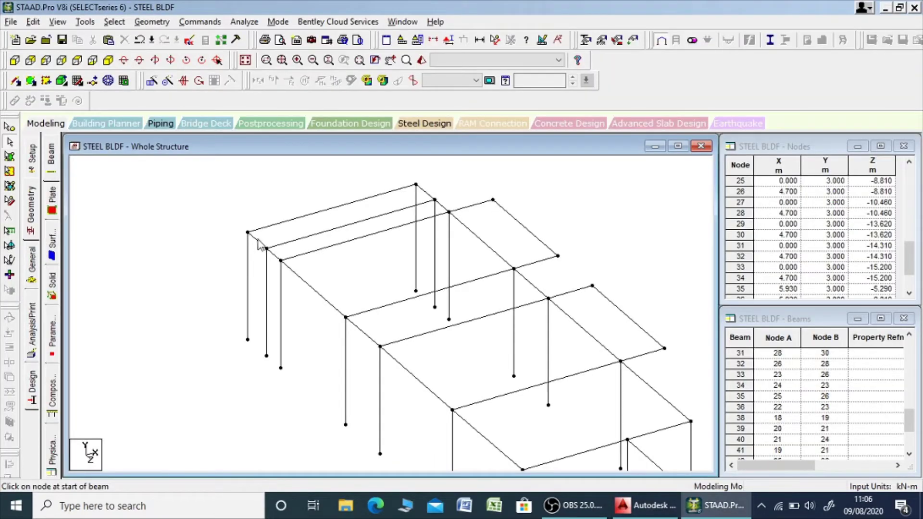
{"action": "left_click", "coordinate": [9, 129]}
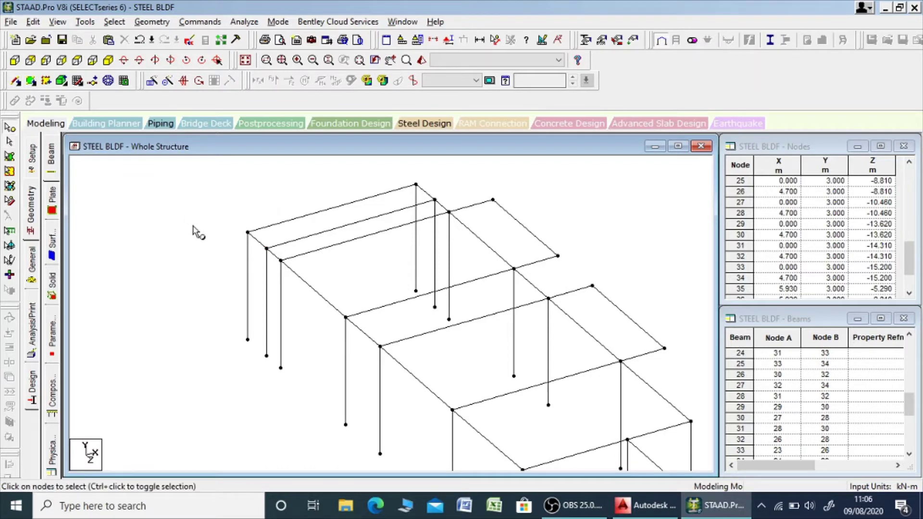
{"action": "left_click", "coordinate": [248, 233]}
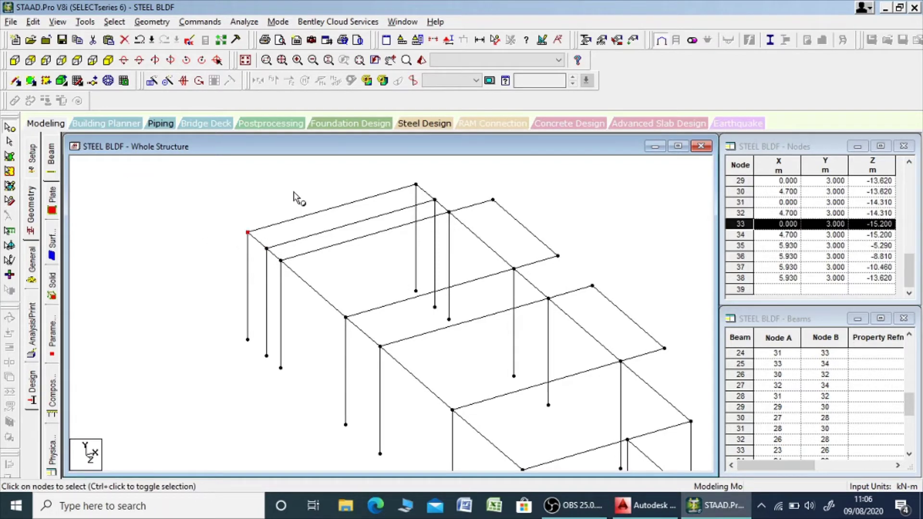
{"action": "key", "text": "ctrl+v"}
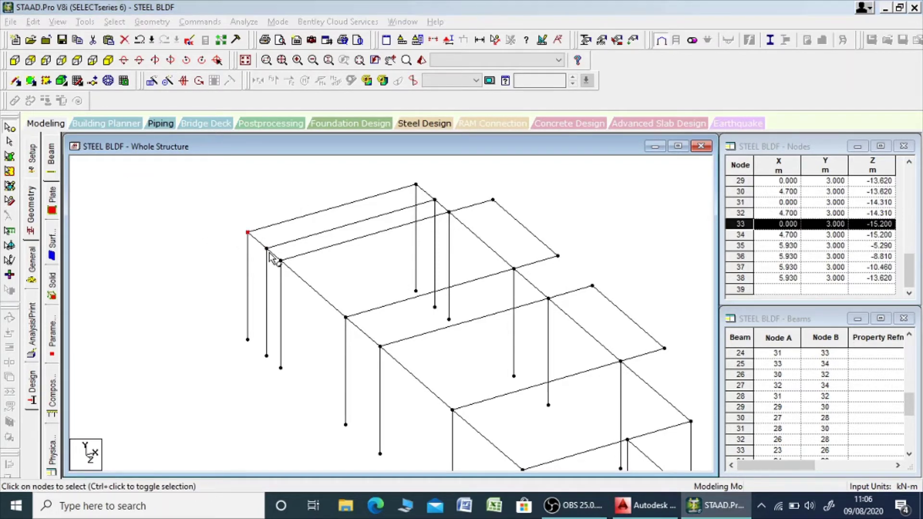
{"action": "type", "text": "2."}
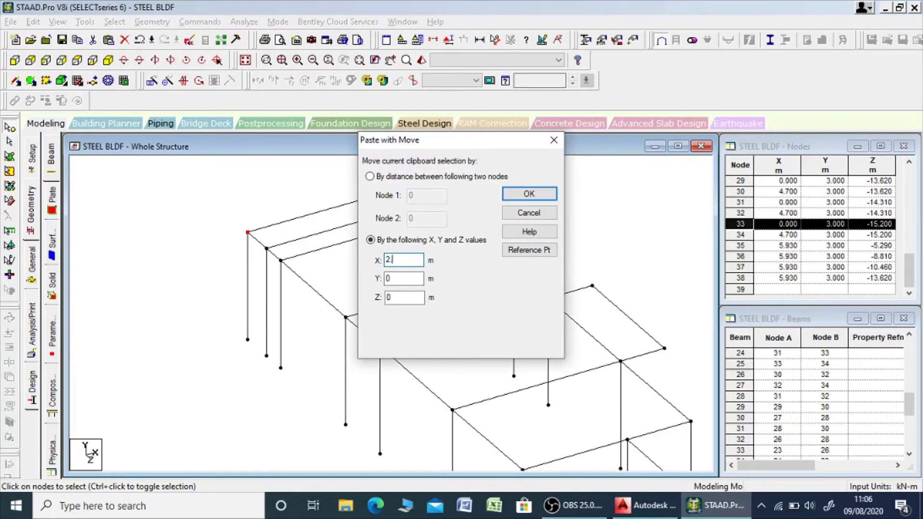
{"action": "type", "text": "87"}
{"action": "key", "text": "Return"}
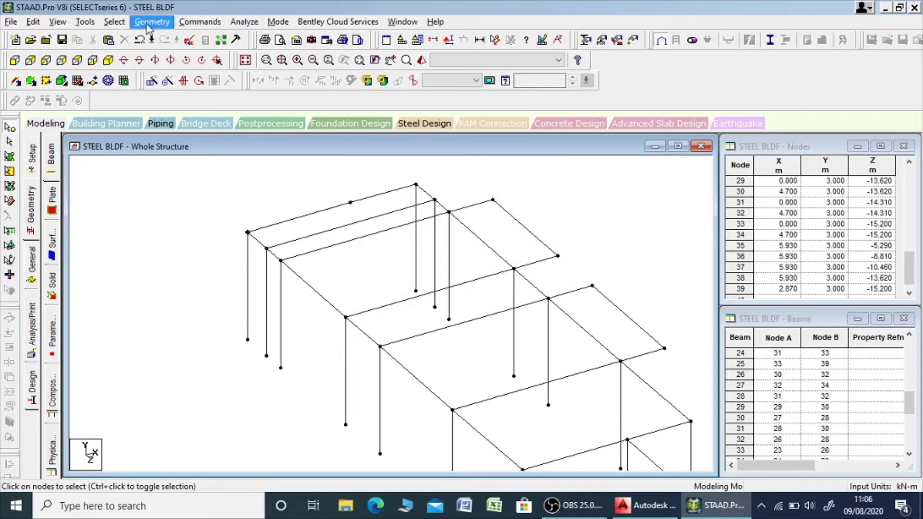
Add a beam by perpendicular intersection from the X 2.87, Z -15.2 node to the Z -13.62 roof beam
{"action": "left_click", "coordinate": [150, 22]}
{"action": "mouse_move", "coordinate": [263, 85]}
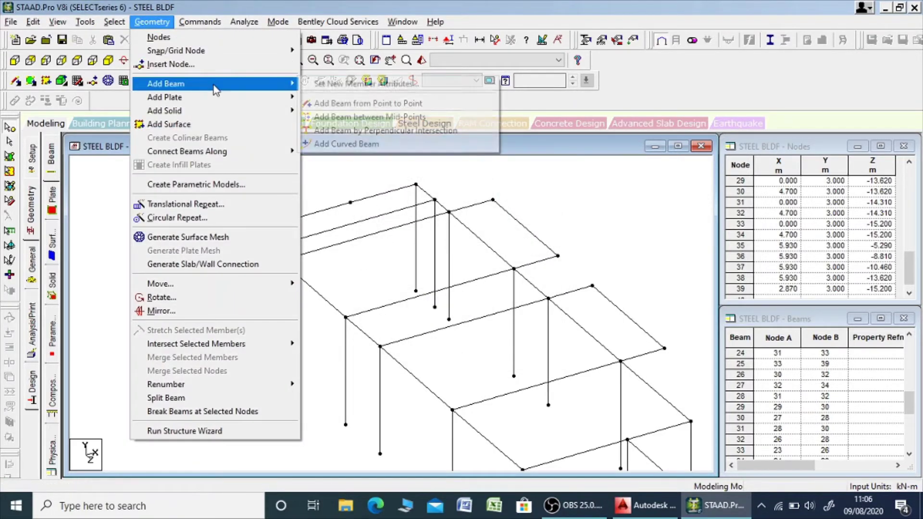
{"action": "left_click", "coordinate": [385, 131]}
{"action": "left_click", "coordinate": [351, 203]}
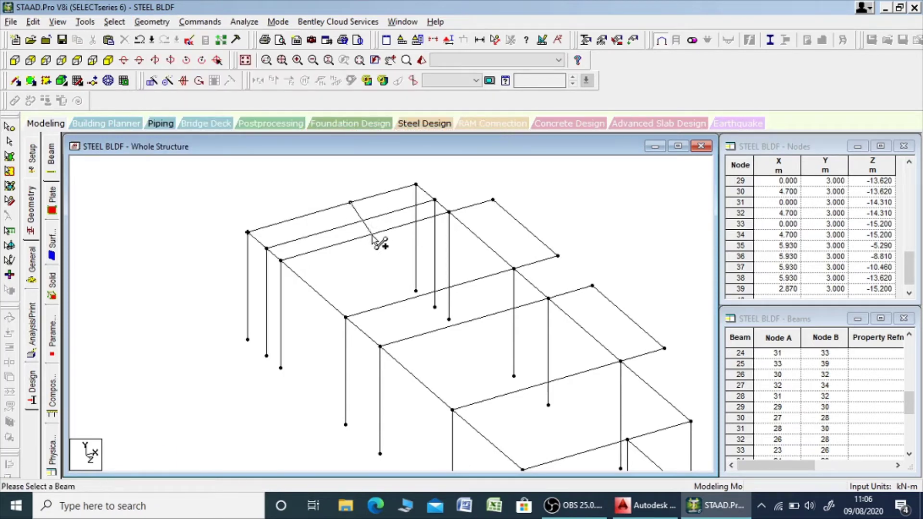
{"action": "left_click", "coordinate": [383, 232]}
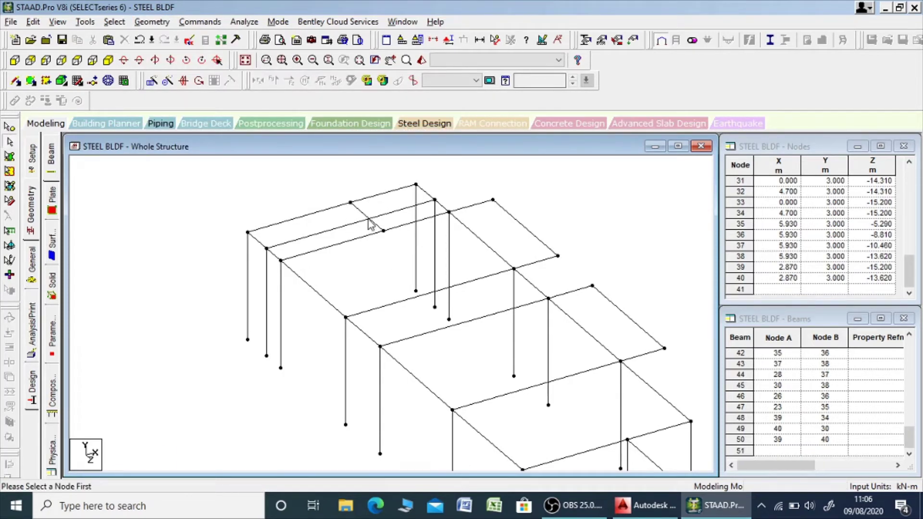
Delete the Z -15.2 roof beam segment between X 2.87 and X 4.7
{"action": "left_click", "coordinate": [369, 197]}
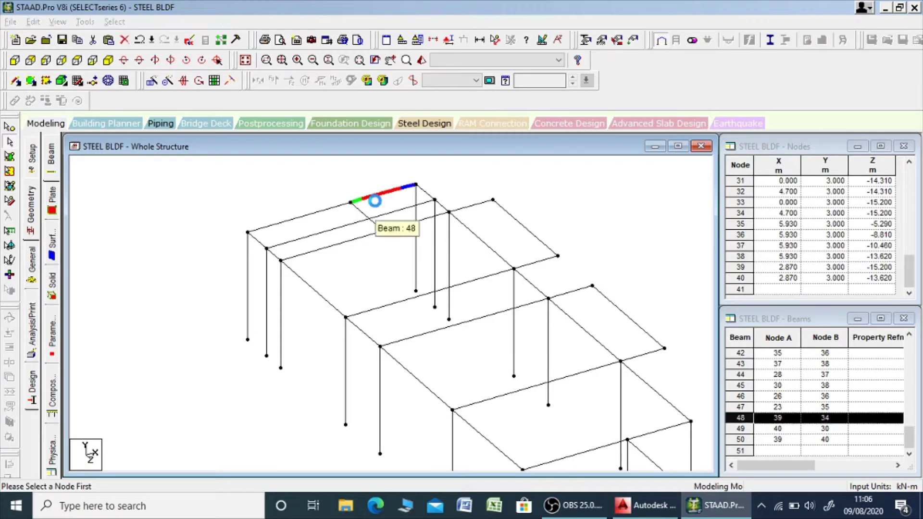
{"action": "key", "text": "Delete"}
{"action": "left_click", "coordinate": [499, 283]}
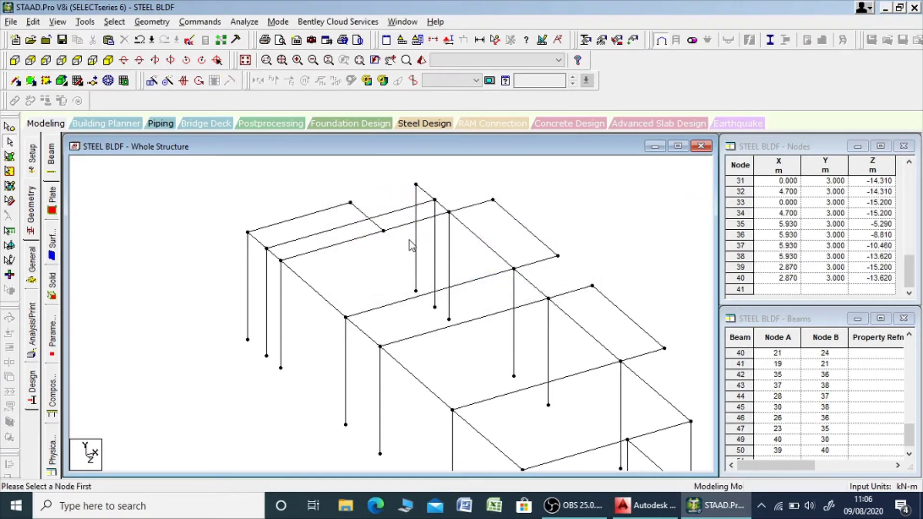
Intersect the X 2.87 cross beam with the Z -14.31 roof beam using a 0.001 m tolerance
{"action": "left_click", "coordinate": [375, 221]}
{"action": "left_click", "coordinate": [383, 245]}
{"action": "left_click", "coordinate": [365, 215]}
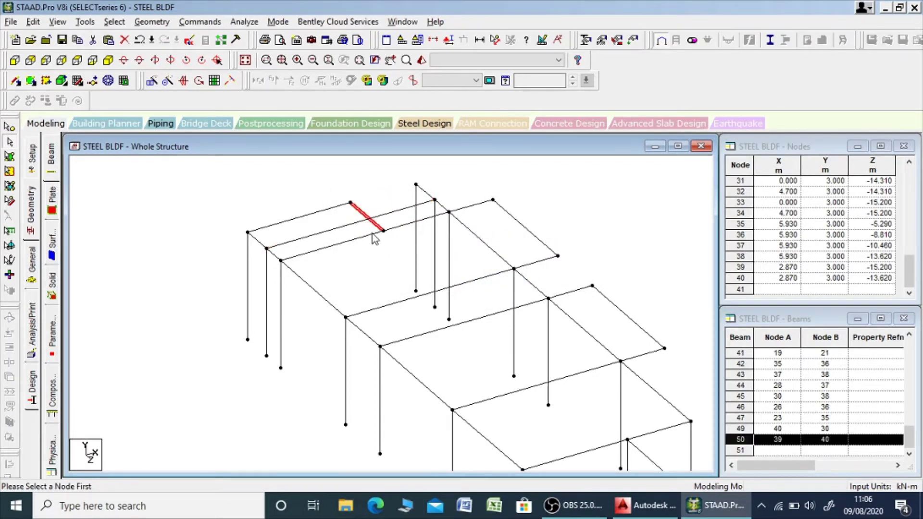
{"action": "key", "text": "Delete"}
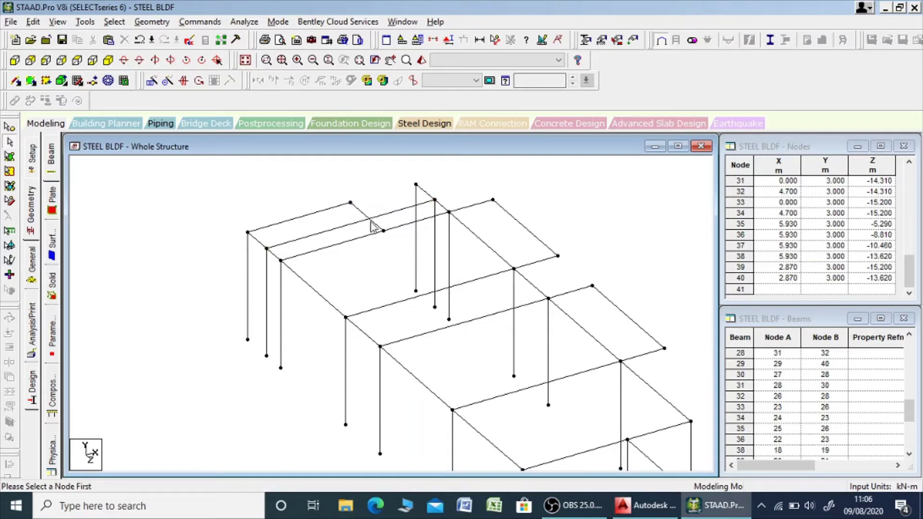
{"action": "left_click", "coordinate": [363, 214]}
{"action": "left_click", "coordinate": [386, 215], "text": "ctrl"}
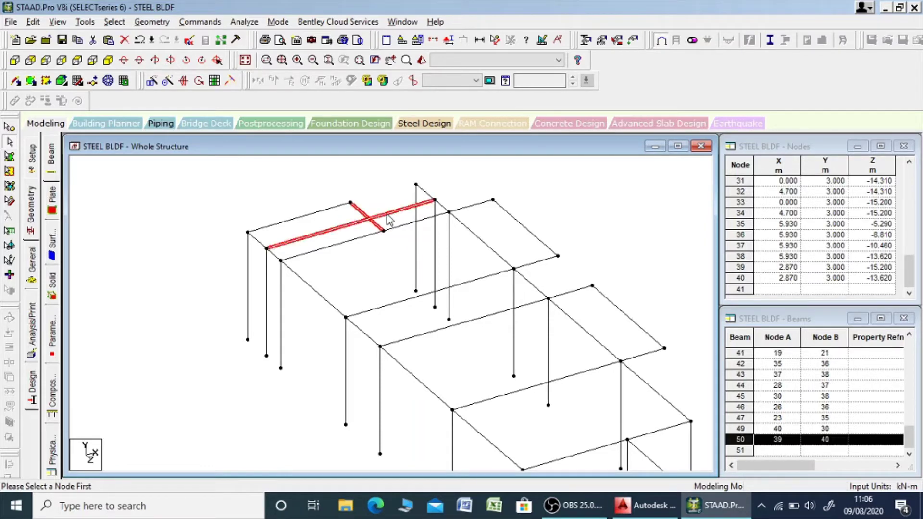
{"action": "left_click", "coordinate": [155, 22]}
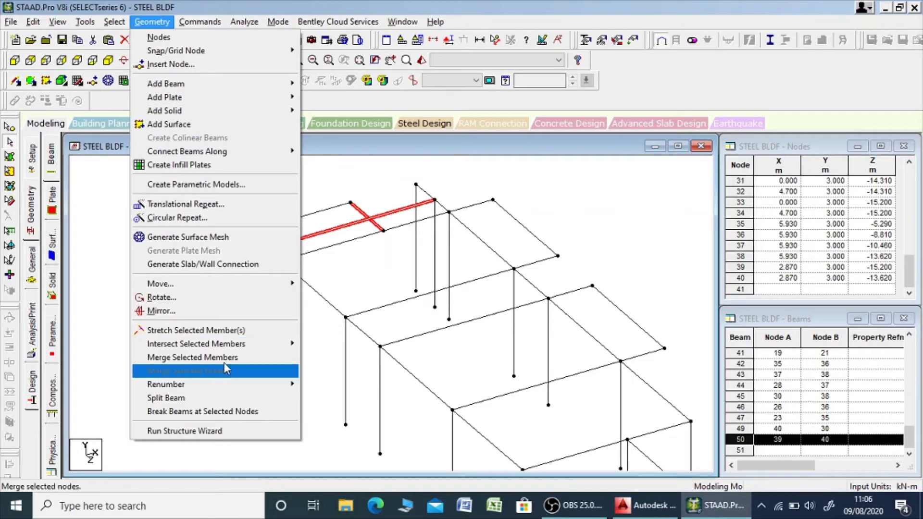
{"action": "mouse_move", "coordinate": [269, 343]}
{"action": "left_click", "coordinate": [332, 344]}
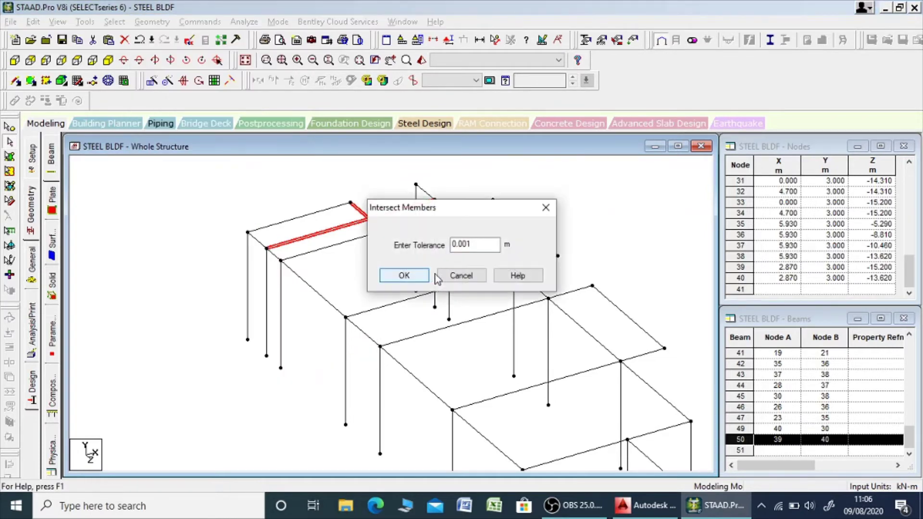
{"action": "left_click", "coordinate": [421, 278]}
{"action": "left_click", "coordinate": [495, 281]}
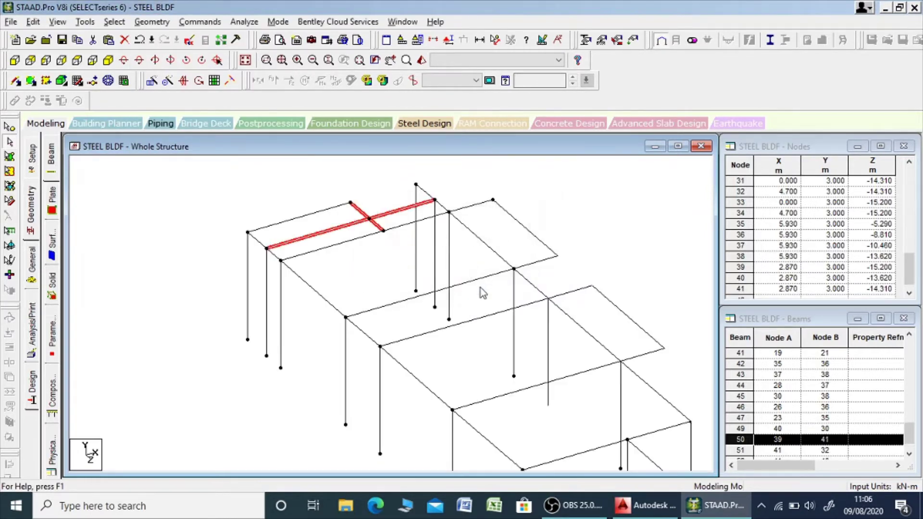
Delete the Z -14.31 roof beam segment between X 0 and X 2.87
{"action": "left_click", "coordinate": [391, 278]}
{"action": "left_click", "coordinate": [372, 221]}
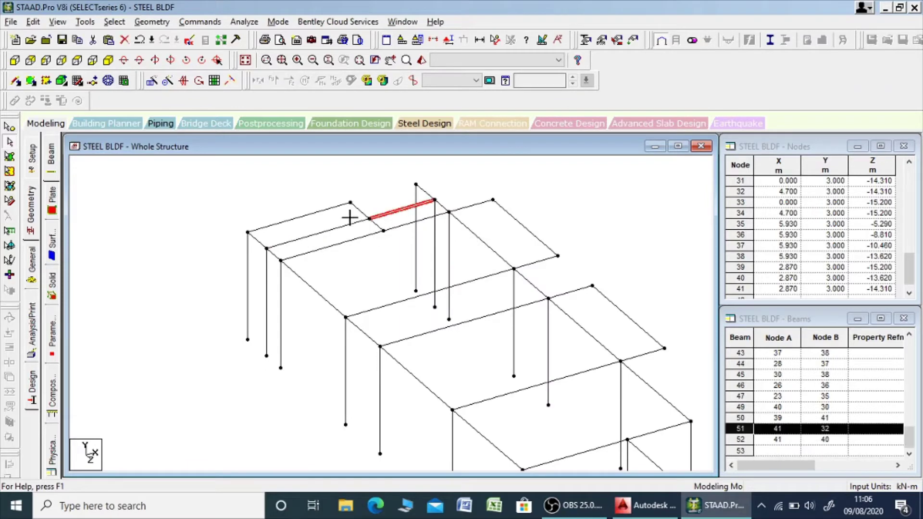
{"action": "left_click", "coordinate": [348, 226]}
{"action": "key", "text": "Delete"}
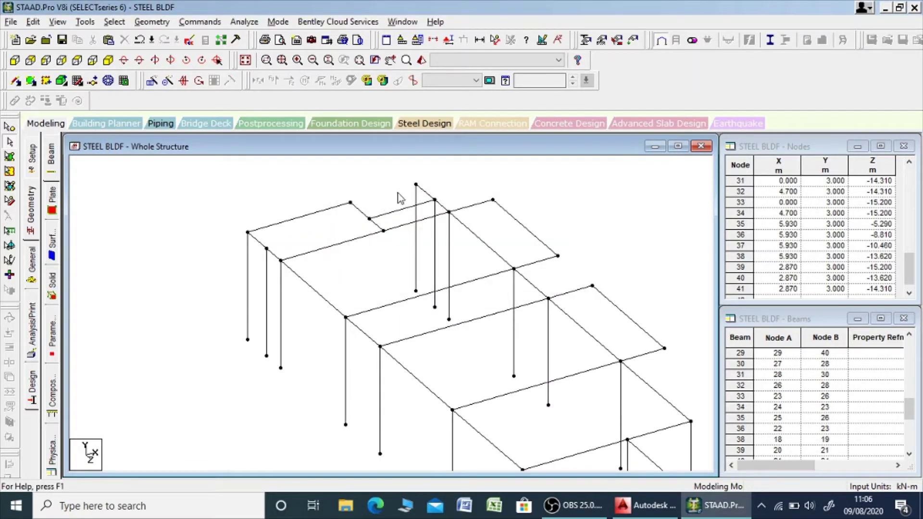
Delete the X 4.7 columns at Z -15.2 and Z -14.31, the short edge beam between them, and the orphaned nodes
{"action": "left_click", "coordinate": [417, 189]}
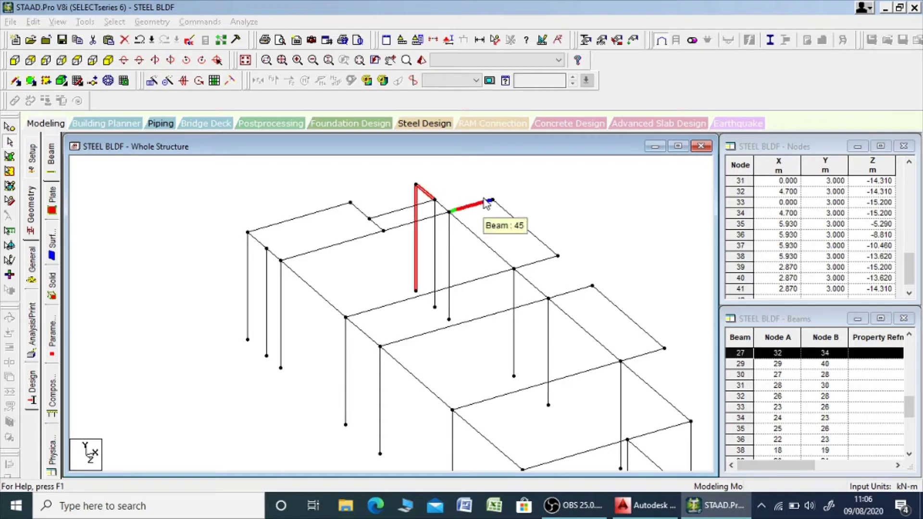
{"action": "key", "text": "Delete"}
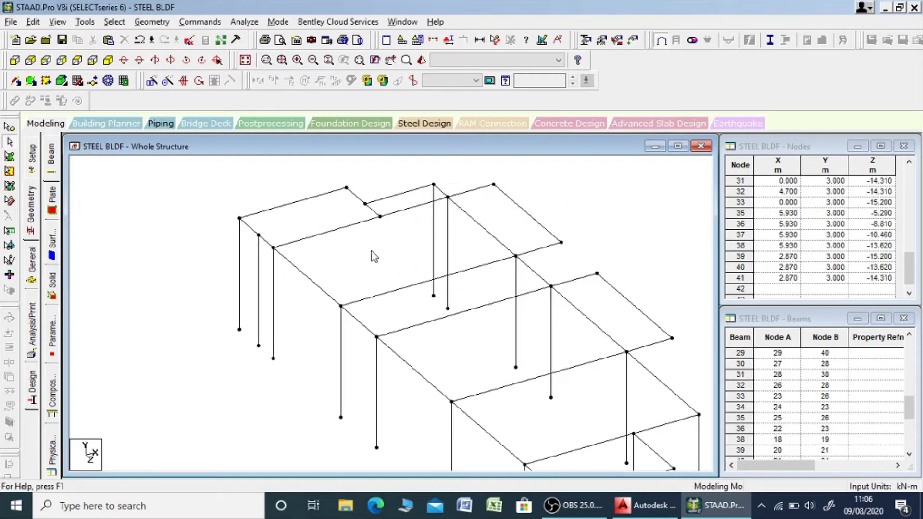
{"action": "left_click", "coordinate": [645, 505]}
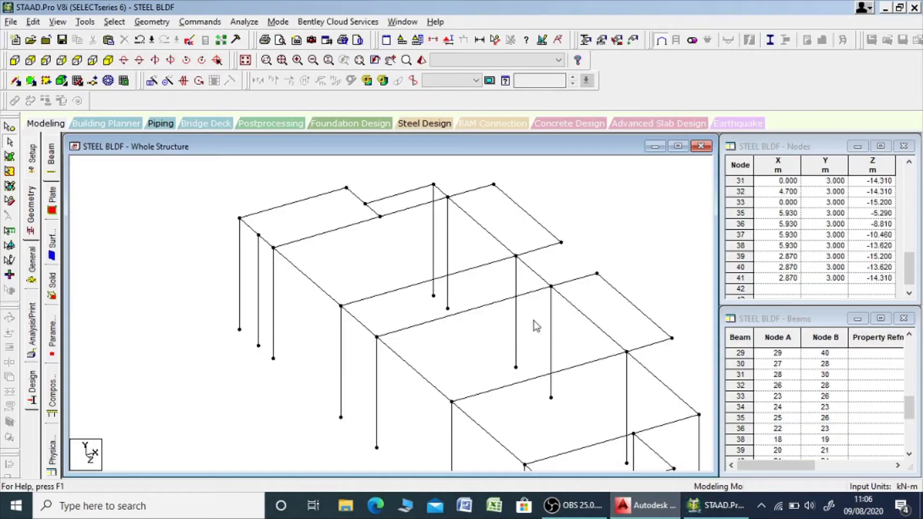
{"action": "left_click", "coordinate": [716, 506]}
{"action": "left_click", "coordinate": [433, 231]}
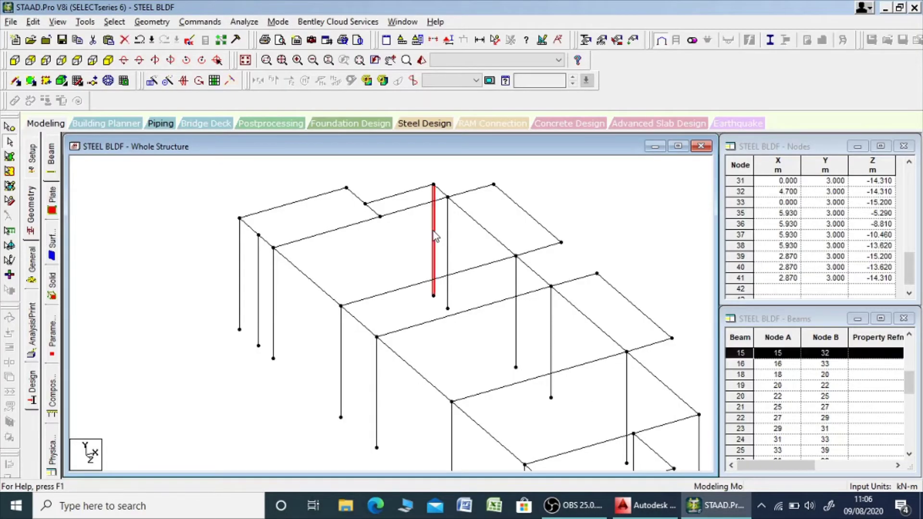
{"action": "key", "text": "Delete"}
{"action": "key", "text": "Return"}
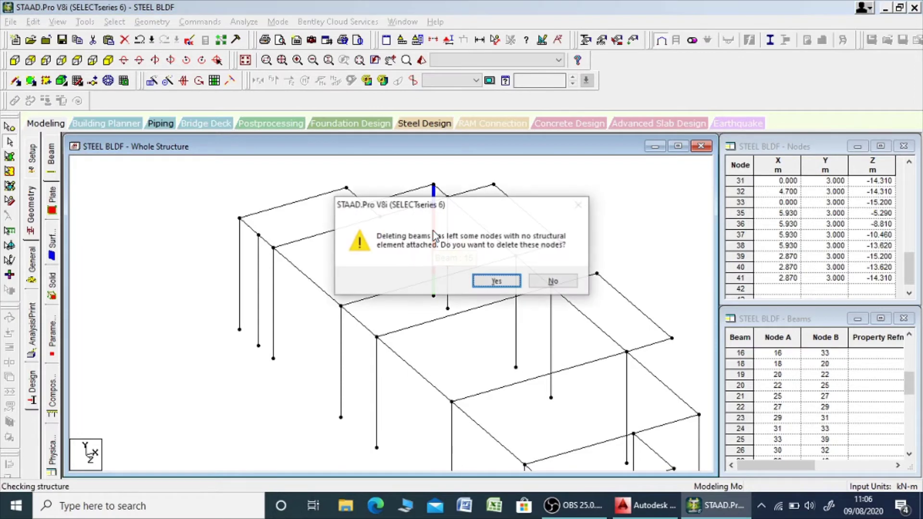
{"action": "key", "text": "Return"}
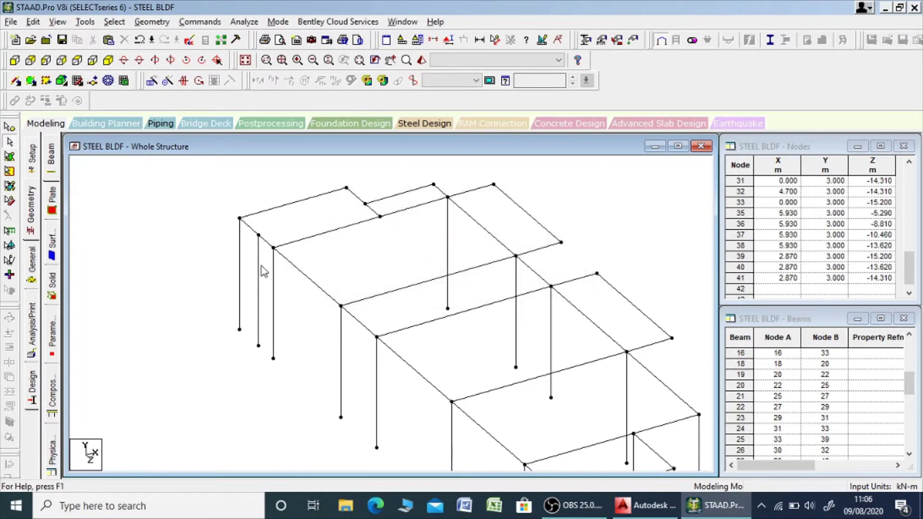
Delete the two X 0 columns at Z -14.31 and Z -15.2 together with their orphaned base nodes
{"action": "left_click", "coordinate": [260, 268]}
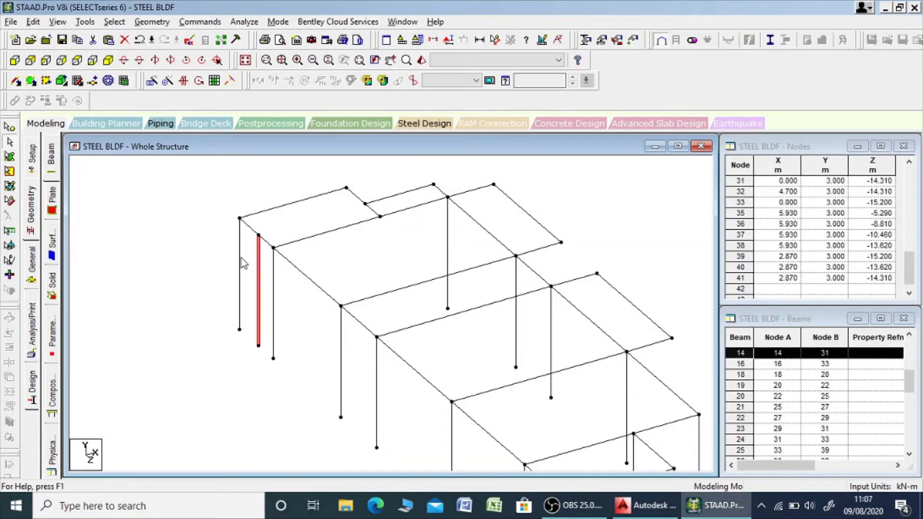
{"action": "left_click", "coordinate": [240, 259], "text": "ctrl"}
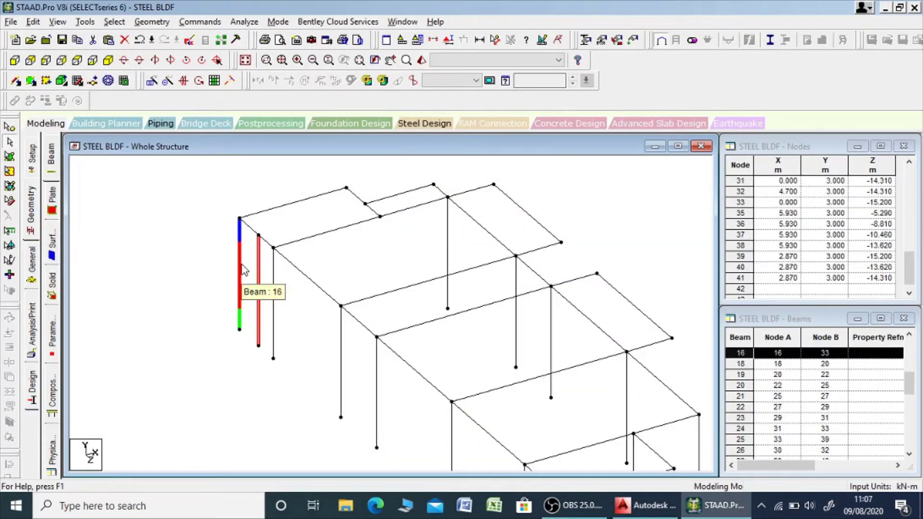
{"action": "key", "text": "Delete"}
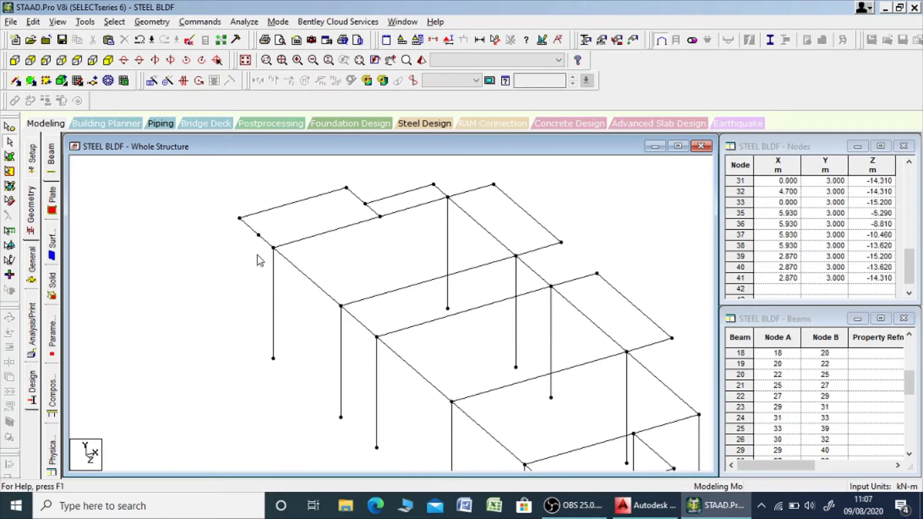
{"action": "scroll", "coordinate": [244, 281], "scroll_direction": "down", "scroll_amount": 2}
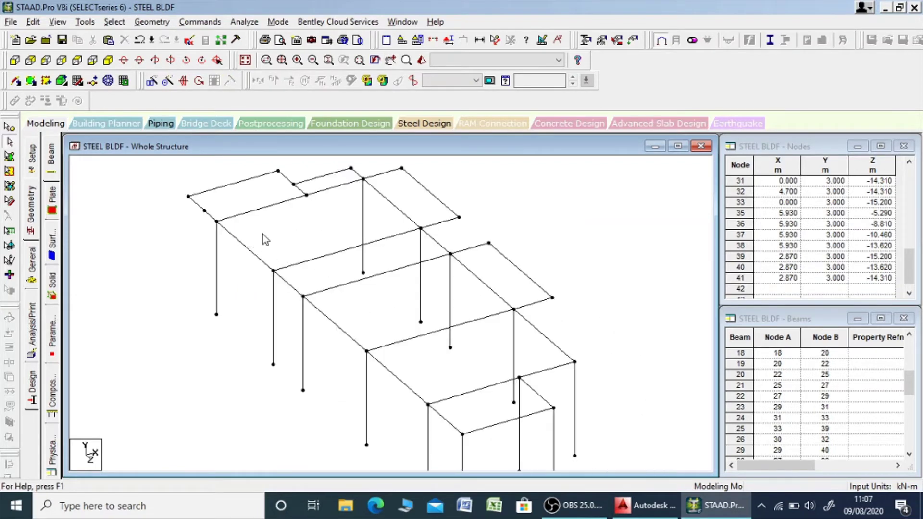
Show the whole structure in plan view from above
{"action": "middle_click_drag", "start_coordinate": [263, 239], "coordinate": [264, 265]}
{"action": "scroll", "coordinate": [373, 327], "scroll_direction": "down", "scroll_amount": 2}
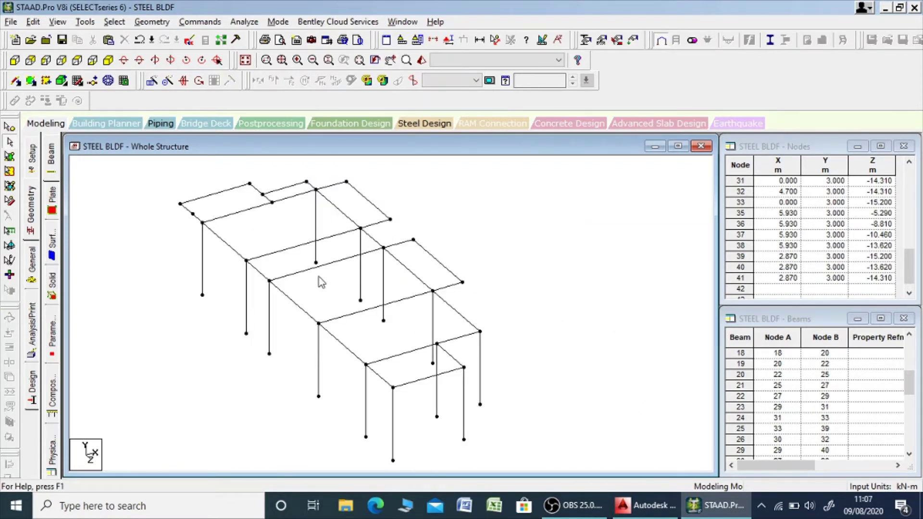
{"action": "left_click", "coordinate": [78, 61]}
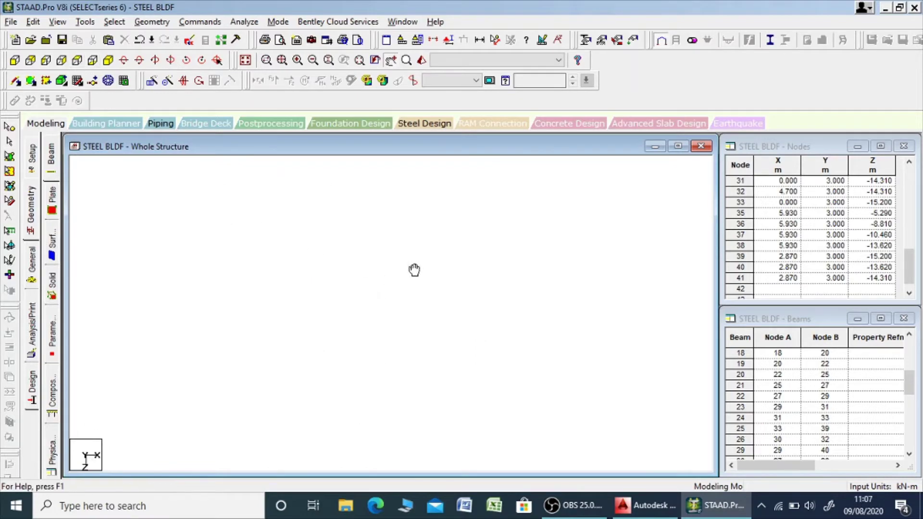
Switch to AutoCAD and dimension the GF roof plan spacing from the 3.16 m bay's front edge beam to its nearest intermediate beam
{"action": "left_click", "coordinate": [640, 512]}
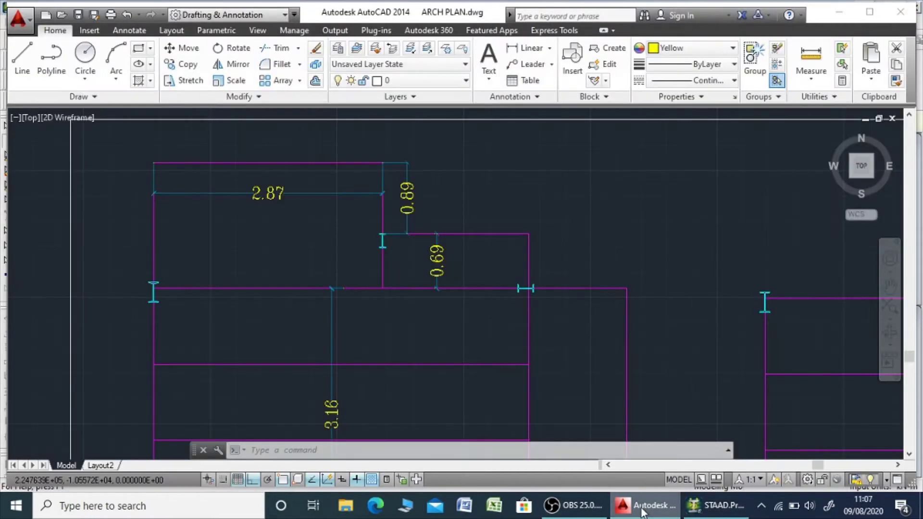
{"action": "middle_click_drag", "start_coordinate": [517, 285], "coordinate": [511, 167]}
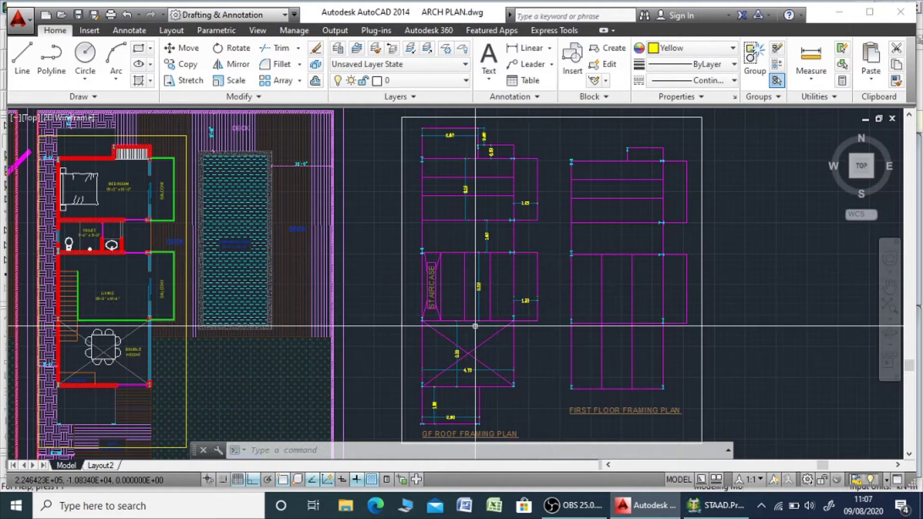
{"action": "scroll", "coordinate": [457, 159], "scroll_direction": "up", "scroll_amount": 4}
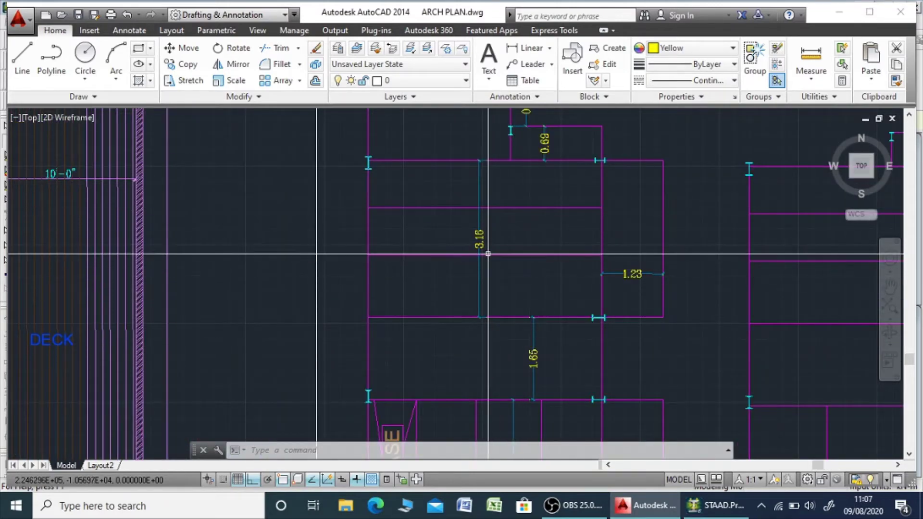
{"action": "key", "text": "Return"}
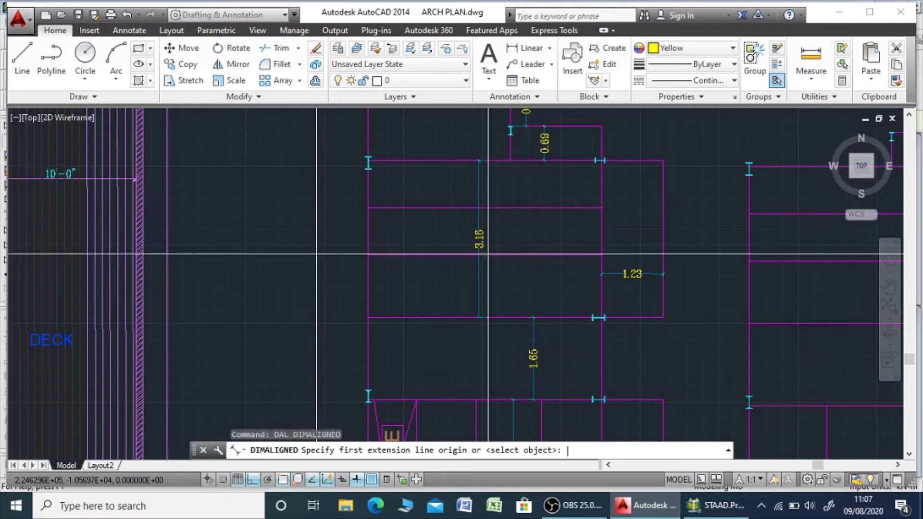
{"action": "key", "text": "alt+Tab"}
{"action": "key", "text": "alt+Tab"}
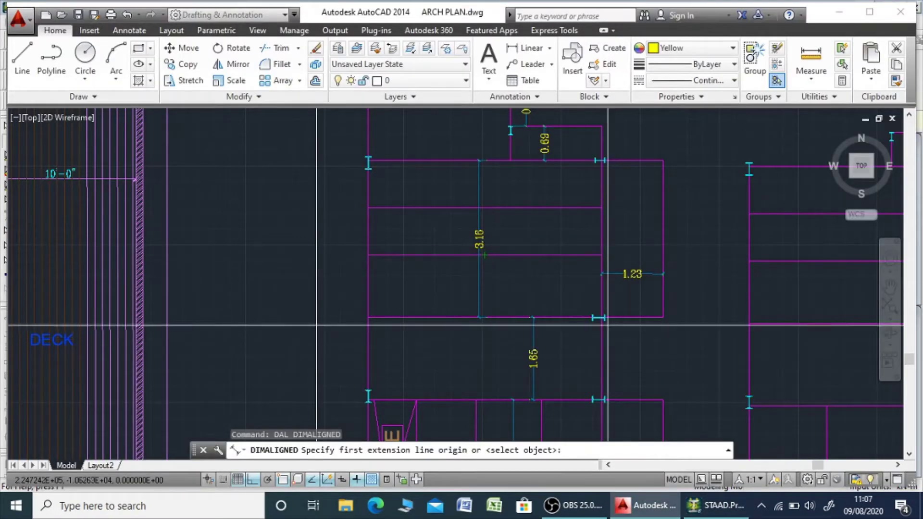
{"action": "left_click", "coordinate": [405, 317]}
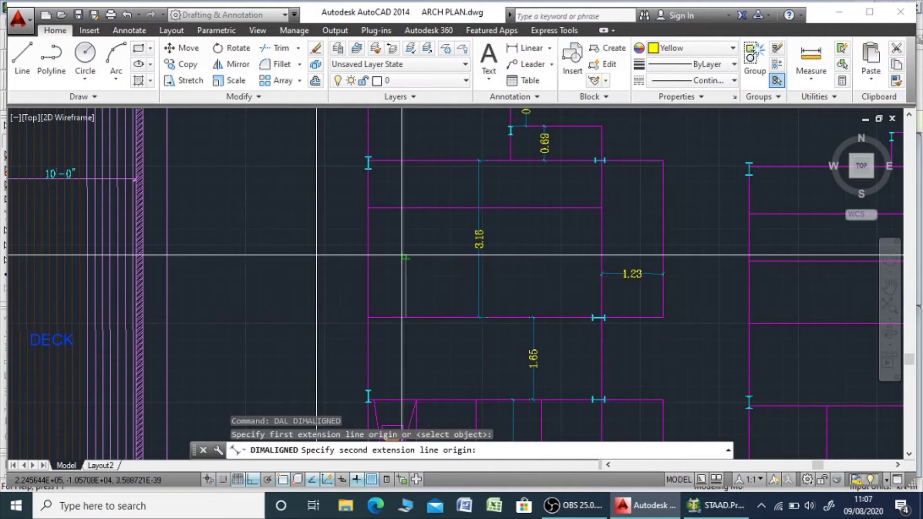
{"action": "left_click", "coordinate": [405, 255]}
{"action": "left_click", "coordinate": [403, 262]}
Switch to STAAD.Pro and copy the Z -10.46 roof beam between X 0 and X 4.7 by Z -1.25 m
{"action": "key", "text": "alt+Tab"}
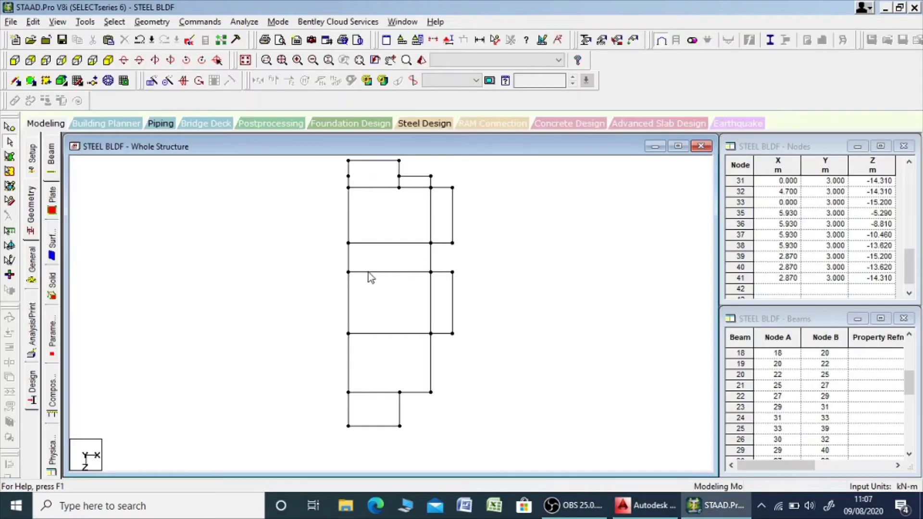
{"action": "left_click", "coordinate": [395, 245]}
{"action": "key", "text": "ctrl+v"}
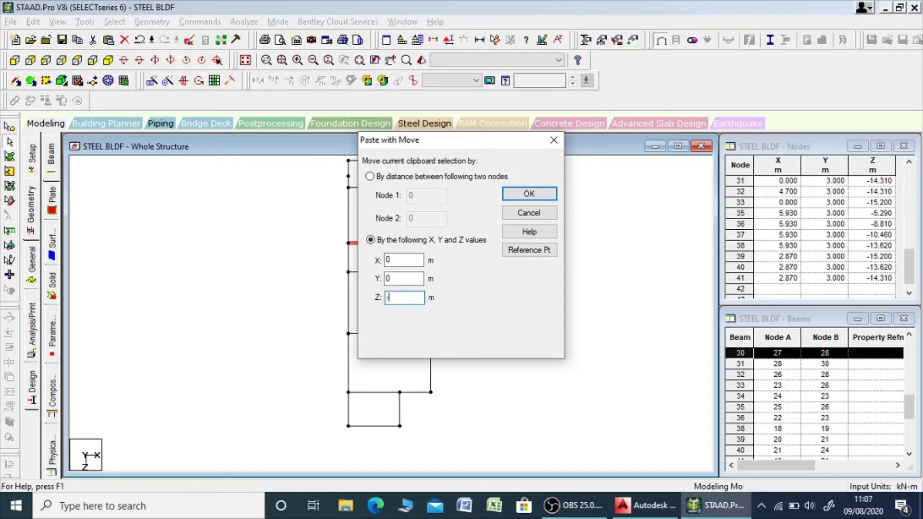
{"action": "key", "text": "Return"}
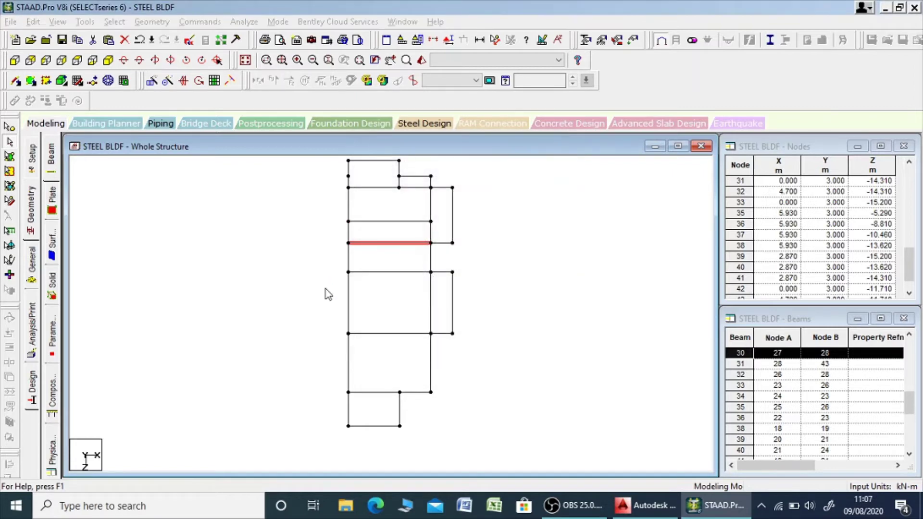
Switch to AutoCAD and dimension the spacing between the two intermediate beams in the 3.16 m bay
{"action": "key", "text": "alt+Tab"}
{"action": "middle_click_drag", "start_coordinate": [393, 247], "coordinate": [392, 288]}
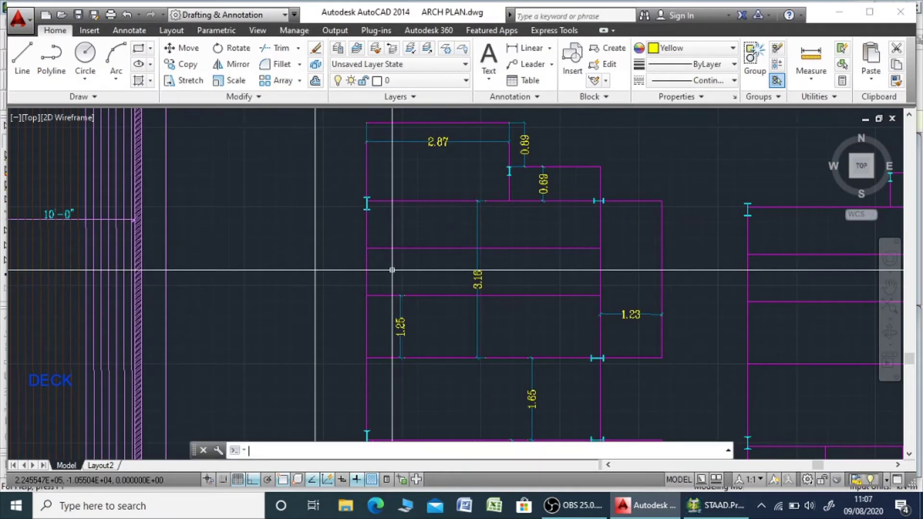
{"action": "type", "text": "DAL"}
{"action": "key", "text": "Return"}
{"action": "left_click", "coordinate": [436, 249]}
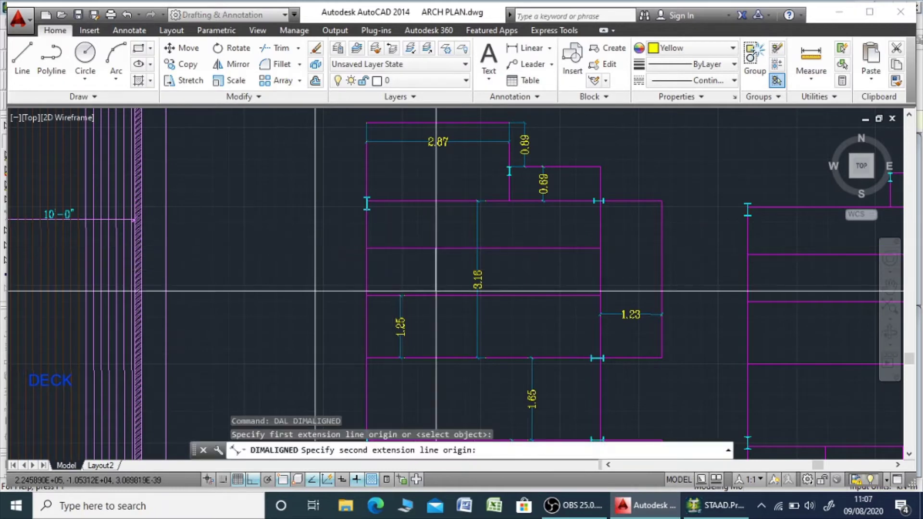
{"action": "left_click", "coordinate": [435, 295]}
{"action": "left_click", "coordinate": [440, 271]}
Switch to STAAD.Pro and copy the Z -11.71 intermediate beam by Z -0.95 m
{"action": "key", "text": "alt+Tab"}
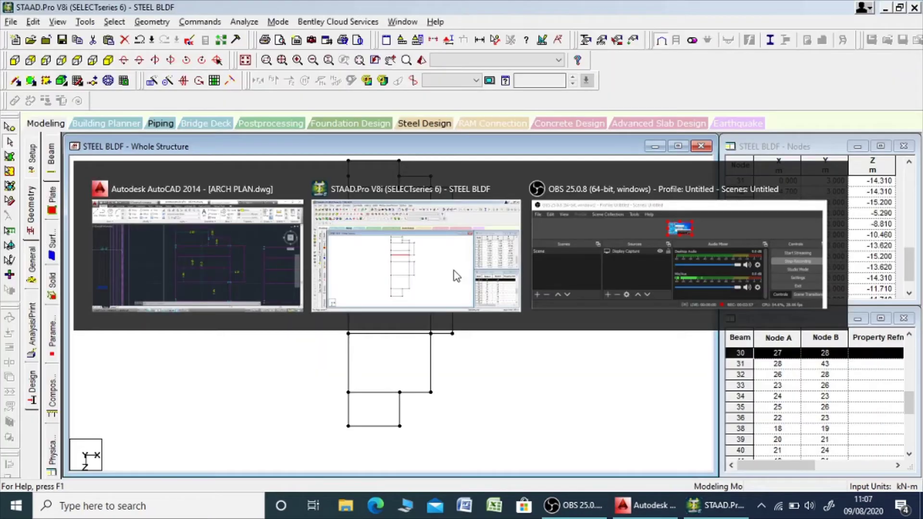
{"action": "left_click", "coordinate": [406, 223]}
{"action": "key", "text": "ctrl+v"}
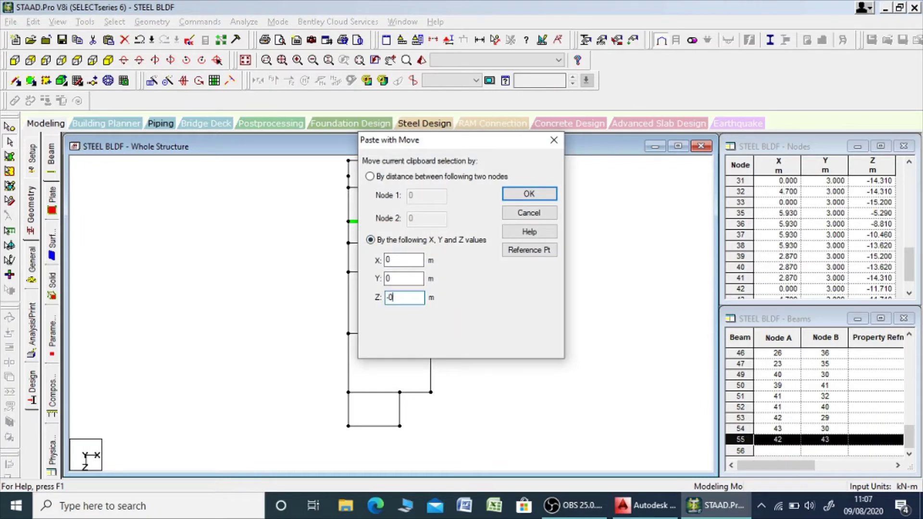
{"action": "key", "text": "Return"}
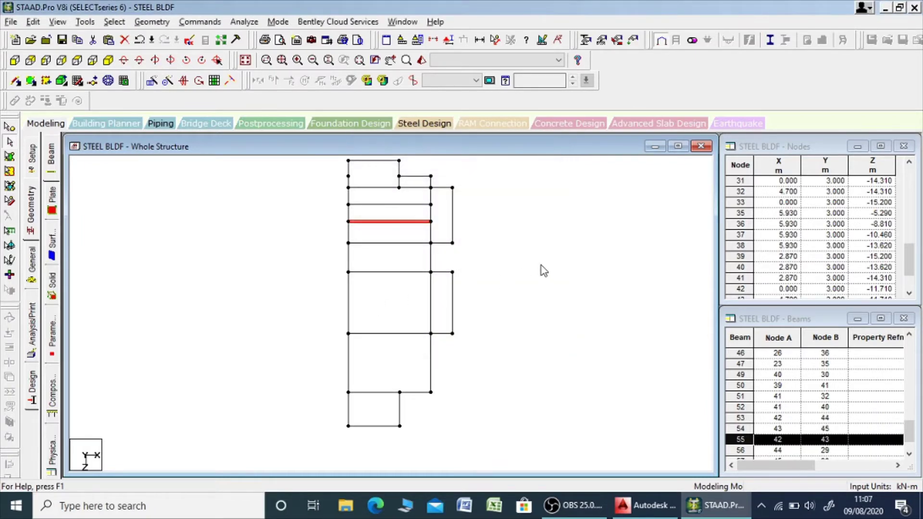
{"action": "left_click", "coordinate": [541, 265]}
Switch to AutoCAD and dimension the staircase bay spacing from the main beam beside the 1.23 m projection to the nearest intermediate beam
{"action": "key", "text": "alt+Tab"}
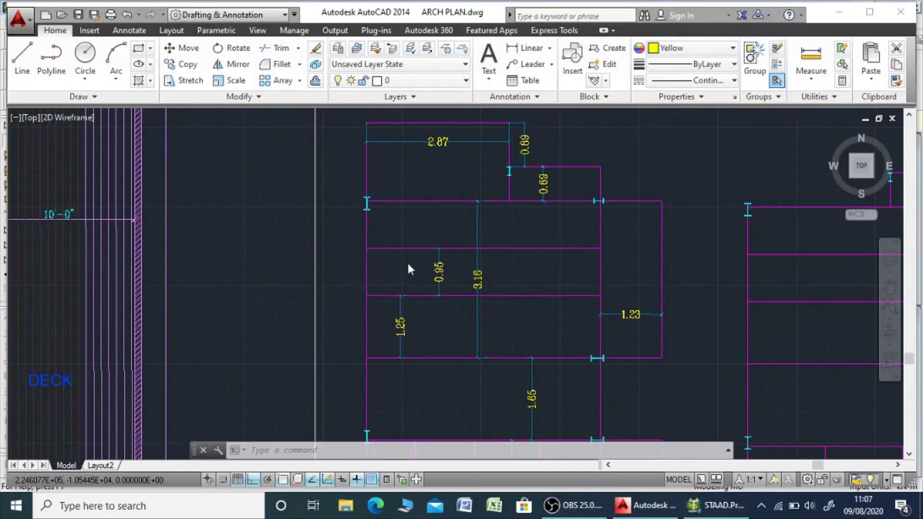
{"action": "scroll", "coordinate": [409, 246], "scroll_direction": "down", "scroll_amount": 3}
{"action": "scroll", "coordinate": [409, 246], "scroll_direction": "up", "scroll_amount": 3}
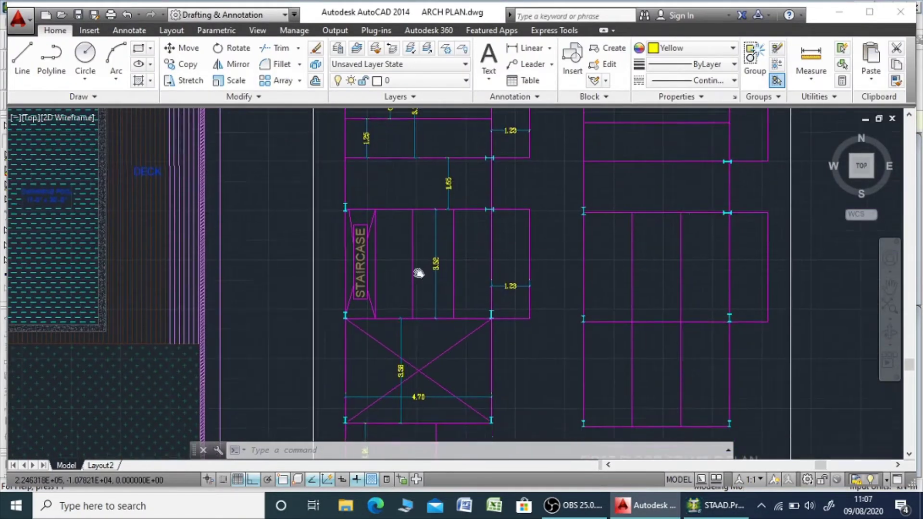
{"action": "type", "text": "DAL"}
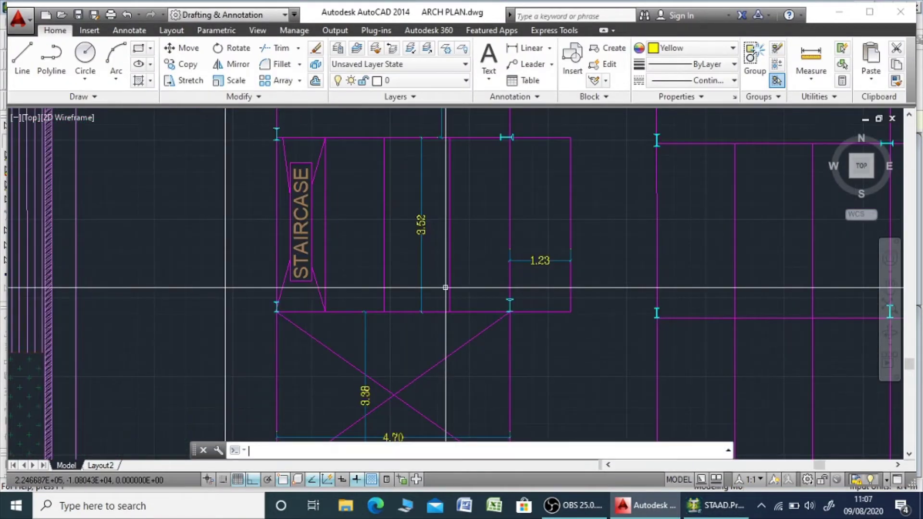
{"action": "key", "text": "Return"}
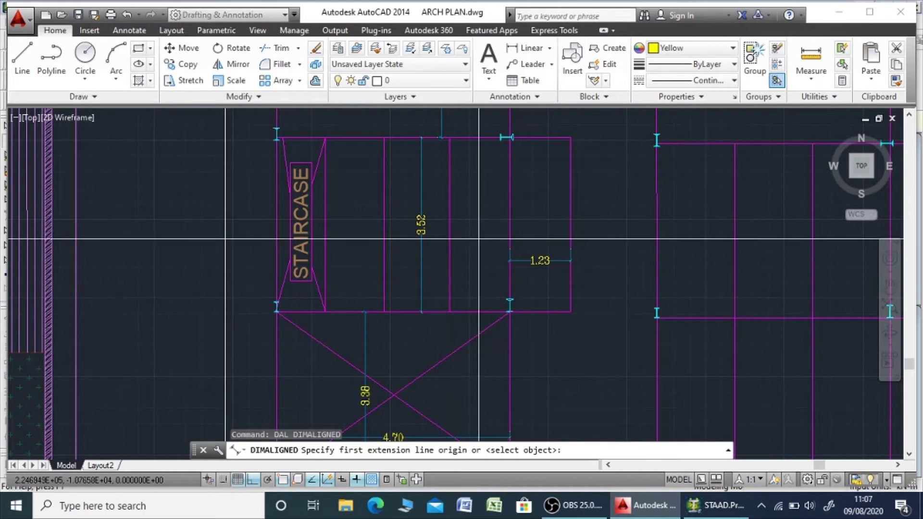
{"action": "left_click", "coordinate": [450, 239]}
{"action": "left_click", "coordinate": [510, 239]}
{"action": "left_click", "coordinate": [226, 238]}
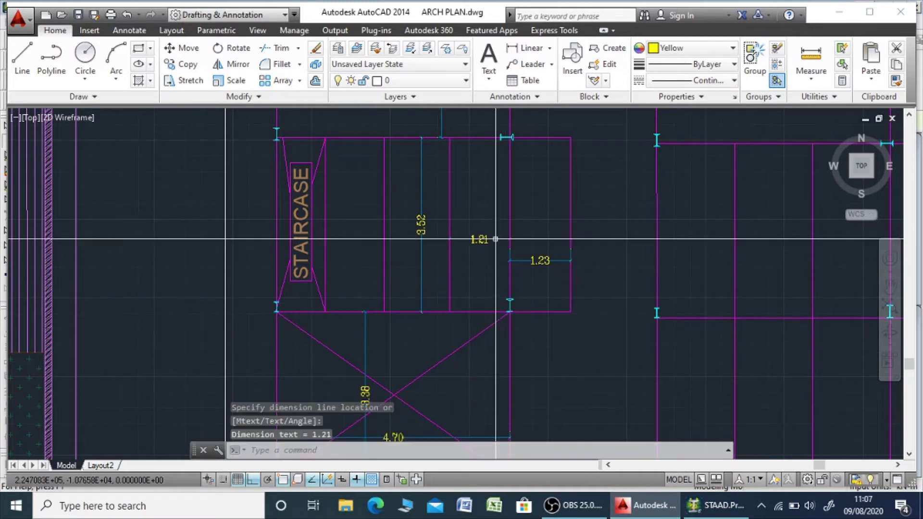
Switch to STAAD.Pro and copy the X 4.7 beam between Z -5.29 and Z -8.81 by X -1.21 m
{"action": "key", "text": "alt+Tab"}
{"action": "left_click", "coordinate": [432, 306]}
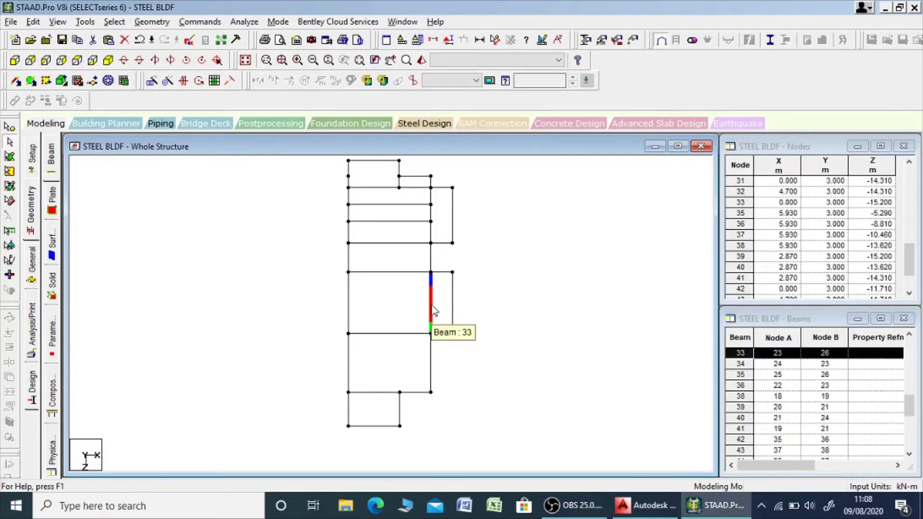
{"action": "key", "text": "ctrl+v"}
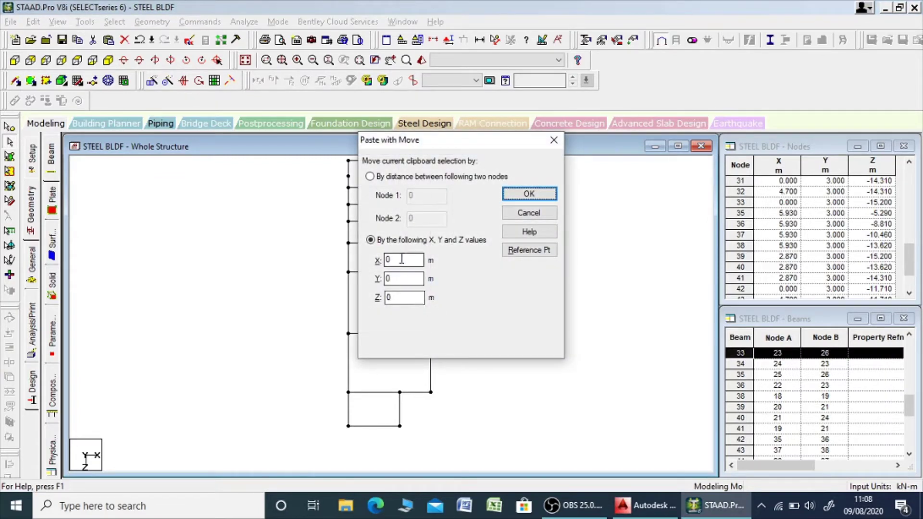
{"action": "type", "text": "-1.21"}
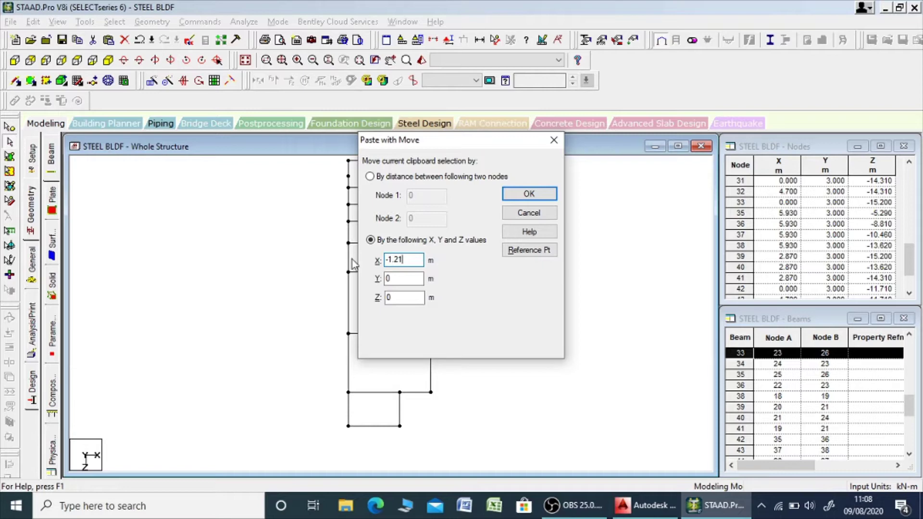
{"action": "key", "text": "alt+space"}
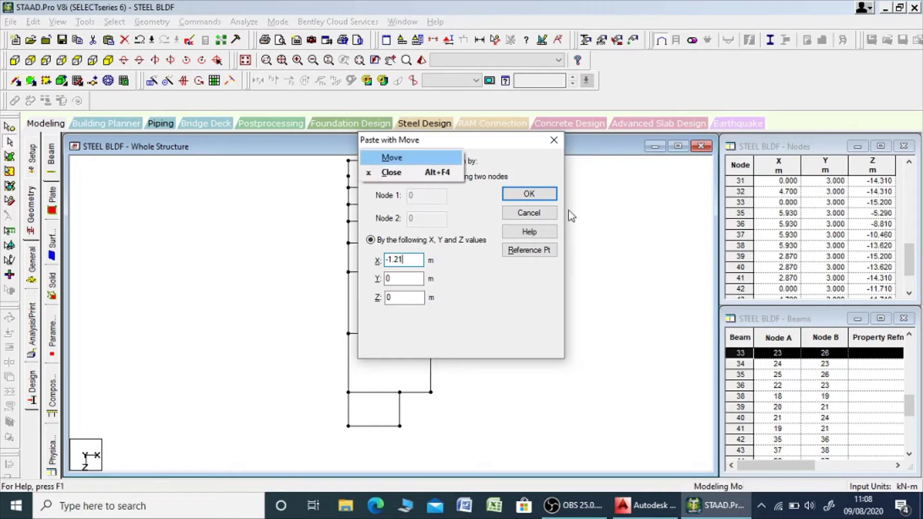
{"action": "left_click", "coordinate": [531, 192]}
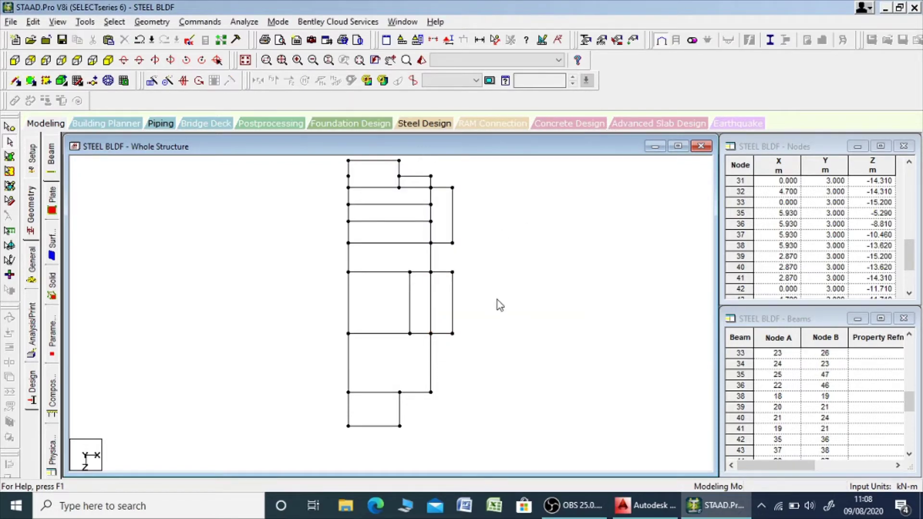
Switch to AutoCAD and dimension the spacing between the two intermediate beams next to the 1.21 m panel of the staircase bay
{"action": "key", "text": "alt+Tab"}
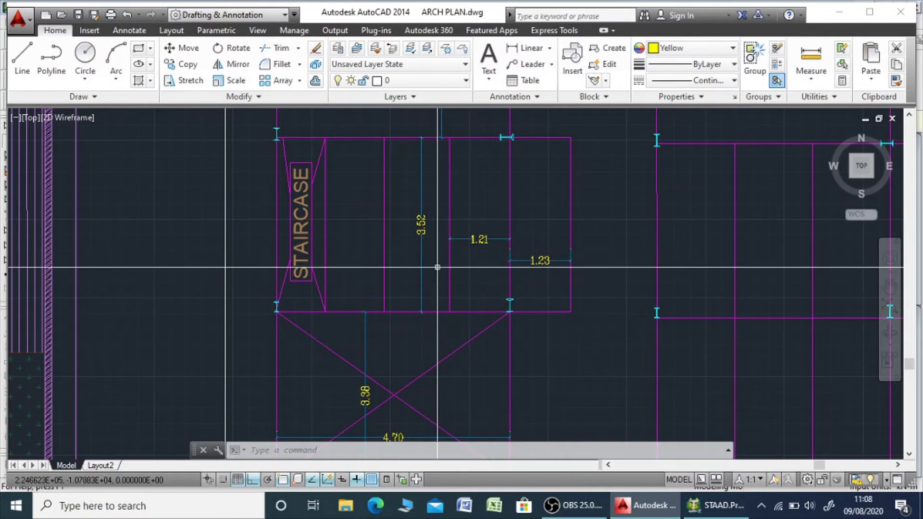
{"action": "type", "text": "pa"}
{"action": "key", "text": "Return"}
{"action": "left_click", "coordinate": [450, 279]}
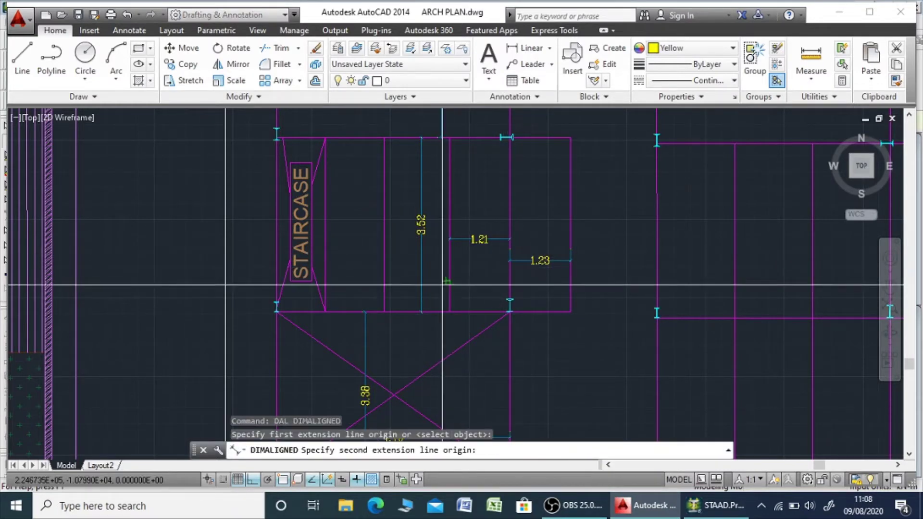
{"action": "left_click", "coordinate": [384, 281]}
{"action": "left_click", "coordinate": [420, 279]}
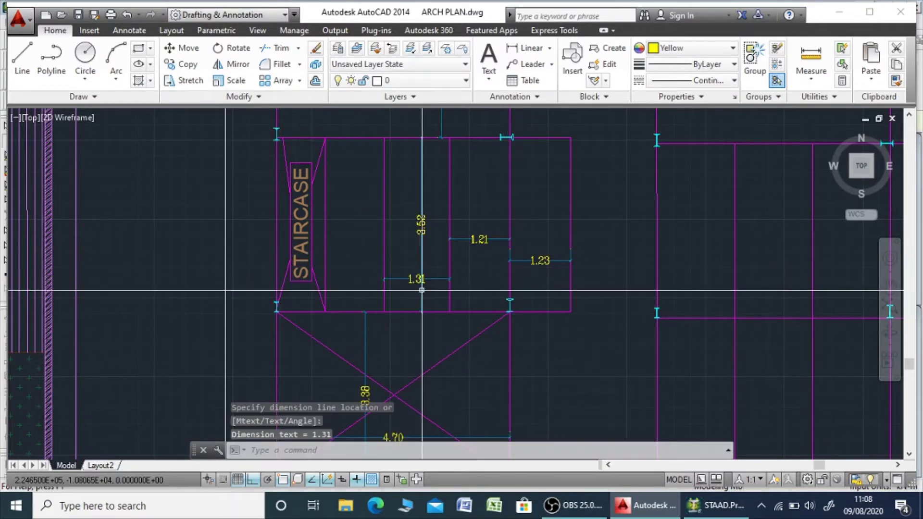
Switch to STAAD.Pro and copy the new intermediate beam in the staircase bay by X -1.31 m
{"action": "key", "text": "alt+Tab"}
{"action": "left_click", "coordinate": [410, 303]}
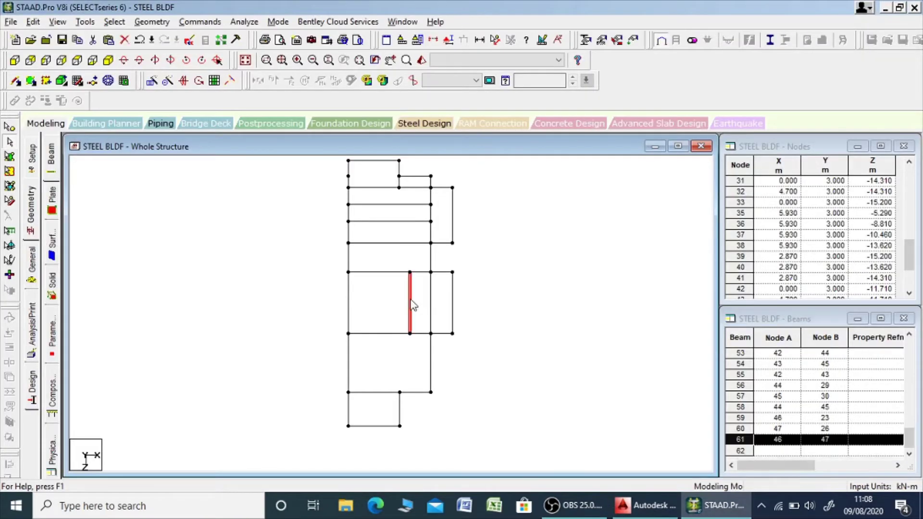
{"action": "key", "text": "ctrl+v"}
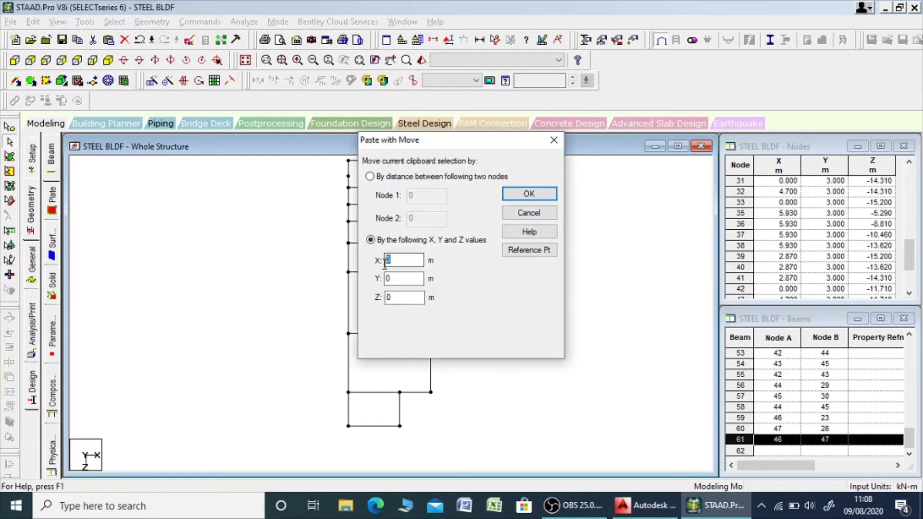
{"action": "type", "text": "-1.31"}
{"action": "key", "text": "Return"}
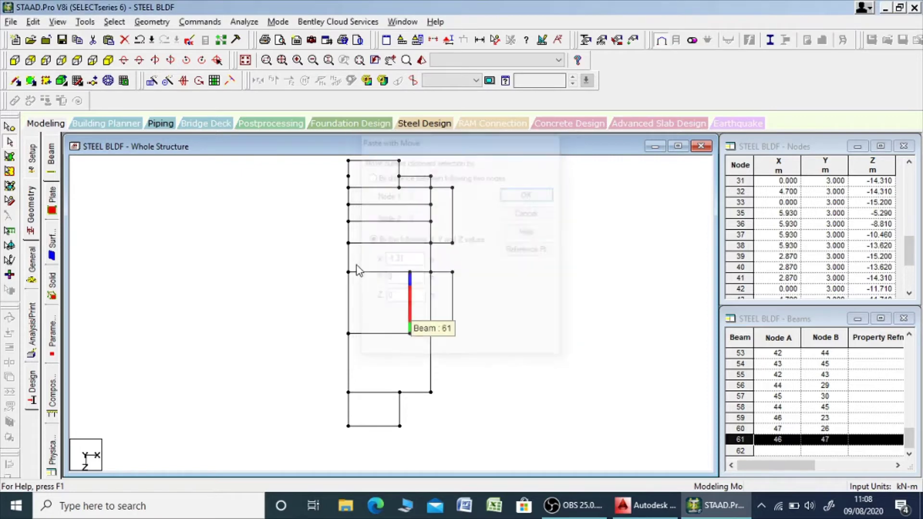
Switch to AutoCAD and dimension the spacing between the beam bordering the staircase opening and the nearest intermediate beam beside the 1.31 m panel
{"action": "key", "text": "alt+Tab"}
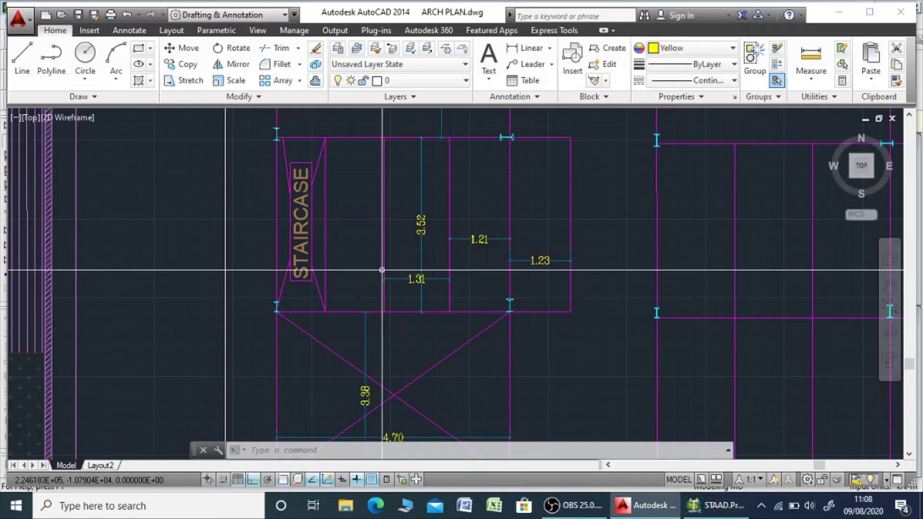
{"action": "type", "text": "DAL"}
{"action": "key", "text": "Return"}
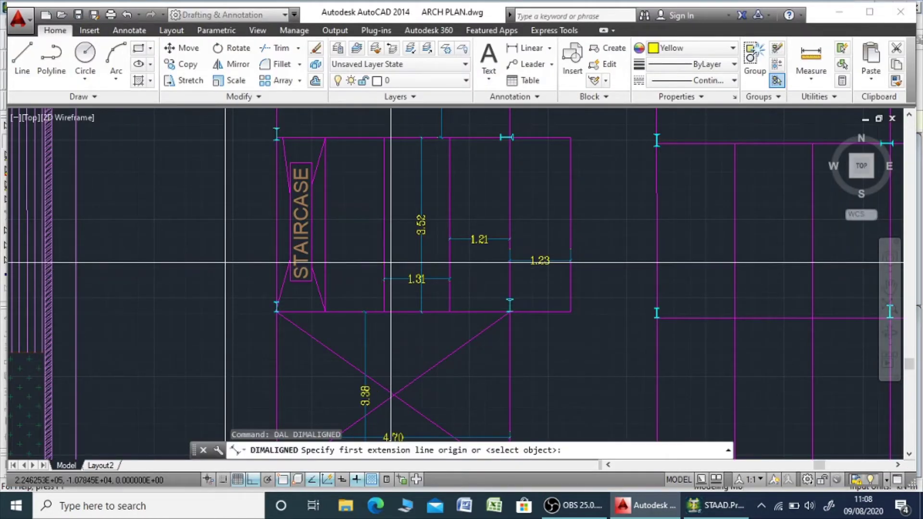
{"action": "left_click", "coordinate": [384, 269]}
{"action": "left_click", "coordinate": [325, 253]}
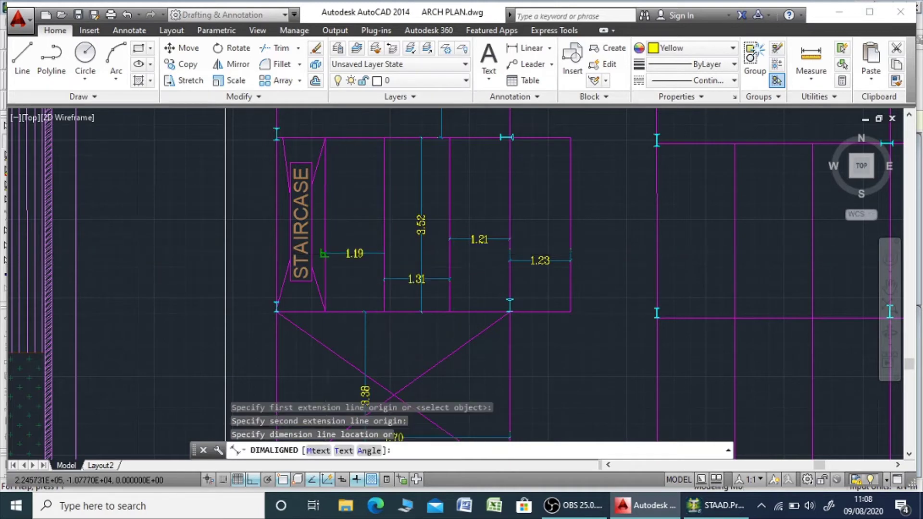
{"action": "left_click", "coordinate": [356, 256]}
Switch to STAAD.Pro and copy the newest intermediate beam in the staircase bay by X -1.19 m
{"action": "key", "text": "alt+Tab"}
{"action": "left_click", "coordinate": [385, 293]}
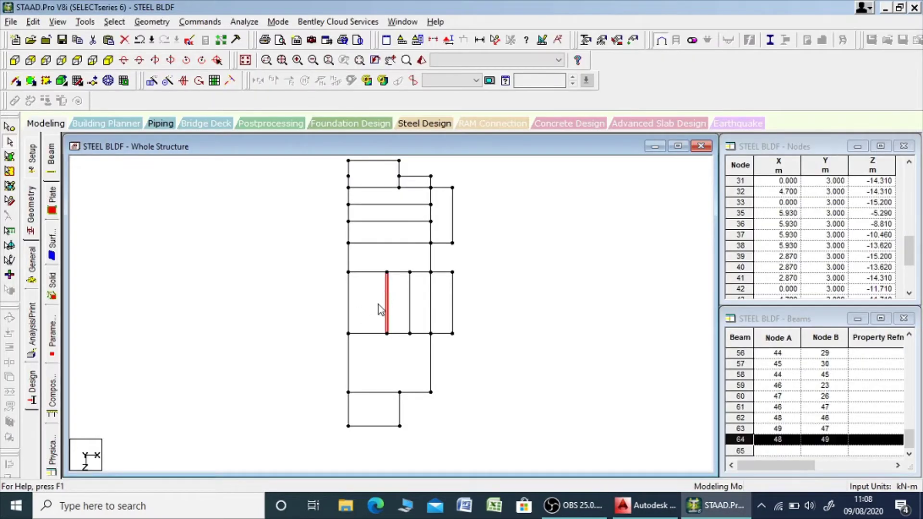
{"action": "key", "text": "ctrl+c"}
{"action": "key", "text": "ctrl+v"}
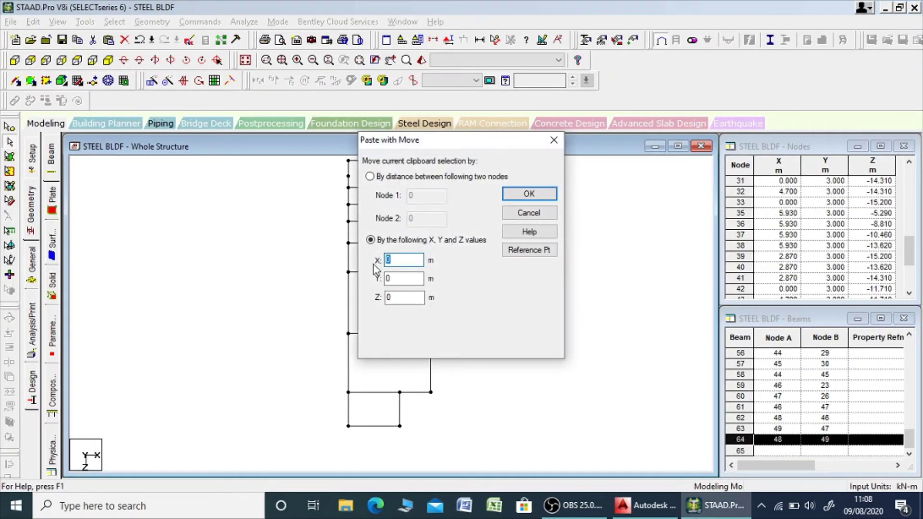
{"action": "type", "text": "-1.19"}
{"action": "key", "text": "Return"}
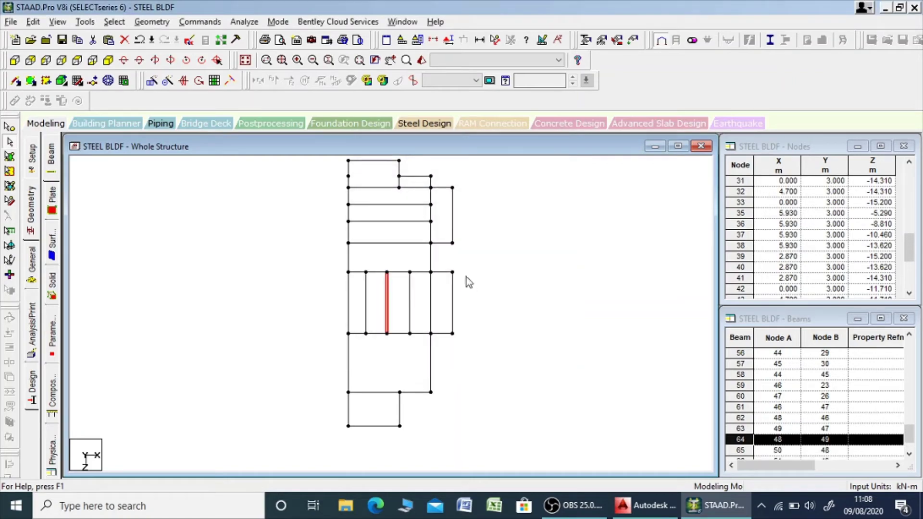
{"action": "left_click", "coordinate": [526, 262]}
{"action": "scroll", "coordinate": [505, 258], "scroll_direction": "down", "scroll_amount": 2}
{"action": "middle_click_drag", "start_coordinate": [509, 259], "coordinate": [463, 270]}
{"action": "scroll", "coordinate": [436, 279], "scroll_direction": "up", "scroll_amount": 1}
Switch to AutoCAD and examine the GF roof framing plan, highlighting the diagonal cross lines of the bay below the staircase bay
{"action": "key", "text": "alt+Tab"}
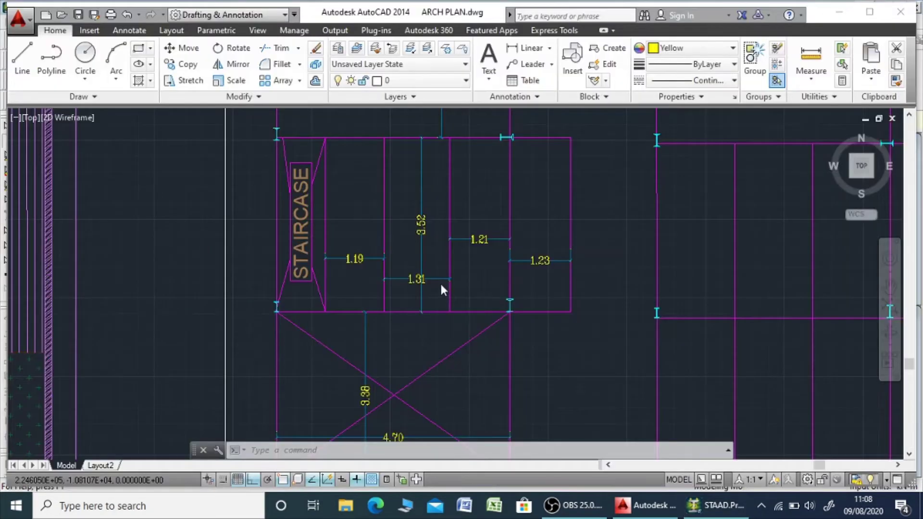
{"action": "scroll", "coordinate": [442, 289], "scroll_direction": "down", "scroll_amount": 5}
{"action": "scroll", "coordinate": [445, 303], "scroll_direction": "up", "scroll_amount": 2}
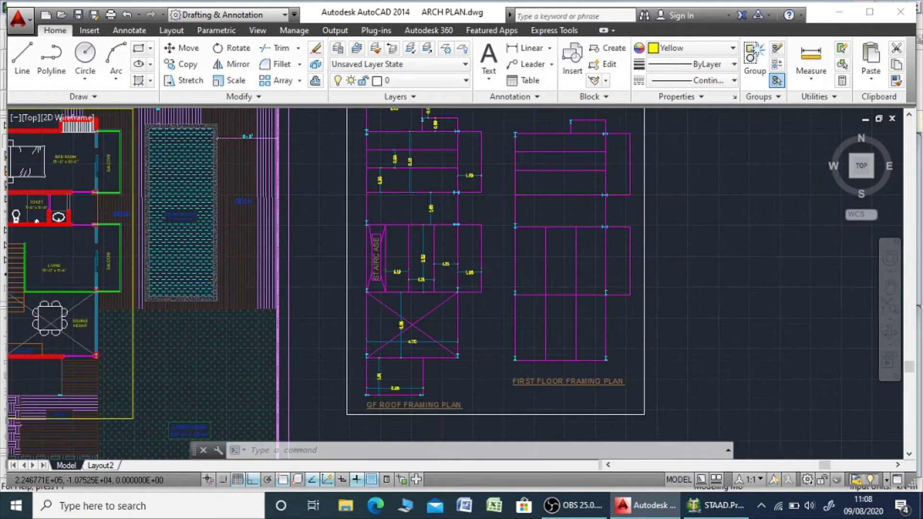
{"action": "middle_click_drag", "start_coordinate": [396, 109], "coordinate": [390, 129]}
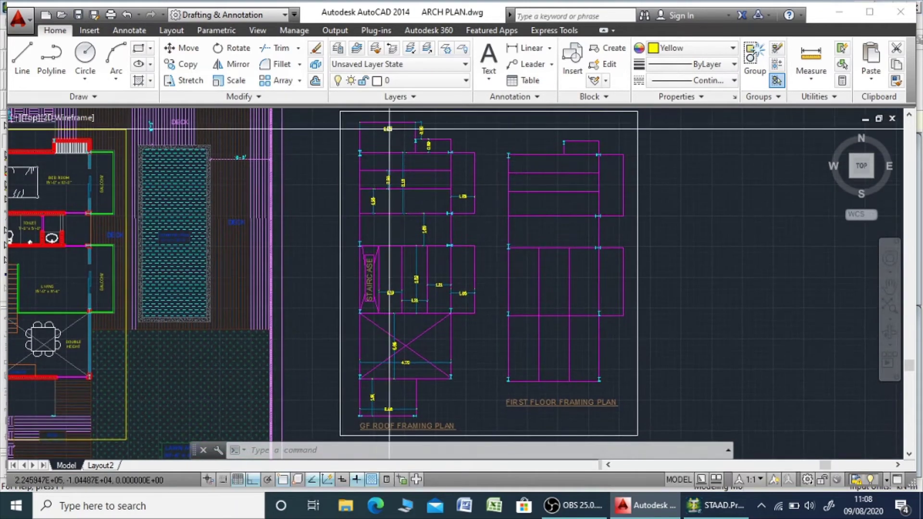
{"action": "left_click", "coordinate": [414, 330]}
{"action": "left_click", "coordinate": [404, 351]}
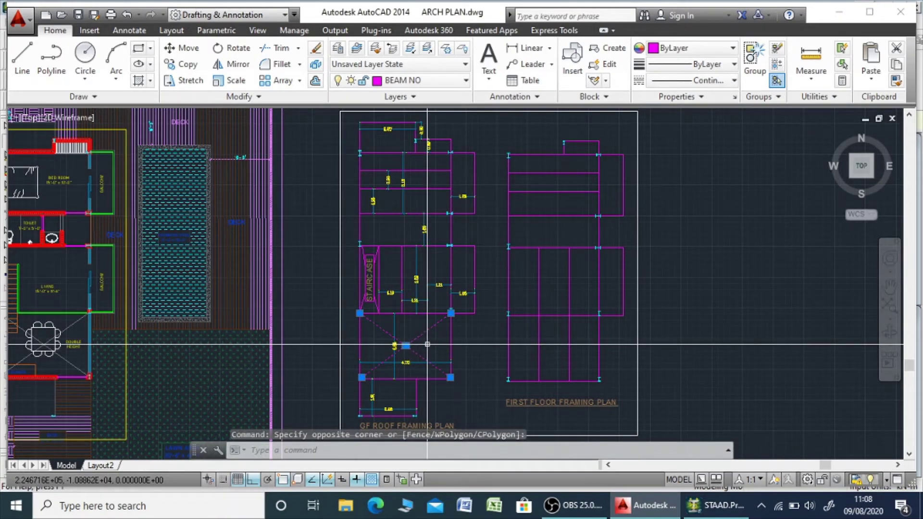
Switch to STAAD.Pro and display the whole structure in isometric view
{"action": "key", "text": "alt+Tab"}
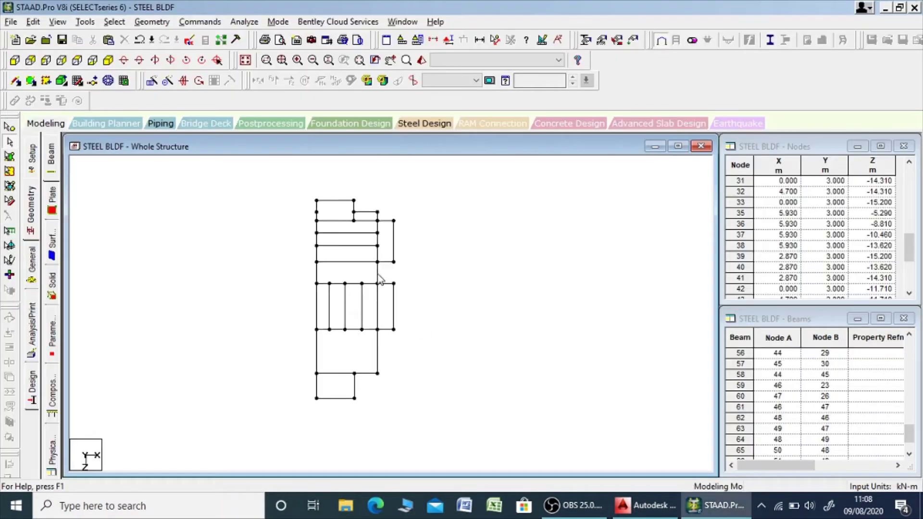
{"action": "scroll", "coordinate": [310, 272], "scroll_direction": "up", "scroll_amount": 2}
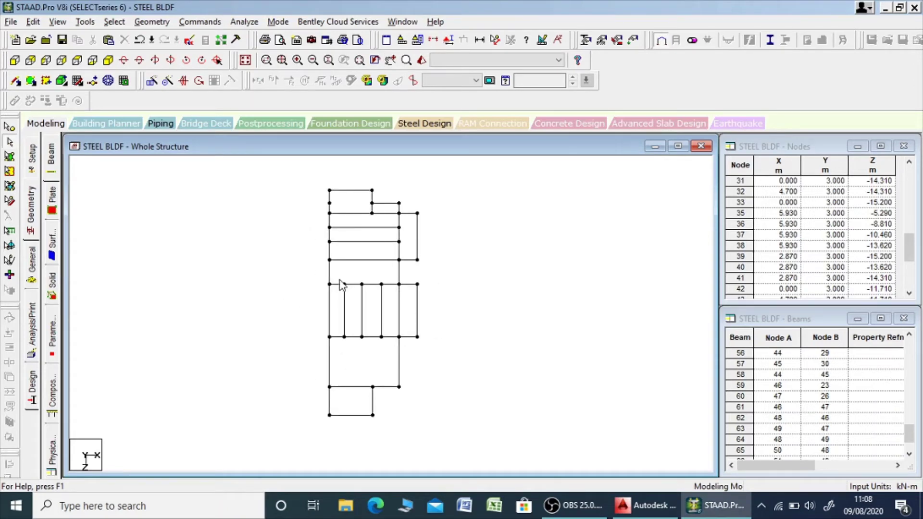
{"action": "left_click", "coordinate": [109, 60]}
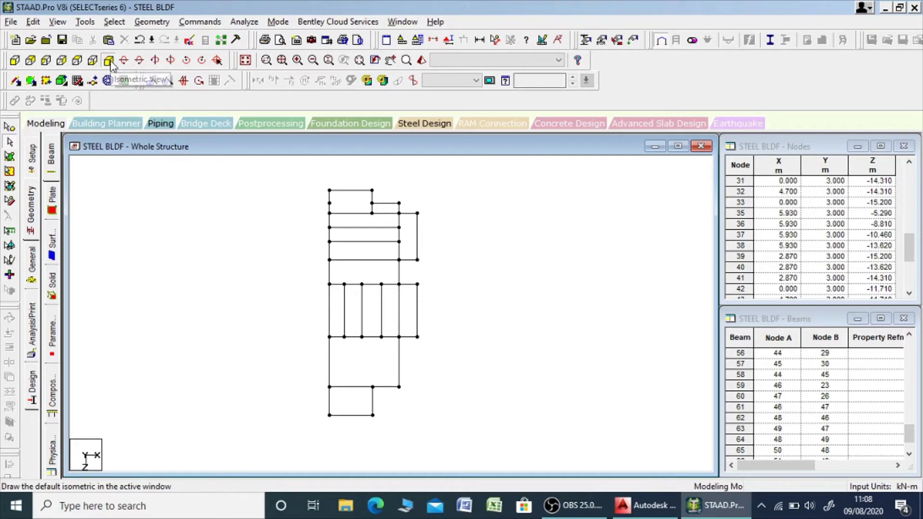
{"action": "scroll", "coordinate": [425, 325], "scroll_direction": "up", "scroll_amount": 1}
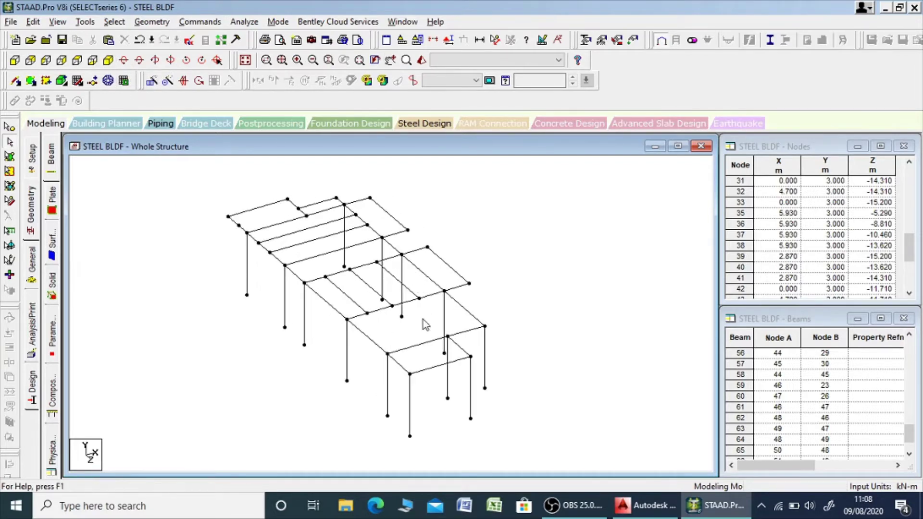
Check the front bay's column positions in AutoCAD, then delete the STAAD.Pro column where the front bay's inner side beam meets the 4.70 m cross beam
{"action": "key", "text": "alt+Tab"}
{"action": "scroll", "coordinate": [410, 366], "scroll_direction": "up", "scroll_amount": 2}
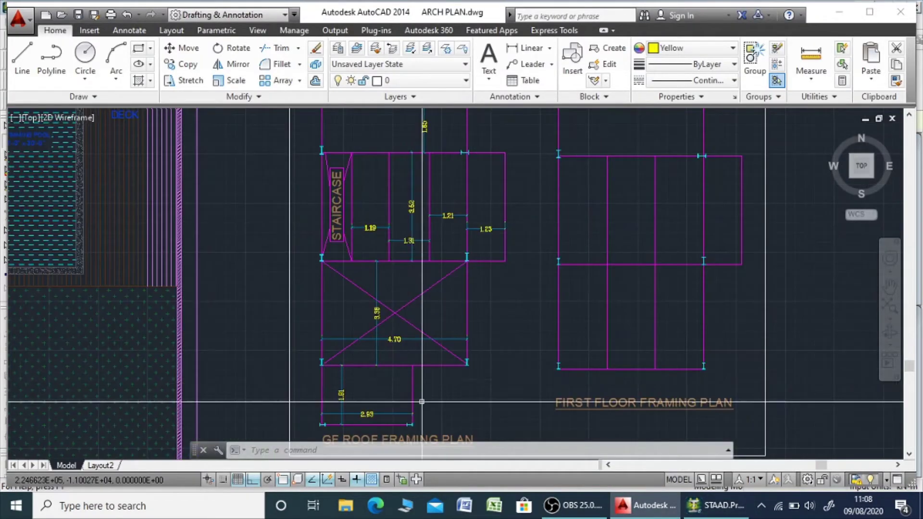
{"action": "key", "text": "alt+Tab"}
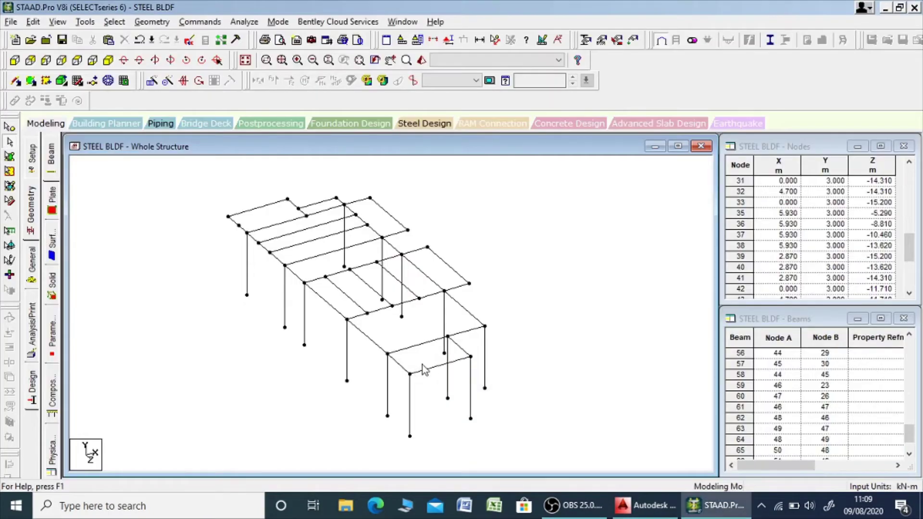
{"action": "left_click", "coordinate": [448, 384]}
{"action": "key", "text": "Delete"}
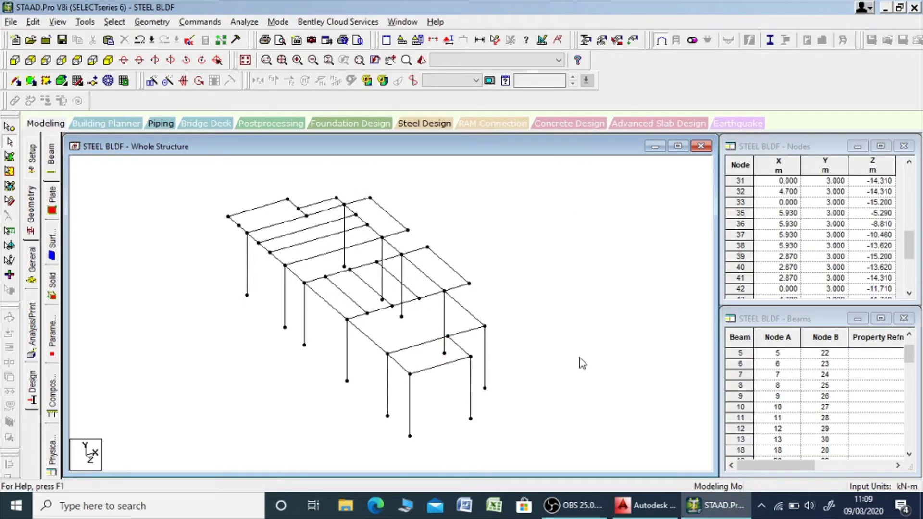
Tilt the STAAD.Pro model toward a plan view and examine the column positions on the GF roof framing plan in AutoCAD
{"action": "key", "text": "Down"}
{"action": "key", "text": "Down"}
{"action": "key", "text": "Down"}
{"action": "key", "text": "Down"}
{"action": "key", "text": "Down"}
{"action": "key", "text": "Down"}
{"action": "key", "text": "Down"}
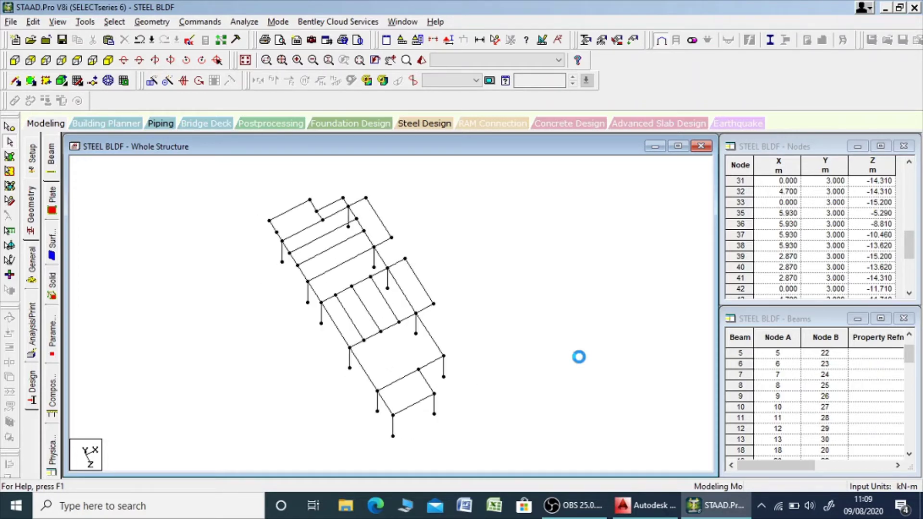
{"action": "scroll", "coordinate": [539, 383], "scroll_direction": "up", "scroll_amount": 1}
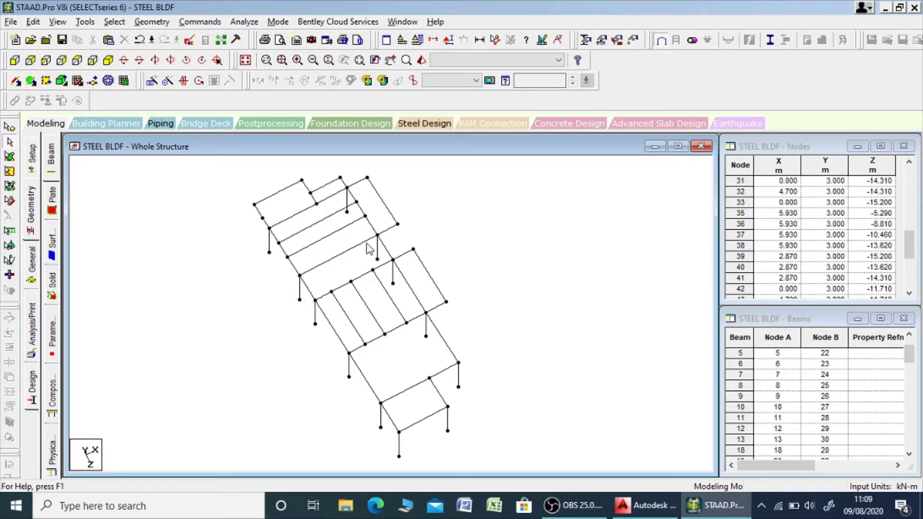
{"action": "key", "text": "alt+Tab"}
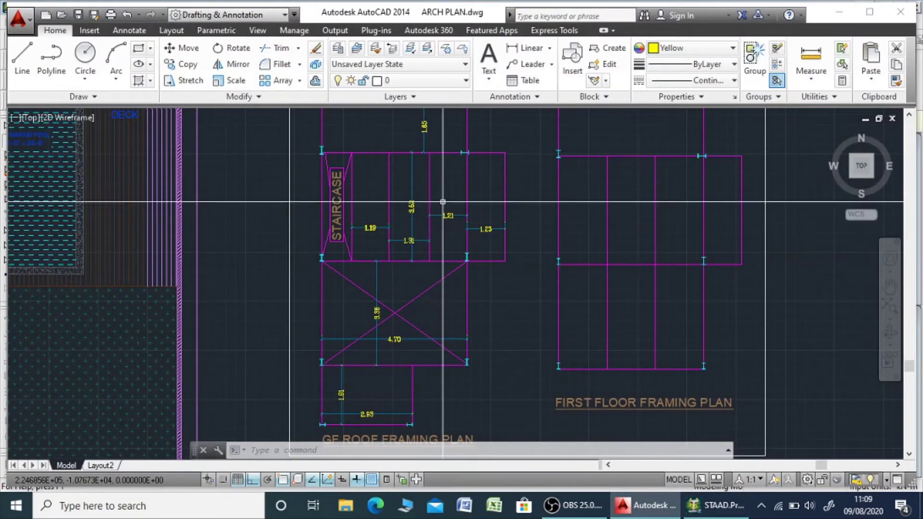
{"action": "middle_click_drag", "start_coordinate": [443, 201], "coordinate": [440, 374]}
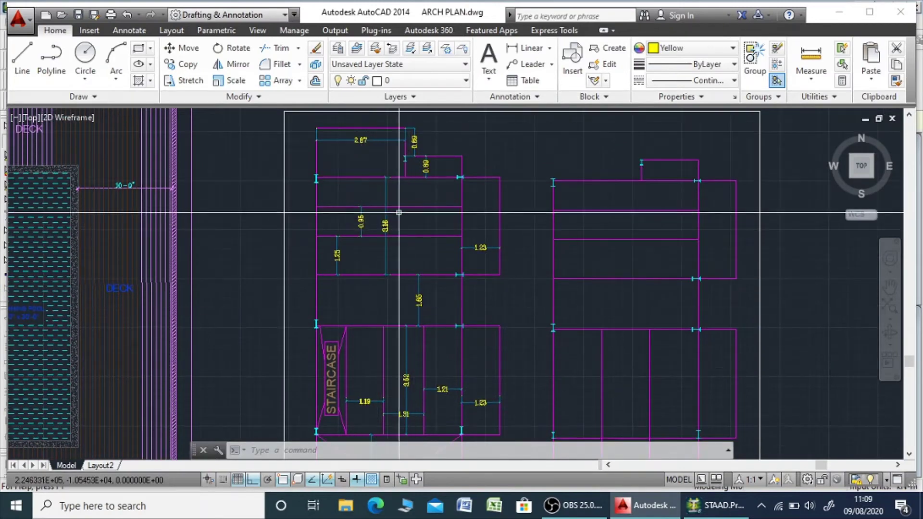
{"action": "scroll", "coordinate": [386, 197], "scroll_direction": "down", "scroll_amount": 2}
{"action": "scroll", "coordinate": [387, 196], "scroll_direction": "up", "scroll_amount": 2}
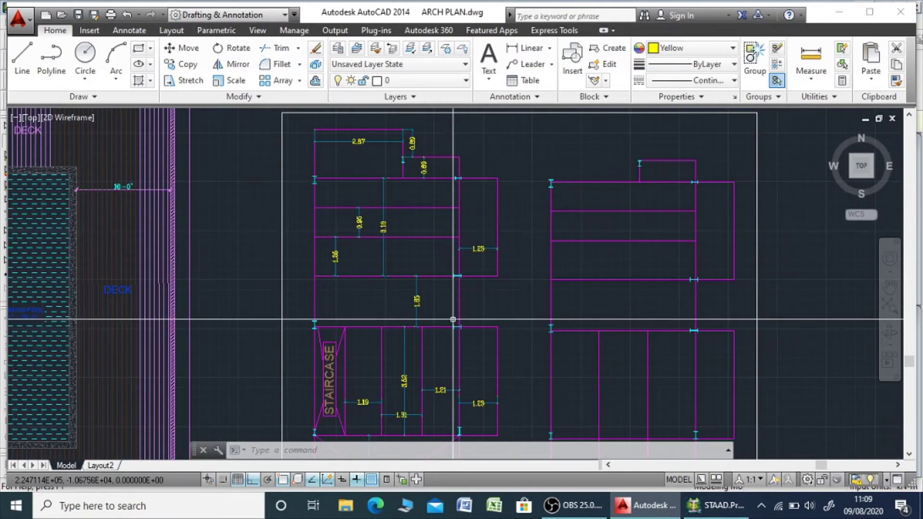
{"action": "middle_click_drag", "start_coordinate": [359, 313], "coordinate": [343, 191]}
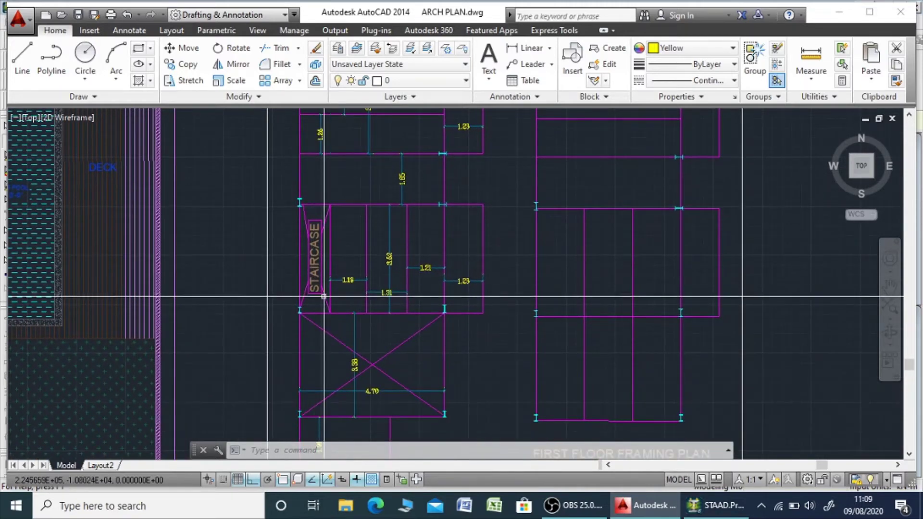
{"action": "scroll", "coordinate": [362, 318], "scroll_direction": "down", "scroll_amount": 2}
Switch to STAAD.Pro and delete the column at X 0, Z -10.46 together with its orphaned node
{"action": "key", "text": "alt+Tab"}
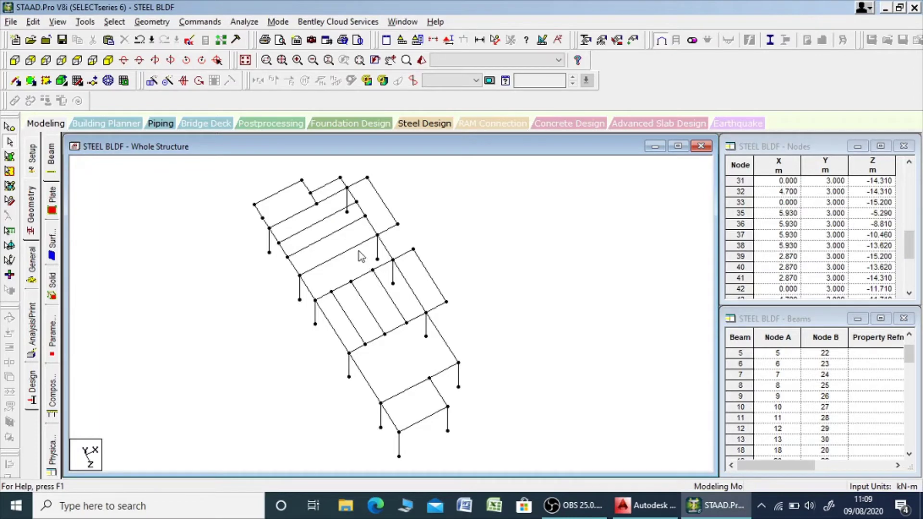
{"action": "left_click", "coordinate": [300, 294]}
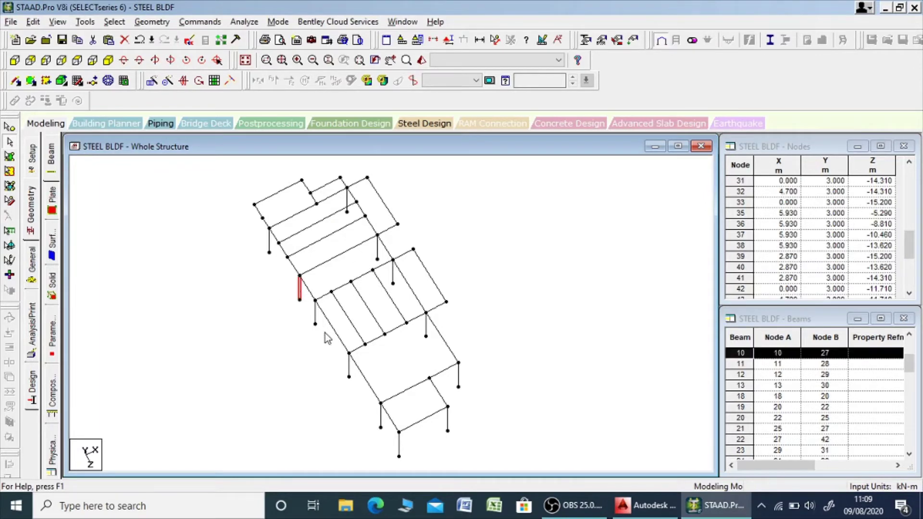
{"action": "key", "text": "Delete"}
{"action": "key", "text": "Return"}
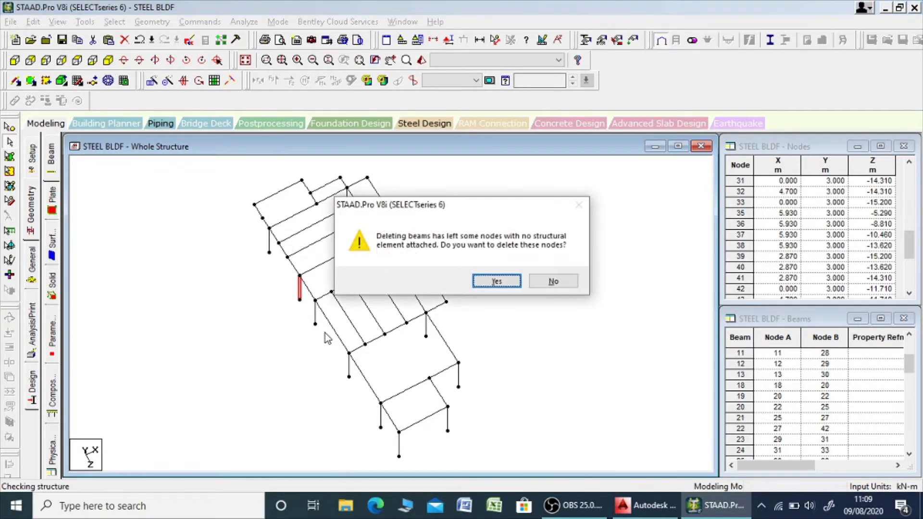
{"action": "key", "text": "Return"}
{"action": "middle_click_drag", "start_coordinate": [363, 213], "coordinate": [378, 242]}
{"action": "scroll", "coordinate": [307, 224], "scroll_direction": "up", "scroll_amount": 1}
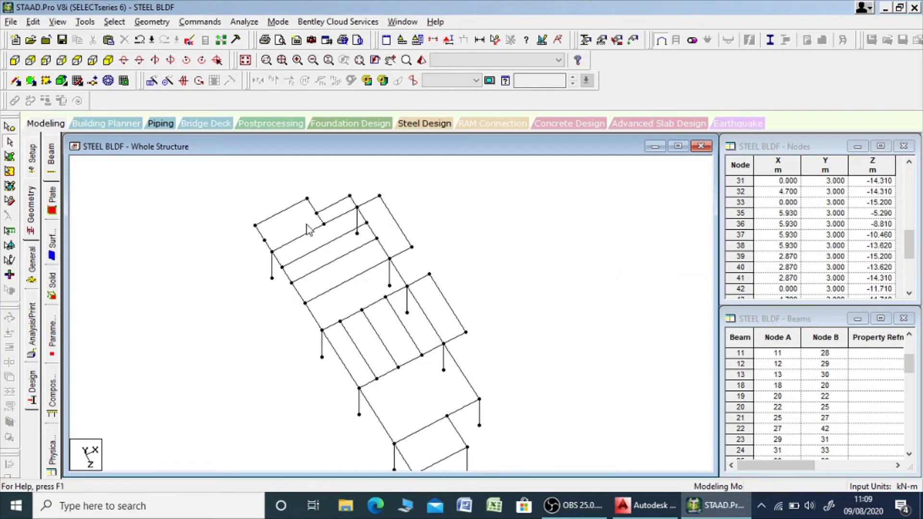
Copy the column at X 0, Z -13.62 by its top node onto the roof node at X 2.87, Z -14.31, moving it X 2.87 and Z -0.69 m
{"action": "left_click", "coordinate": [272, 277]}
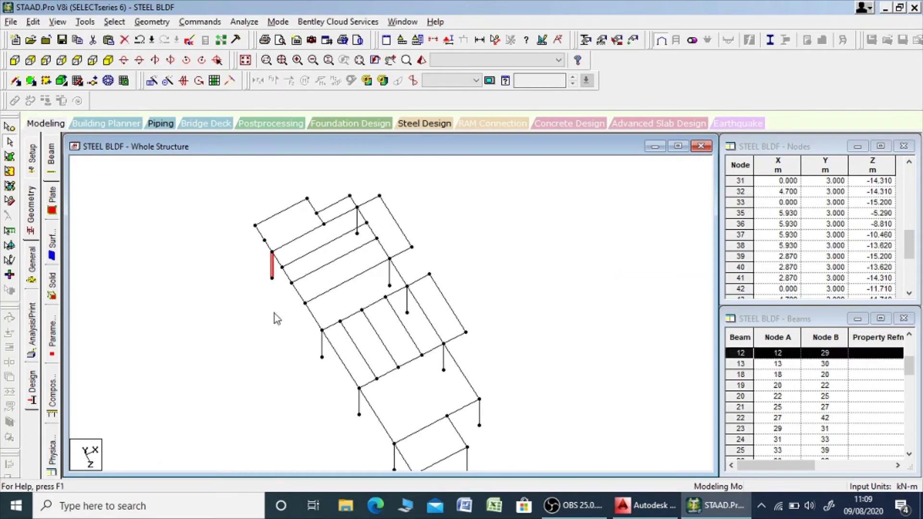
{"action": "key", "text": "ctrl+v"}
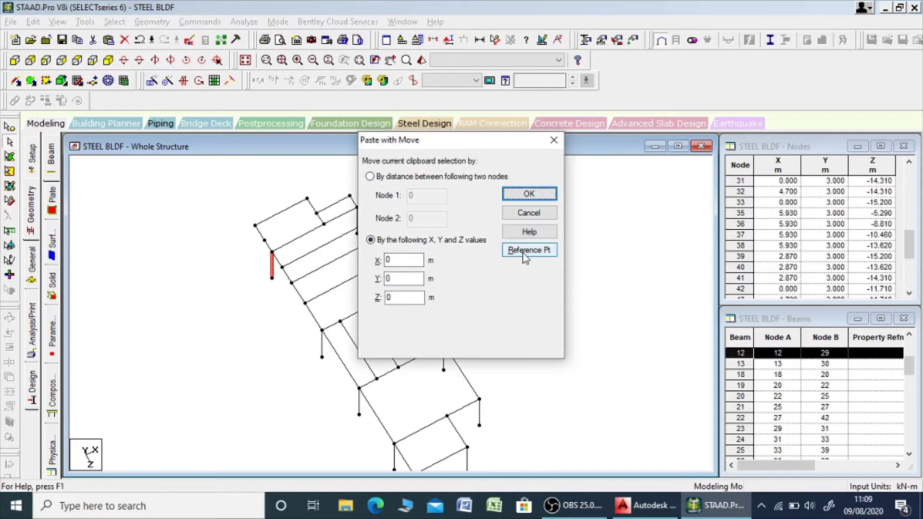
{"action": "left_click", "coordinate": [525, 251]}
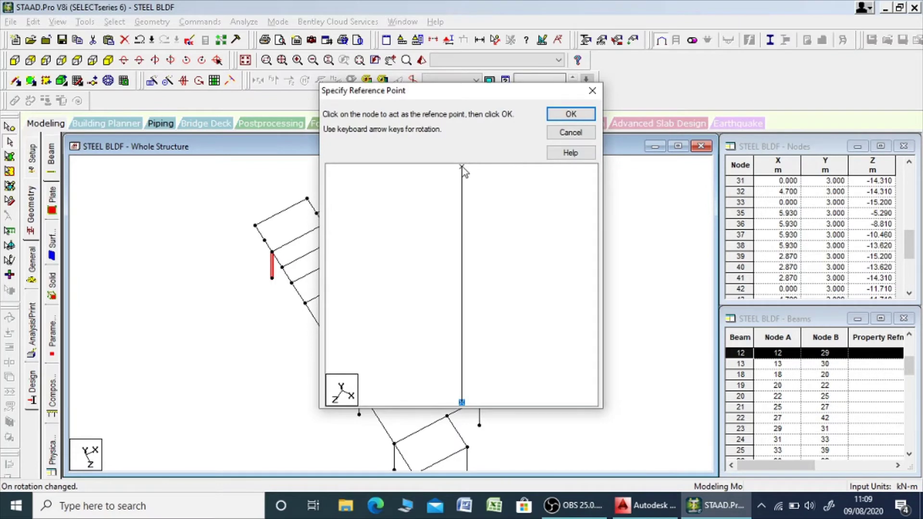
{"action": "left_click", "coordinate": [570, 115]}
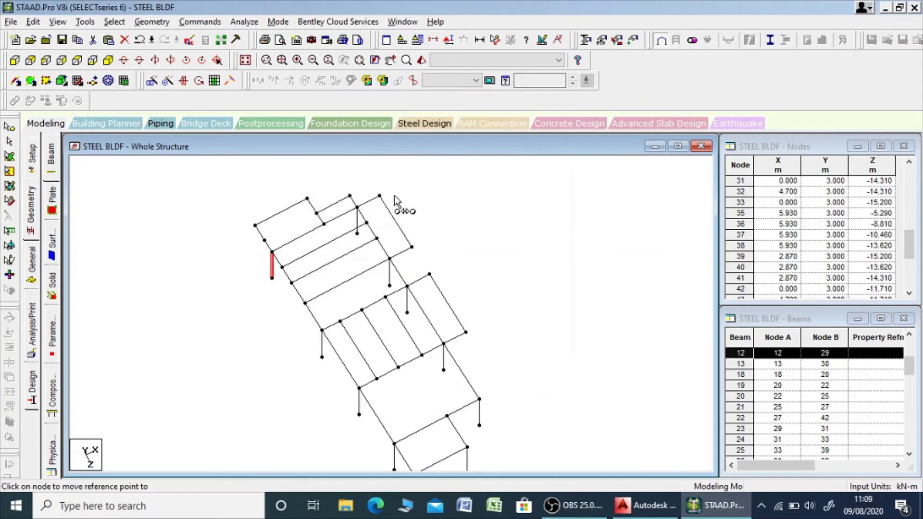
{"action": "left_click", "coordinate": [317, 215]}
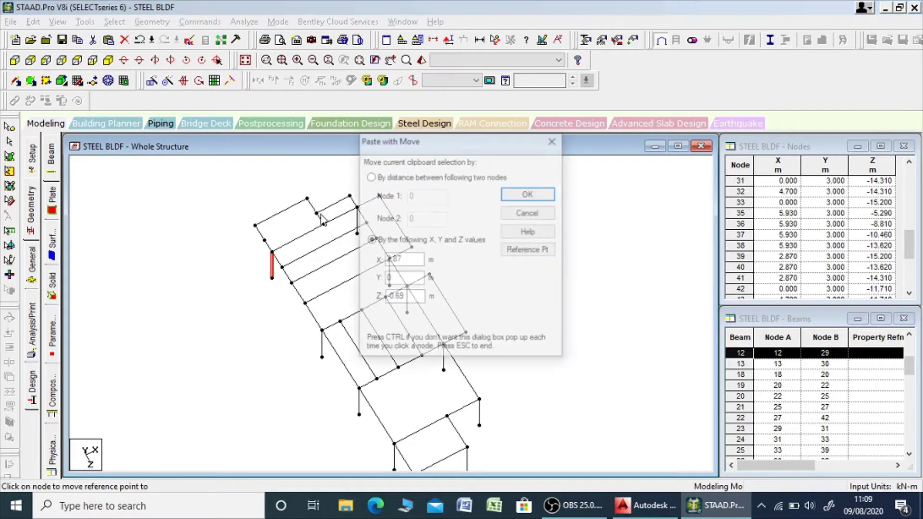
{"action": "left_click", "coordinate": [529, 191]}
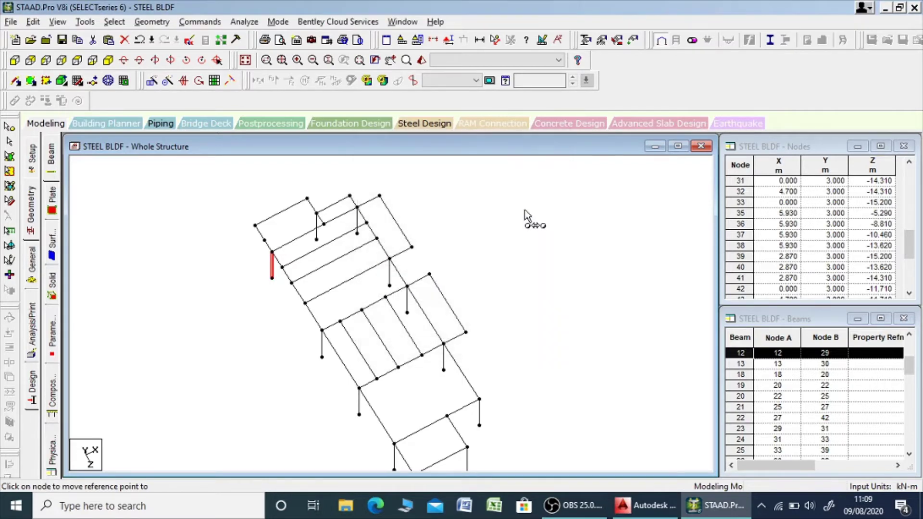
{"action": "left_click", "coordinate": [477, 235]}
{"action": "scroll", "coordinate": [313, 231], "scroll_direction": "down", "scroll_amount": 1}
{"action": "middle_click_drag", "start_coordinate": [315, 230], "coordinate": [302, 229]}
{"action": "scroll", "coordinate": [302, 228], "scroll_direction": "down", "scroll_amount": 1}
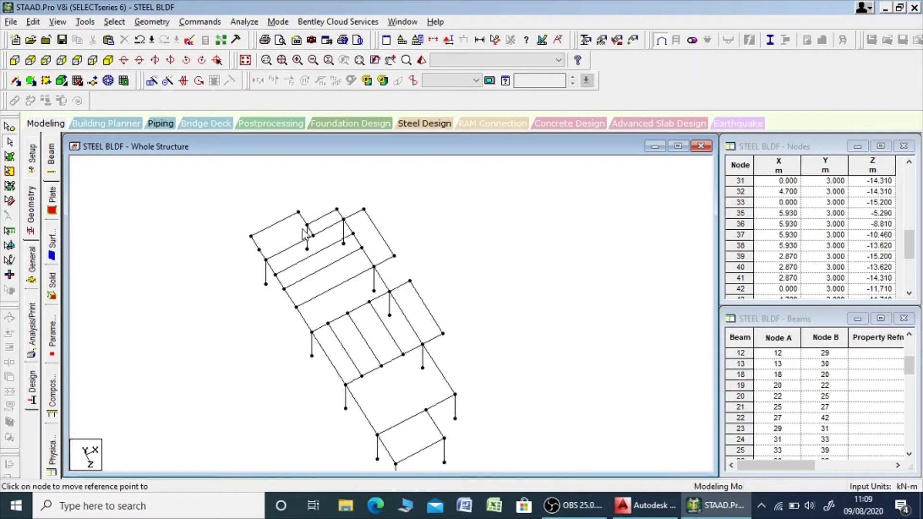
{"action": "scroll", "coordinate": [302, 229], "scroll_direction": "up", "scroll_amount": 3}
{"action": "scroll", "coordinate": [302, 234], "scroll_direction": "down", "scroll_amount": 1}
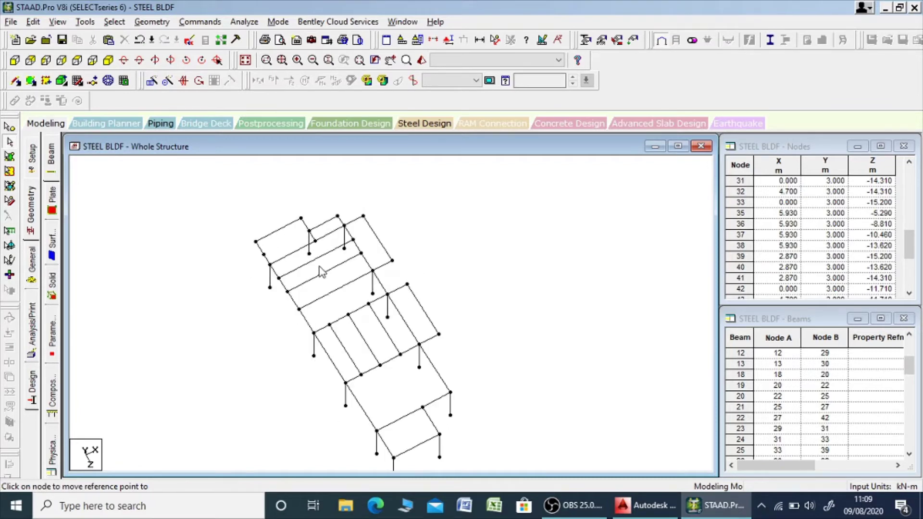
Restore the isometric view of the STAAD.Pro model and compare it with the GF roof and first floor framing plans in AutoCAD
{"action": "scroll", "coordinate": [320, 269], "scroll_direction": "down", "scroll_amount": 1}
{"action": "middle_click_drag", "start_coordinate": [337, 286], "coordinate": [320, 257]}
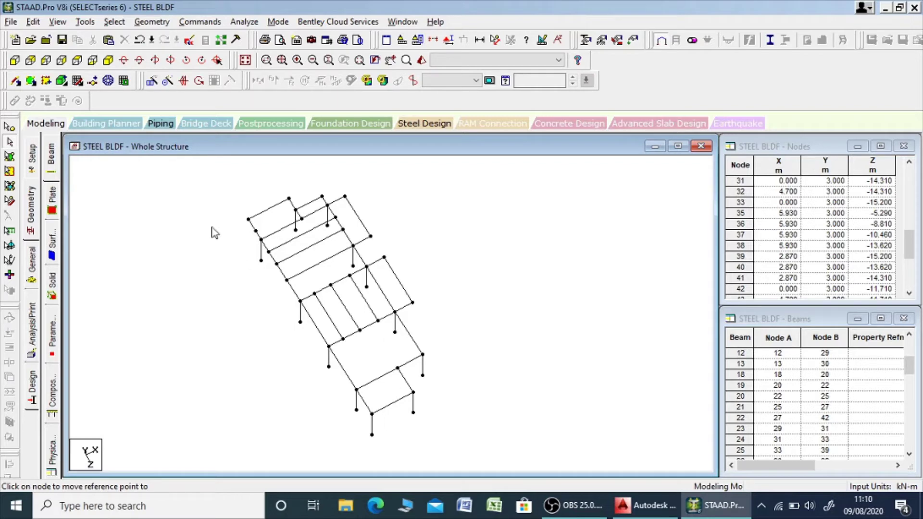
{"action": "left_click", "coordinate": [109, 61]}
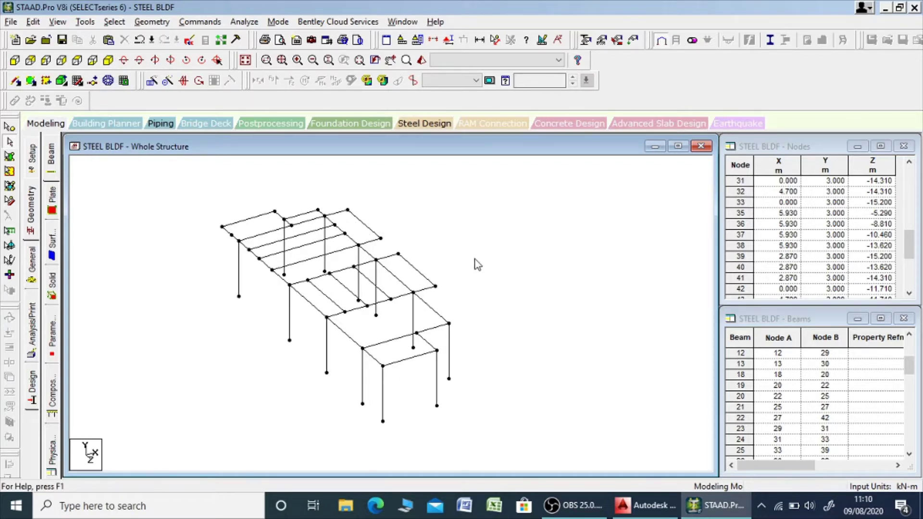
{"action": "scroll", "coordinate": [430, 238], "scroll_direction": "down", "scroll_amount": 3}
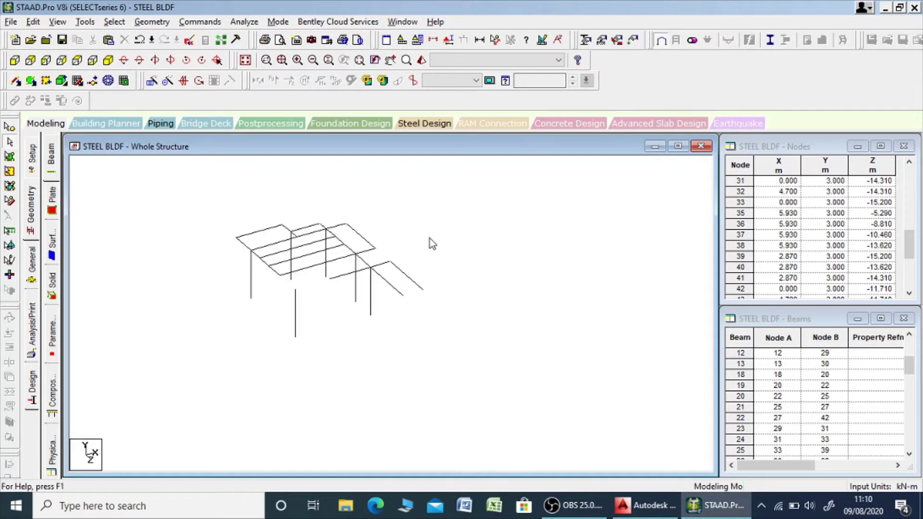
{"action": "scroll", "coordinate": [446, 244], "scroll_direction": "down", "scroll_amount": 2}
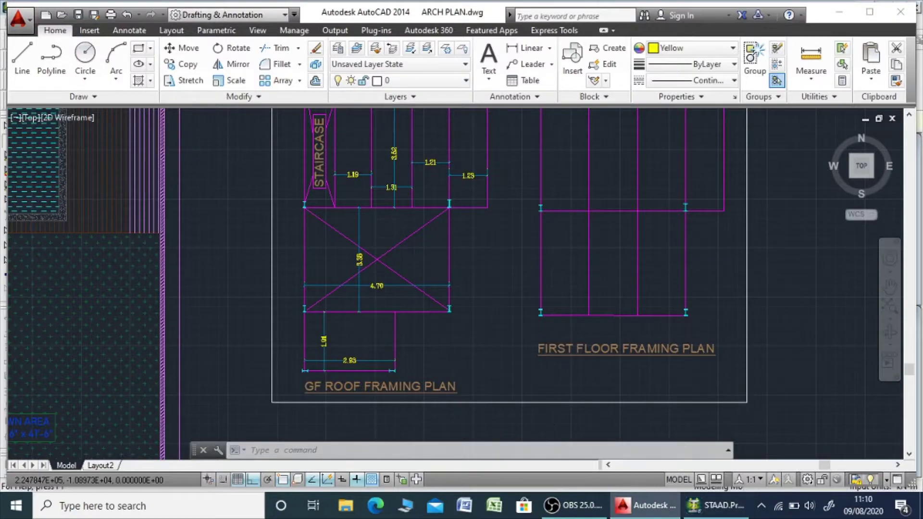
{"action": "scroll", "coordinate": [465, 158], "scroll_direction": "down", "scroll_amount": 5}
{"action": "scroll", "coordinate": [464, 157], "scroll_direction": "up", "scroll_amount": 3}
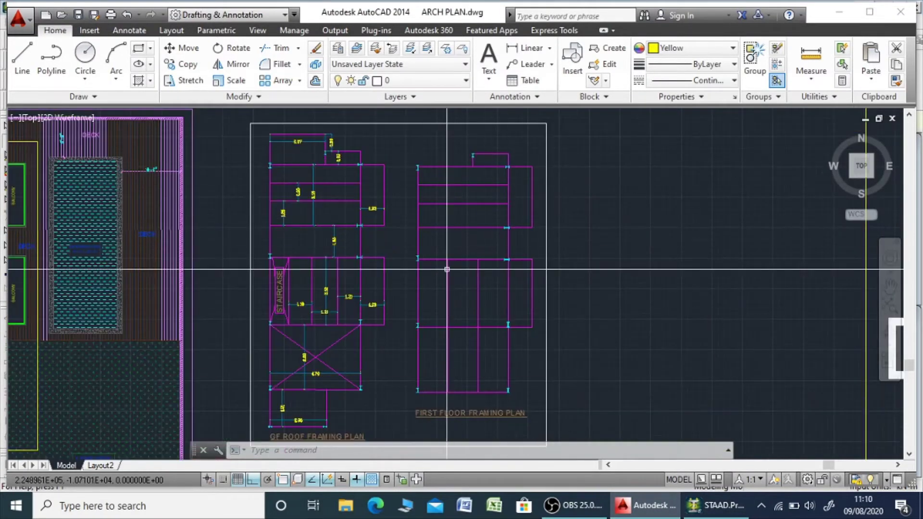
{"action": "left_click", "coordinate": [709, 508]}
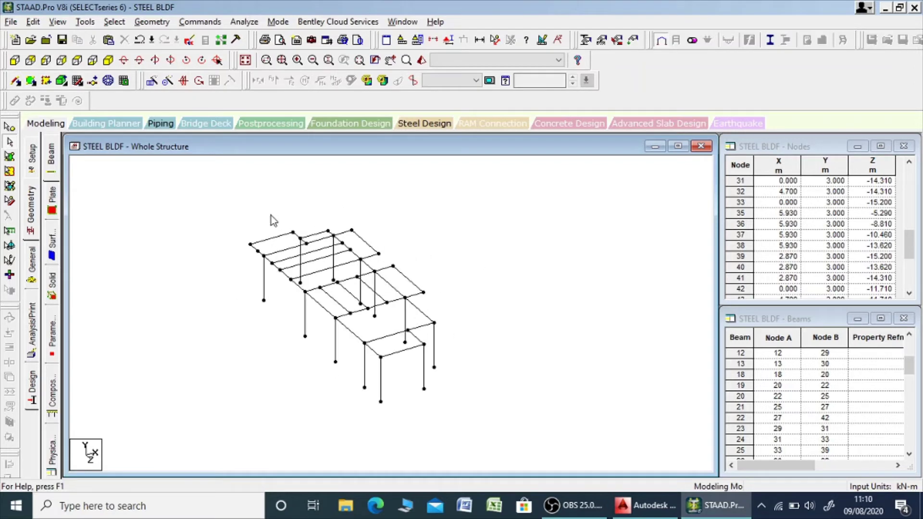
Copy the whole structure upward with a Translational Repeat of one step at 3 m in the global Y direction
{"action": "left_click_drag", "start_coordinate": [207, 195], "coordinate": [535, 427]}
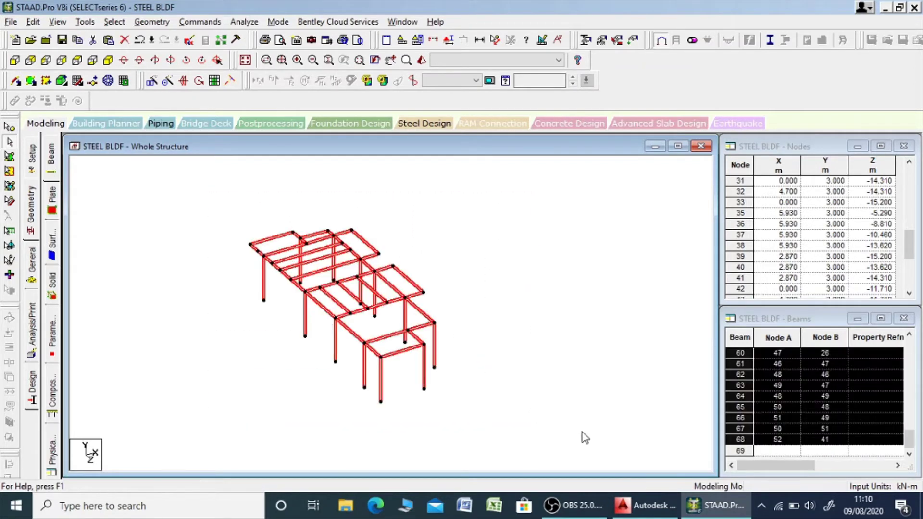
{"action": "left_click", "coordinate": [152, 81]}
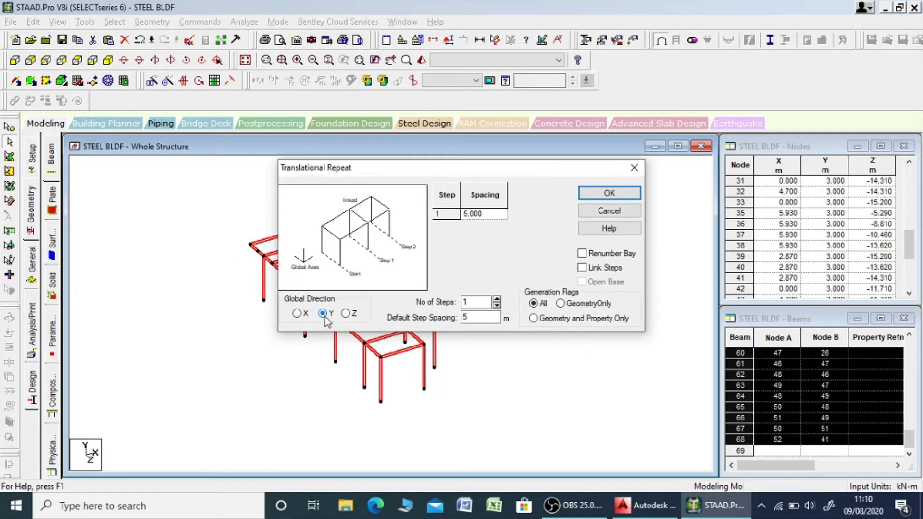
{"action": "left_click_drag", "start_coordinate": [476, 318], "coordinate": [454, 323]}
{"action": "left_click", "coordinate": [606, 195]}
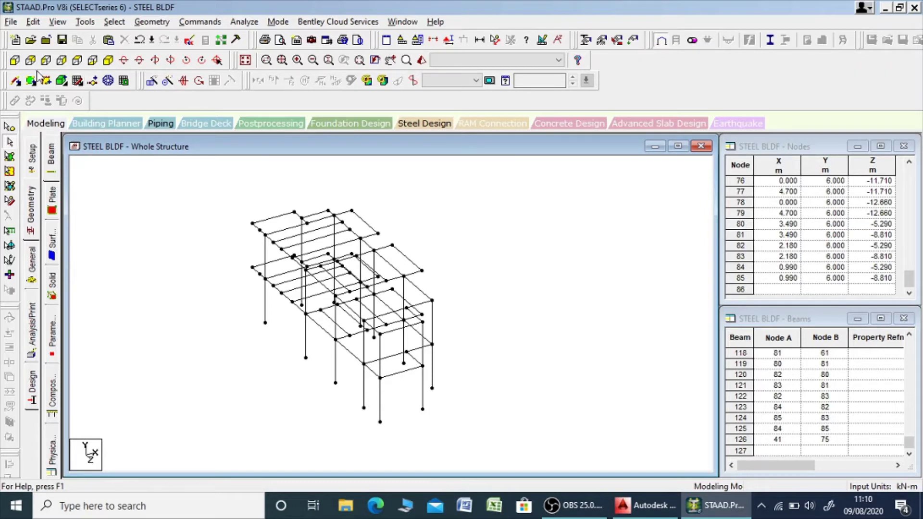
Isolate the upper storey's beams and columns as a new view in the active window, then show them isometrically
{"action": "left_click", "coordinate": [13, 61]}
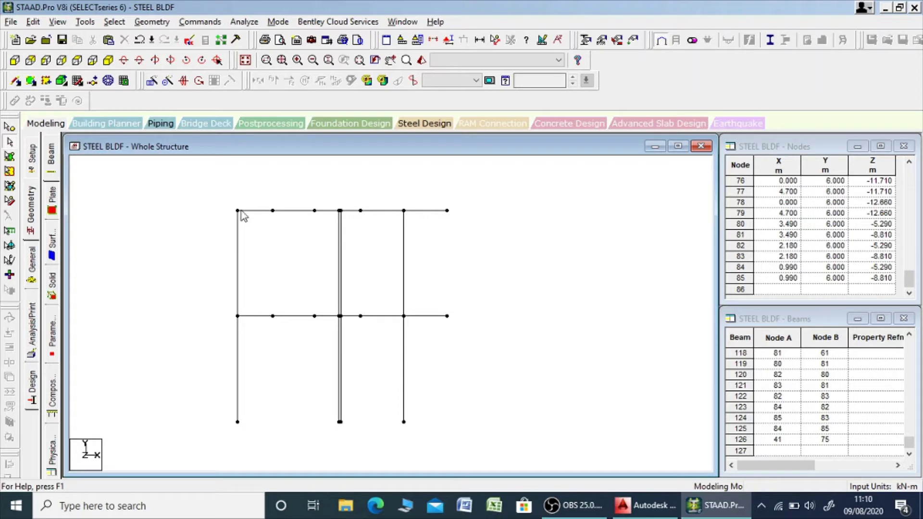
{"action": "left_click_drag", "start_coordinate": [201, 189], "coordinate": [547, 300]}
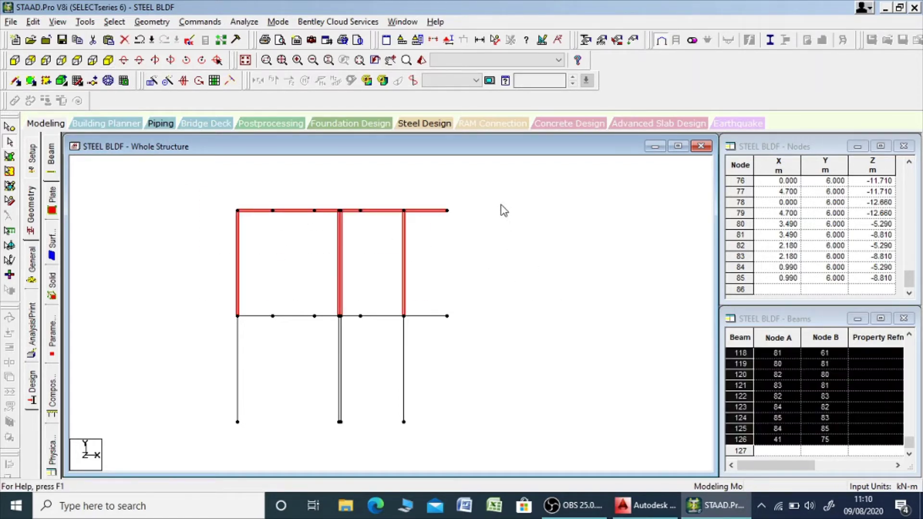
{"action": "right_click", "coordinate": [503, 210]}
{"action": "left_click", "coordinate": [559, 350]}
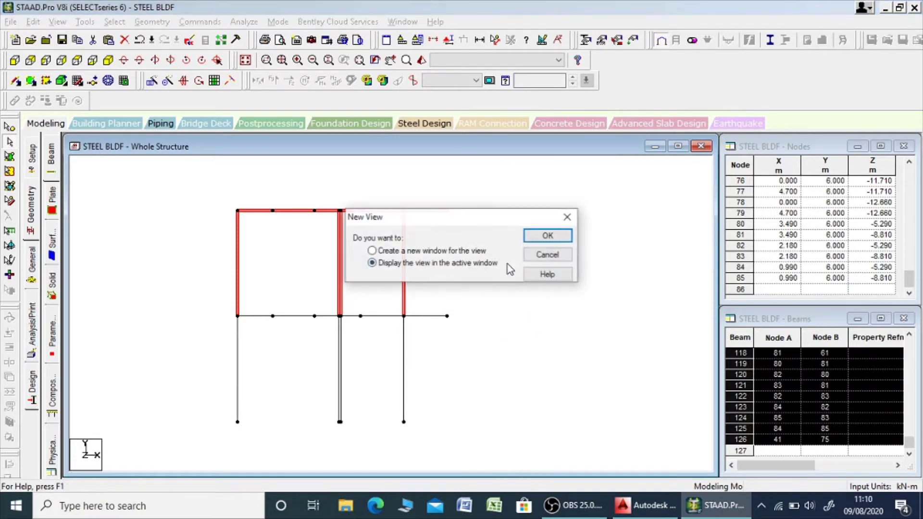
{"action": "left_click", "coordinate": [547, 236]}
{"action": "left_click", "coordinate": [92, 60]}
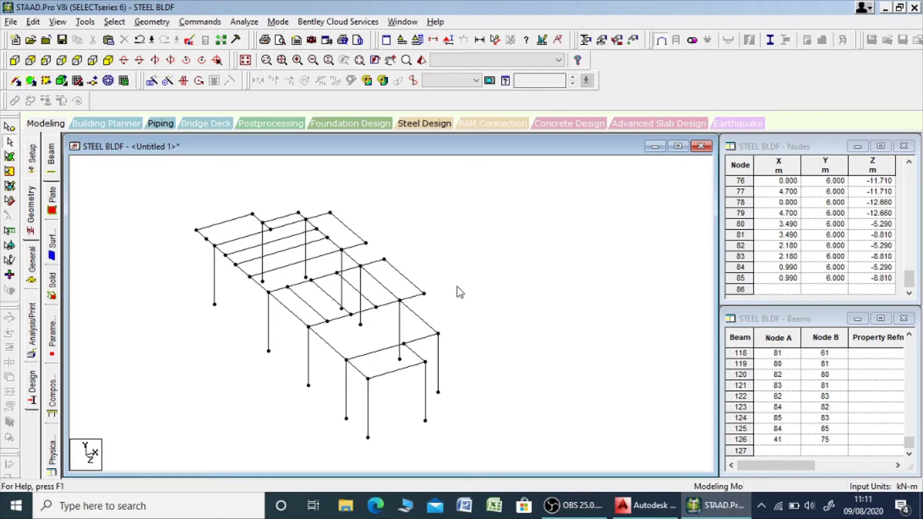
{"action": "middle_click_drag", "start_coordinate": [455, 293], "coordinate": [500, 291]}
{"action": "scroll", "coordinate": [500, 291], "scroll_direction": "down", "scroll_amount": 1}
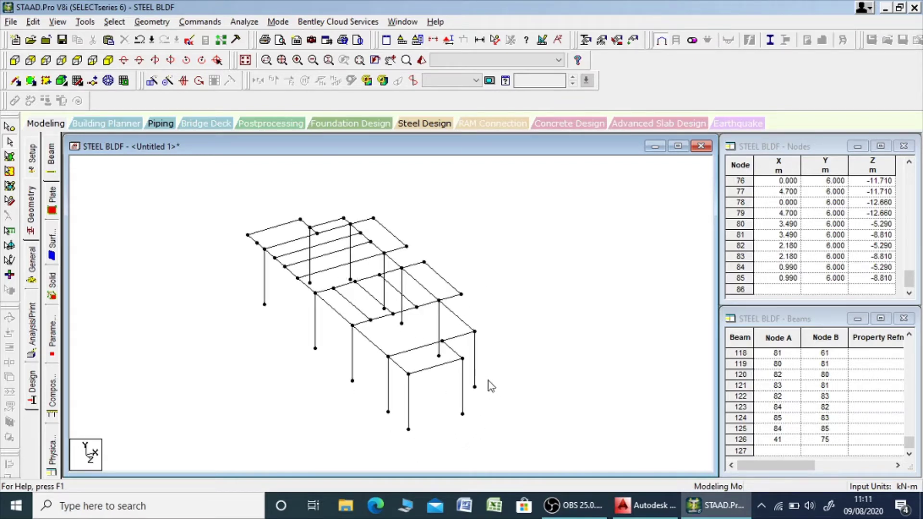
Check the first floor framing plan in AutoCAD, then delete the upper storey's four perimeter beams around the rear 2.87 m bay in STAAD.Pro
{"action": "left_click", "coordinate": [636, 512]}
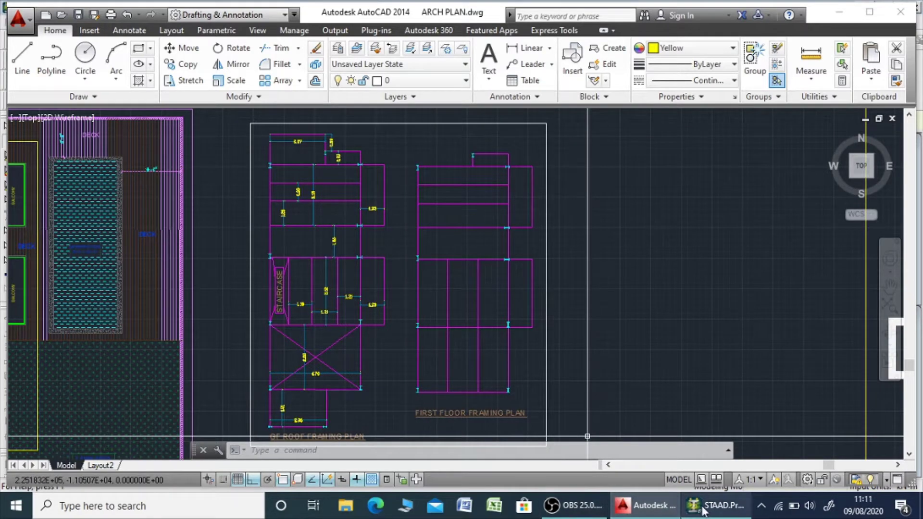
{"action": "left_click", "coordinate": [717, 505]}
{"action": "scroll", "coordinate": [267, 224], "scroll_direction": "up", "scroll_amount": 3}
{"action": "middle_click_drag", "start_coordinate": [263, 231], "coordinate": [352, 293]}
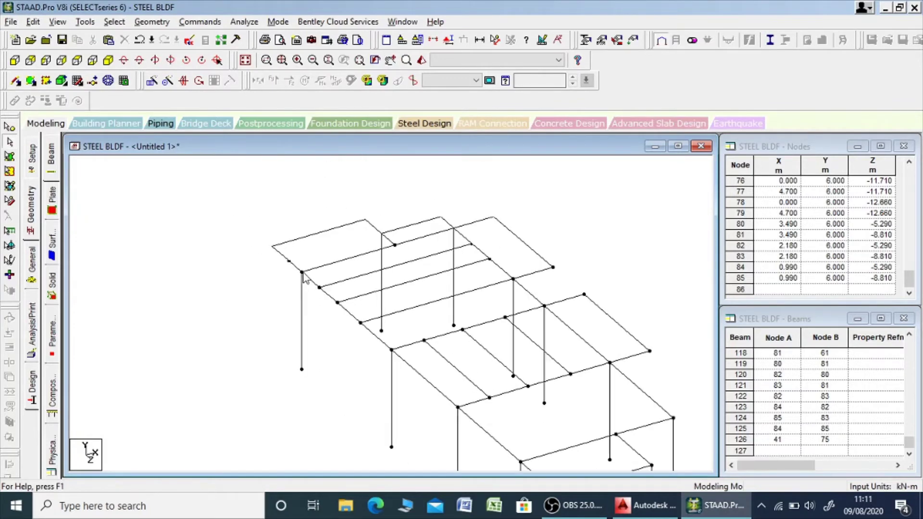
{"action": "left_click", "coordinate": [298, 270]}
{"action": "left_click", "coordinate": [300, 239], "text": "ctrl"}
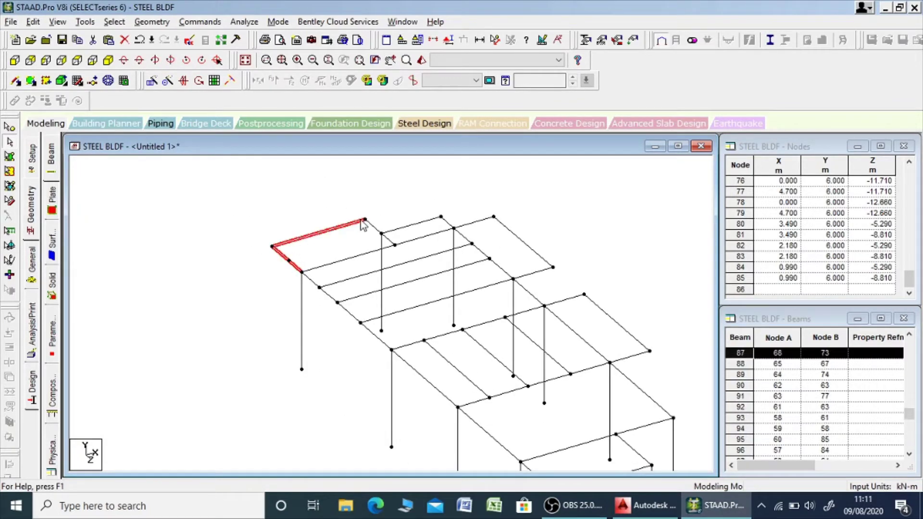
{"action": "left_click", "coordinate": [372, 226], "text": "ctrl"}
{"action": "key", "text": "Delete"}
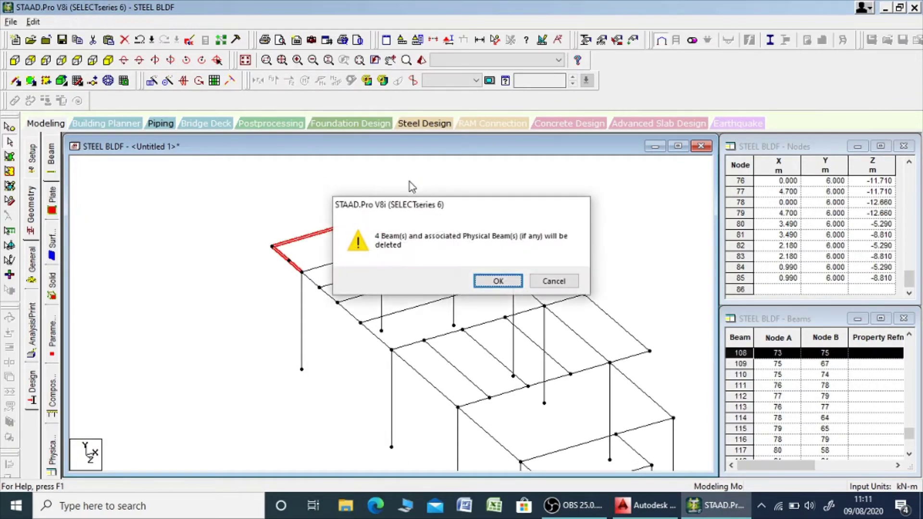
{"action": "key", "text": "Return"}
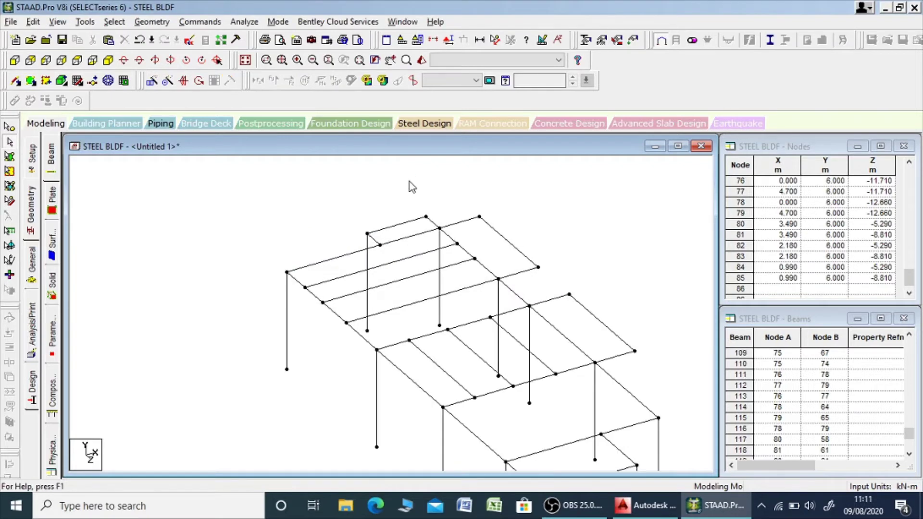
Check the first floor plan's front edge in AutoCAD, then delete the upper storey's front bay beams and its two columns in STAAD.Pro
{"action": "left_click", "coordinate": [646, 505]}
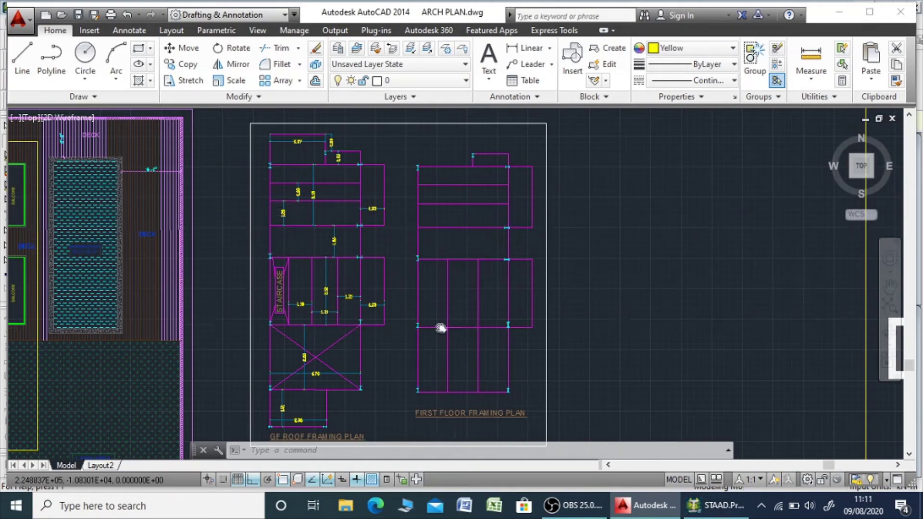
{"action": "middle_click_drag", "start_coordinate": [439, 325], "coordinate": [420, 241]}
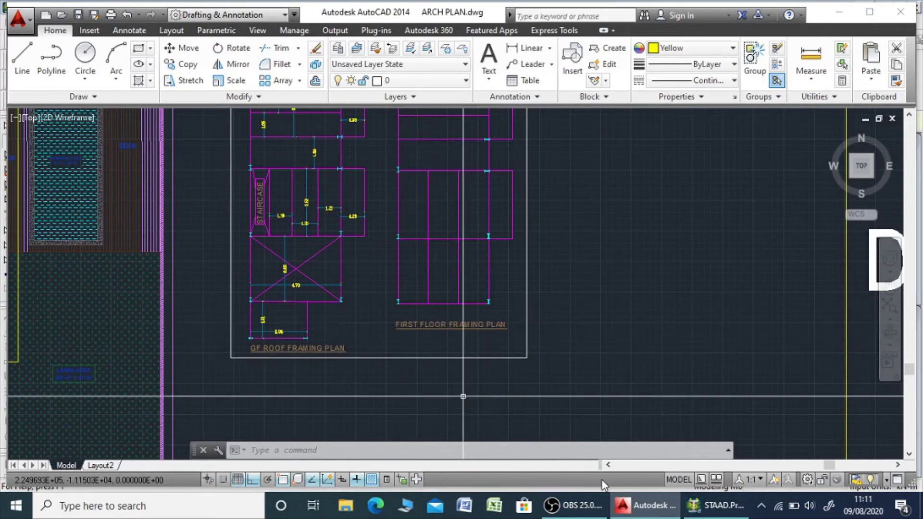
{"action": "left_click", "coordinate": [714, 505]}
{"action": "middle_click_drag", "start_coordinate": [517, 376], "coordinate": [409, 198]}
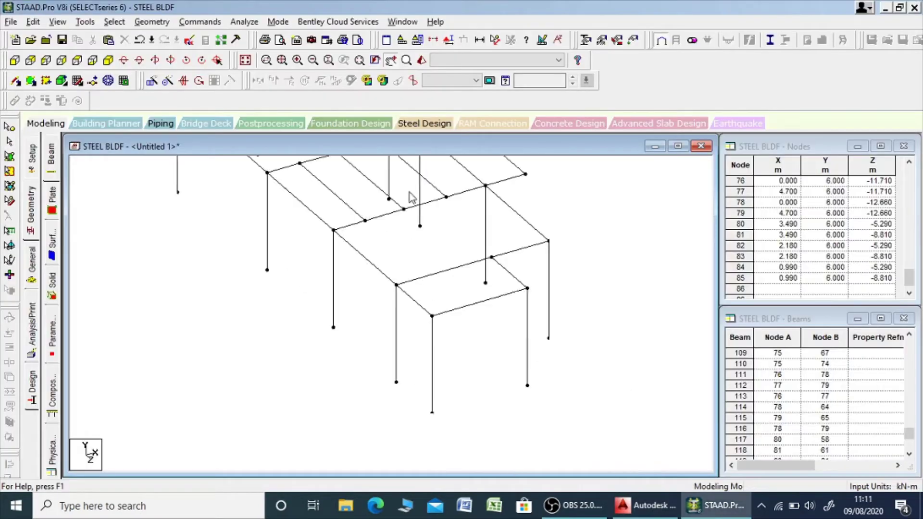
{"action": "left_click", "coordinate": [524, 294]}
{"action": "left_click", "coordinate": [526, 299], "text": "ctrl"}
{"action": "left_click", "coordinate": [523, 282], "text": "ctrl"}
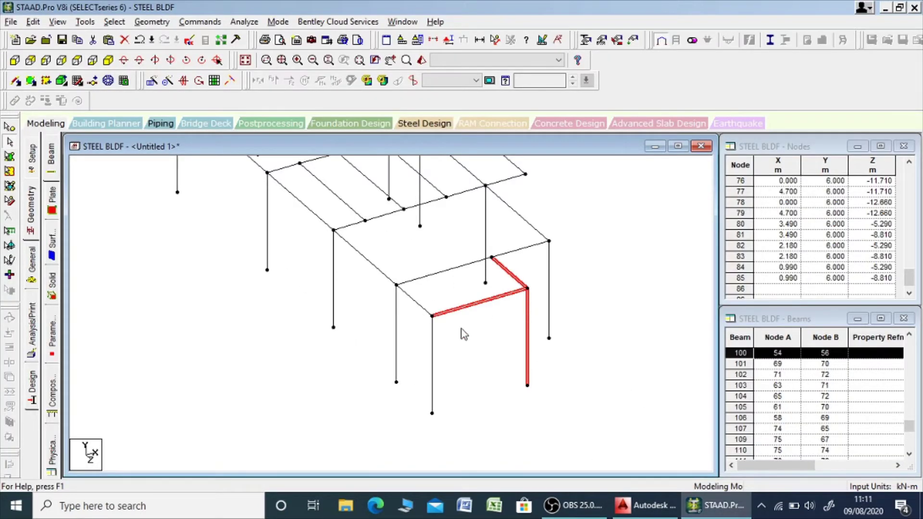
{"action": "left_click", "coordinate": [433, 363], "text": "ctrl"}
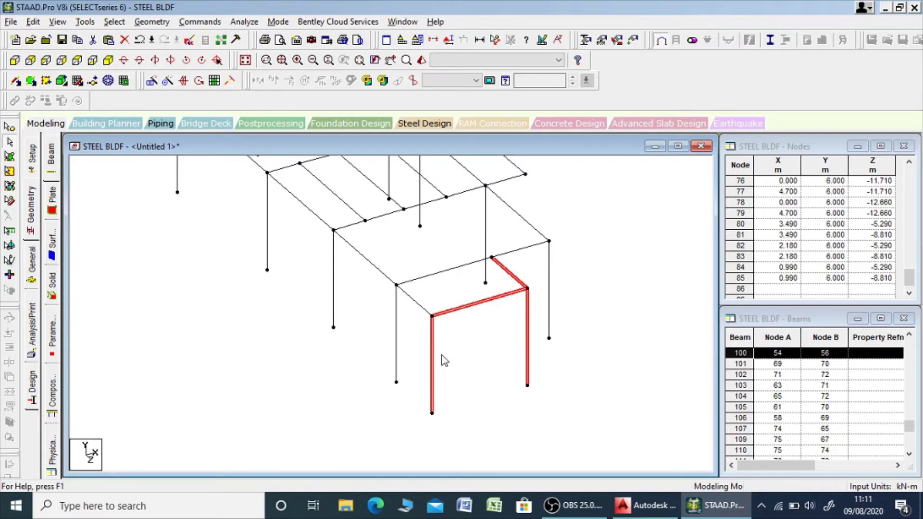
{"action": "left_click", "coordinate": [426, 311]}
{"action": "key", "text": "Delete"}
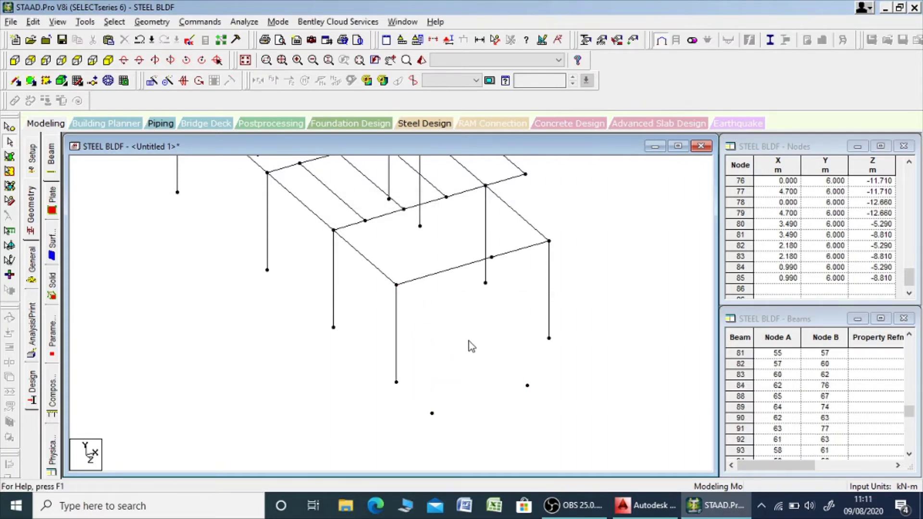
Compare the trimmed upper storey's front span with the beam layout on the first floor framing plan in AutoCAD
{"action": "scroll", "coordinate": [469, 339], "scroll_direction": "down", "scroll_amount": 3}
{"action": "middle_click_drag", "start_coordinate": [467, 327], "coordinate": [503, 375]}
{"action": "scroll", "coordinate": [496, 353], "scroll_direction": "down", "scroll_amount": 2}
{"action": "scroll", "coordinate": [495, 371], "scroll_direction": "up", "scroll_amount": 3}
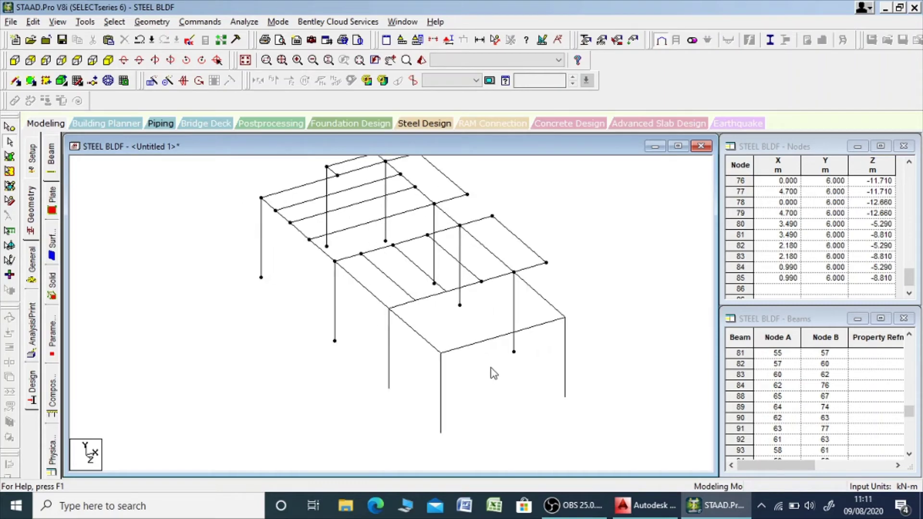
{"action": "scroll", "coordinate": [488, 338], "scroll_direction": "up", "scroll_amount": 2}
{"action": "scroll", "coordinate": [489, 336], "scroll_direction": "down", "scroll_amount": 1}
{"action": "middle_click_drag", "start_coordinate": [488, 336], "coordinate": [439, 322]}
{"action": "scroll", "coordinate": [439, 322], "scroll_direction": "down", "scroll_amount": 1}
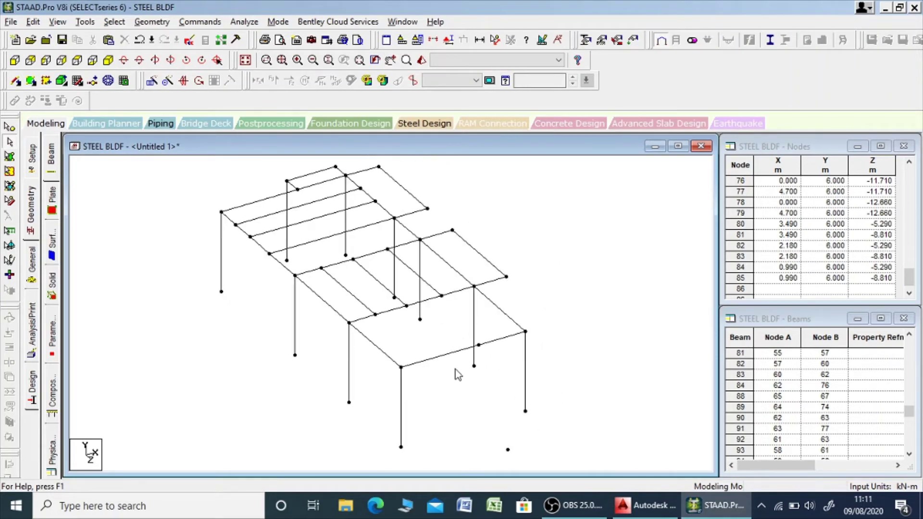
{"action": "key", "text": "alt+Tab"}
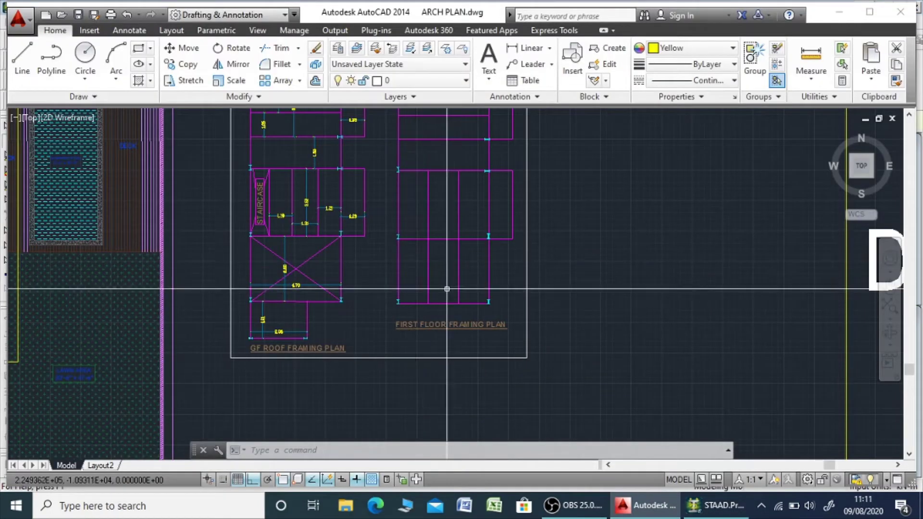
{"action": "key", "text": "alt+Tab"}
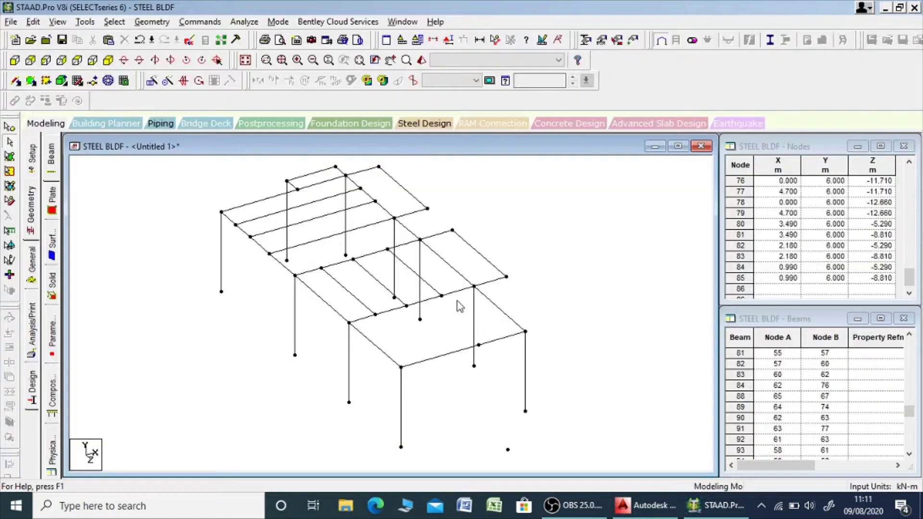
Add three beams by perpendicular intersection from the Z -5.29 nodes at X 0.99, 2.18 and 3.49 to the upper storey's front beam
{"action": "left_click", "coordinate": [161, 26]}
{"action": "mouse_move", "coordinate": [201, 88]}
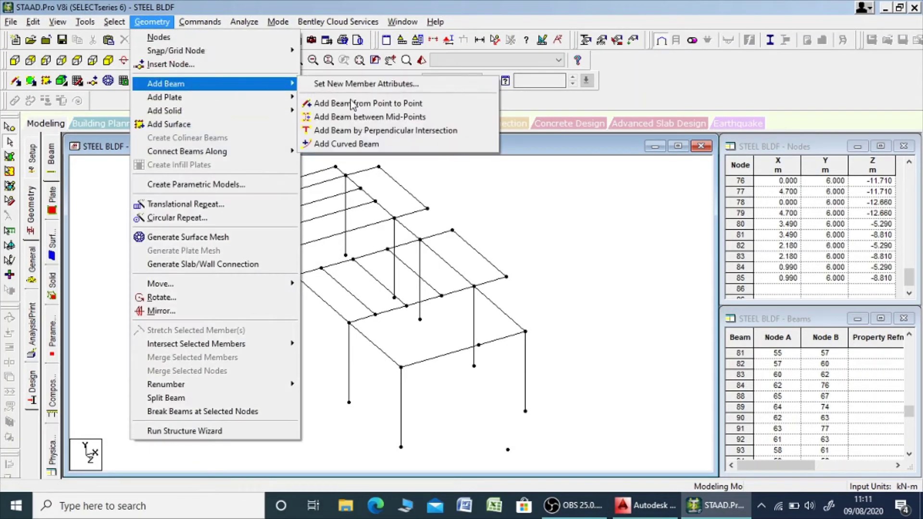
{"action": "left_click", "coordinate": [395, 132]}
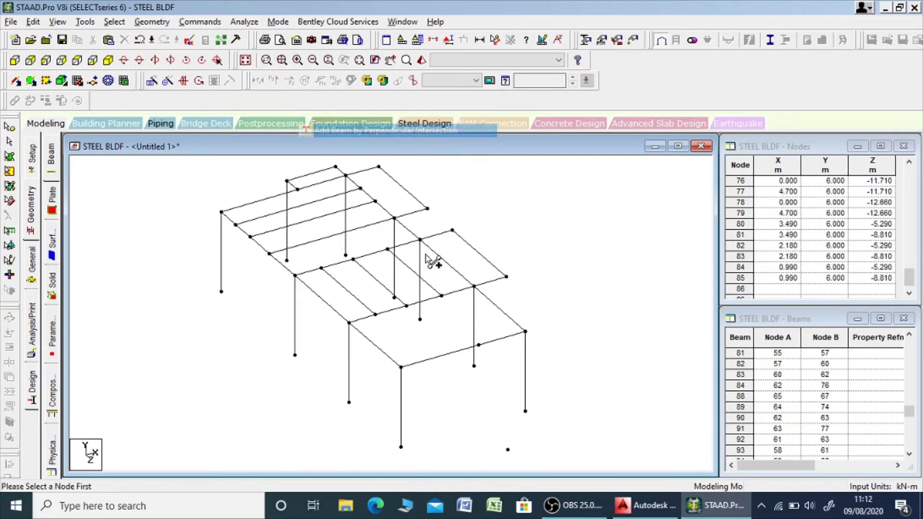
{"action": "left_click", "coordinate": [375, 315]}
{"action": "left_click", "coordinate": [423, 361]}
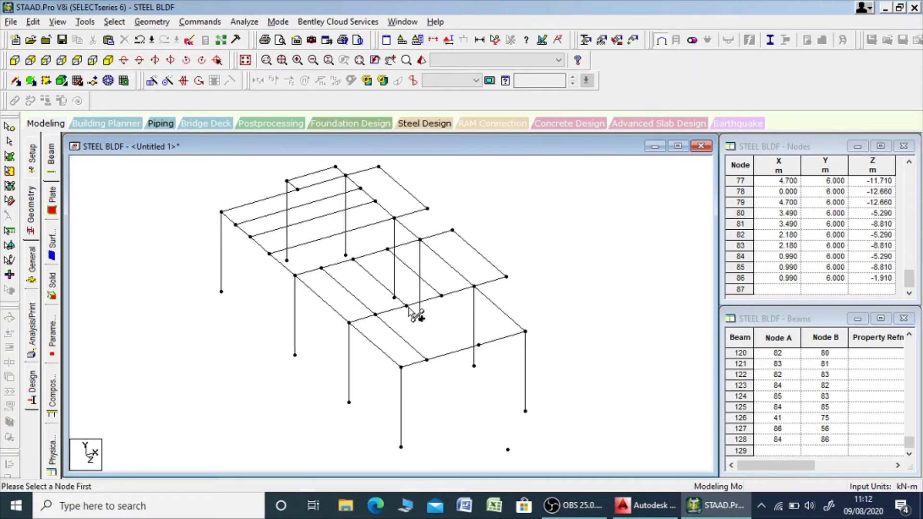
{"action": "left_click", "coordinate": [409, 308]}
{"action": "left_click", "coordinate": [449, 351]}
{"action": "left_click", "coordinate": [444, 297]}
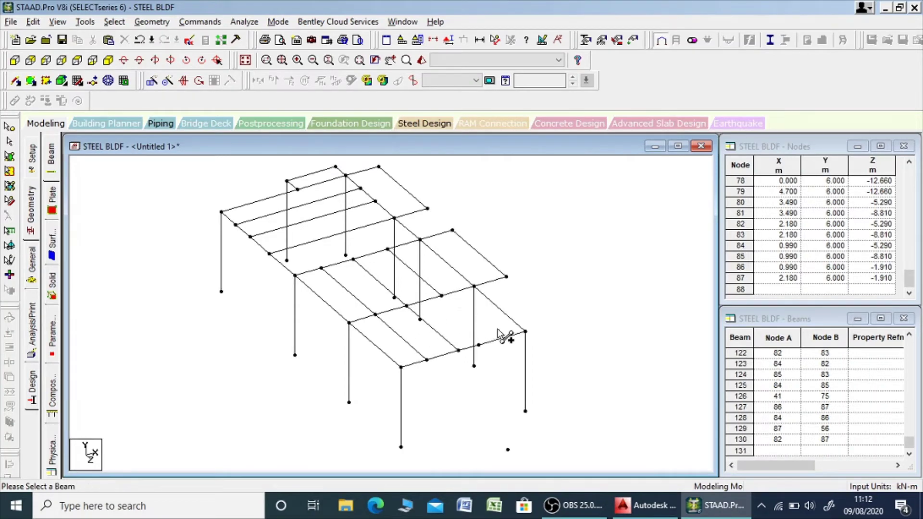
{"action": "left_click", "coordinate": [500, 338]}
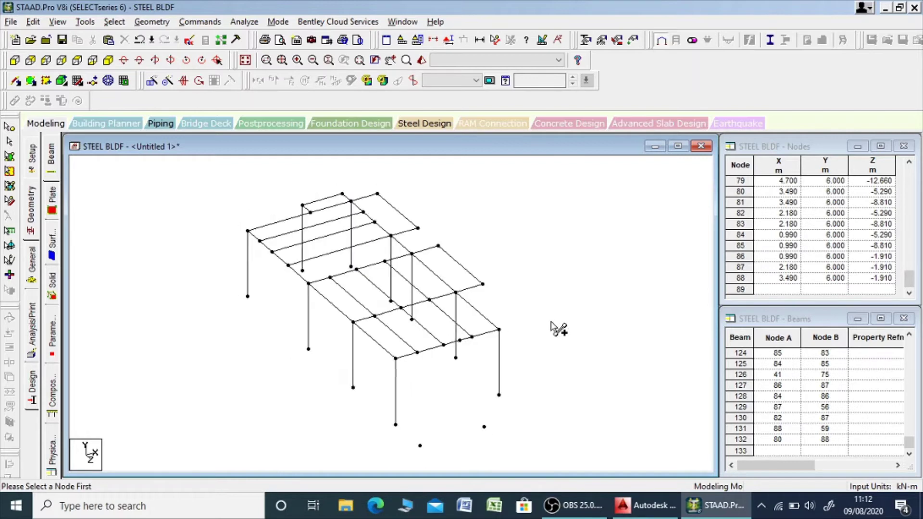
{"action": "middle_click_drag", "start_coordinate": [542, 309], "coordinate": [538, 314]}
{"action": "scroll", "coordinate": [532, 283], "scroll_direction": "up", "scroll_amount": 3}
{"action": "scroll", "coordinate": [466, 245], "scroll_direction": "down", "scroll_amount": 3}
{"action": "middle_click_drag", "start_coordinate": [476, 253], "coordinate": [498, 256]}
{"action": "scroll", "coordinate": [488, 248], "scroll_direction": "up", "scroll_amount": 1}
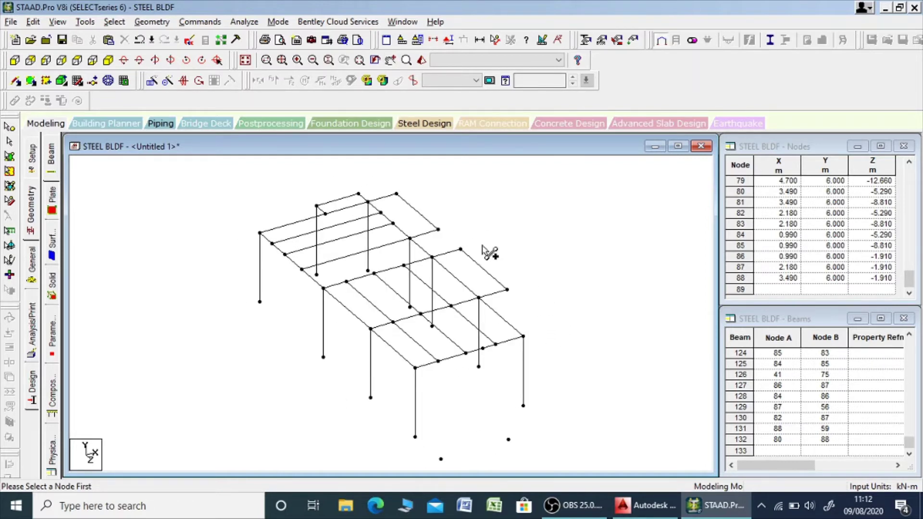
Display the whole structure and examine it in front, back, both side, top, bottom and isometric views
{"action": "left_click", "coordinate": [246, 61]}
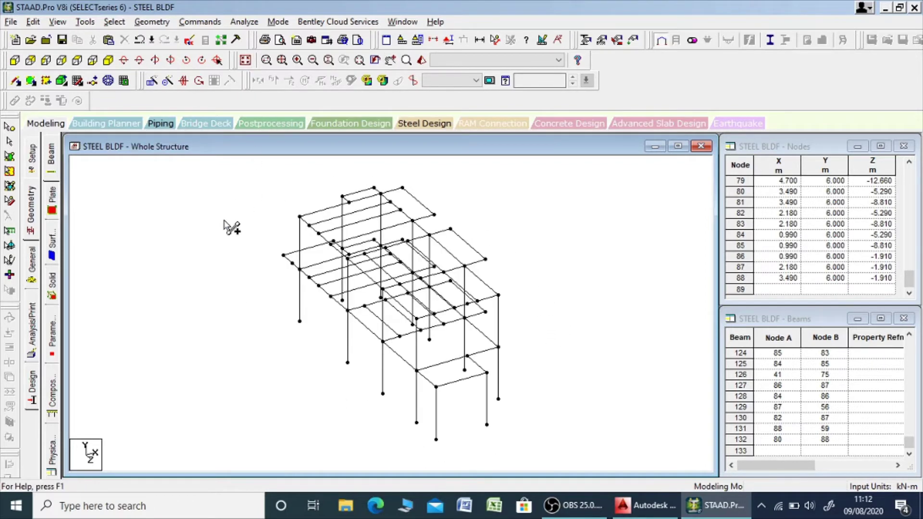
{"action": "left_click", "coordinate": [229, 227]}
{"action": "left_click", "coordinate": [481, 281]}
{"action": "left_click", "coordinate": [15, 61]}
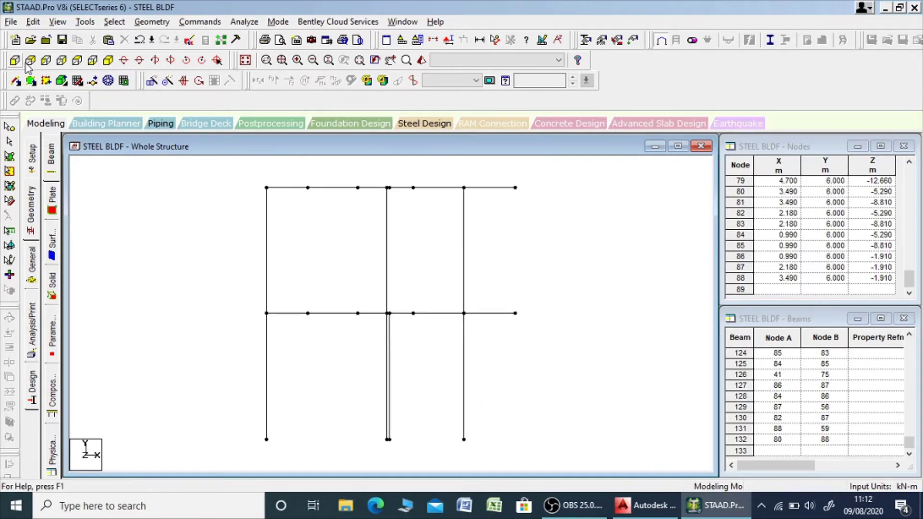
{"action": "left_click", "coordinate": [30, 62]}
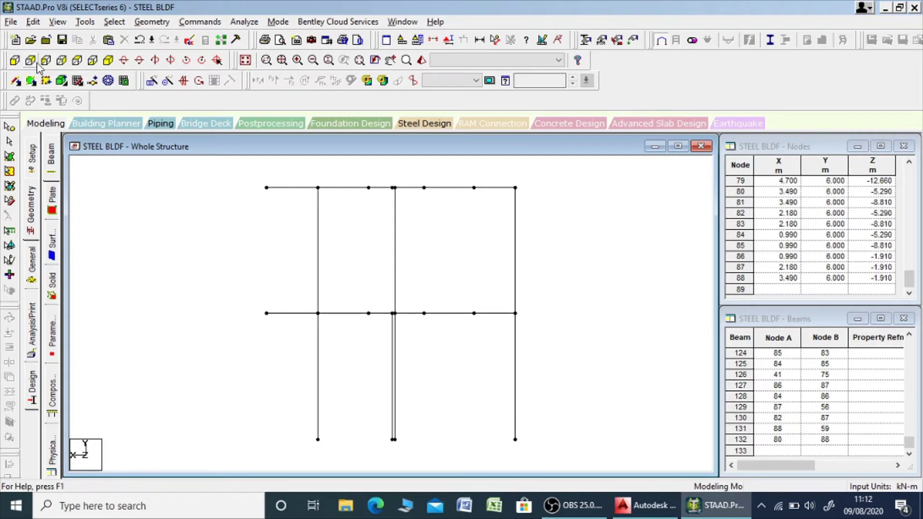
{"action": "left_click", "coordinate": [60, 62]}
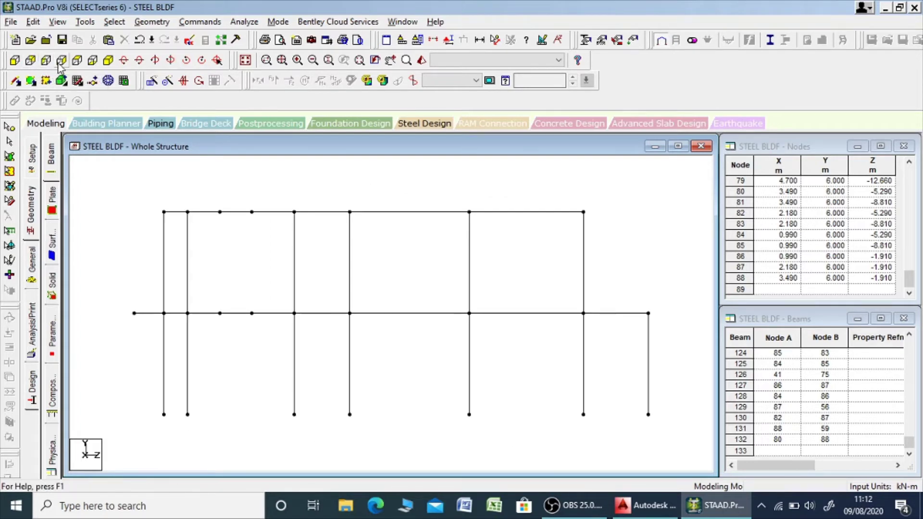
{"action": "left_click", "coordinate": [62, 61]}
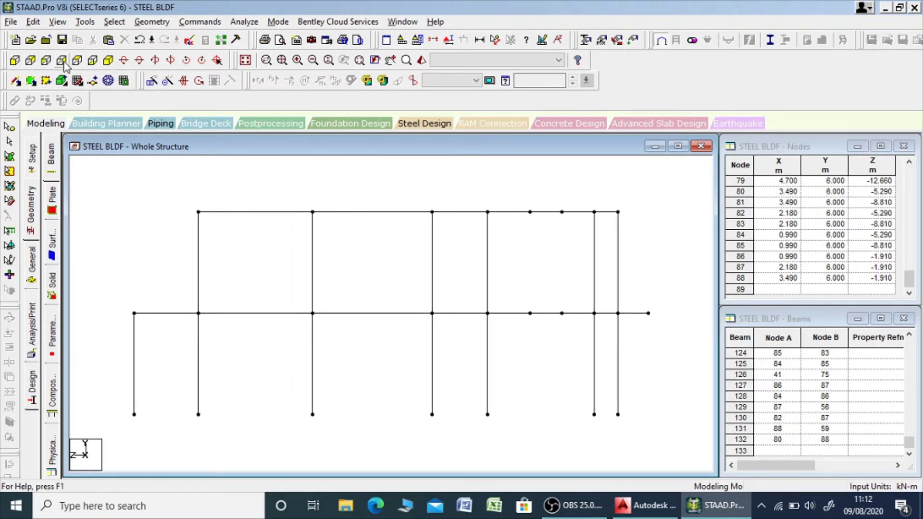
{"action": "left_click", "coordinate": [77, 61]}
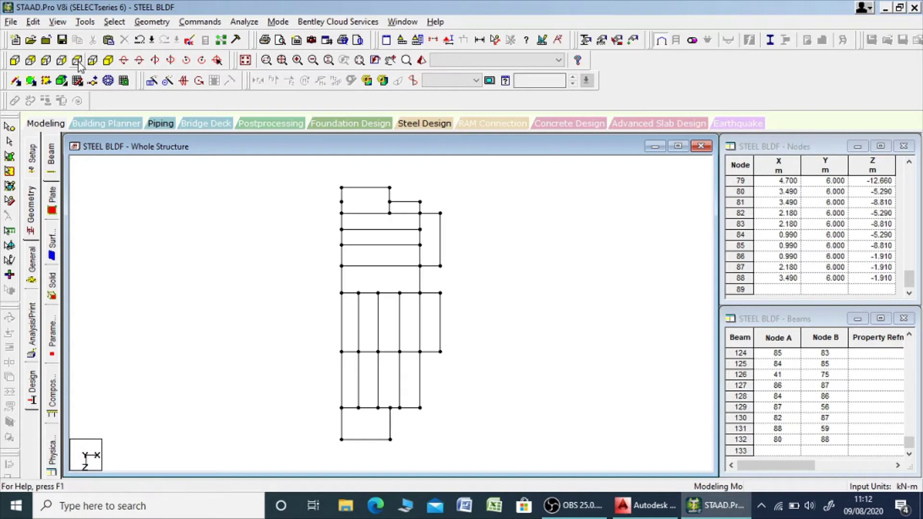
{"action": "left_click", "coordinate": [94, 61]}
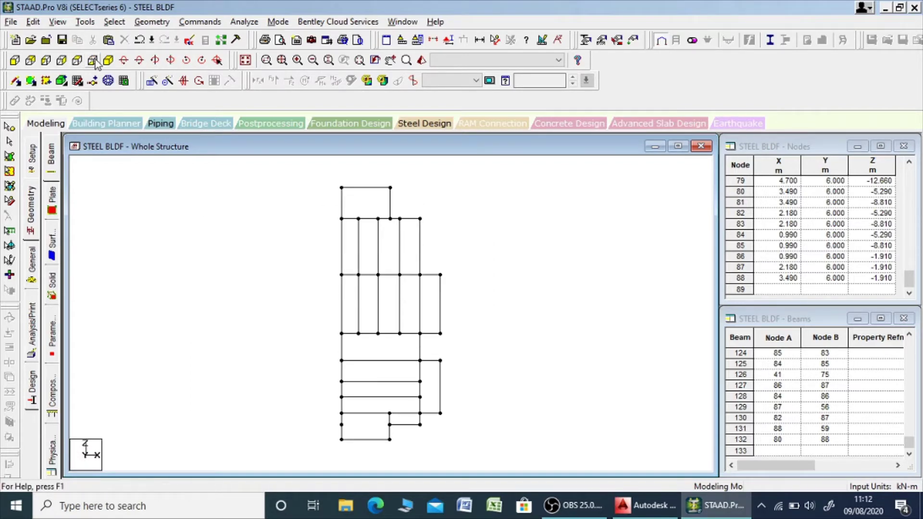
{"action": "left_click", "coordinate": [108, 62]}
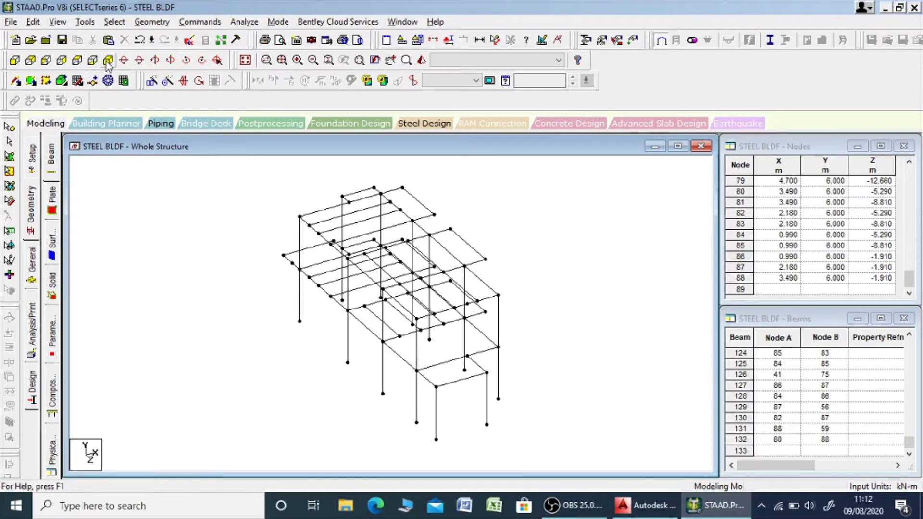
Maximize the model window and look over the complete two-storey frame in the isometric view
{"action": "left_click", "coordinate": [243, 327]}
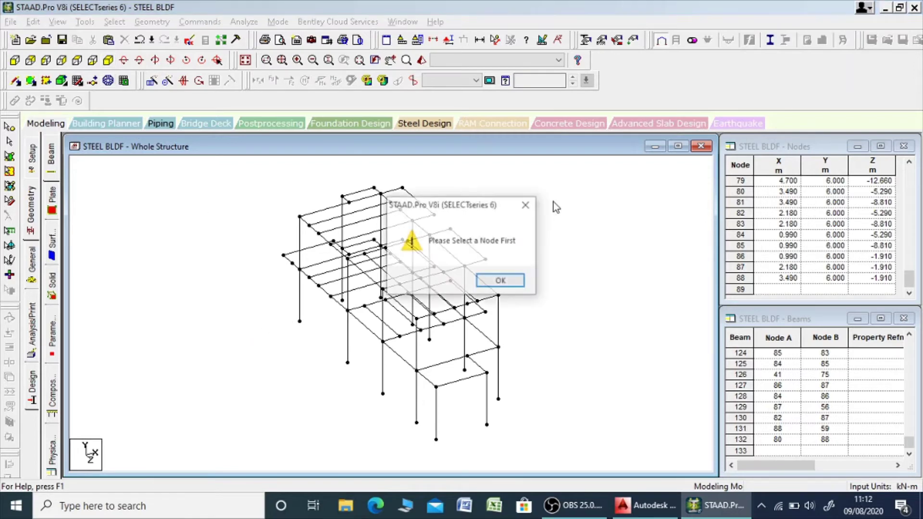
{"action": "left_click", "coordinate": [488, 289]}
{"action": "left_click", "coordinate": [679, 145]}
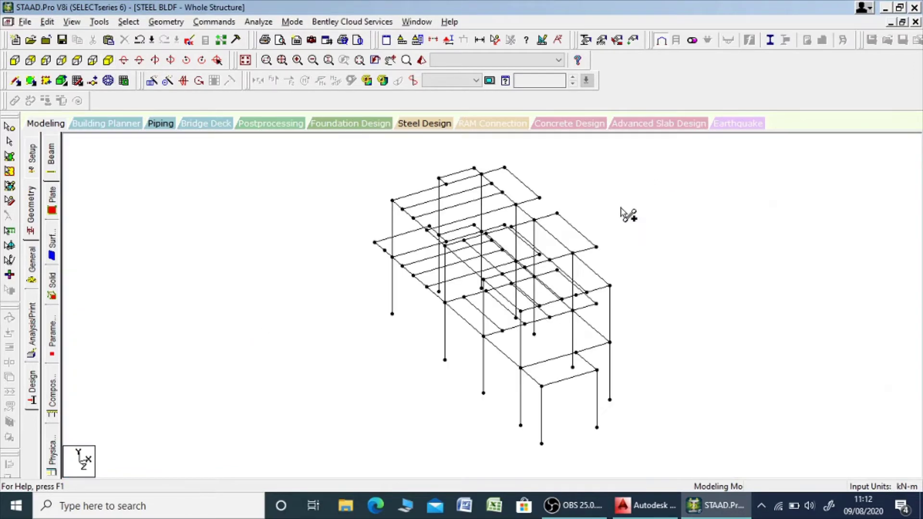
{"action": "scroll", "coordinate": [586, 227], "scroll_direction": "down", "scroll_amount": 1}
{"action": "middle_click_drag", "start_coordinate": [587, 227], "coordinate": [499, 239]}
{"action": "scroll", "coordinate": [475, 240], "scroll_direction": "up", "scroll_amount": 1}
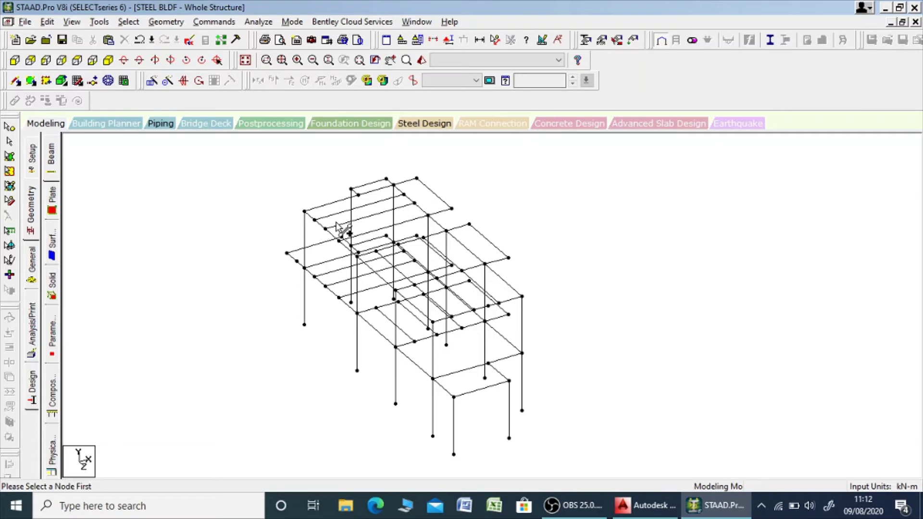
Open the member section properties for the whole structure
{"action": "left_click", "coordinate": [32, 266]}
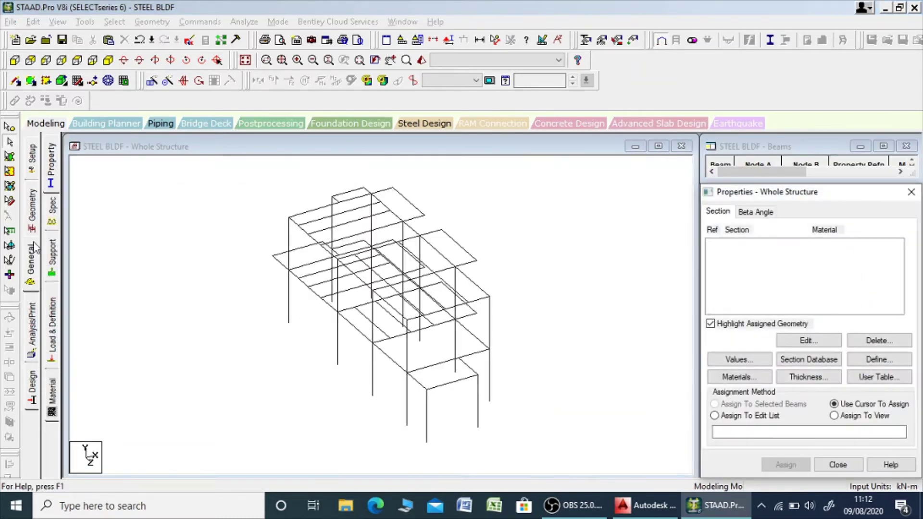
{"action": "left_click", "coordinate": [50, 171]}
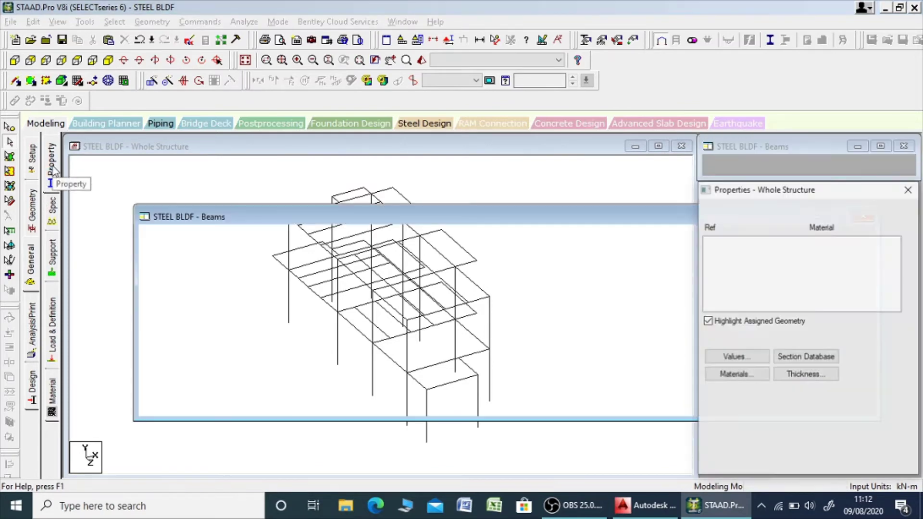
{"action": "left_click", "coordinate": [573, 505]}
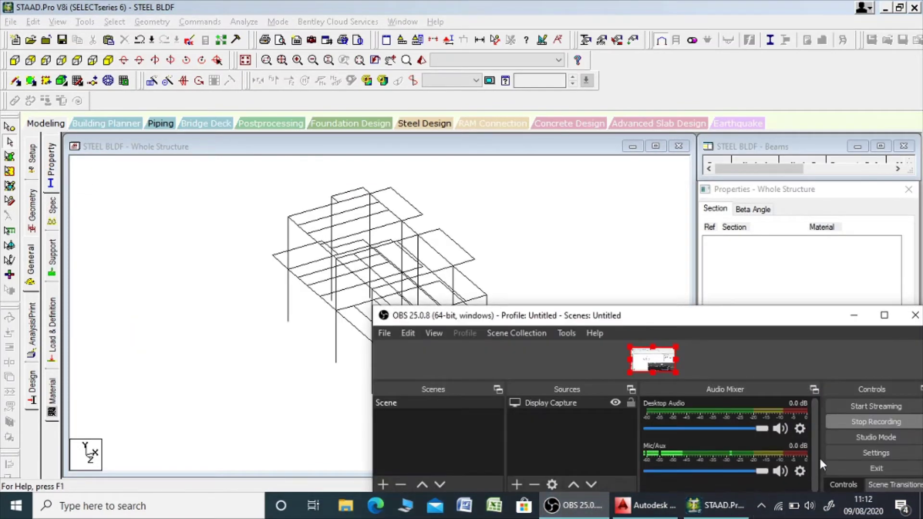
{"action": "left_click", "coordinate": [864, 420]}
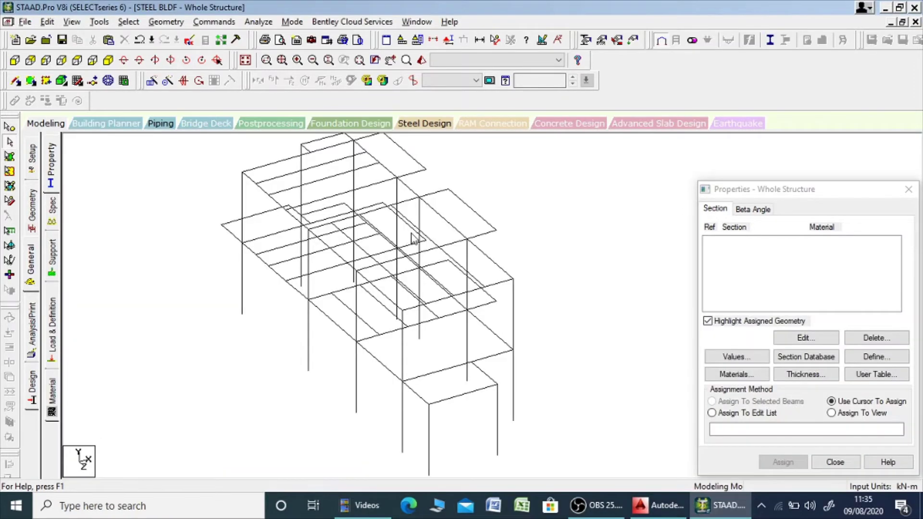
Open the steel section database at the Indian S Shape profiles
{"action": "scroll", "coordinate": [414, 240], "scroll_direction": "down", "scroll_amount": 1}
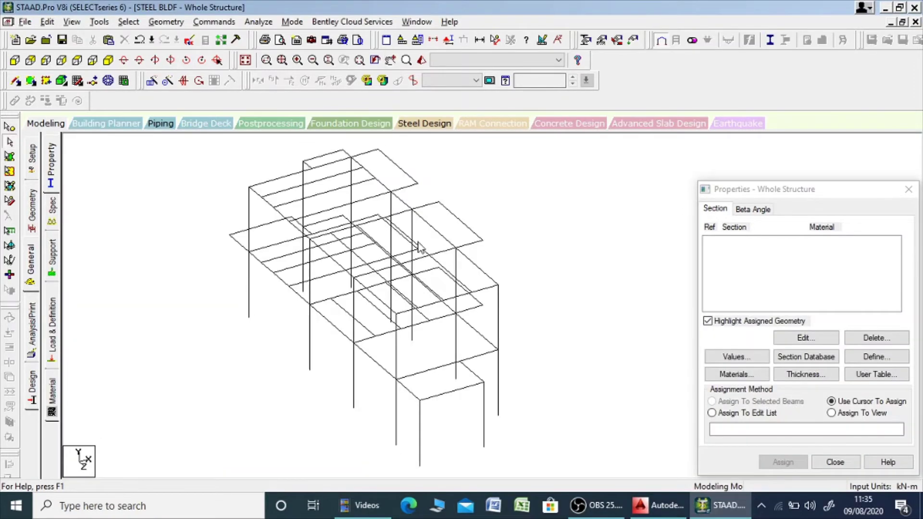
{"action": "left_click", "coordinate": [817, 360]}
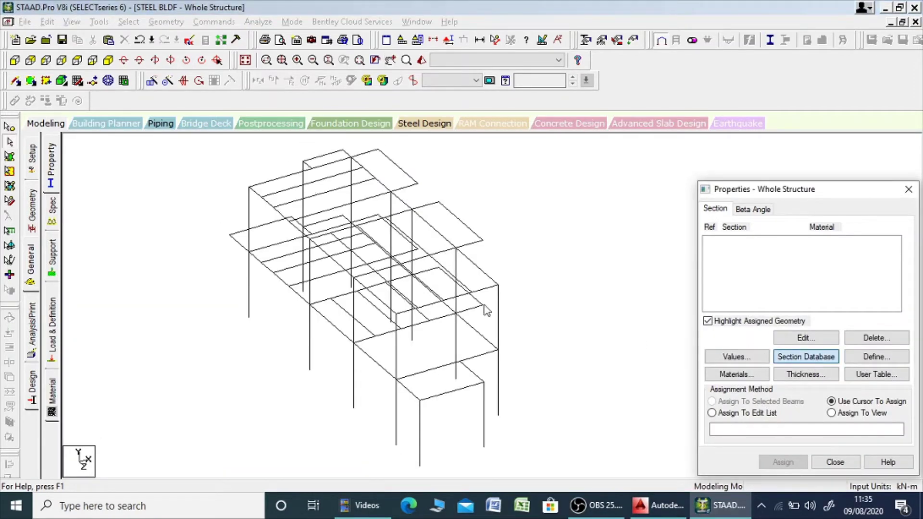
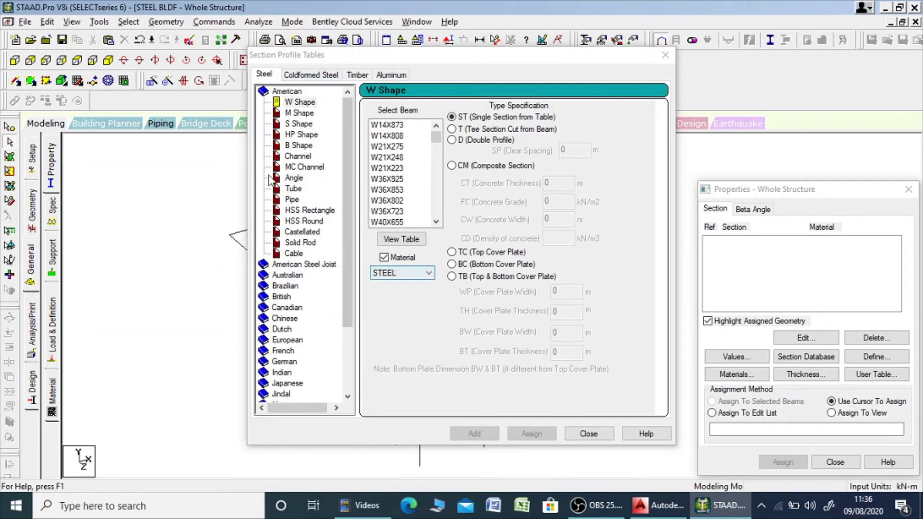
{"action": "double_click", "coordinate": [266, 91]}
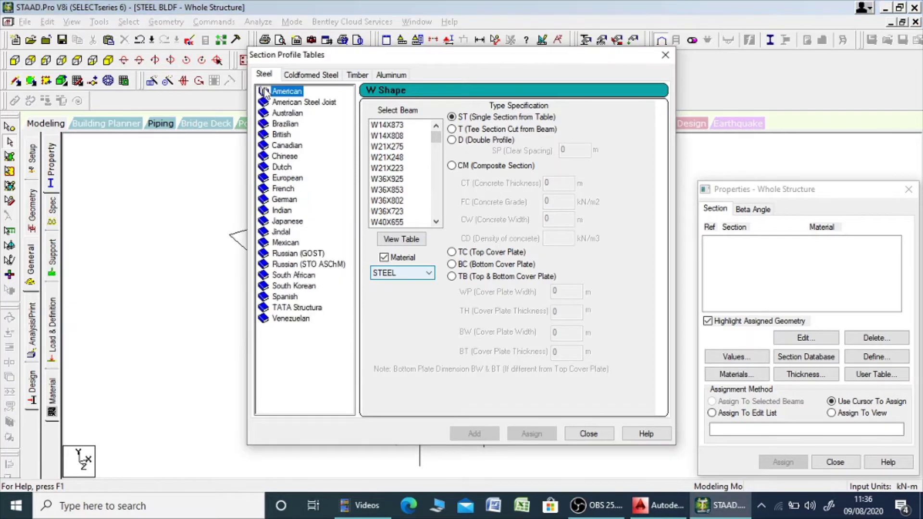
{"action": "double_click", "coordinate": [266, 211]}
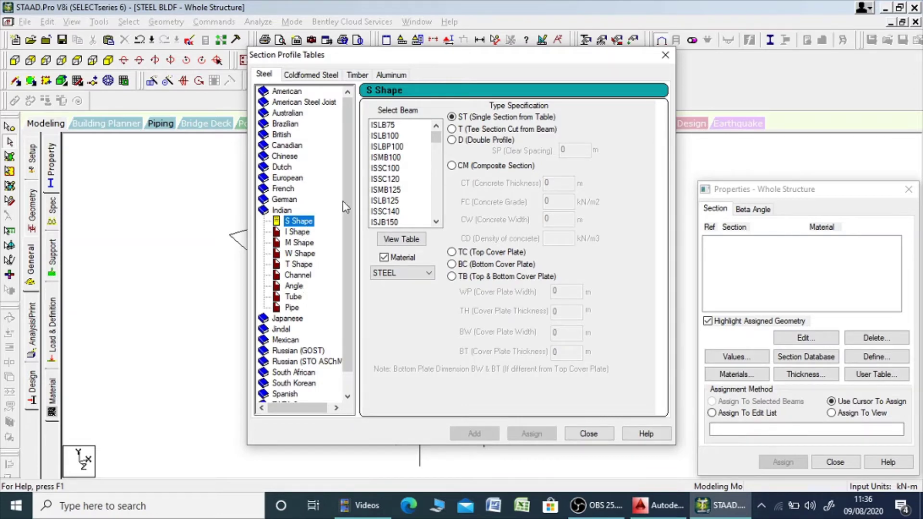
Add the Indian S Shape section ISLB300 to the structure's properties as a single section from table with material STEEL
{"action": "left_click", "coordinate": [403, 158]}
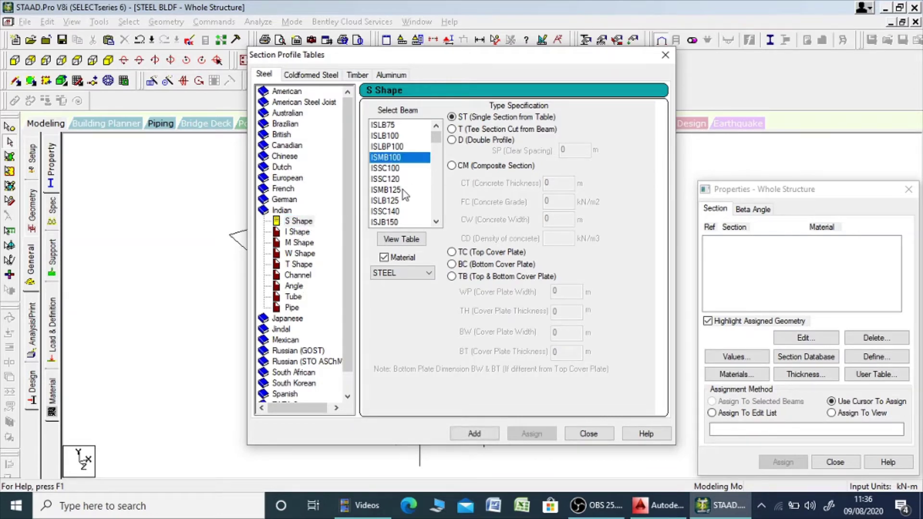
{"action": "scroll", "coordinate": [403, 190], "scroll_direction": "down", "scroll_amount": 1}
{"action": "scroll", "coordinate": [398, 194], "scroll_direction": "down", "scroll_amount": 3}
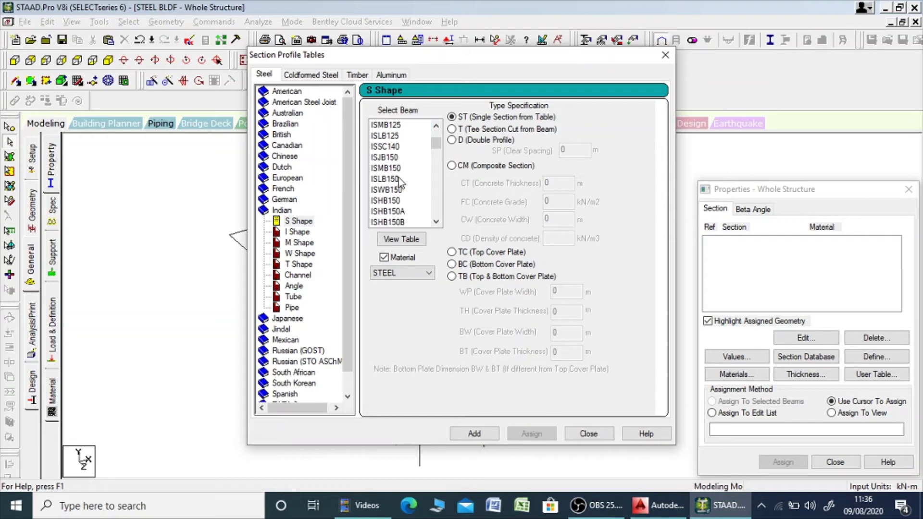
{"action": "scroll", "coordinate": [397, 192], "scroll_direction": "down", "scroll_amount": 2}
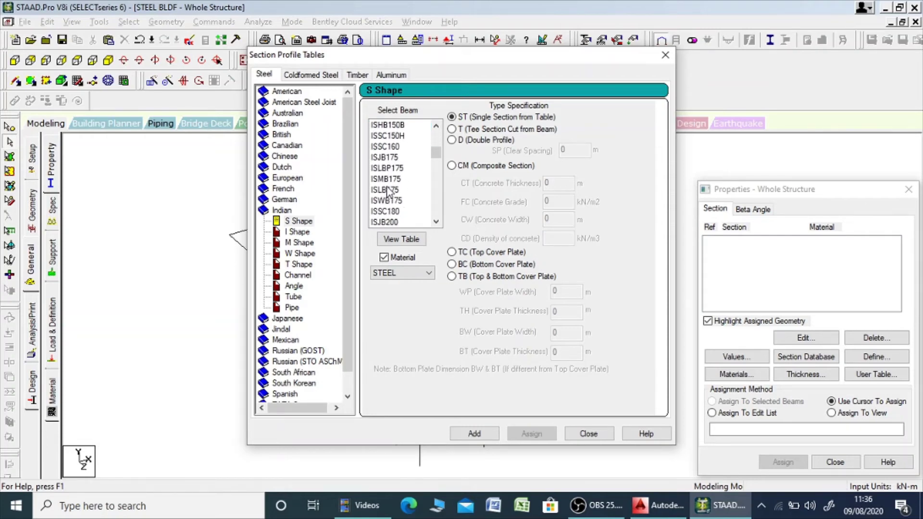
{"action": "left_click", "coordinate": [399, 212]}
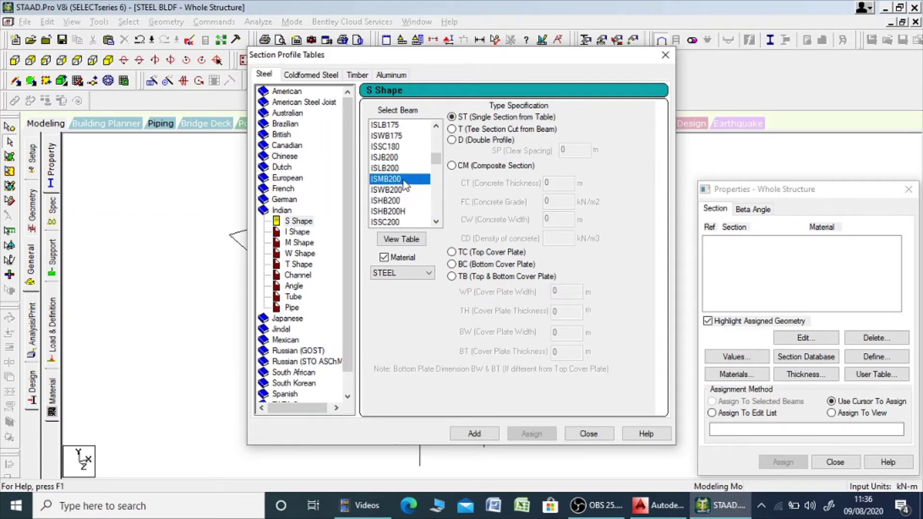
{"action": "scroll", "coordinate": [404, 186], "scroll_direction": "down", "scroll_amount": 2}
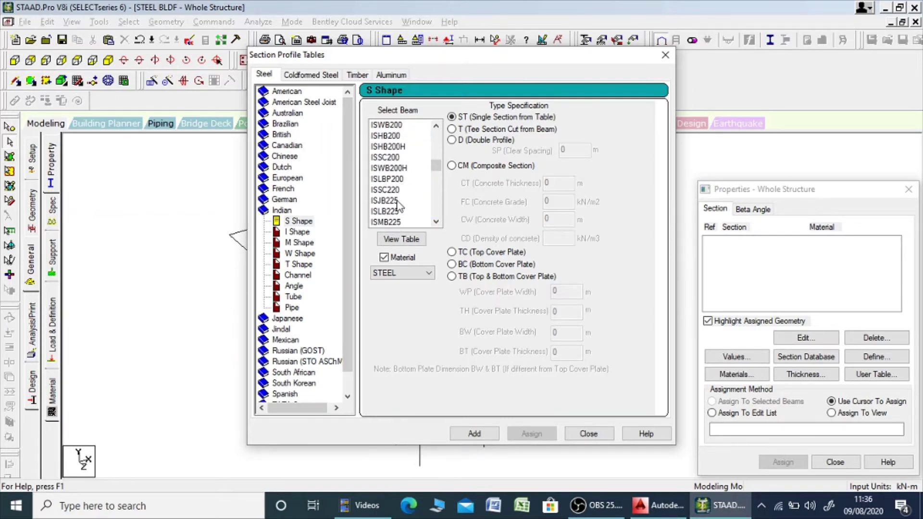
{"action": "scroll", "coordinate": [399, 197], "scroll_direction": "down", "scroll_amount": 3}
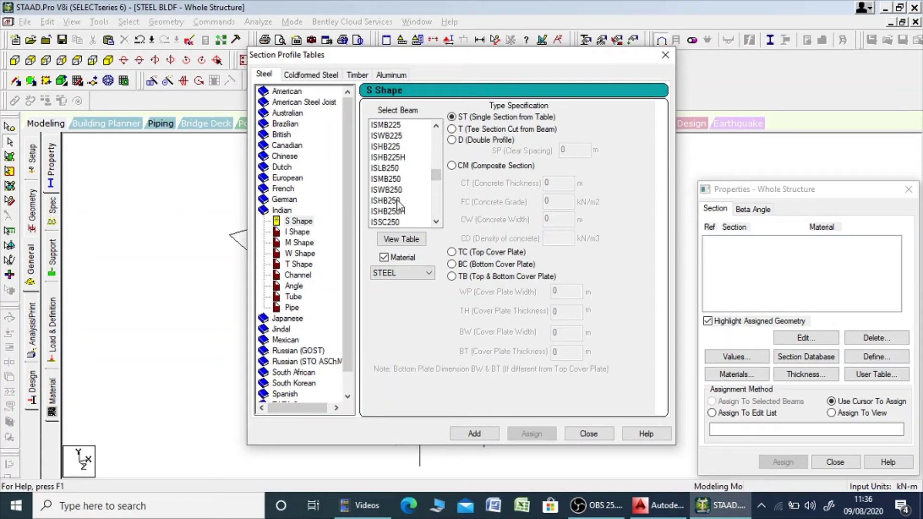
{"action": "scroll", "coordinate": [398, 195], "scroll_direction": "down", "scroll_amount": 2}
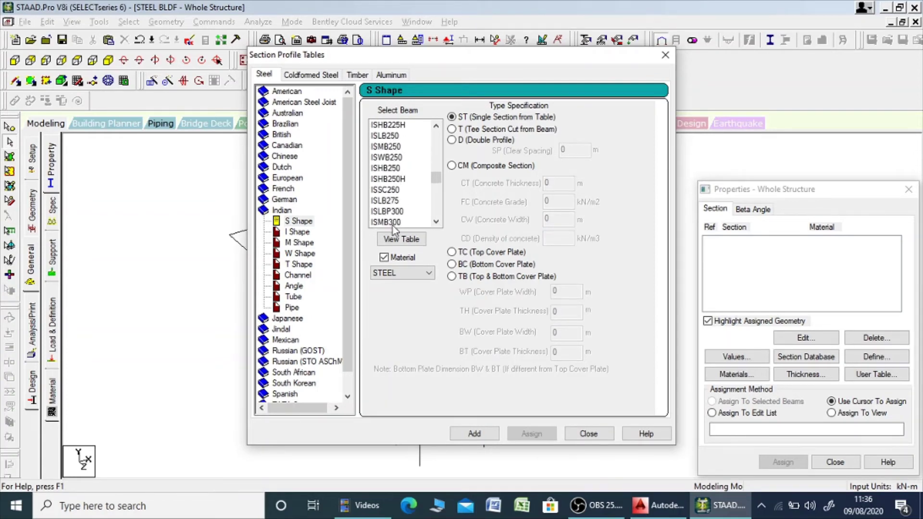
{"action": "left_click", "coordinate": [394, 211]}
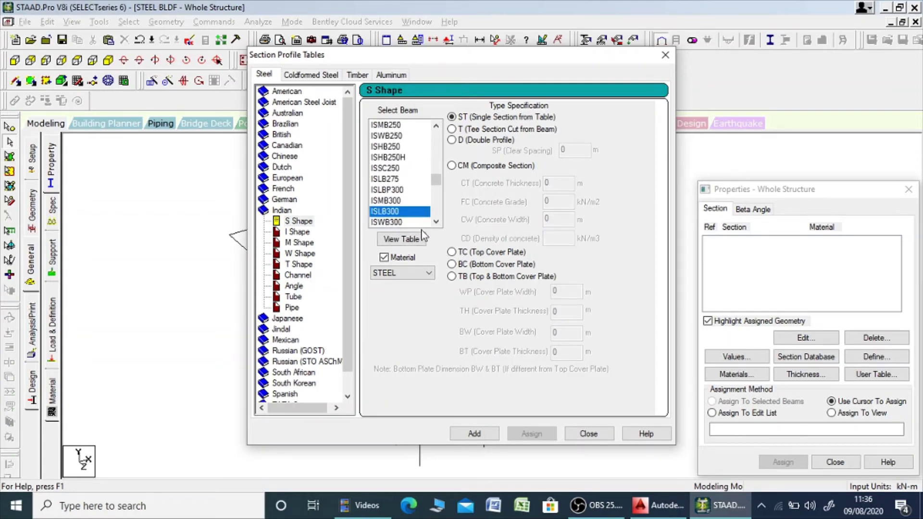
{"action": "left_click", "coordinate": [484, 434]}
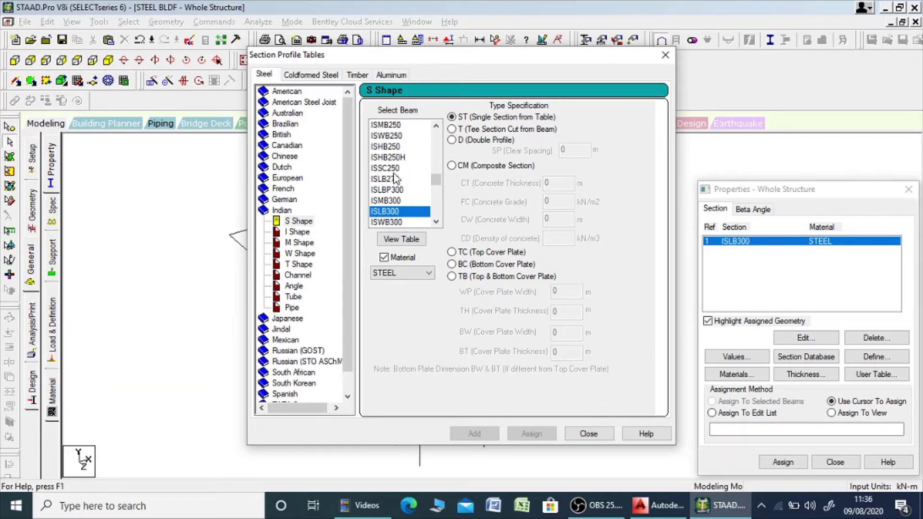
Look through the Indian S Shape beam list beyond ISLB300 for a further section
{"action": "left_click", "coordinate": [436, 222]}
{"action": "left_click", "coordinate": [437, 223]}
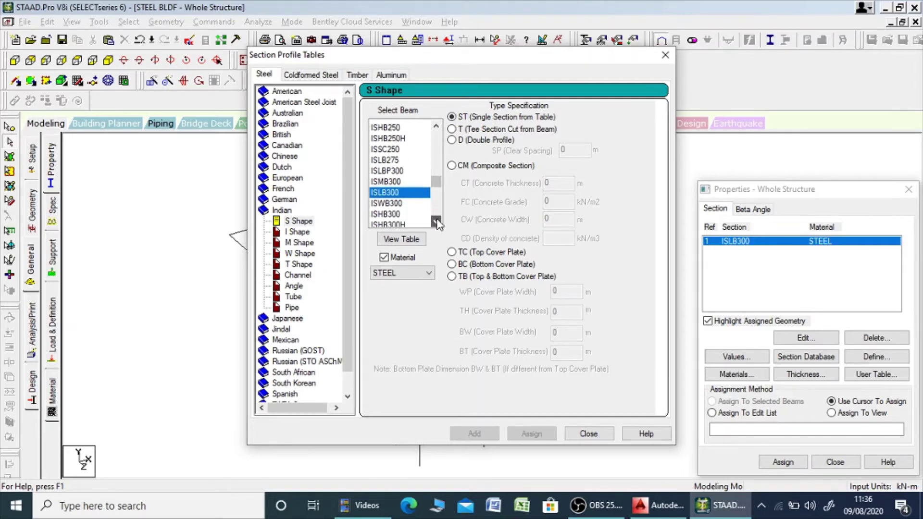
Add the Indian S-shape section ISMB350 in STEEL material to the model's section properties
{"action": "left_click", "coordinate": [436, 222]}
{"action": "left_click", "coordinate": [437, 222]}
{"action": "left_click", "coordinate": [437, 222]}
{"action": "left_click", "coordinate": [437, 222]}
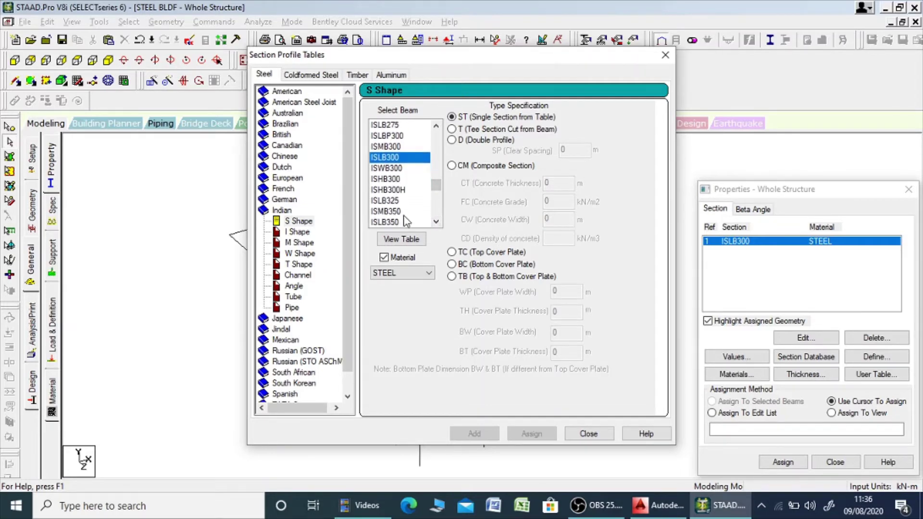
{"action": "left_click", "coordinate": [389, 212]}
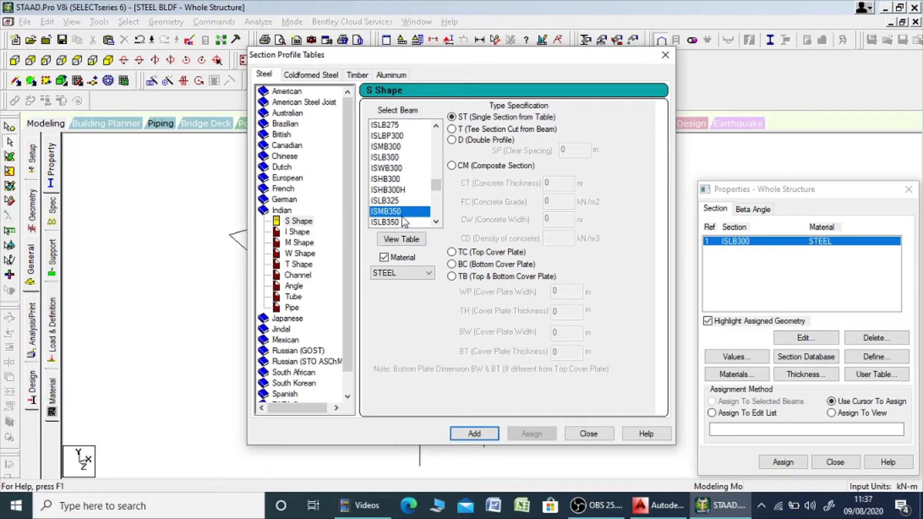
{"action": "left_click", "coordinate": [480, 434]}
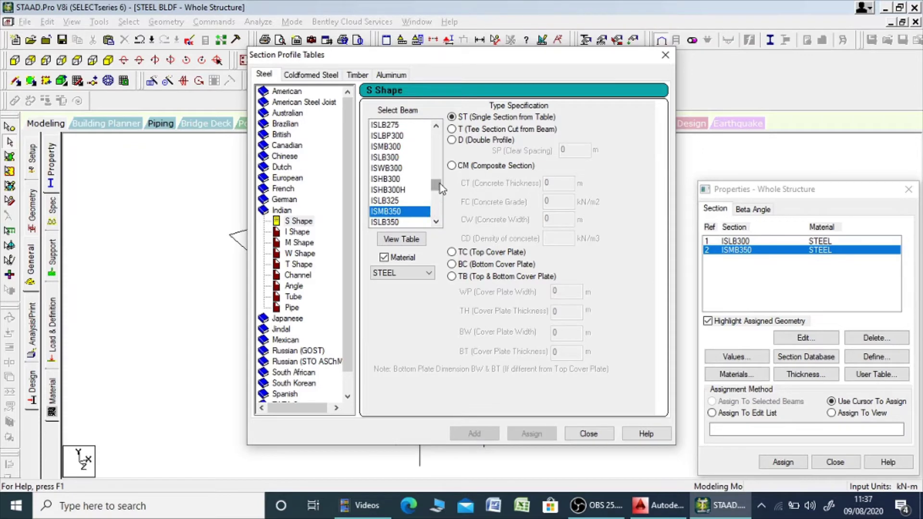
Add the Indian S-shape sections ISMB300 and ISMB200 in steel, and close the section profile tables
{"action": "left_click", "coordinate": [393, 147]}
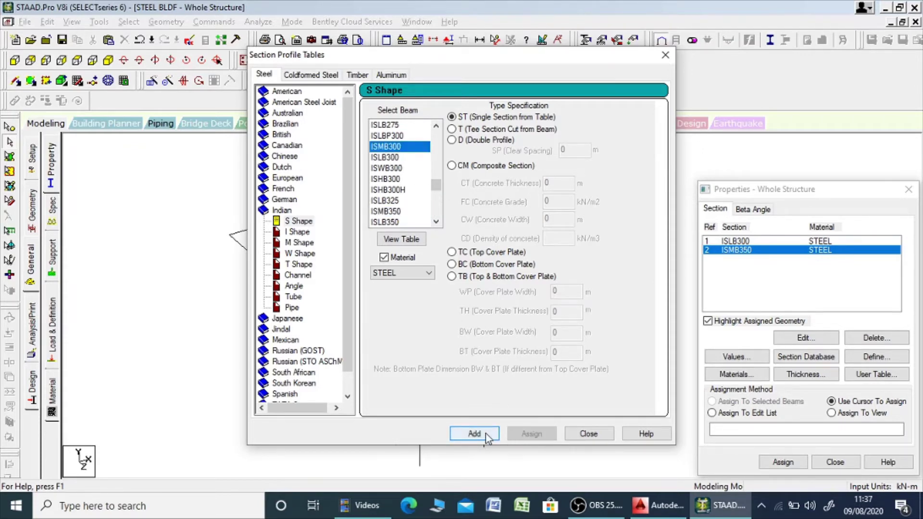
{"action": "left_click", "coordinate": [486, 434]}
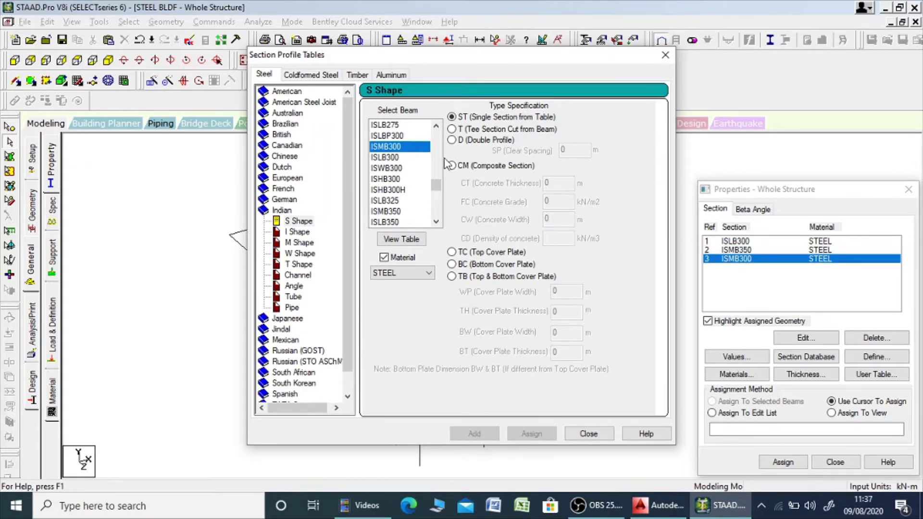
{"action": "left_click_drag", "start_coordinate": [439, 187], "coordinate": [438, 164]}
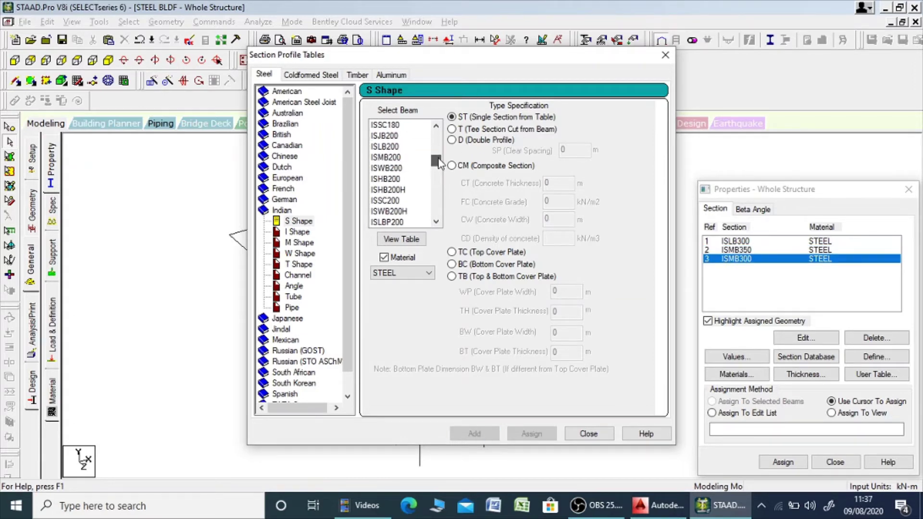
{"action": "left_click", "coordinate": [387, 157]}
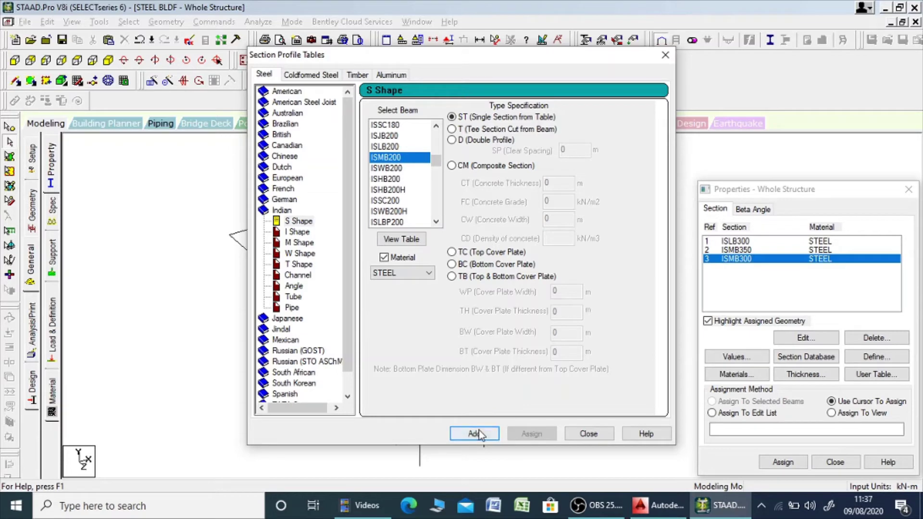
{"action": "left_click", "coordinate": [480, 433]}
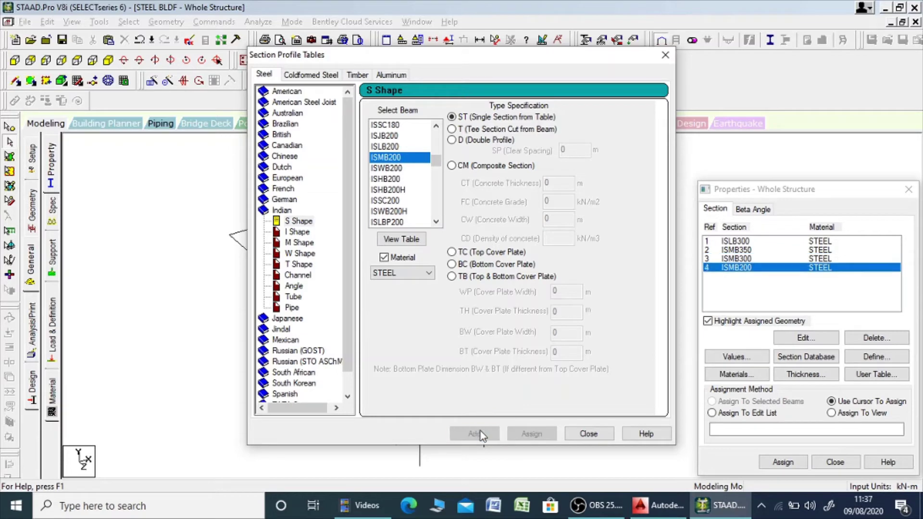
{"action": "left_click", "coordinate": [589, 433]}
Delete the ISLB300 section from the structure's property list and confirm the deletion
{"action": "left_click", "coordinate": [743, 241]}
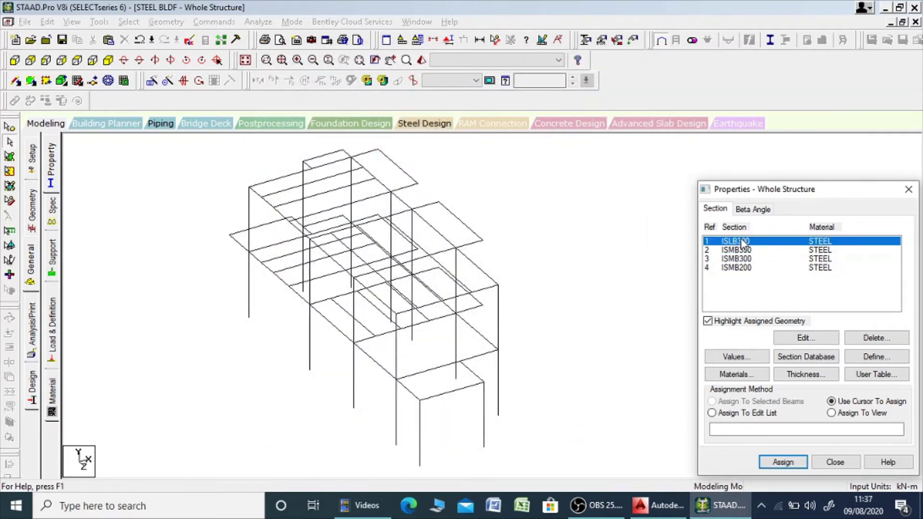
{"action": "left_click", "coordinate": [874, 338]}
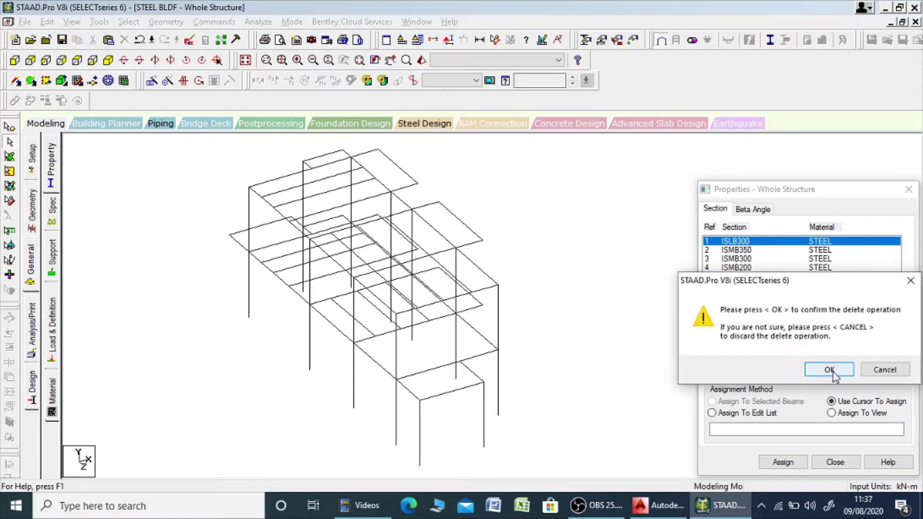
{"action": "left_click", "coordinate": [830, 370]}
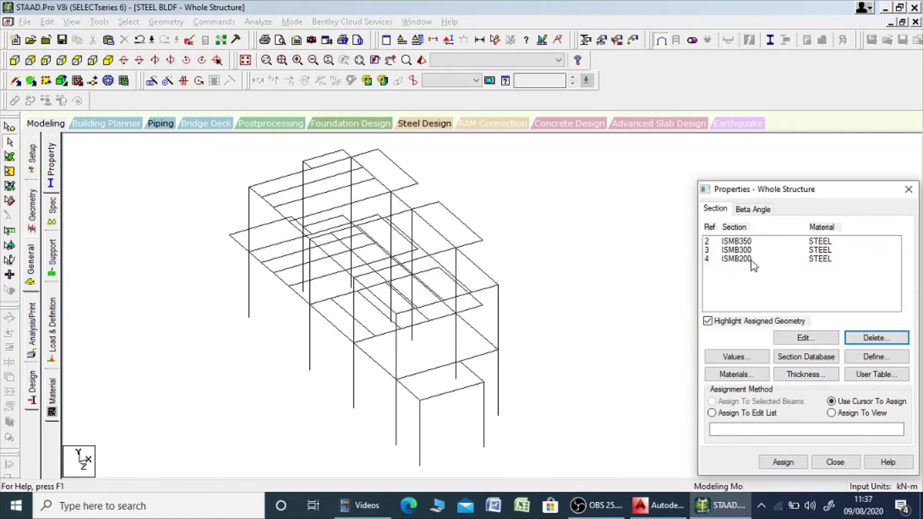
Assign the ISMB350 section to all columns parallel to the Y axis, accepting the auto save, and highlight the assigned members to check them
{"action": "left_click", "coordinate": [735, 242]}
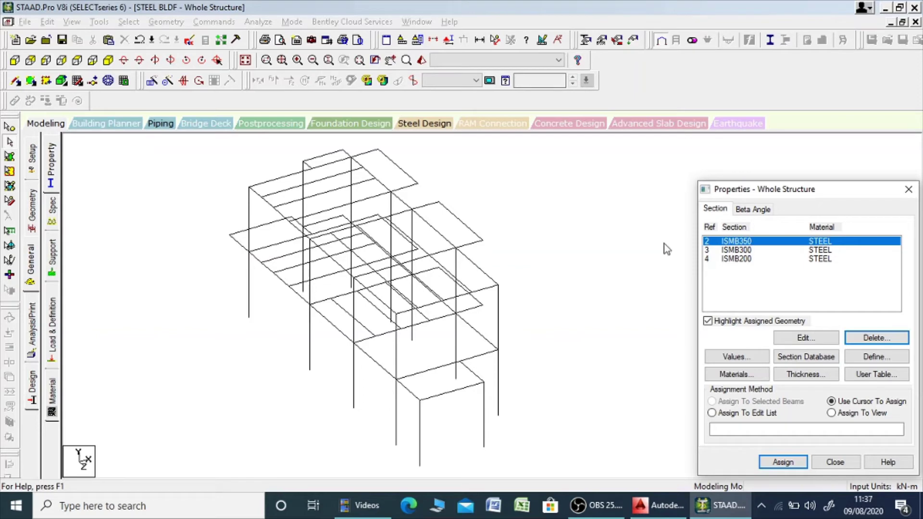
{"action": "left_click", "coordinate": [558, 217]}
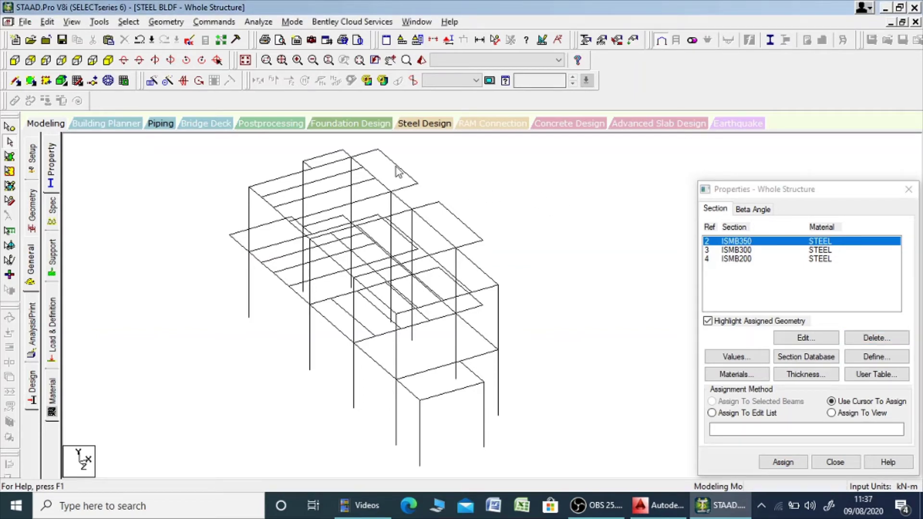
{"action": "left_click", "coordinate": [131, 22]}
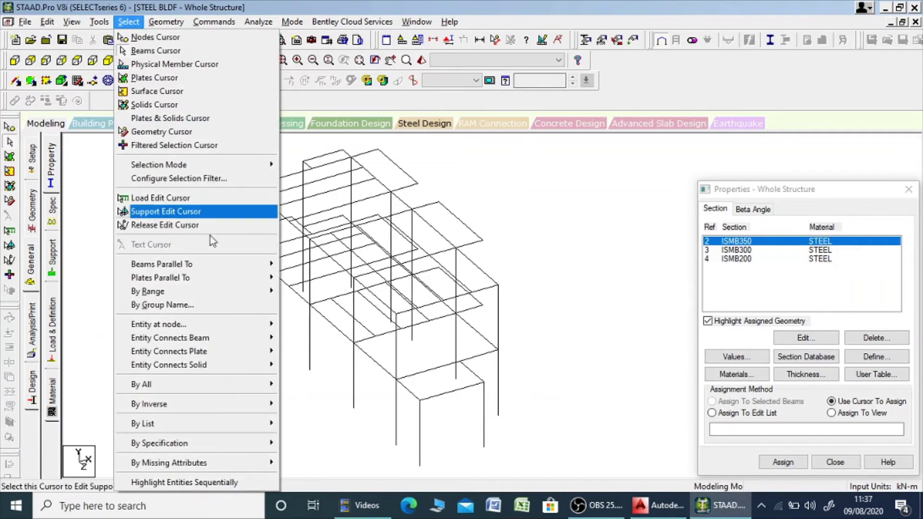
{"action": "mouse_move", "coordinate": [250, 264]}
{"action": "left_click", "coordinate": [317, 279]}
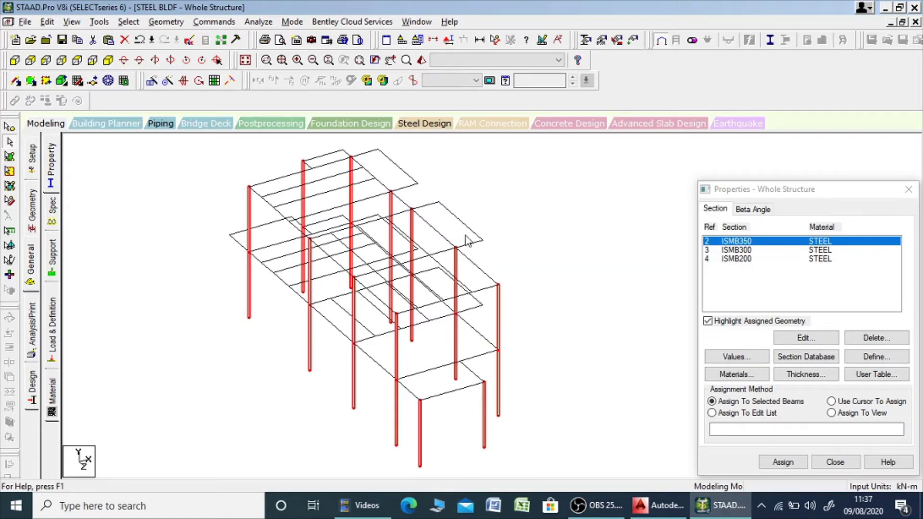
{"action": "left_click", "coordinate": [128, 22]}
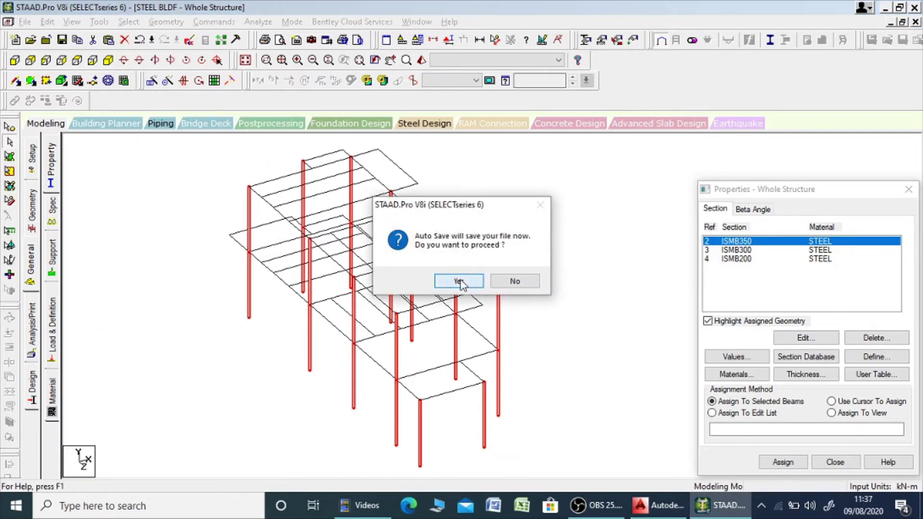
{"action": "left_click", "coordinate": [462, 283]}
{"action": "left_click", "coordinate": [388, 273]}
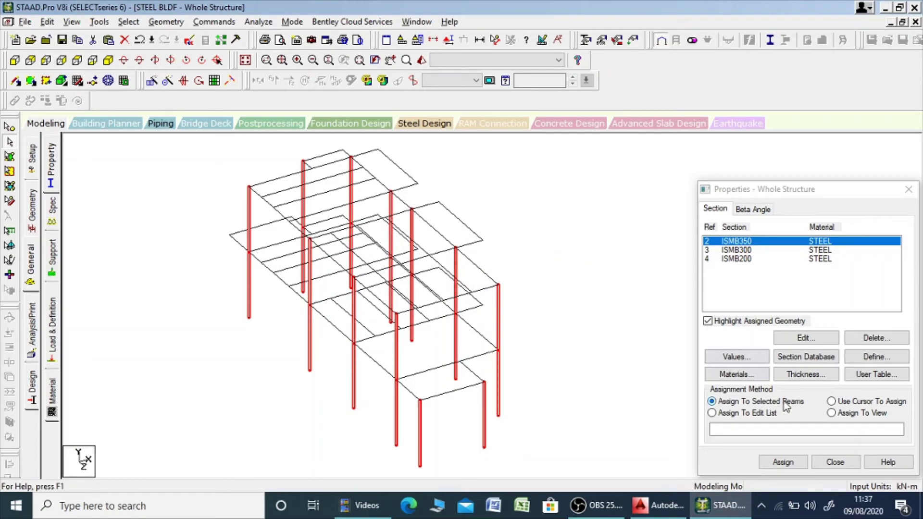
{"action": "left_click", "coordinate": [784, 462]}
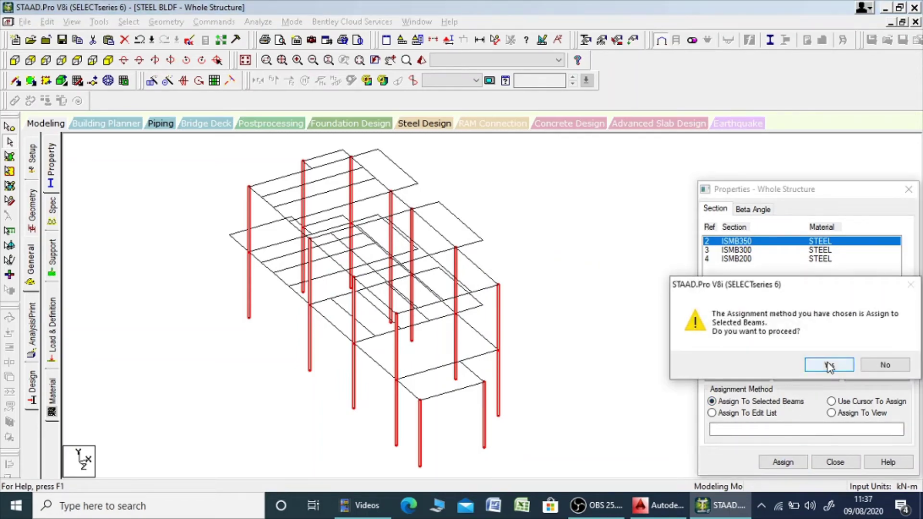
{"action": "left_click", "coordinate": [808, 364]}
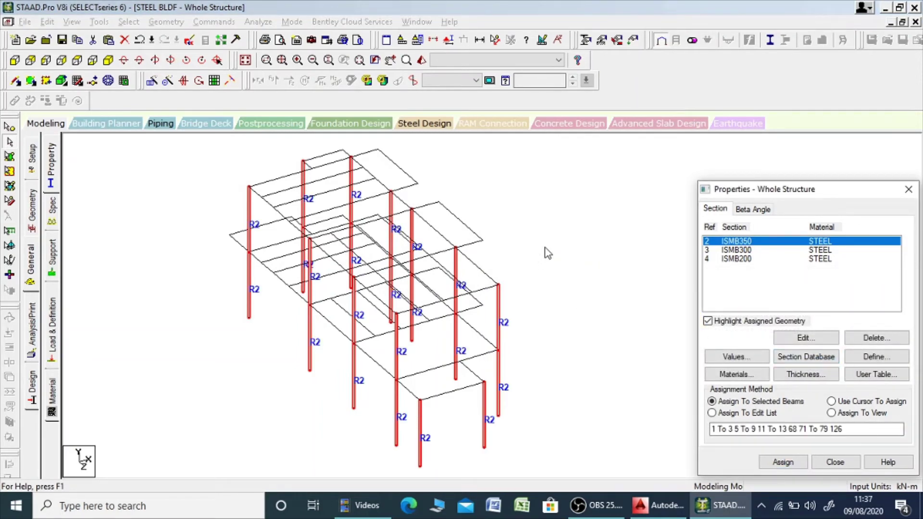
{"action": "left_click", "coordinate": [561, 227]}
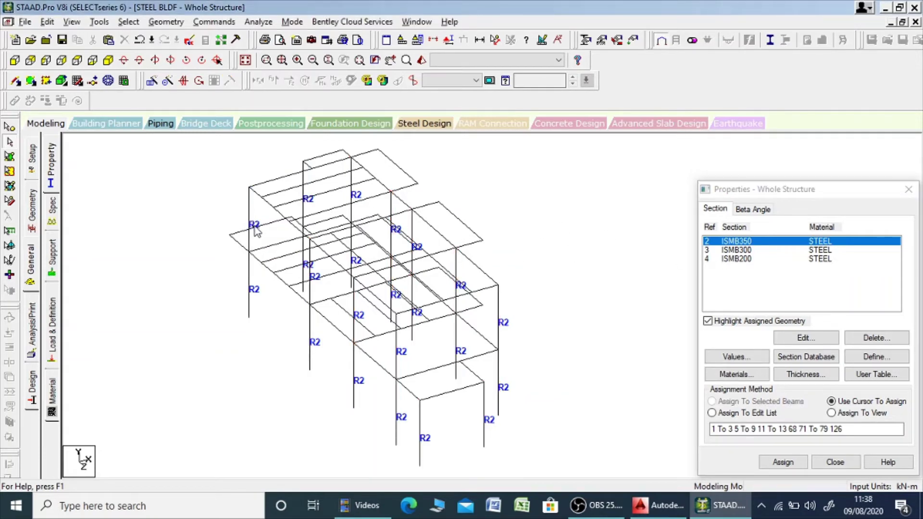
{"action": "left_click", "coordinate": [740, 242]}
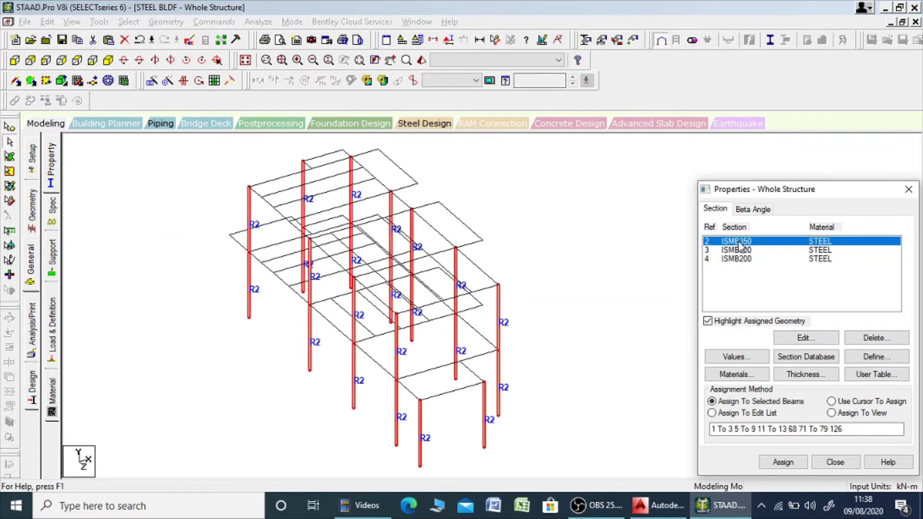
{"action": "left_click", "coordinate": [612, 212]}
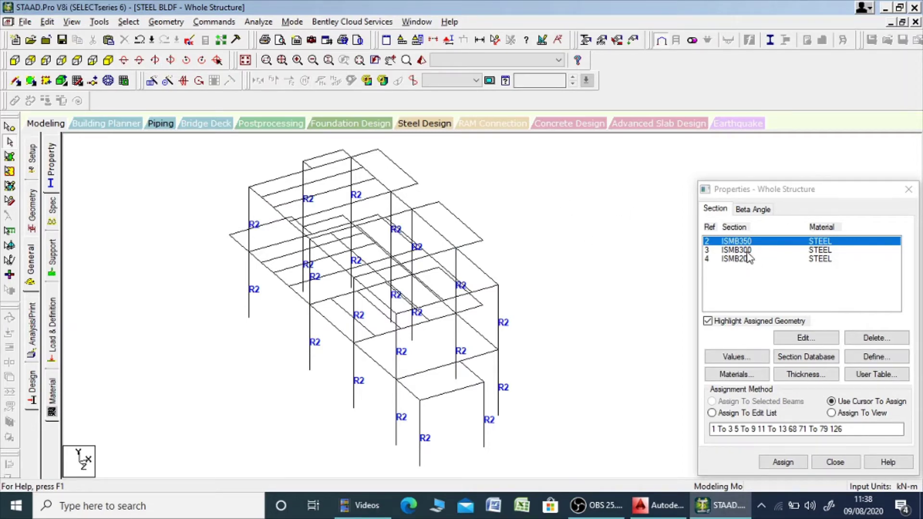
Isolate the lower storey's columns and floor beams in a new view in the active window, shown isometrically
{"action": "left_click", "coordinate": [15, 61]}
{"action": "left_click_drag", "start_coordinate": [175, 294], "coordinate": [583, 458]}
{"action": "right_click", "coordinate": [553, 435]}
{"action": "left_click", "coordinate": [588, 264]}
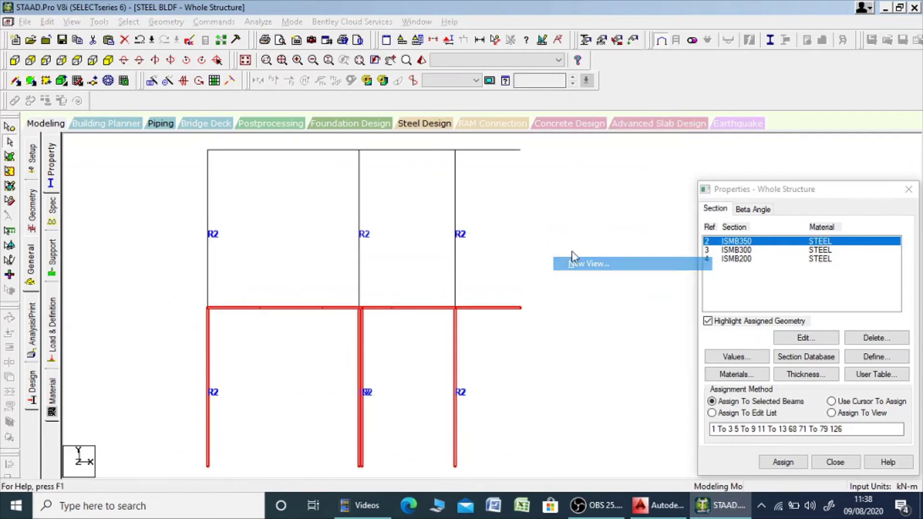
{"action": "left_click", "coordinate": [548, 235]}
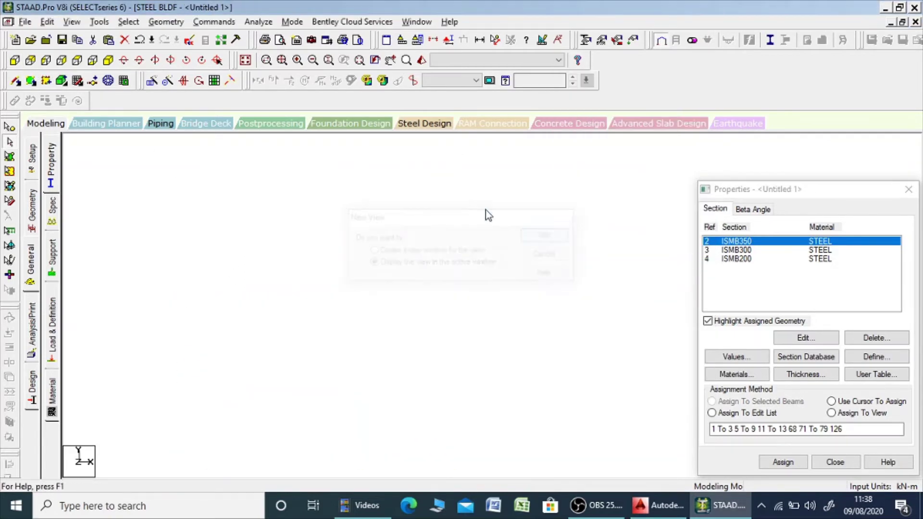
{"action": "left_click", "coordinate": [109, 62]}
{"action": "scroll", "coordinate": [385, 241], "scroll_direction": "down", "scroll_amount": 2}
{"action": "middle_click_drag", "start_coordinate": [409, 247], "coordinate": [334, 253]}
{"action": "scroll", "coordinate": [440, 264], "scroll_direction": "up", "scroll_amount": 2}
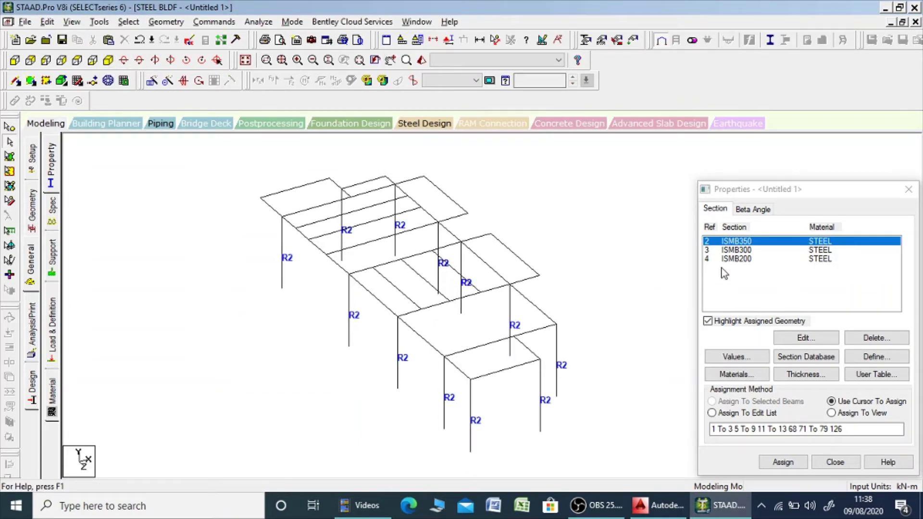
{"action": "scroll", "coordinate": [500, 257], "scroll_direction": "up", "scroll_amount": 2}
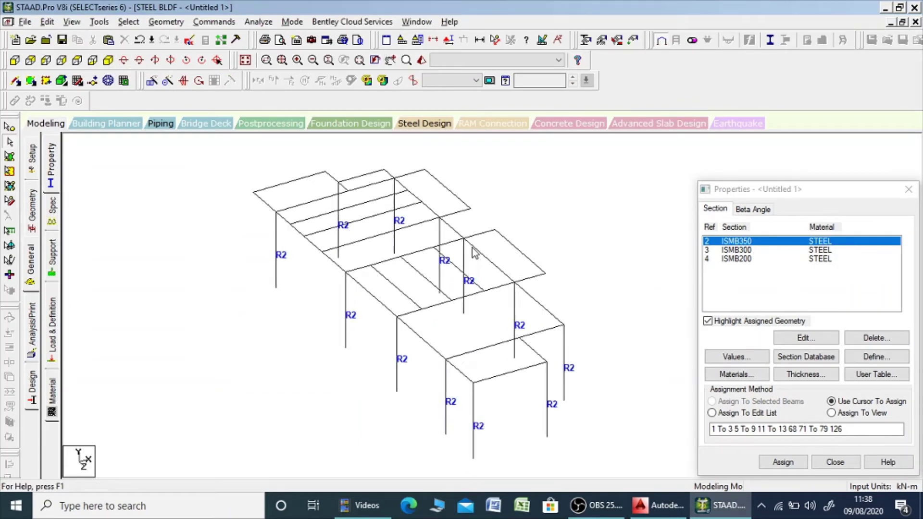
Choose the ISMB300 section and select the outer beams of the projecting bay at the floor's far end, leaving the column unselected
{"action": "left_click", "coordinate": [746, 251]}
{"action": "middle_click_drag", "start_coordinate": [543, 243], "coordinate": [557, 288]}
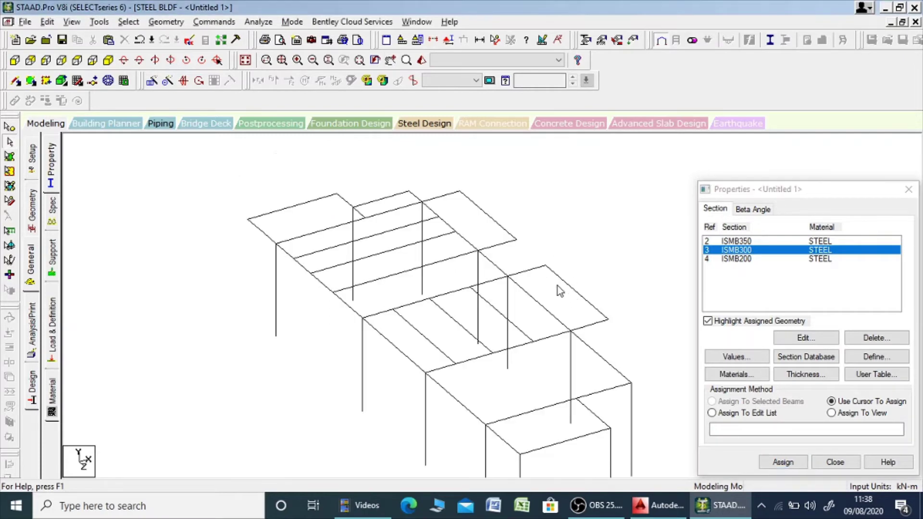
{"action": "left_click", "coordinate": [266, 235]}
{"action": "left_click", "coordinate": [274, 212]}
{"action": "left_click", "coordinate": [346, 205]}
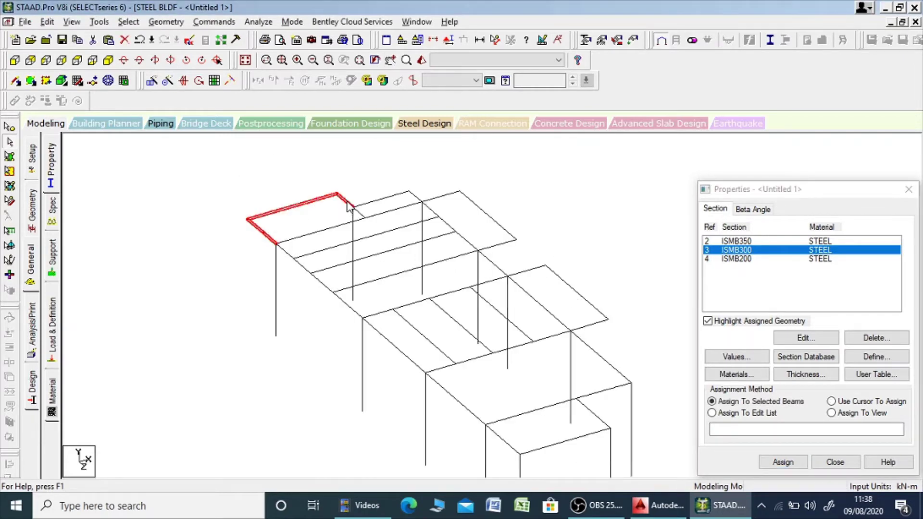
{"action": "left_click", "coordinate": [375, 202]}
{"action": "left_click", "coordinate": [358, 215]}
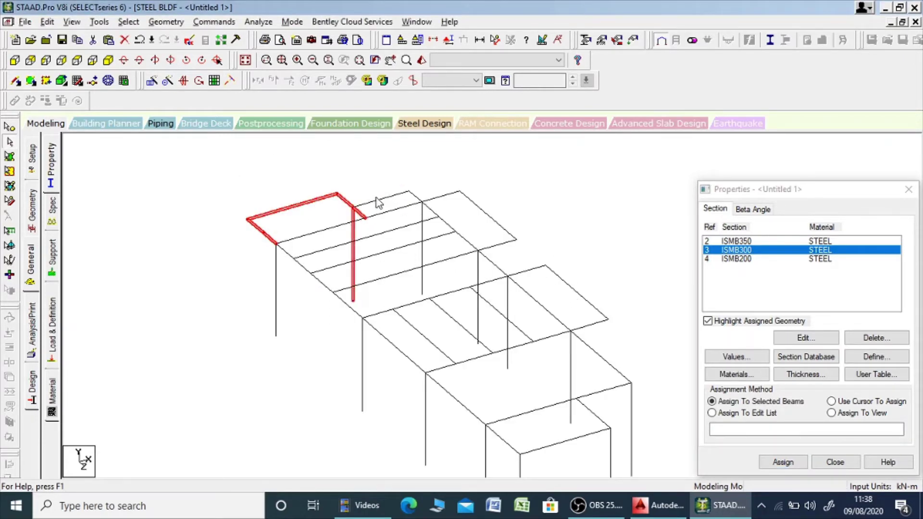
{"action": "left_click", "coordinate": [353, 276], "text": "ctrl"}
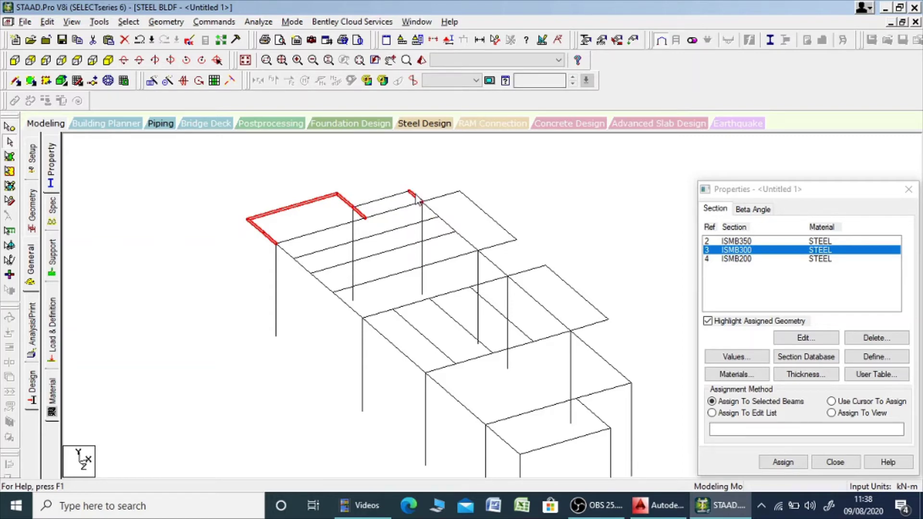
Add the far projecting balcony's three outer beams and the floor edge beams behind it to the selection
{"action": "left_click", "coordinate": [440, 197], "text": "ctrl"}
{"action": "left_click", "coordinate": [483, 211], "text": "ctrl"}
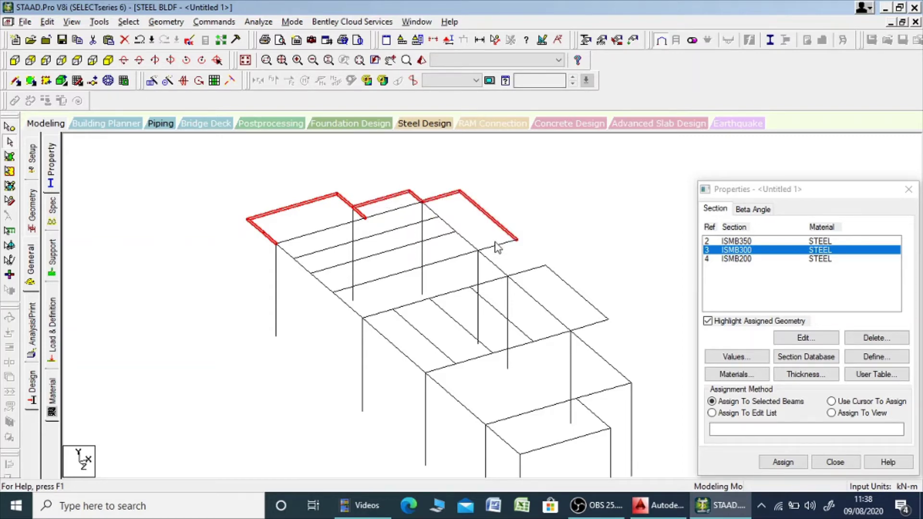
{"action": "left_click", "coordinate": [496, 244], "text": "ctrl"}
{"action": "left_click", "coordinate": [449, 223], "text": "ctrl"}
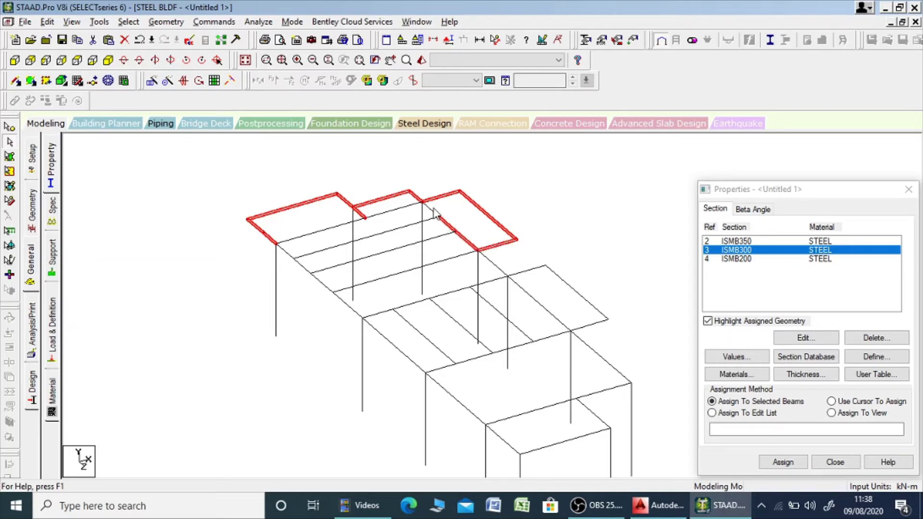
{"action": "left_click", "coordinate": [432, 209], "text": "ctrl"}
Add the middle side balcony's three outer beams and the adjoining beams along that long floor edge to the selection
{"action": "left_click", "coordinate": [499, 267], "text": "ctrl"}
{"action": "left_click", "coordinate": [519, 273], "text": "ctrl"}
{"action": "left_click", "coordinate": [553, 273], "text": "ctrl"}
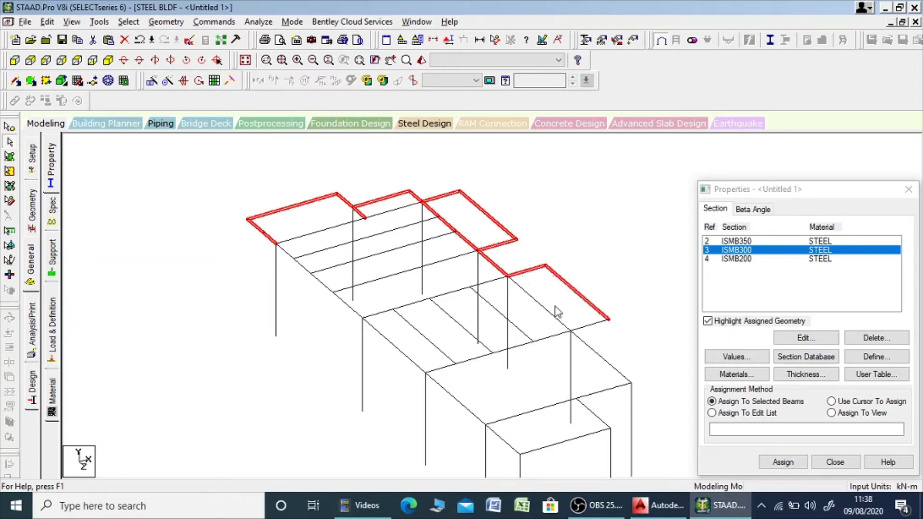
{"action": "left_click", "coordinate": [558, 317], "text": "ctrl"}
{"action": "left_click", "coordinate": [588, 344], "text": "ctrl"}
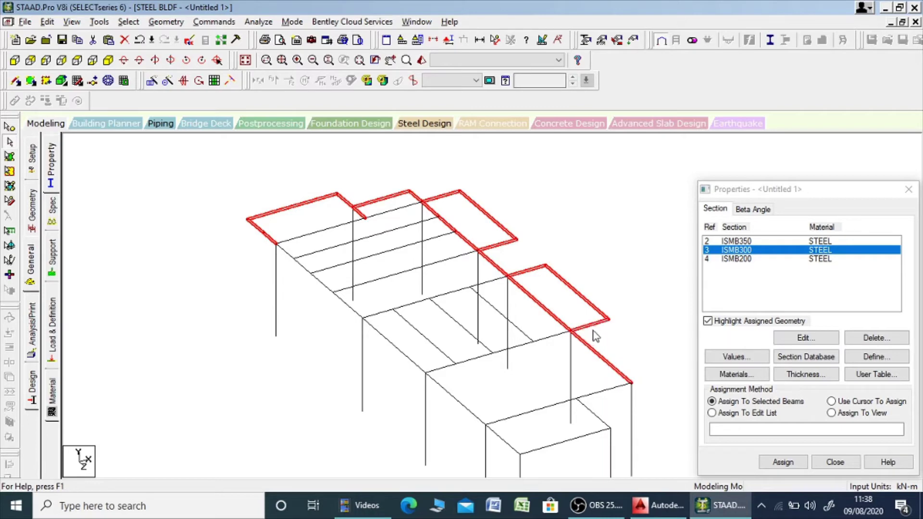
Add the beams along the floor's near end and the three outer beams of its projecting bay to the selection
{"action": "left_click", "coordinate": [616, 387], "text": "ctrl"}
{"action": "left_click", "coordinate": [540, 410], "text": "ctrl"}
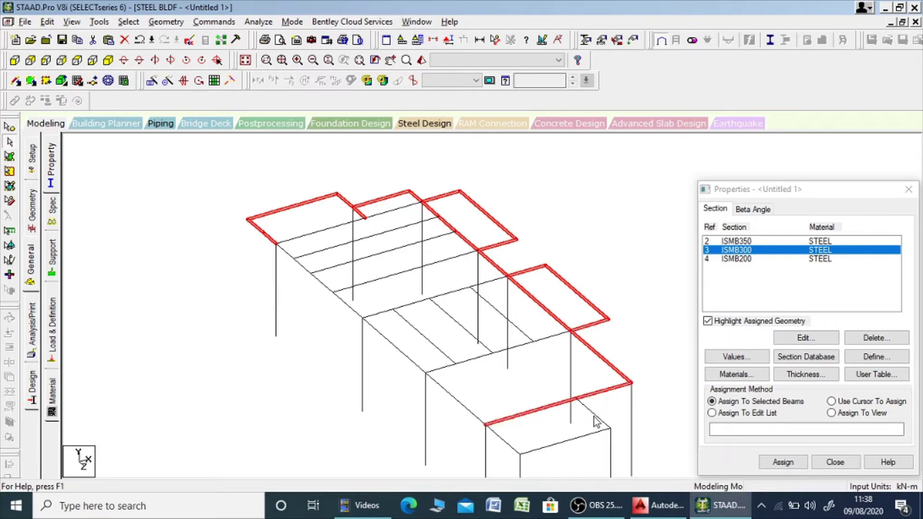
{"action": "left_click", "coordinate": [595, 416], "text": "ctrl"}
{"action": "left_click", "coordinate": [594, 433], "text": "ctrl"}
{"action": "left_click", "coordinate": [505, 443], "text": "ctrl"}
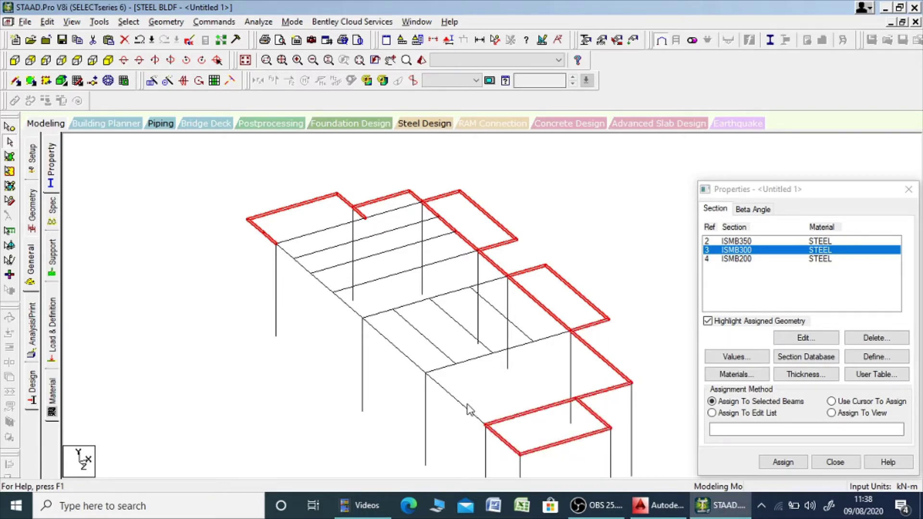
Add all beams along the opposite long edge of the floor, the side without balconies, to the selection
{"action": "left_click", "coordinate": [468, 408], "text": "ctrl"}
{"action": "left_click", "coordinate": [417, 364], "text": "ctrl"}
{"action": "left_click", "coordinate": [357, 312], "text": "ctrl"}
{"action": "left_click", "coordinate": [326, 285], "text": "ctrl"}
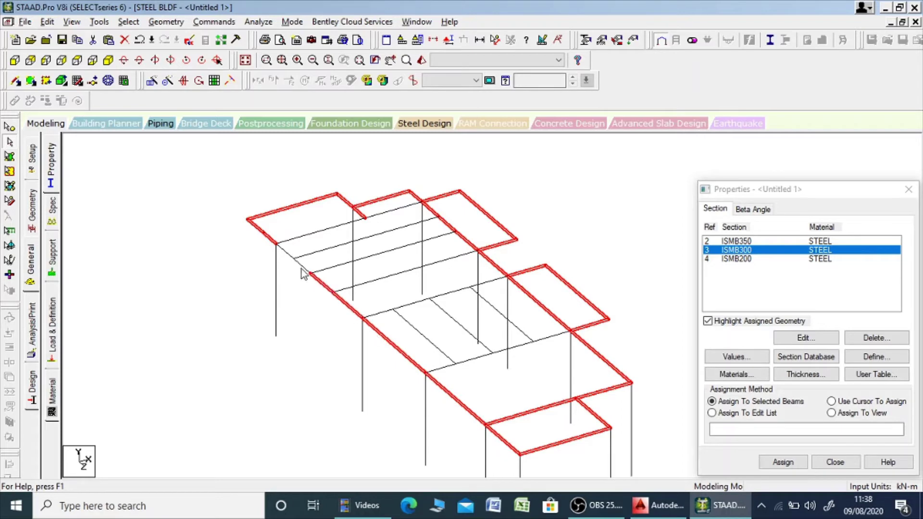
{"action": "left_click", "coordinate": [301, 266], "text": "ctrl"}
{"action": "left_click", "coordinate": [286, 254], "text": "ctrl"}
Assign the ISMB300 section to the selected perimeter and balcony beams, then clear the selection
{"action": "scroll", "coordinate": [435, 229], "scroll_direction": "down", "scroll_amount": 2}
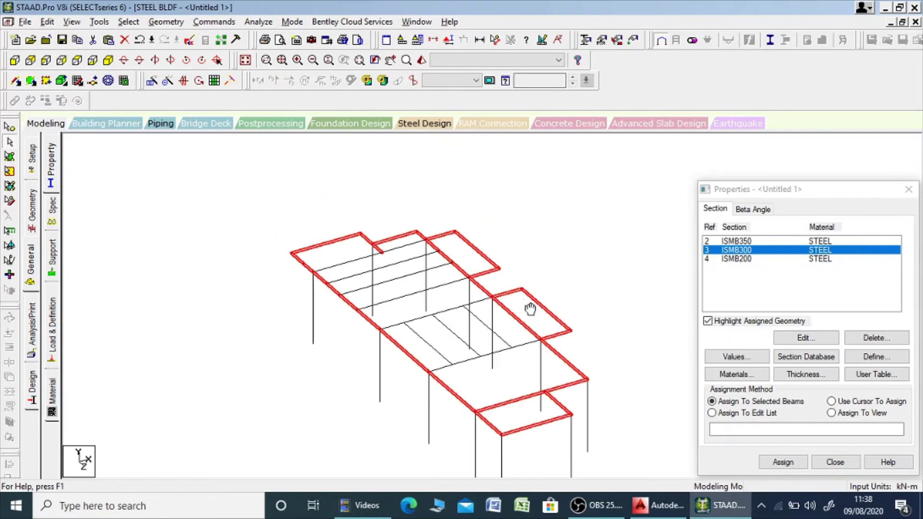
{"action": "middle_click_drag", "start_coordinate": [531, 308], "coordinate": [463, 258]}
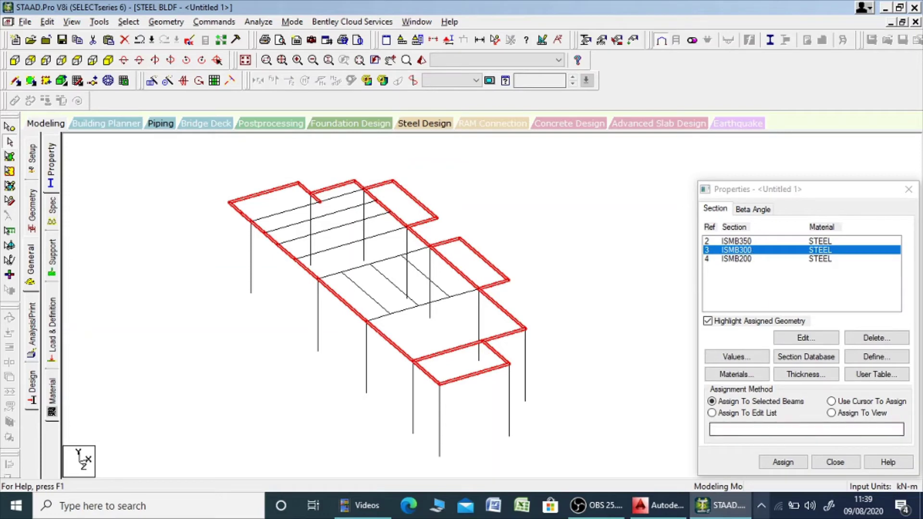
{"action": "left_click", "coordinate": [784, 463]}
{"action": "left_click", "coordinate": [829, 367]}
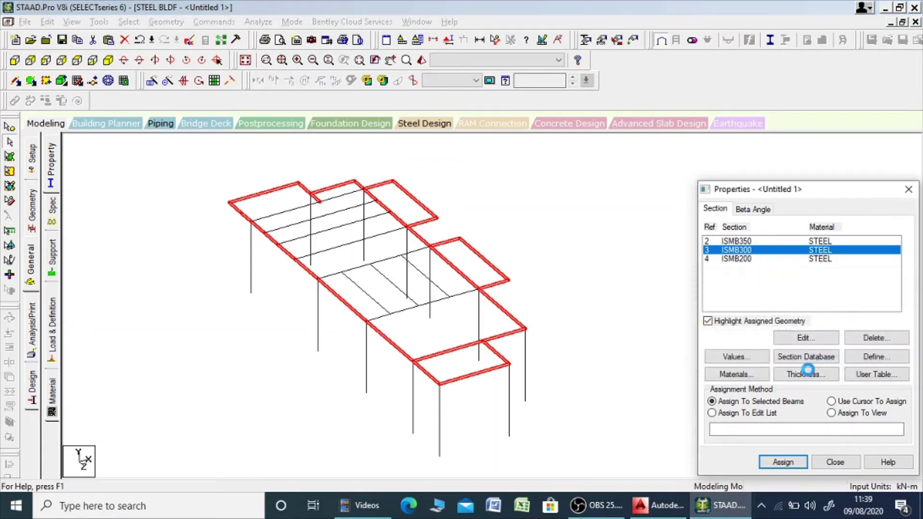
{"action": "left_click", "coordinate": [623, 282]}
Choose the ISMB200 section and select the three parallel cross beams between the long edges in the floor's far bay
{"action": "left_click", "coordinate": [732, 260]}
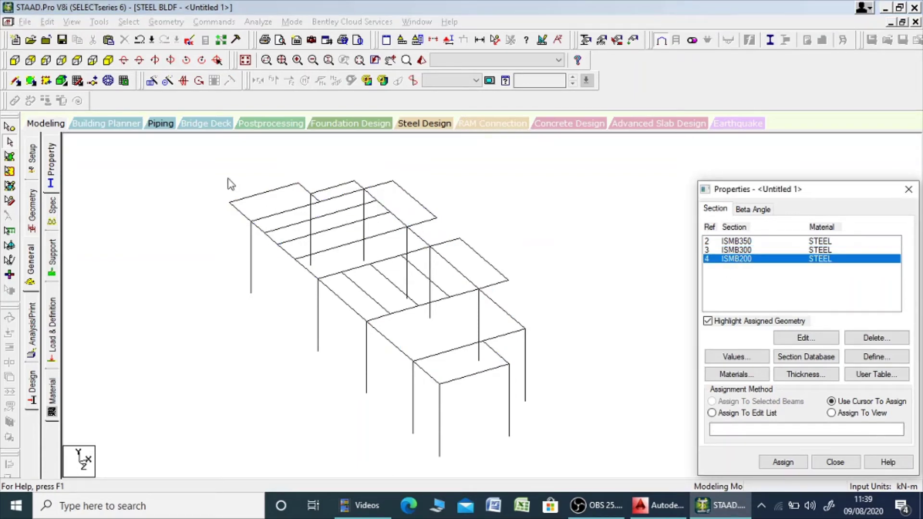
{"action": "left_click", "coordinate": [129, 22]}
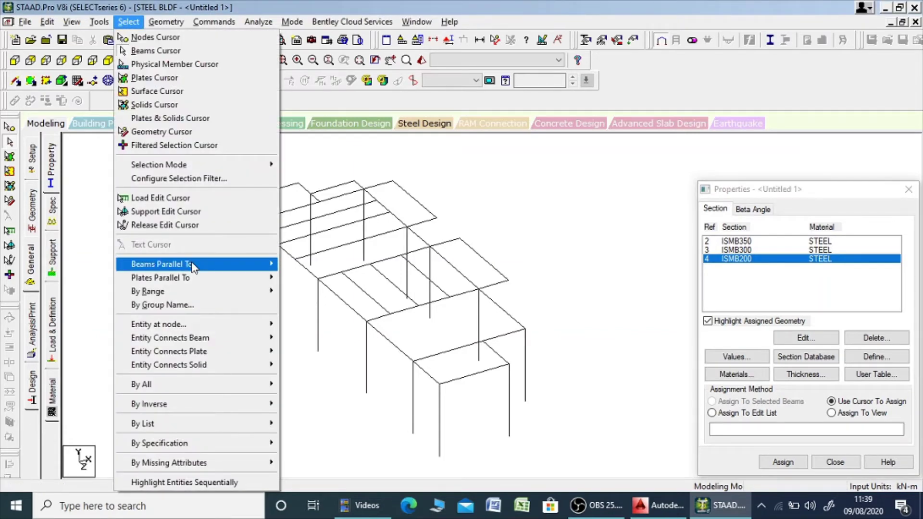
{"action": "mouse_move", "coordinate": [194, 266]}
{"action": "left_click", "coordinate": [507, 218]}
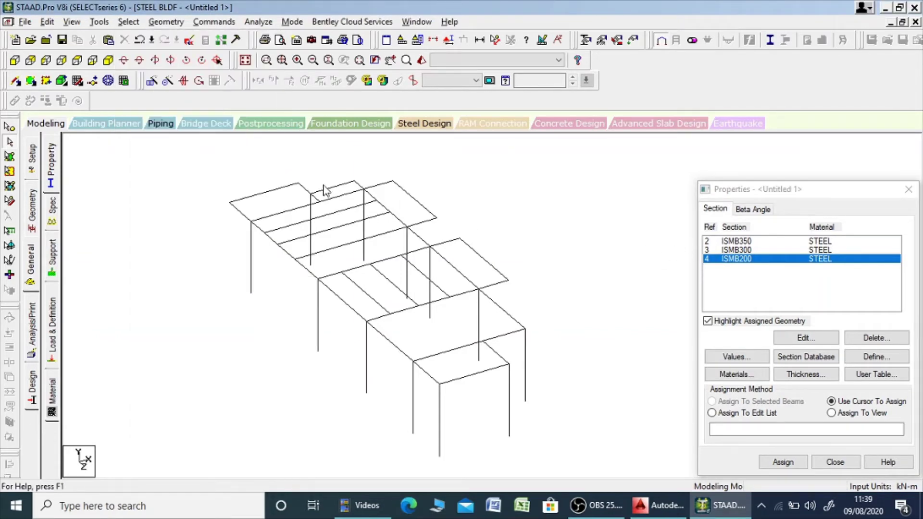
{"action": "left_click", "coordinate": [354, 207]}
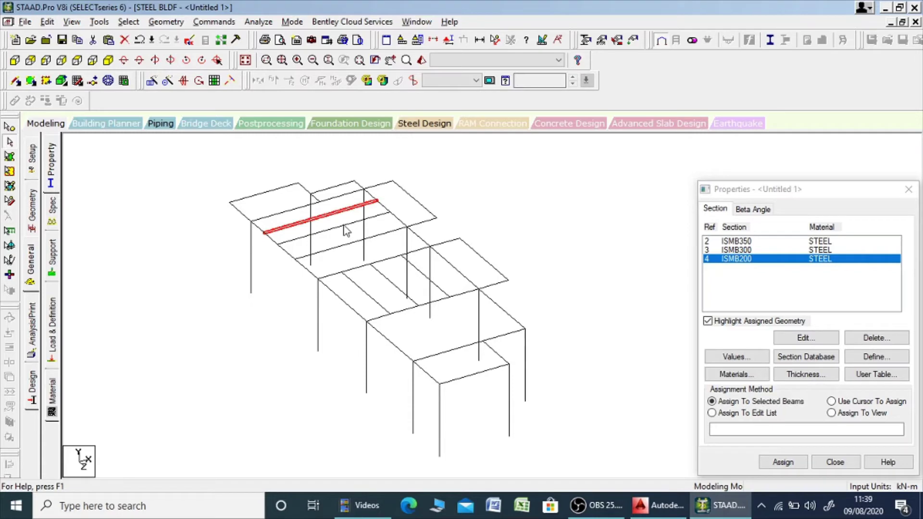
{"action": "left_click", "coordinate": [344, 226], "text": "ctrl"}
{"action": "left_click", "coordinate": [343, 246], "text": "ctrl"}
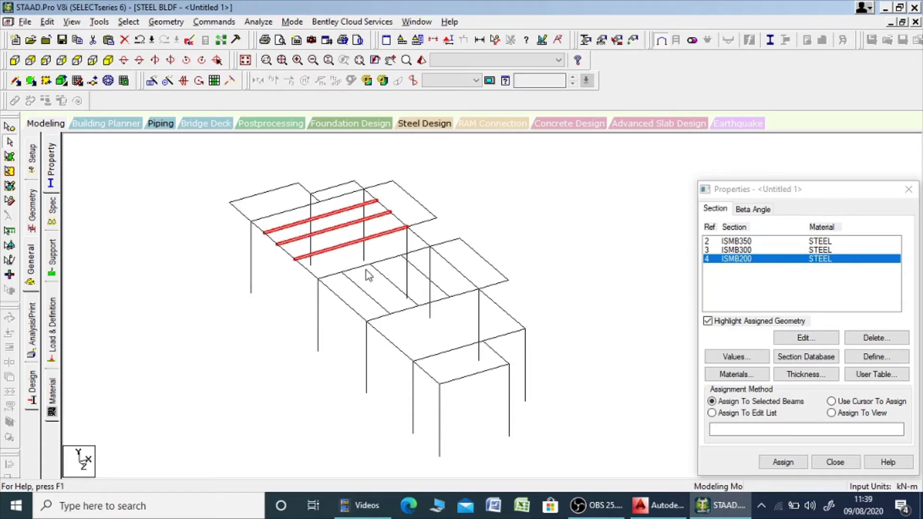
Add the middle bay's three lengthwise secondary beams to the selection and assign ISMB200 to all selected beams
{"action": "left_click", "coordinate": [361, 288], "text": "ctrl"}
{"action": "left_click", "coordinate": [399, 289], "text": "ctrl"}
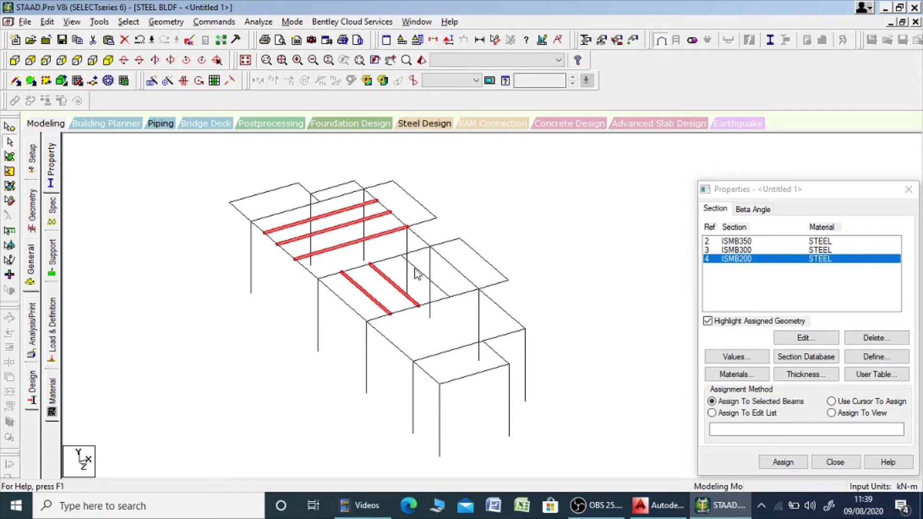
{"action": "left_click", "coordinate": [414, 269], "text": "ctrl"}
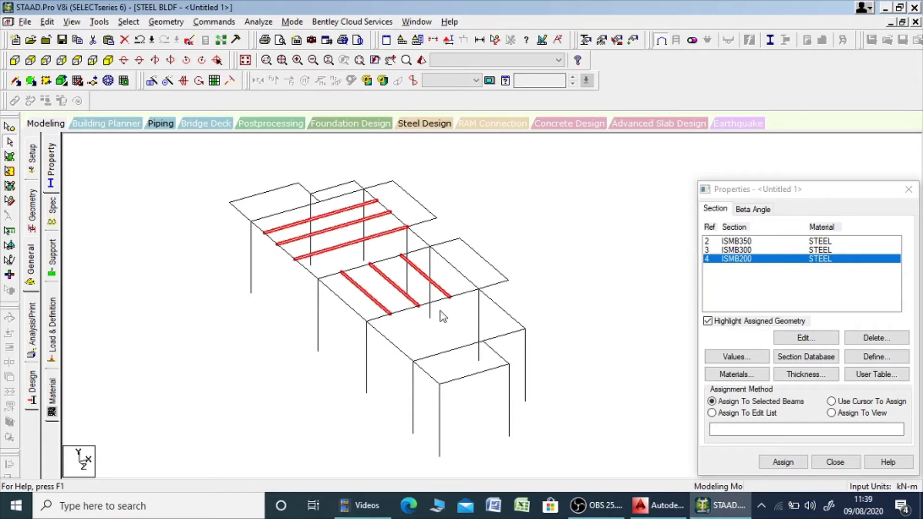
{"action": "left_click", "coordinate": [783, 462]}
{"action": "left_click", "coordinate": [819, 366]}
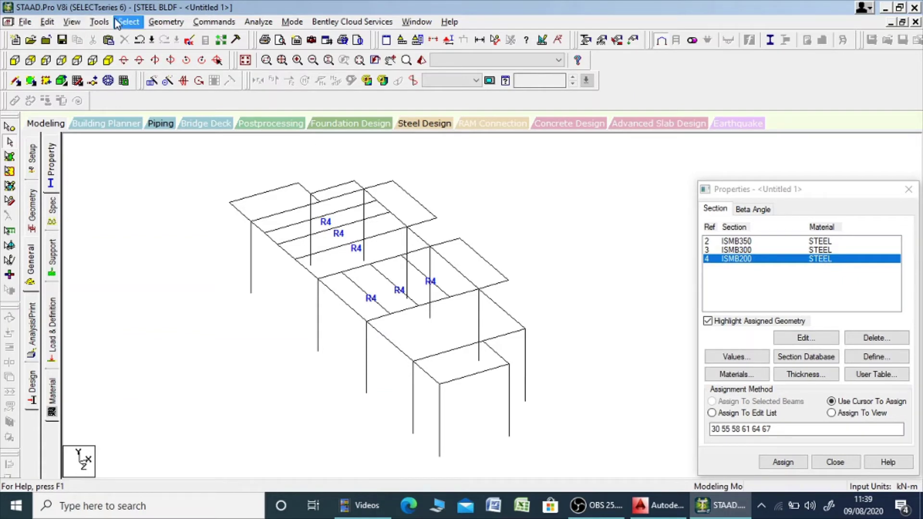
Select the members with a missing property to check which floor beams still need a section
{"action": "left_click", "coordinate": [127, 22]}
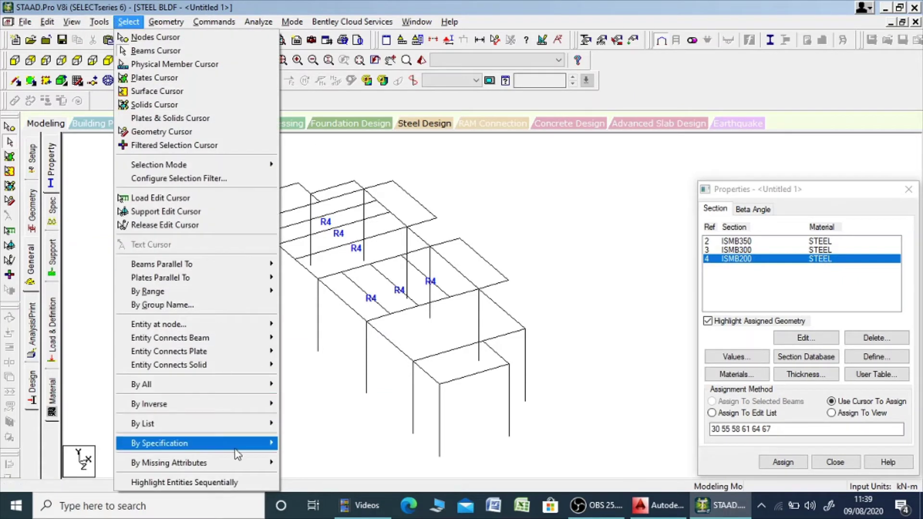
{"action": "mouse_move", "coordinate": [240, 463]}
{"action": "left_click", "coordinate": [347, 407]}
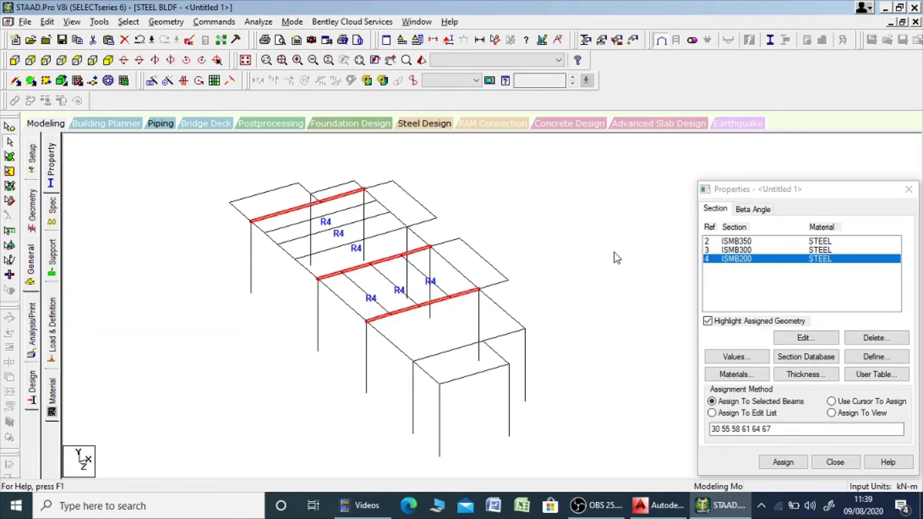
Choose the ISMB300 section and select the far column-line cross beam, the nearest far-bay cross beam, and the middle bay's far cross beam
{"action": "left_click", "coordinate": [746, 252]}
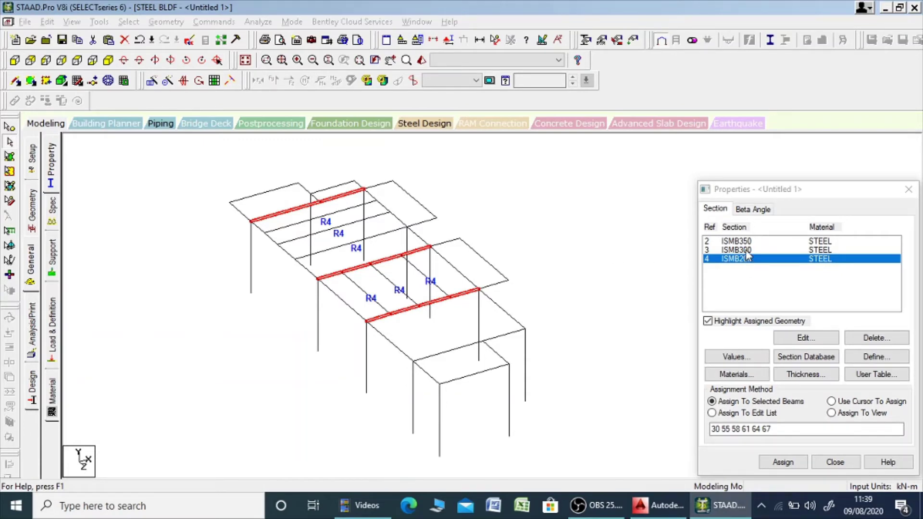
{"action": "left_click", "coordinate": [517, 206]}
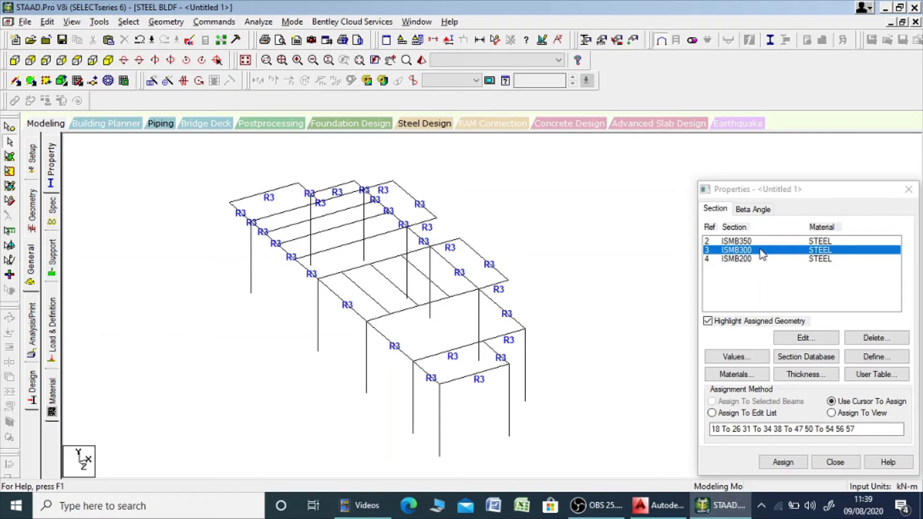
{"action": "left_click", "coordinate": [285, 212]}
{"action": "left_click", "coordinate": [340, 198], "text": "ctrl"}
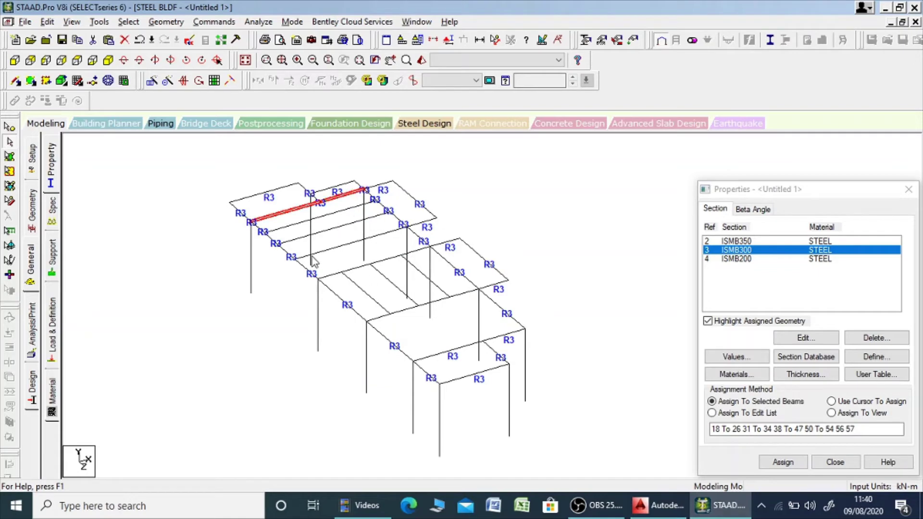
{"action": "left_click", "coordinate": [348, 244], "text": "ctrl"}
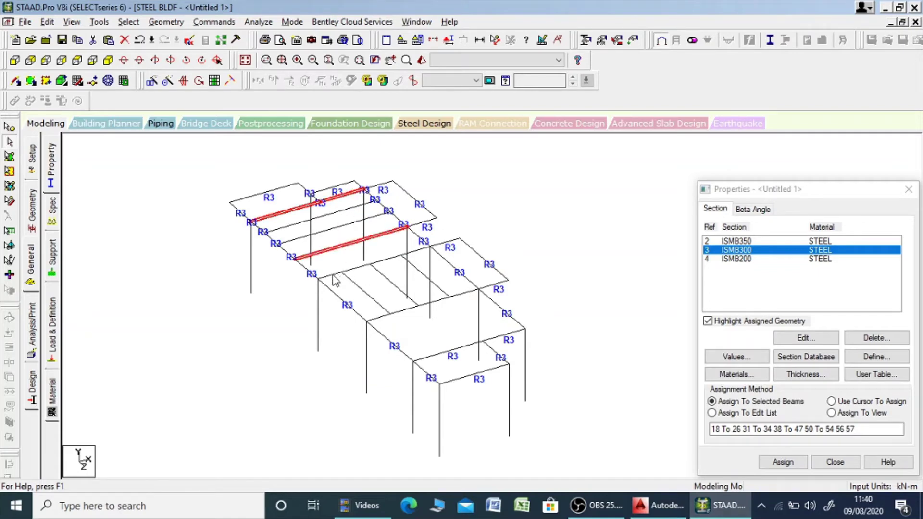
{"action": "left_click", "coordinate": [330, 275], "text": "ctrl"}
{"action": "left_click", "coordinate": [356, 266], "text": "ctrl"}
{"action": "left_click", "coordinate": [386, 259], "text": "ctrl"}
{"action": "left_click", "coordinate": [416, 250], "text": "ctrl"}
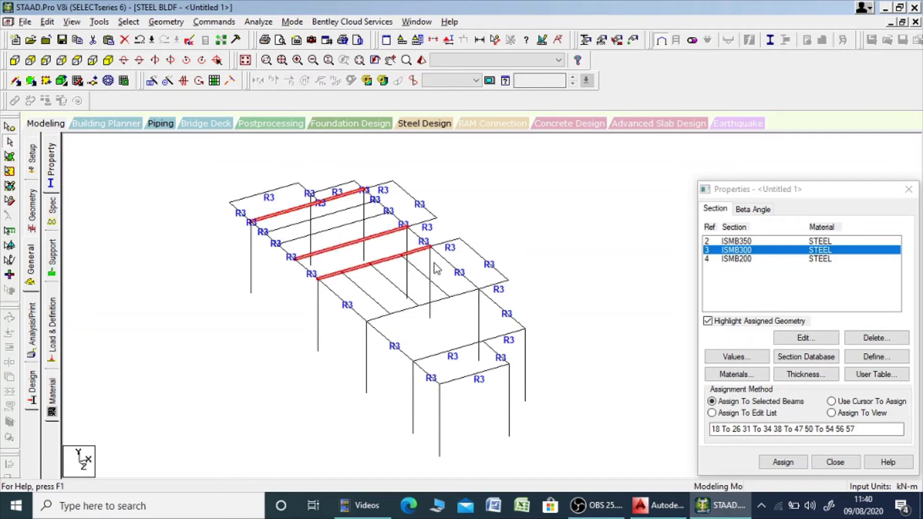
Add all segments of the middle bay's near cross beam to the selection and assign ISMB300 to the selected beams
{"action": "left_click", "coordinate": [379, 317], "text": "ctrl"}
{"action": "left_click", "coordinate": [406, 310], "text": "ctrl"}
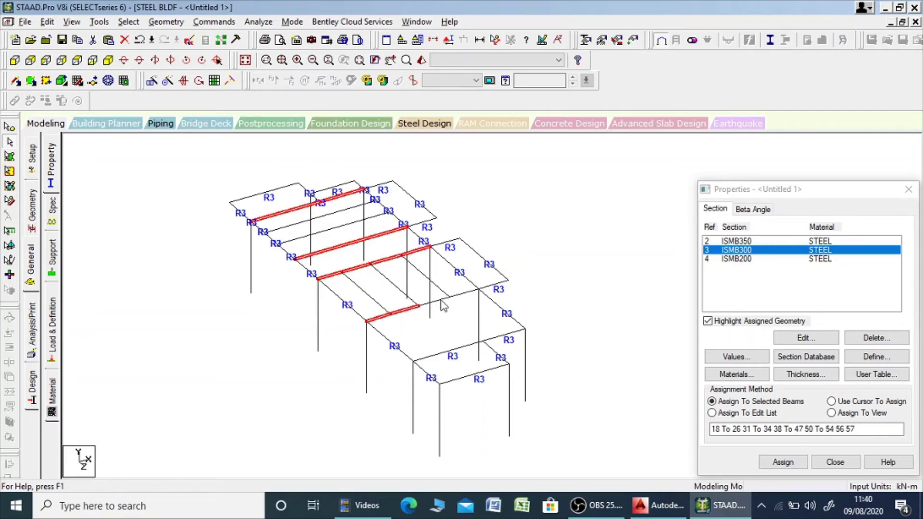
{"action": "left_click", "coordinate": [437, 301], "text": "ctrl"}
{"action": "left_click", "coordinate": [464, 295], "text": "ctrl"}
{"action": "left_click", "coordinate": [784, 462]}
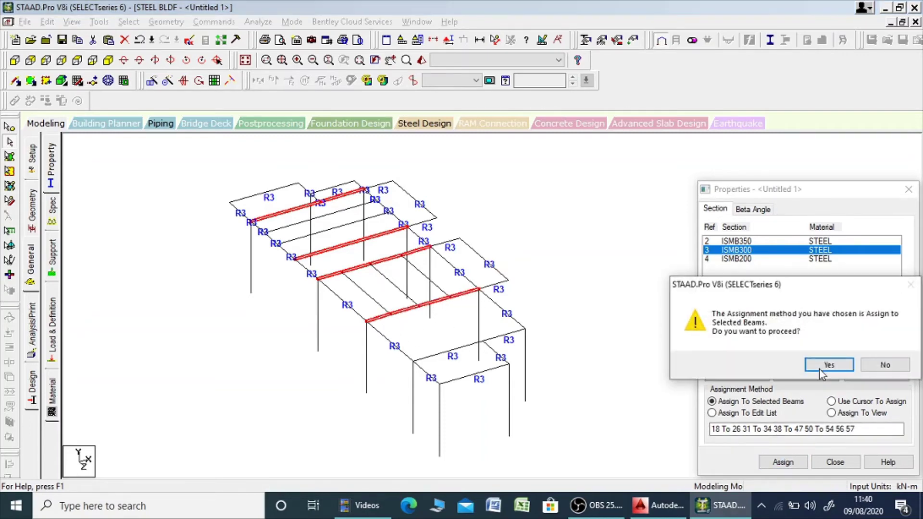
{"action": "left_click", "coordinate": [822, 366]}
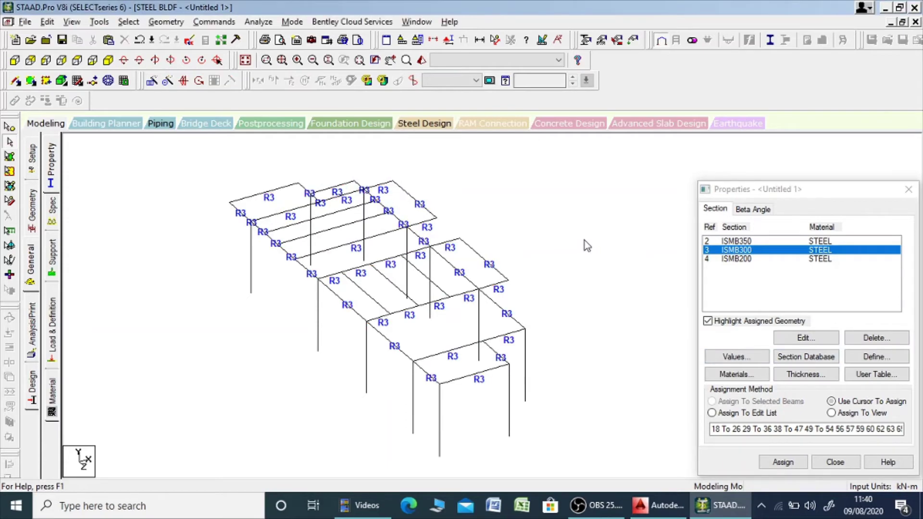
Check the isolated lower storey again for members with a missing property
{"action": "left_click", "coordinate": [128, 22]}
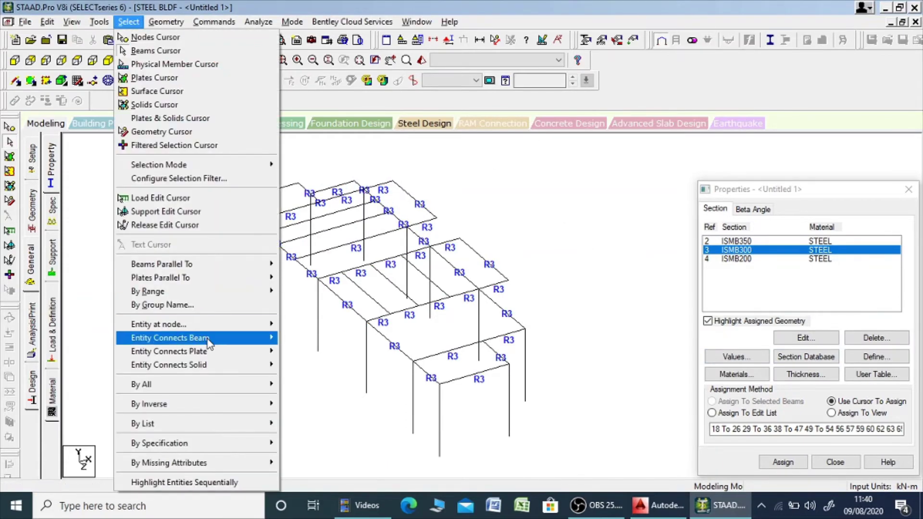
{"action": "mouse_move", "coordinate": [229, 463]}
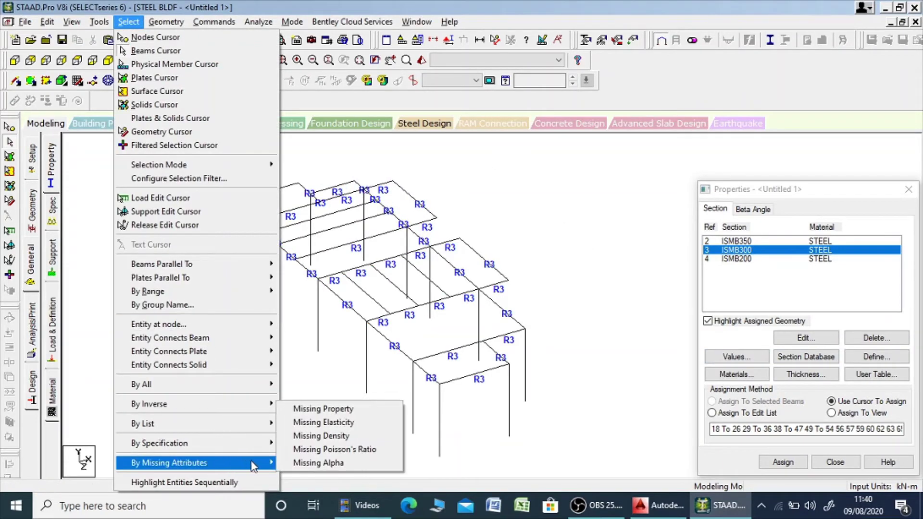
{"action": "left_click", "coordinate": [341, 408]}
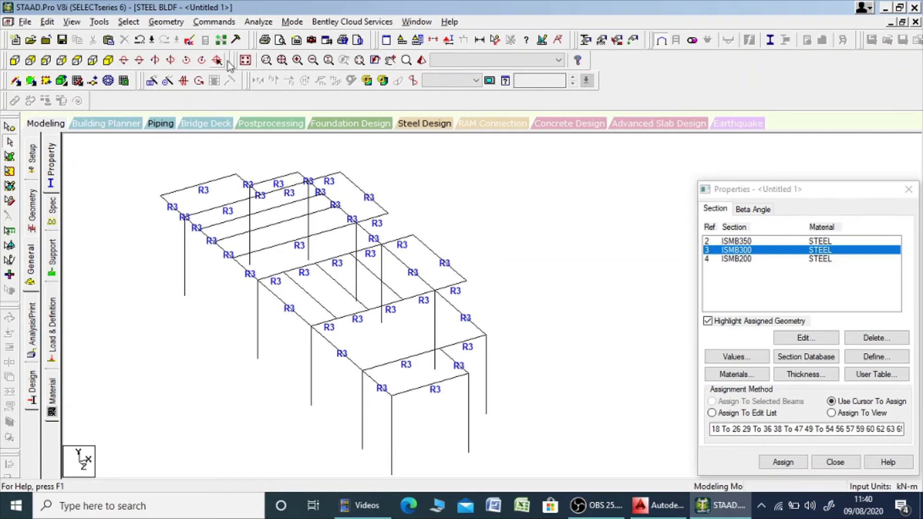
Isolate the whole structure's upper-storey columns and roof beams in a new isometric view and highlight the members assigned ISMB350
{"action": "left_click", "coordinate": [246, 60]}
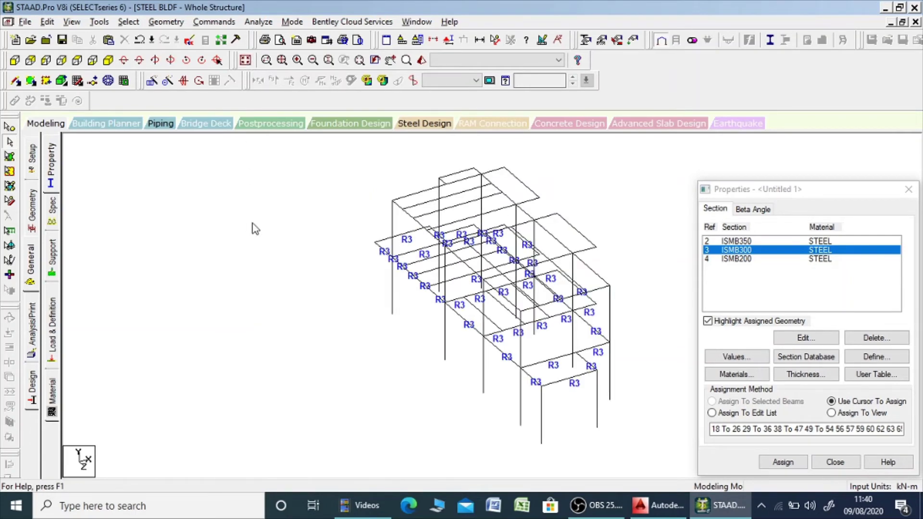
{"action": "left_click", "coordinate": [15, 60]}
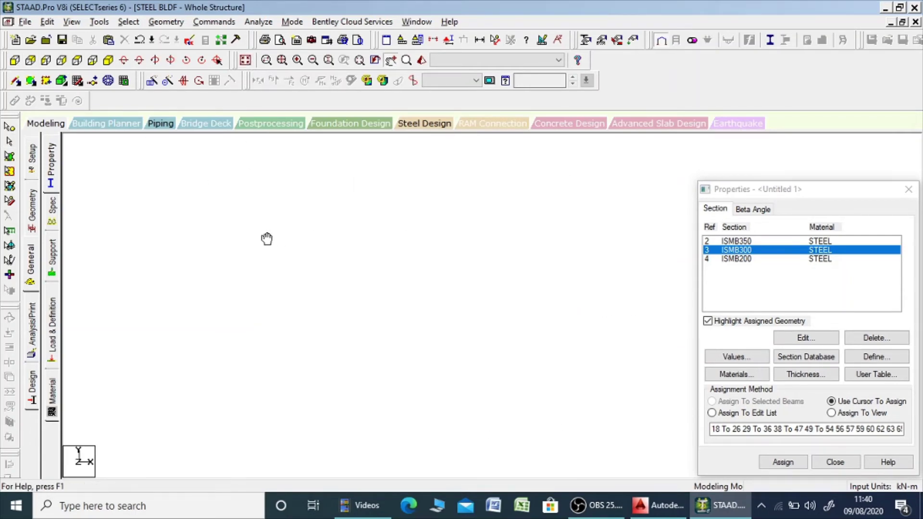
{"action": "left_click_drag", "start_coordinate": [235, 172], "coordinate": [569, 289]}
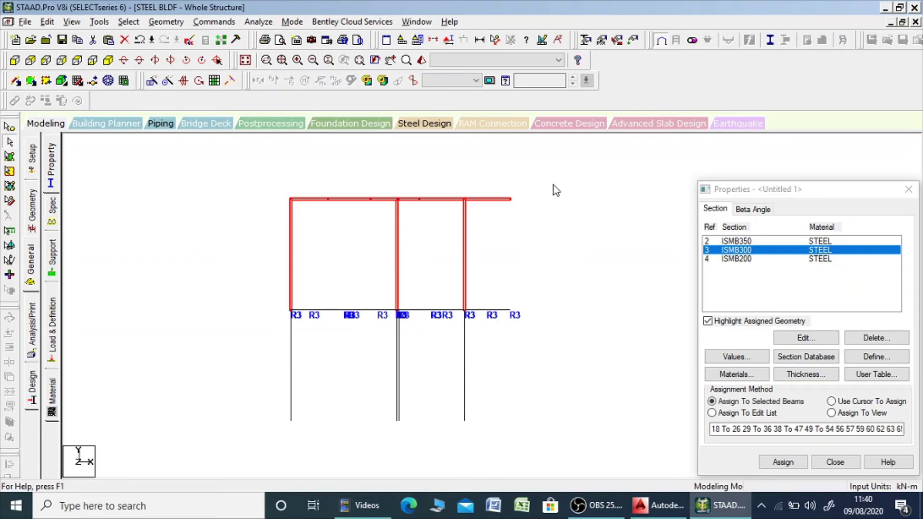
{"action": "right_click", "coordinate": [553, 186]}
{"action": "left_click", "coordinate": [630, 347]}
{"action": "left_click", "coordinate": [547, 236]}
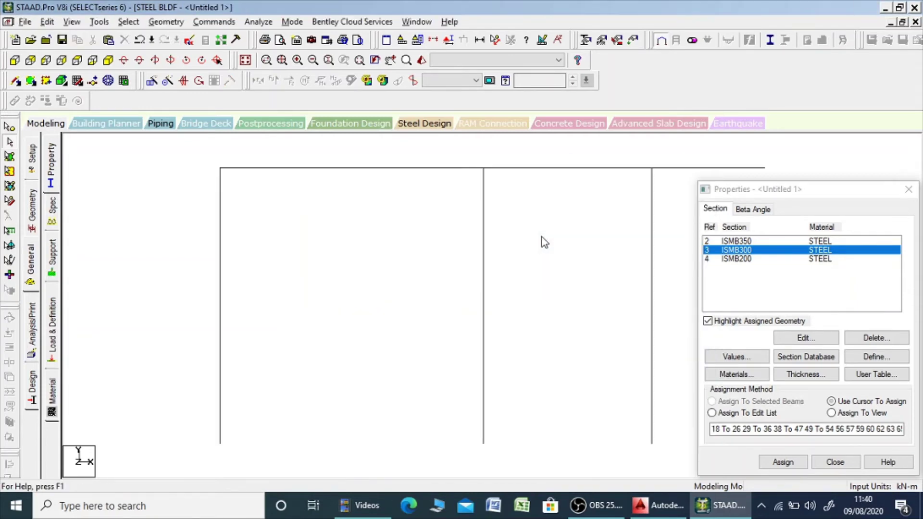
{"action": "left_click", "coordinate": [124, 60]}
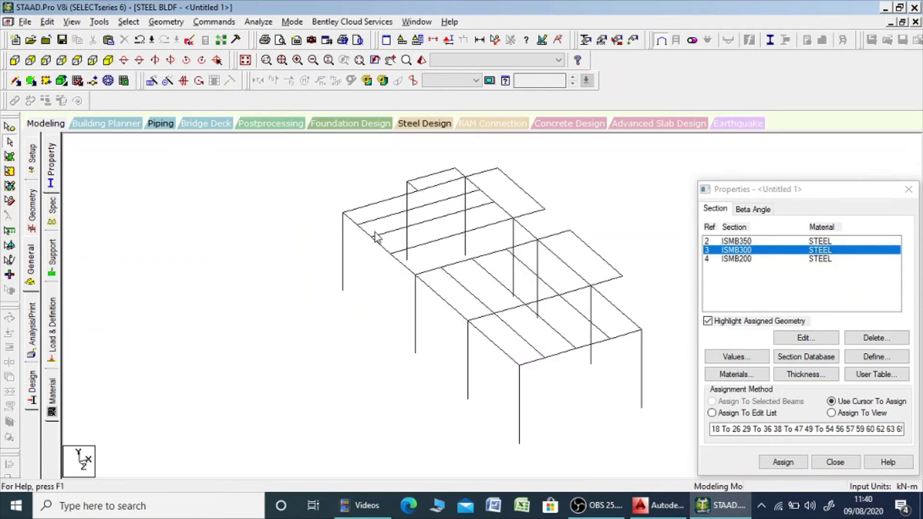
{"action": "left_click", "coordinate": [745, 242]}
{"action": "left_click", "coordinate": [639, 255]}
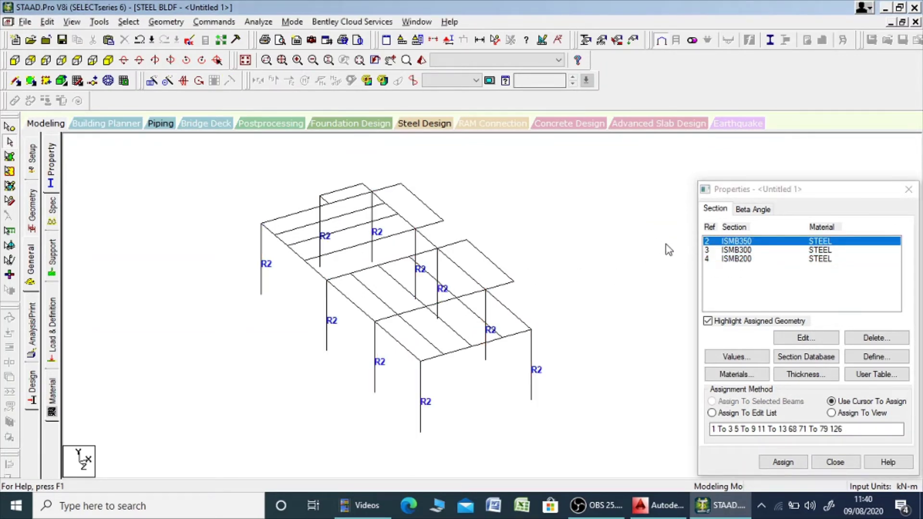
Choose the ISMB300 section and select the roof's far cross beam, the small far projection's beams, and the far overhang's first two edges
{"action": "left_click", "coordinate": [738, 251]}
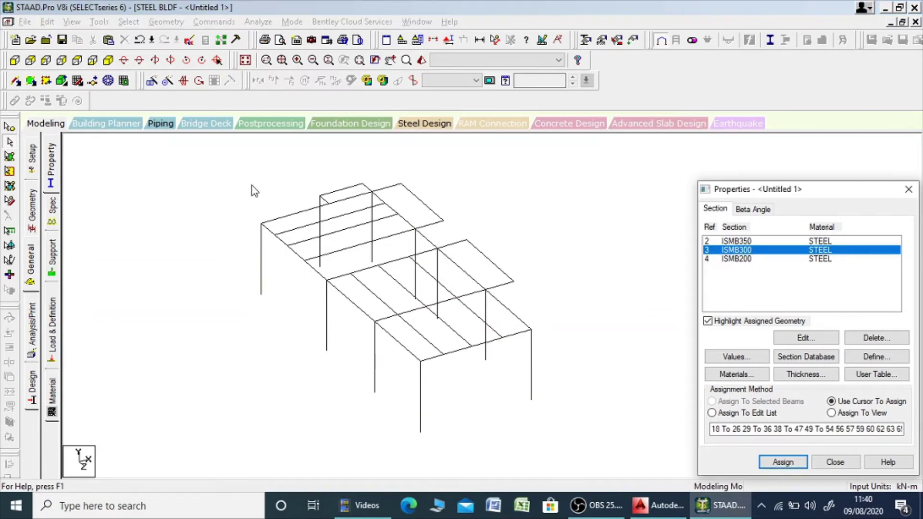
{"action": "left_click", "coordinate": [274, 217]}
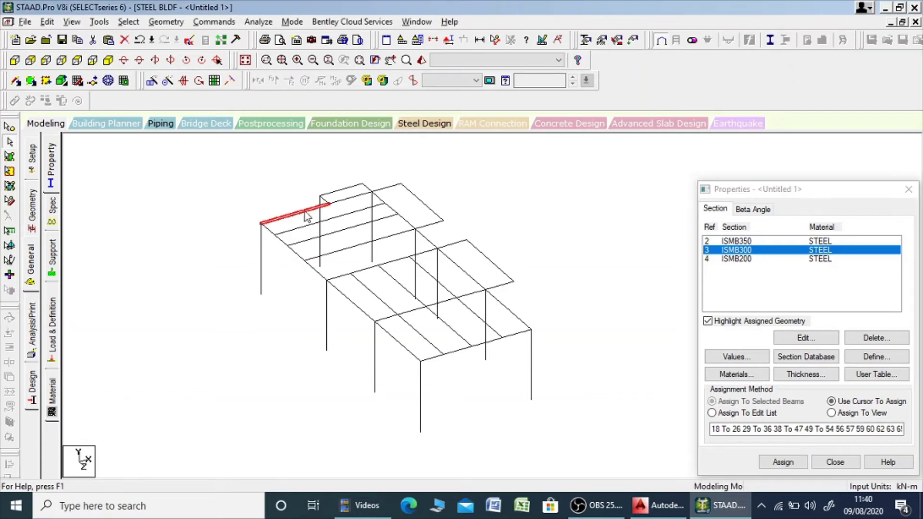
{"action": "left_click", "coordinate": [346, 200], "text": "ctrl"}
{"action": "left_click", "coordinate": [334, 192], "text": "ctrl"}
{"action": "scroll", "coordinate": [325, 189], "scroll_direction": "up", "scroll_amount": 3}
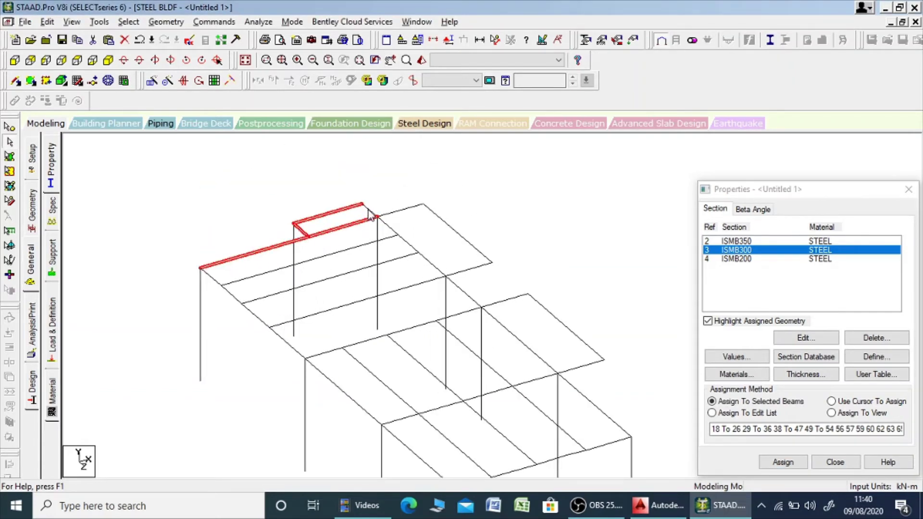
{"action": "left_click", "coordinate": [371, 215], "text": "ctrl"}
{"action": "left_click", "coordinate": [438, 218], "text": "ctrl"}
{"action": "left_click", "coordinate": [416, 207], "text": "ctrl"}
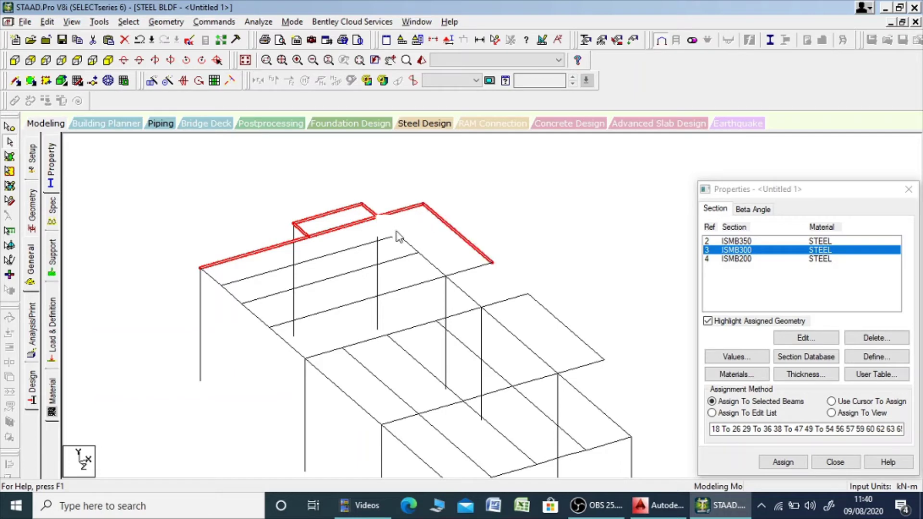
Add the far roof bay's inner column-line beams, near cross beam with its overhang edge, and outer edge beams to the selection
{"action": "left_click", "coordinate": [391, 229], "text": "ctrl"}
{"action": "left_click", "coordinate": [409, 245], "text": "ctrl"}
{"action": "left_click", "coordinate": [431, 265], "text": "ctrl"}
{"action": "left_click", "coordinate": [463, 272], "text": "ctrl"}
{"action": "left_click", "coordinate": [304, 317], "text": "ctrl"}
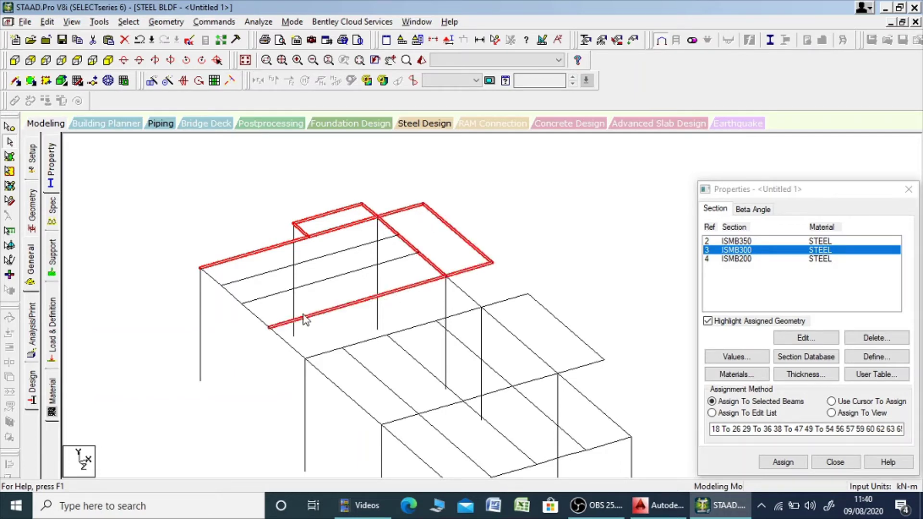
{"action": "left_click", "coordinate": [262, 325], "text": "ctrl"}
{"action": "left_click", "coordinate": [233, 295], "text": "ctrl"}
{"action": "left_click", "coordinate": [219, 282], "text": "ctrl"}
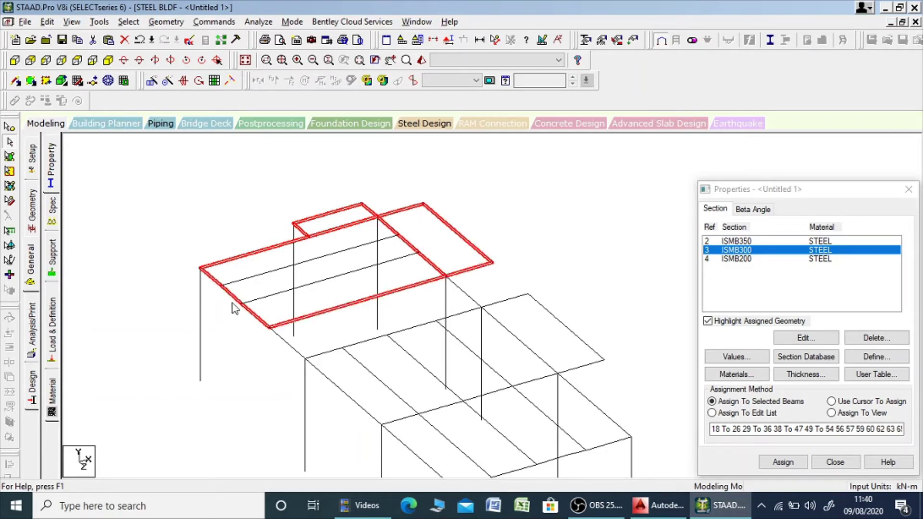
Add the outer link beam between the far and middle bays, the middle bay's far cross beam, and its overhang's outer edge
{"action": "left_click", "coordinate": [293, 349], "text": "ctrl"}
{"action": "left_click", "coordinate": [332, 351], "text": "ctrl"}
{"action": "left_click", "coordinate": [365, 341], "text": "ctrl"}
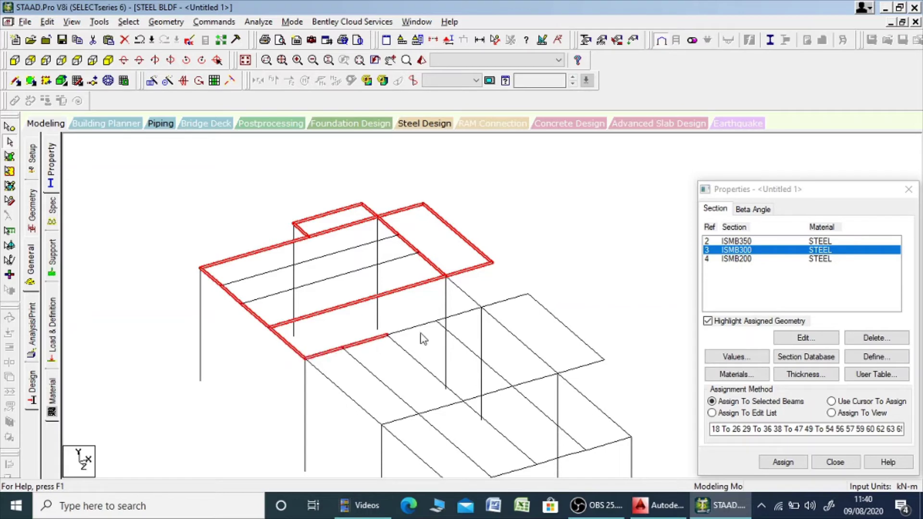
{"action": "left_click", "coordinate": [459, 315], "text": "ctrl"}
{"action": "left_click", "coordinate": [423, 326], "text": "ctrl"}
{"action": "left_click", "coordinate": [503, 300], "text": "ctrl"}
{"action": "left_click", "coordinate": [562, 320], "text": "ctrl"}
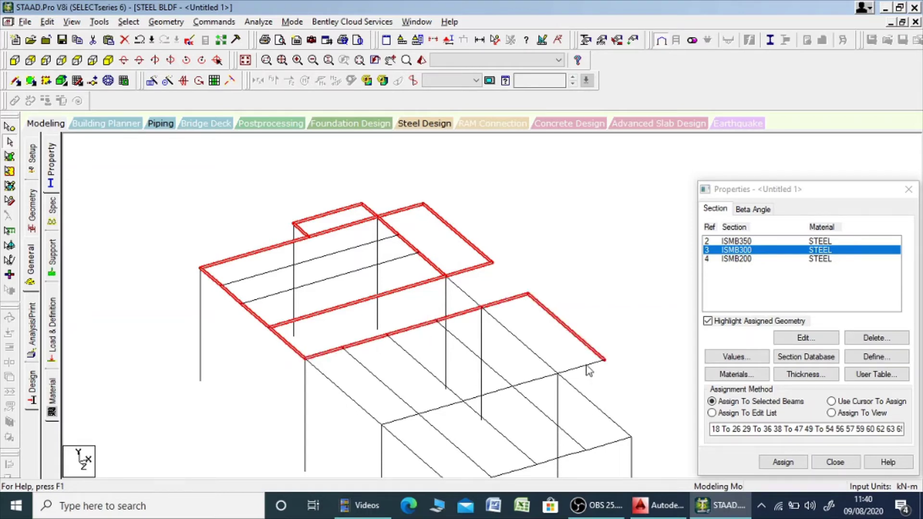
Add all segments of the middle bay's near cross beam, including the overhang edge, to the roof beam selection
{"action": "middle_click_drag", "start_coordinate": [517, 412], "coordinate": [383, 299]}
{"action": "left_click", "coordinate": [392, 299], "text": "ctrl"}
{"action": "left_click", "coordinate": [427, 290], "text": "ctrl"}
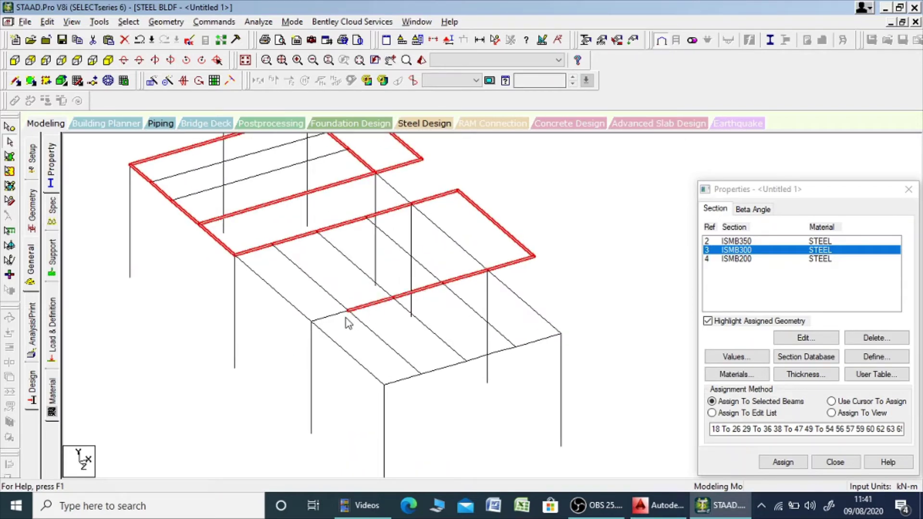
{"action": "left_click", "coordinate": [330, 316], "text": "ctrl"}
Add the nearest bay's side beams, every segment of the front cross beam, and the middle bay's outer edge beam to the selection
{"action": "left_click", "coordinate": [343, 351], "text": "ctrl"}
{"action": "left_click", "coordinate": [425, 373], "text": "ctrl"}
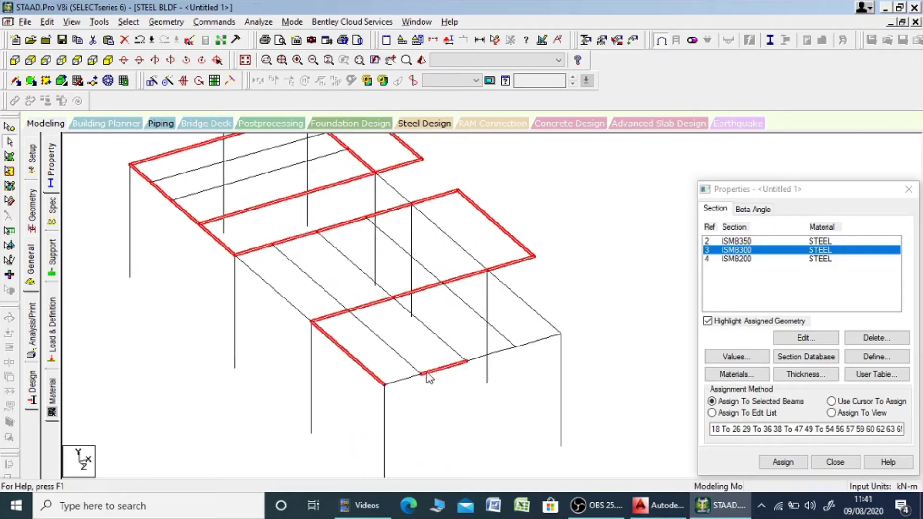
{"action": "left_click", "coordinate": [404, 379], "text": "ctrl"}
{"action": "left_click", "coordinate": [504, 351], "text": "ctrl"}
{"action": "left_click", "coordinate": [548, 333], "text": "ctrl"}
{"action": "left_click", "coordinate": [543, 317], "text": "ctrl"}
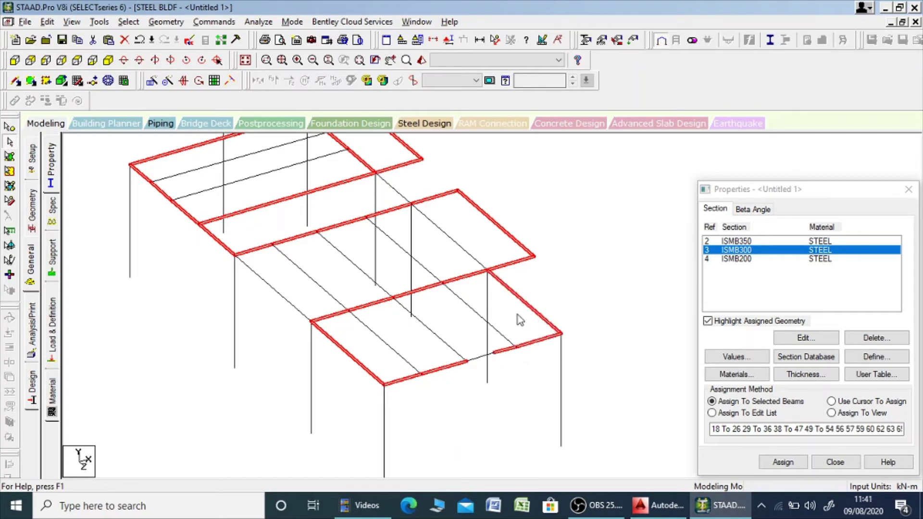
{"action": "left_click", "coordinate": [478, 358], "text": "ctrl"}
{"action": "scroll", "coordinate": [339, 274], "scroll_direction": "down", "scroll_amount": 3}
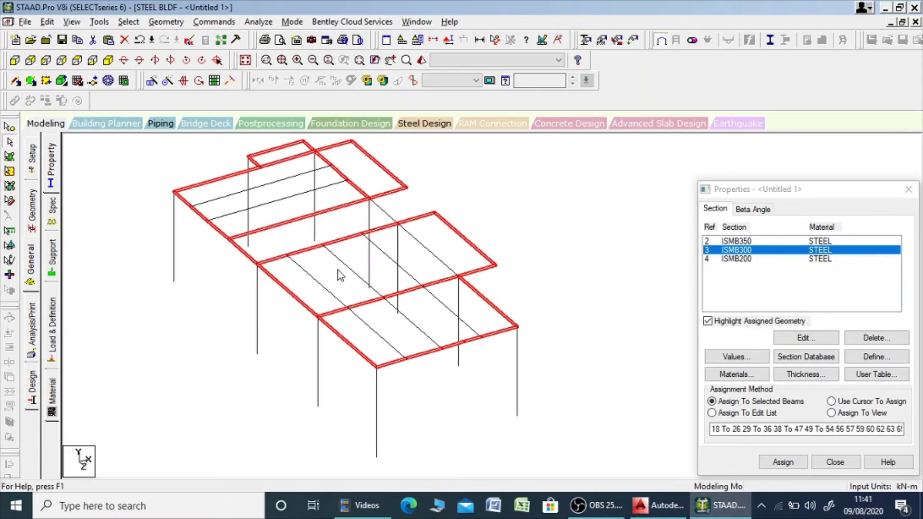
Add the remaining inner column-line beams to the selection and assign ISMB300 to all selected roof beams
{"action": "scroll", "coordinate": [350, 304], "scroll_direction": "up", "scroll_amount": 2}
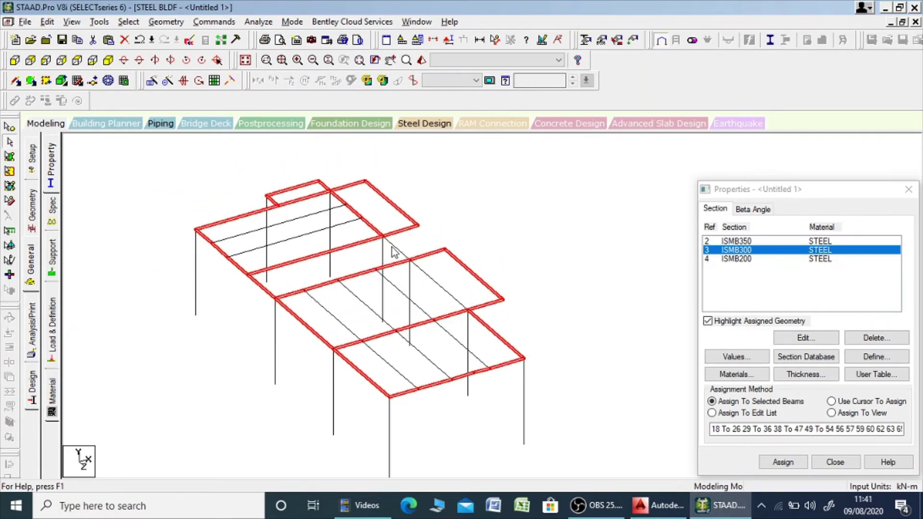
{"action": "left_click", "coordinate": [440, 287], "text": "ctrl"}
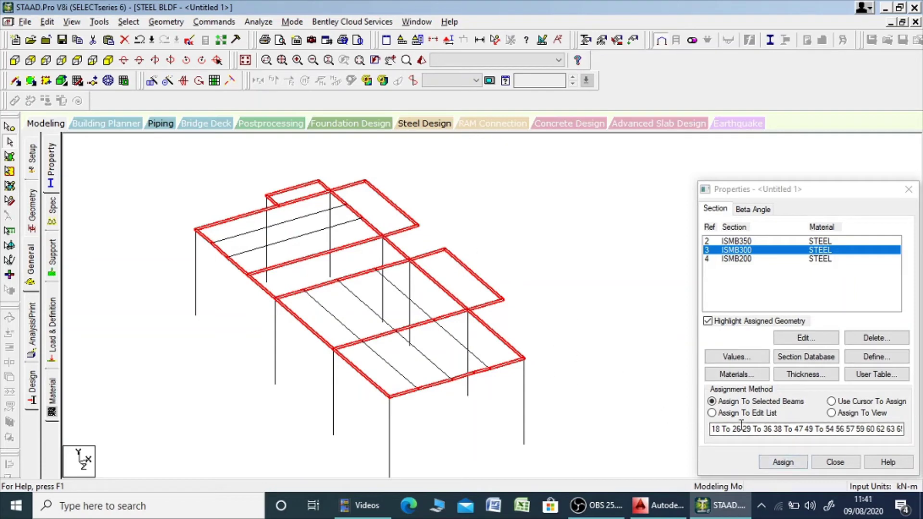
{"action": "left_click", "coordinate": [784, 462]}
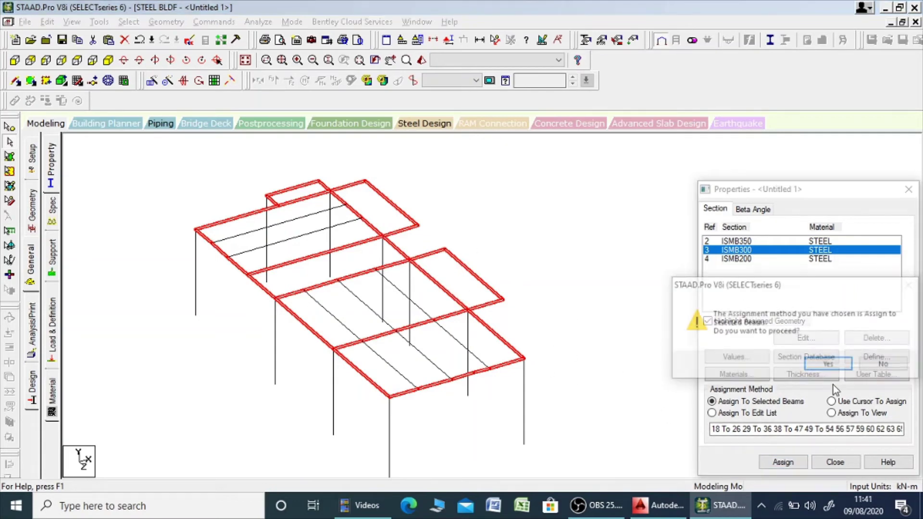
{"action": "left_click", "coordinate": [825, 363]}
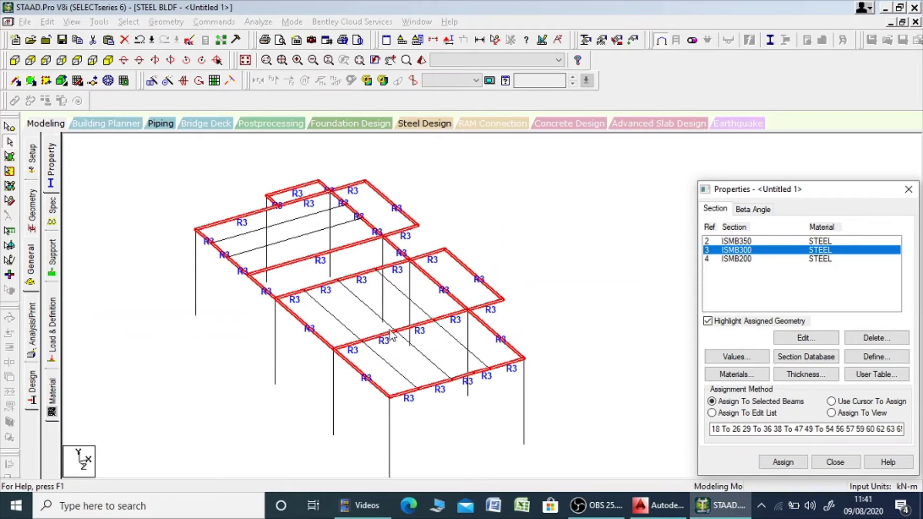
Invert the beam selection and isolate the columns and secondary roof beams in a new view in the active window
{"action": "left_click", "coordinate": [129, 22]}
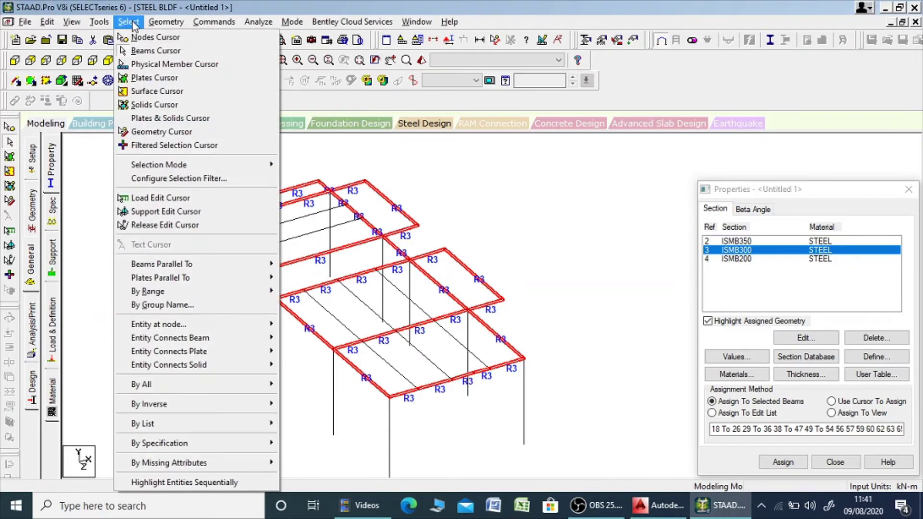
{"action": "mouse_move", "coordinate": [231, 407]}
{"action": "left_click", "coordinate": [348, 417]}
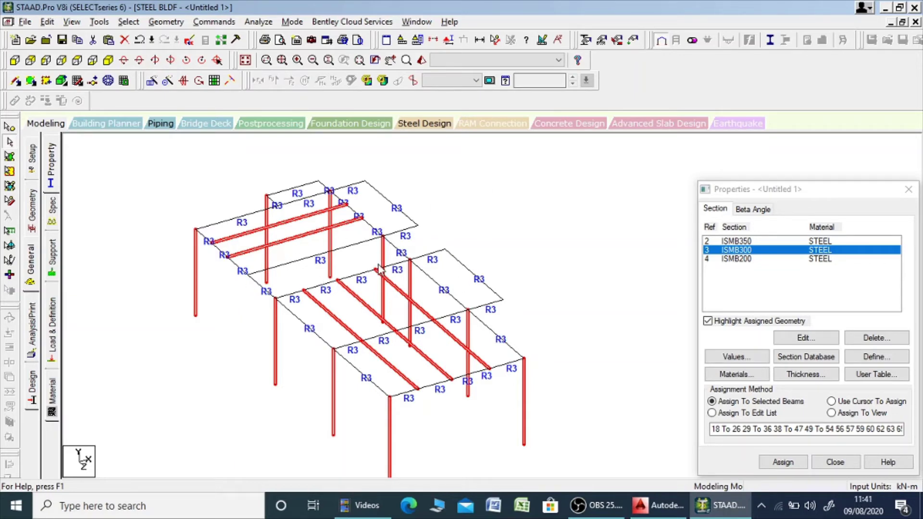
{"action": "right_click", "coordinate": [504, 193]}
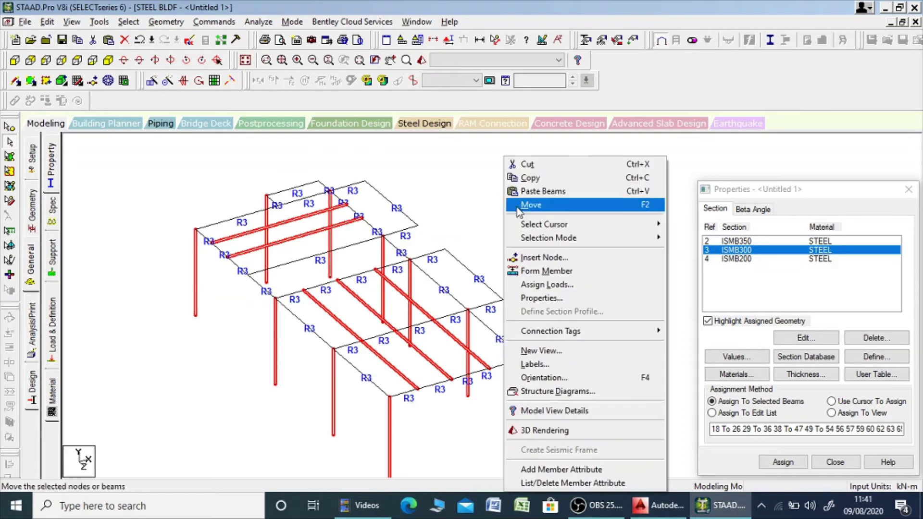
{"action": "left_click", "coordinate": [542, 351]}
{"action": "left_click", "coordinate": [551, 238]}
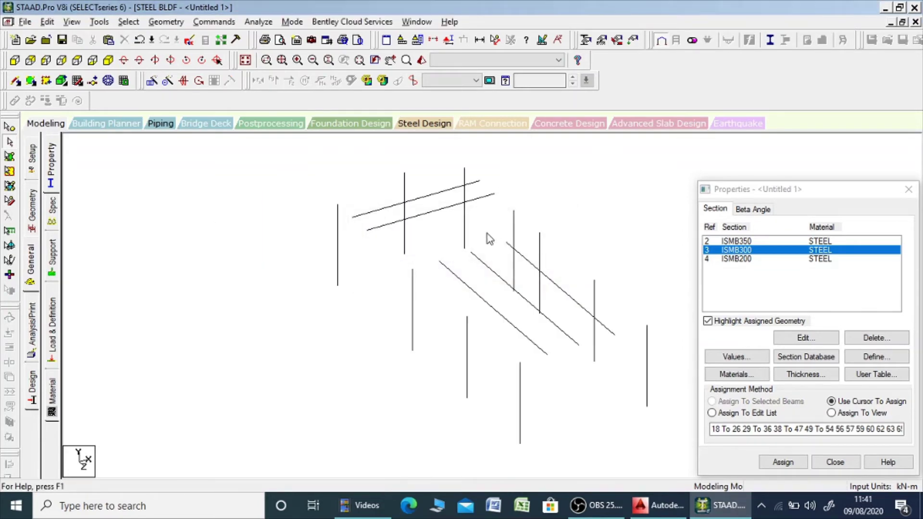
Select the secondary roof beams from the front view, return to isometric, and isolate them in the active window
{"action": "left_click", "coordinate": [15, 60]}
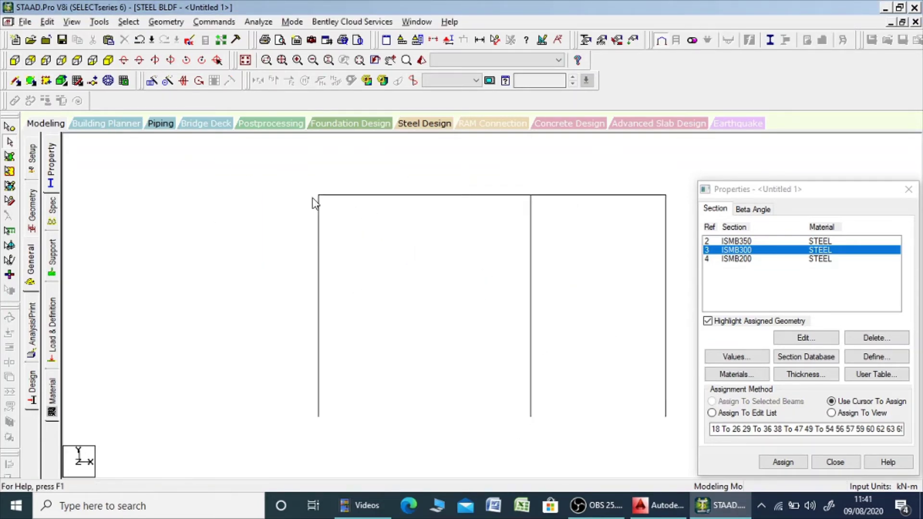
{"action": "left_click_drag", "start_coordinate": [554, 226], "coordinate": [557, 223]}
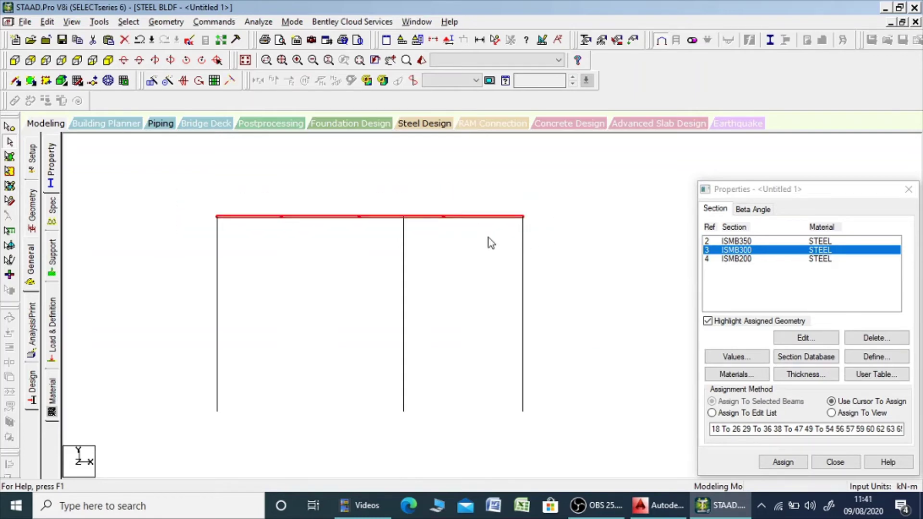
{"action": "left_click", "coordinate": [109, 61]}
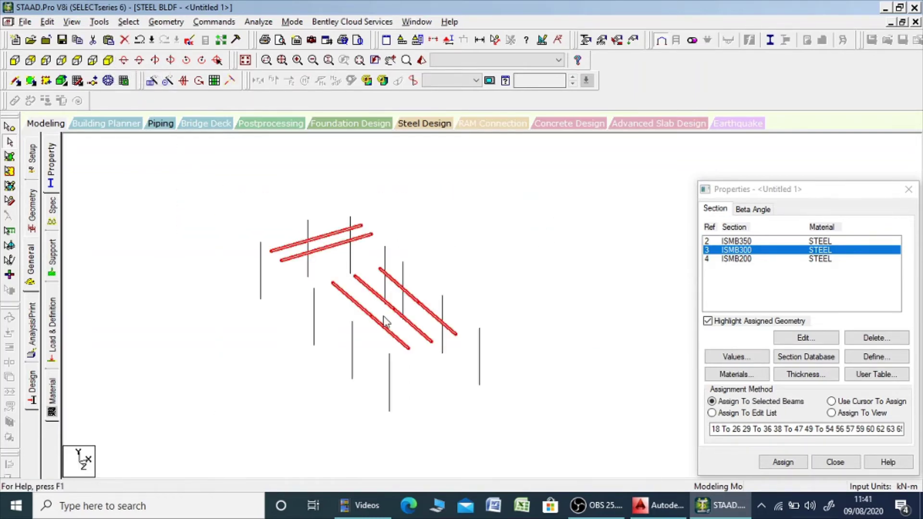
{"action": "scroll", "coordinate": [383, 315], "scroll_direction": "up", "scroll_amount": 1}
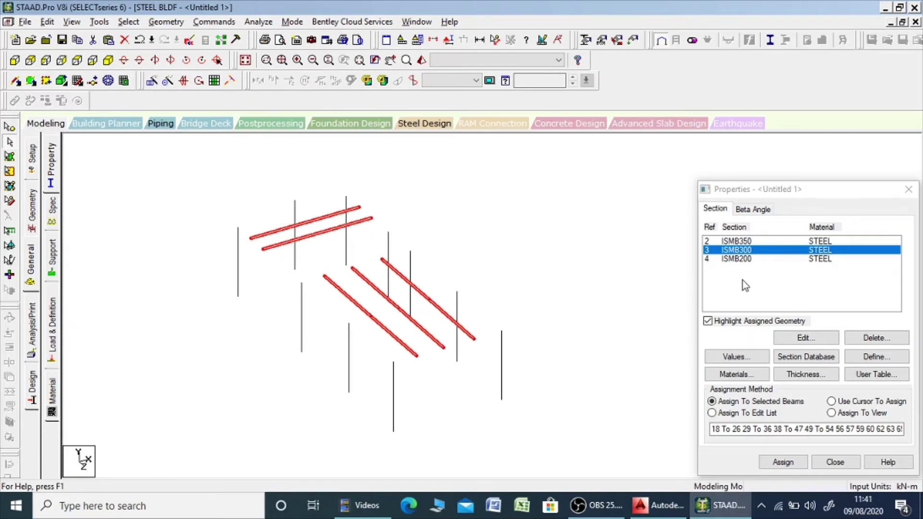
{"action": "right_click", "coordinate": [550, 230]}
{"action": "left_click", "coordinate": [585, 353]}
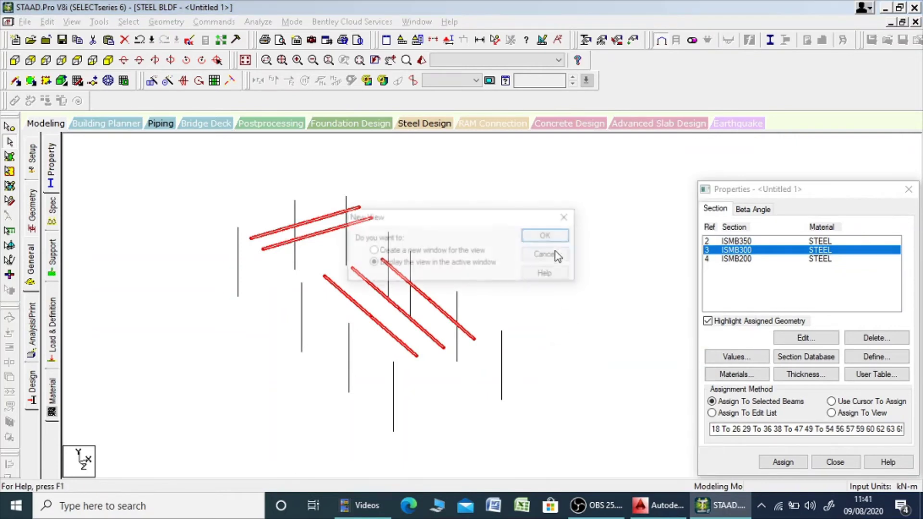
{"action": "left_click", "coordinate": [560, 240]}
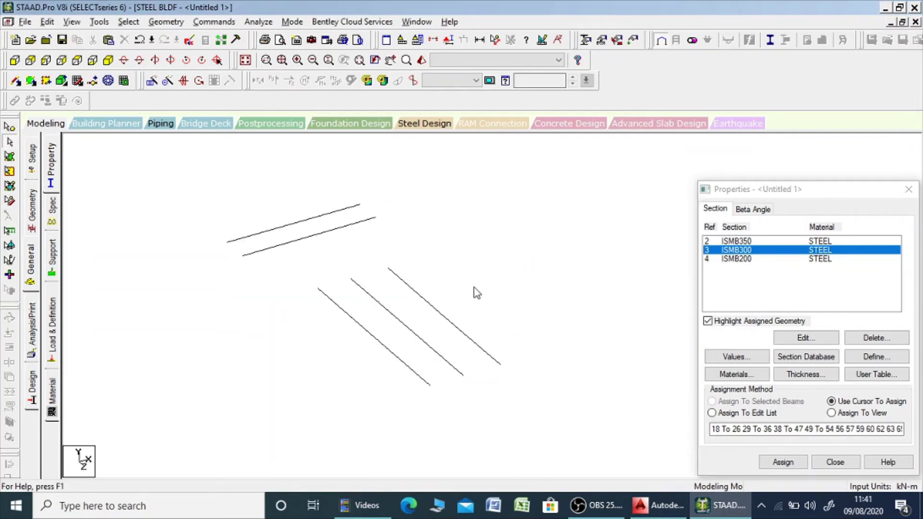
Assign the ISMB200 section to all the isolated secondary roof beams and clear the selection
{"action": "left_click", "coordinate": [741, 260]}
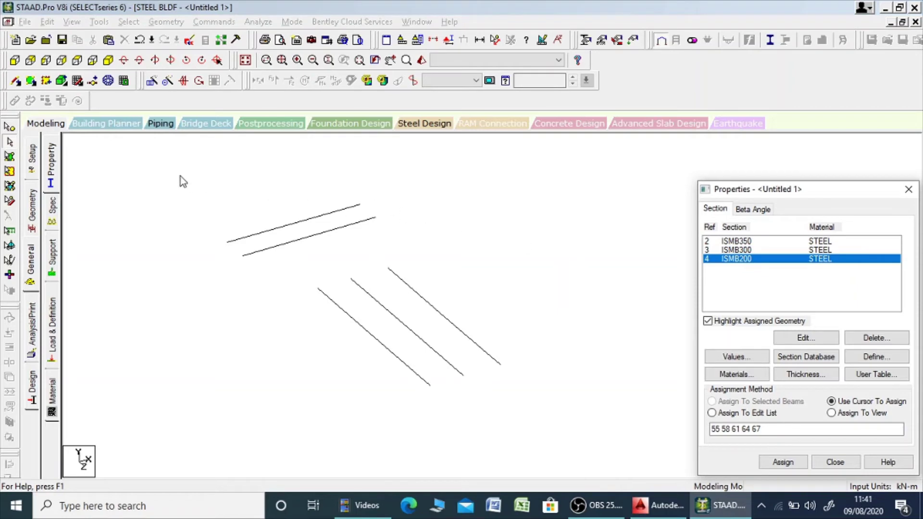
{"action": "left_click_drag", "start_coordinate": [181, 176], "coordinate": [603, 438]}
{"action": "left_click", "coordinate": [784, 462]}
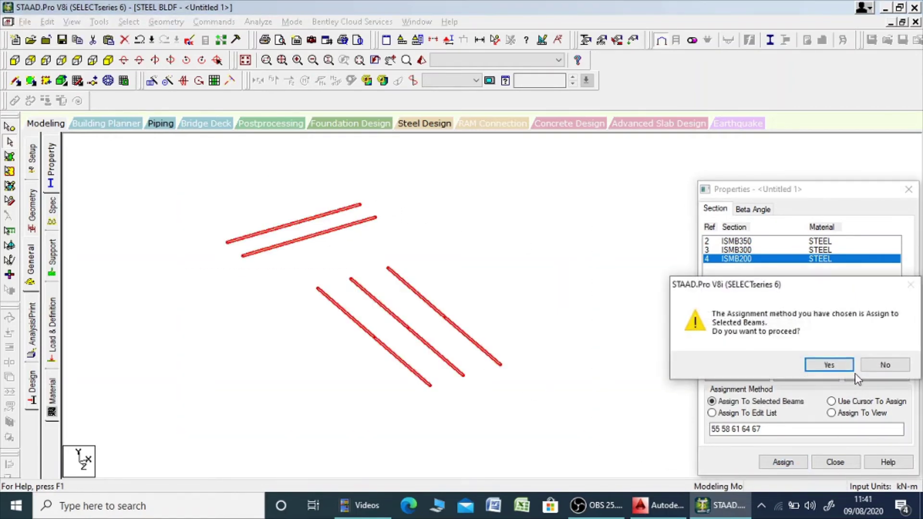
{"action": "left_click", "coordinate": [809, 365]}
{"action": "left_click", "coordinate": [426, 244]}
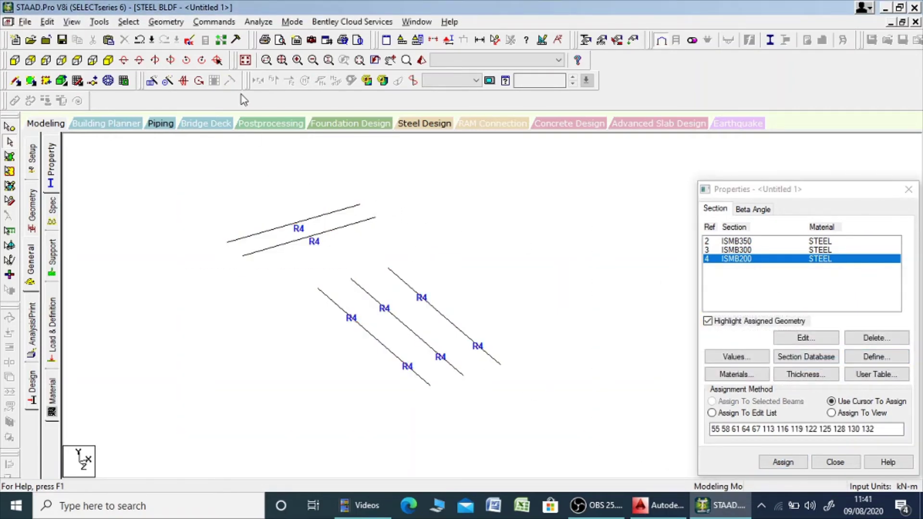
Display the whole structure and check it for members with a missing property
{"action": "left_click", "coordinate": [246, 61]}
{"action": "middle_click_drag", "start_coordinate": [467, 217], "coordinate": [394, 222]}
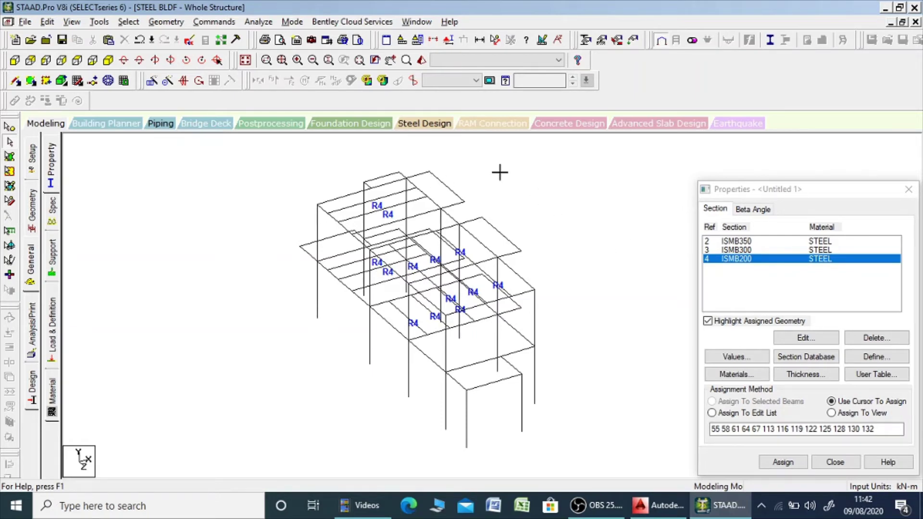
{"action": "left_click", "coordinate": [129, 23]}
{"action": "mouse_move", "coordinate": [238, 463]}
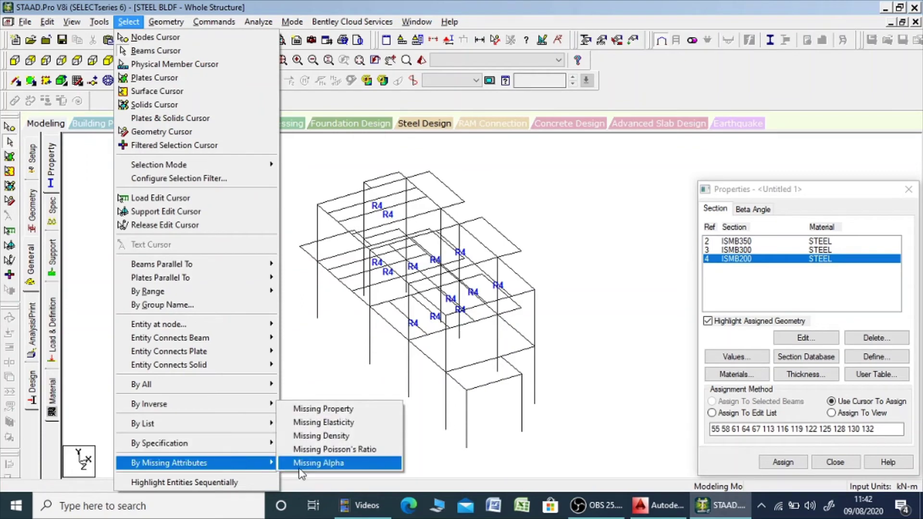
{"action": "left_click", "coordinate": [359, 408]}
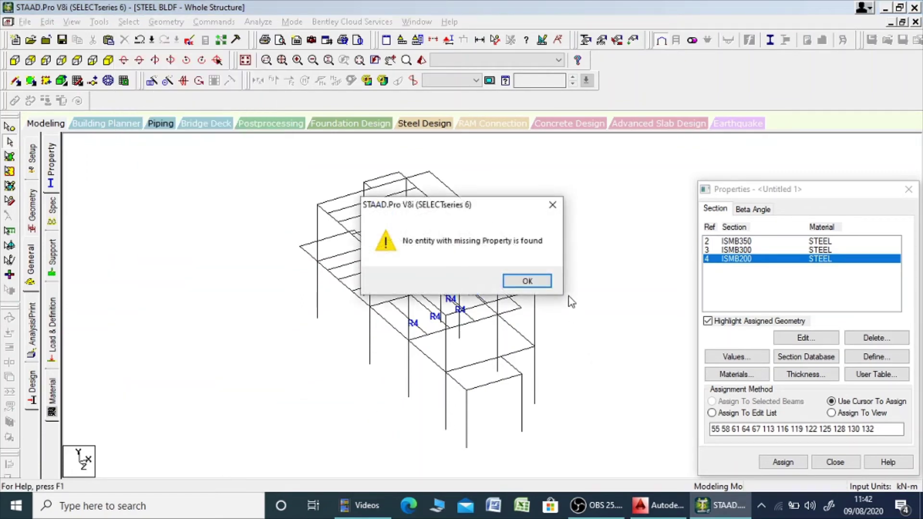
{"action": "left_click", "coordinate": [528, 281]}
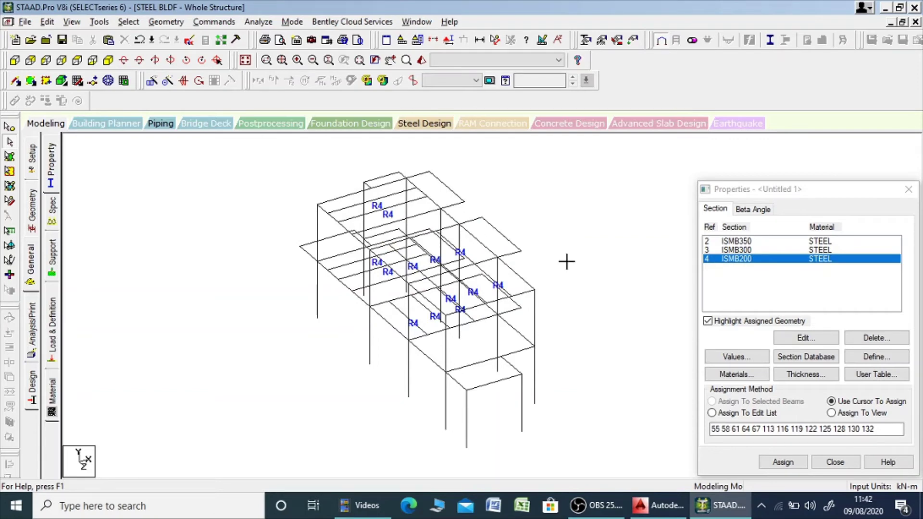
{"action": "middle_click_drag", "start_coordinate": [567, 264], "coordinate": [522, 268]}
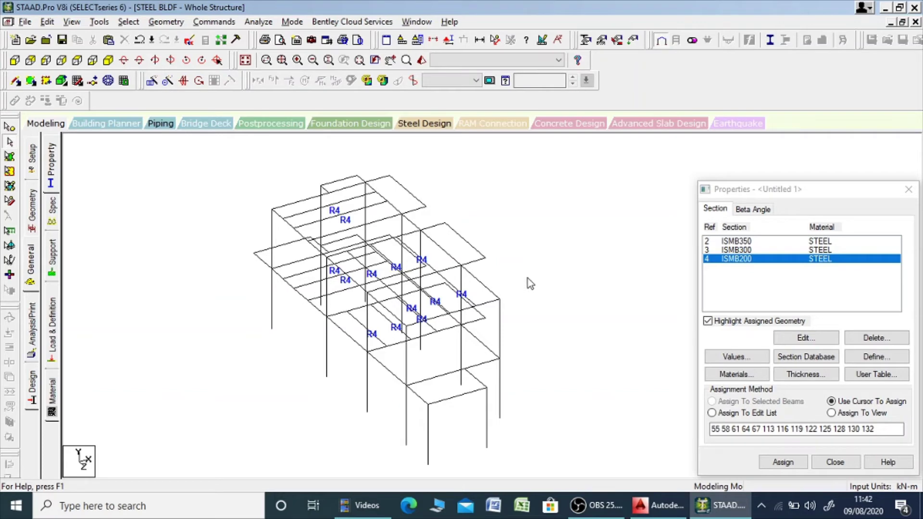
{"action": "scroll", "coordinate": [524, 280], "scroll_direction": "up", "scroll_amount": 2}
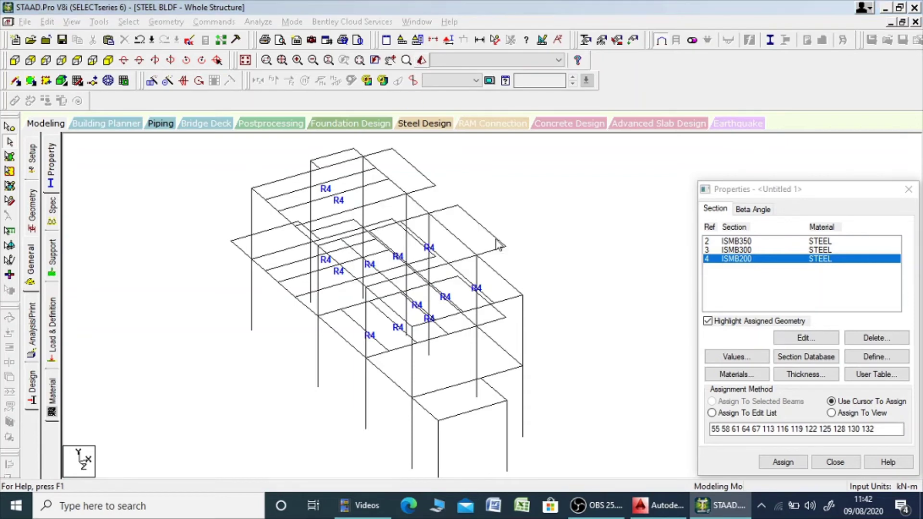
Examine the assigned sections of the whole building in a 3D rendered view from different angles, and close that view
{"action": "left_click", "coordinate": [420, 59]}
{"action": "left_click_drag", "start_coordinate": [557, 240], "coordinate": [557, 181]}
{"action": "double_click", "coordinate": [557, 182]}
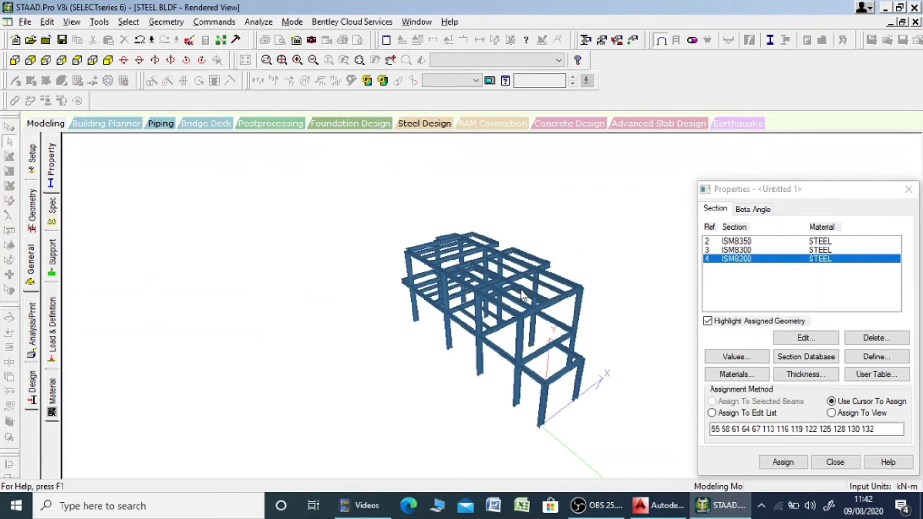
{"action": "scroll", "coordinate": [514, 294], "scroll_direction": "up", "scroll_amount": 5}
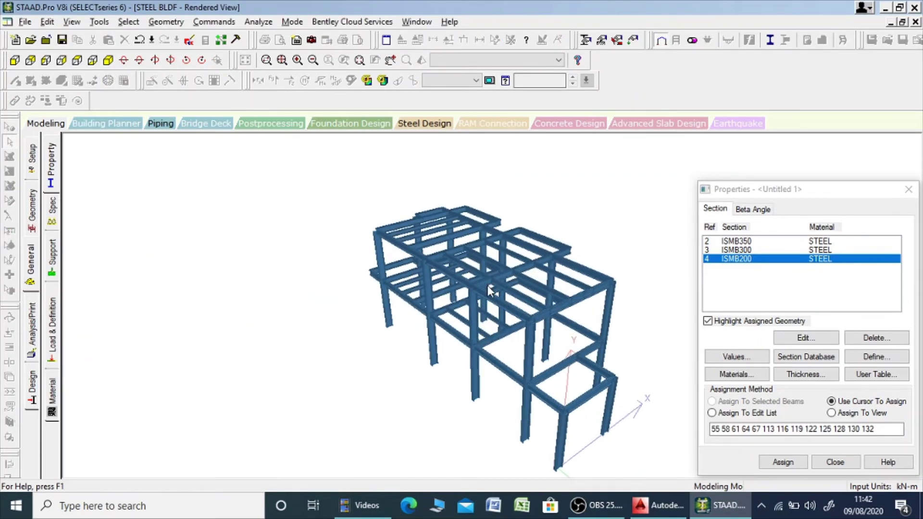
{"action": "scroll", "coordinate": [478, 286], "scroll_direction": "up", "scroll_amount": 5}
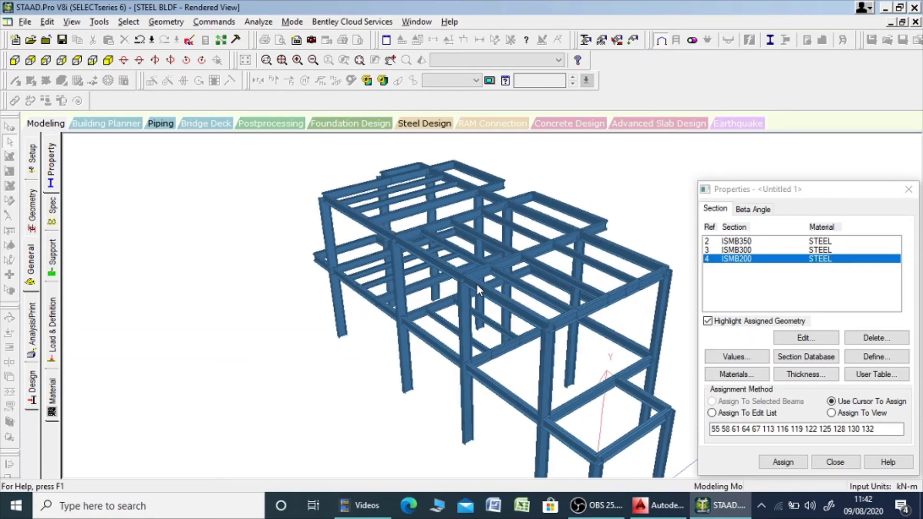
{"action": "middle_click_drag", "start_coordinate": [476, 285], "coordinate": [429, 216]}
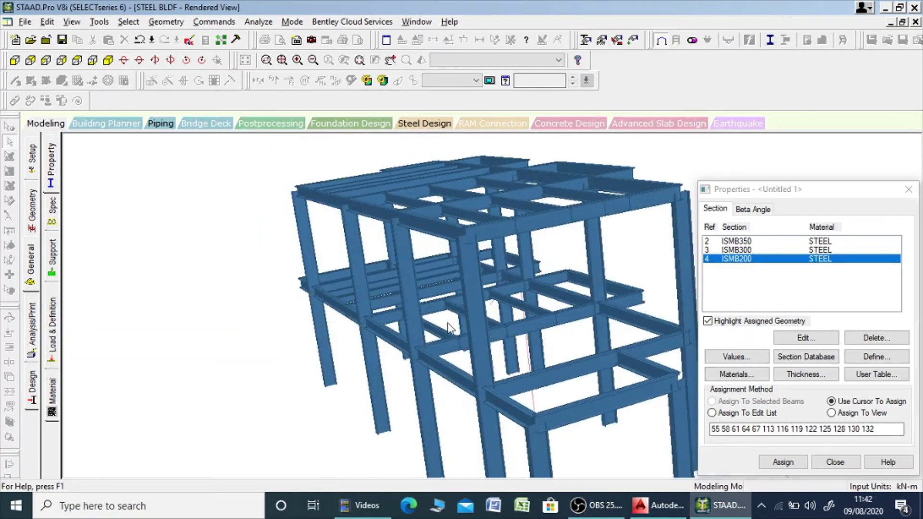
{"action": "middle_click_drag", "start_coordinate": [447, 325], "coordinate": [383, 266]}
{"action": "left_click", "coordinate": [903, 22]}
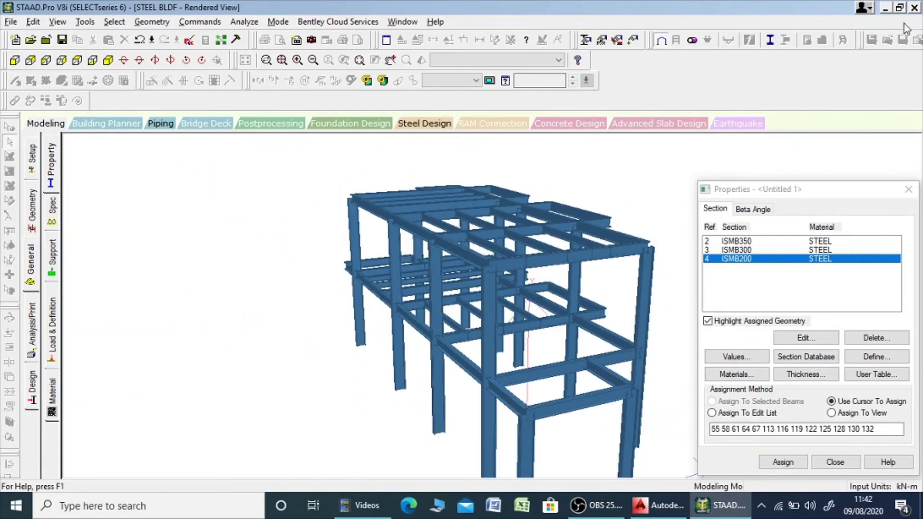
{"action": "left_click_drag", "start_coordinate": [651, 235], "coordinate": [441, 217]}
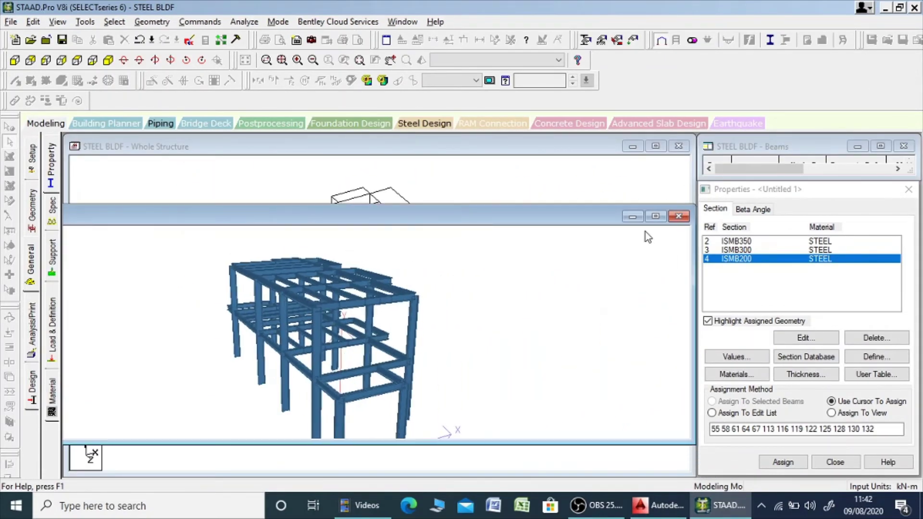
{"action": "left_click", "coordinate": [679, 216]}
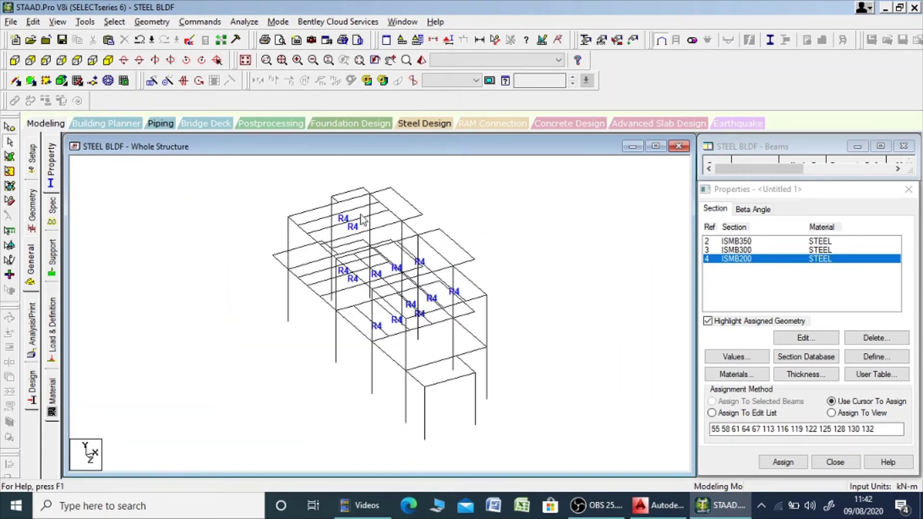
Switch to the support definitions and accept the auto save, saving the modified structure
{"action": "left_click", "coordinate": [55, 265]}
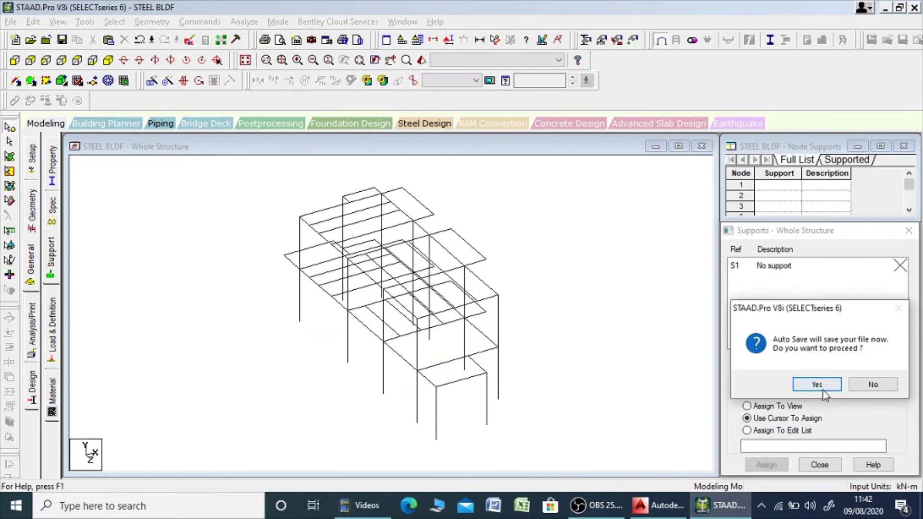
{"action": "left_click", "coordinate": [823, 389]}
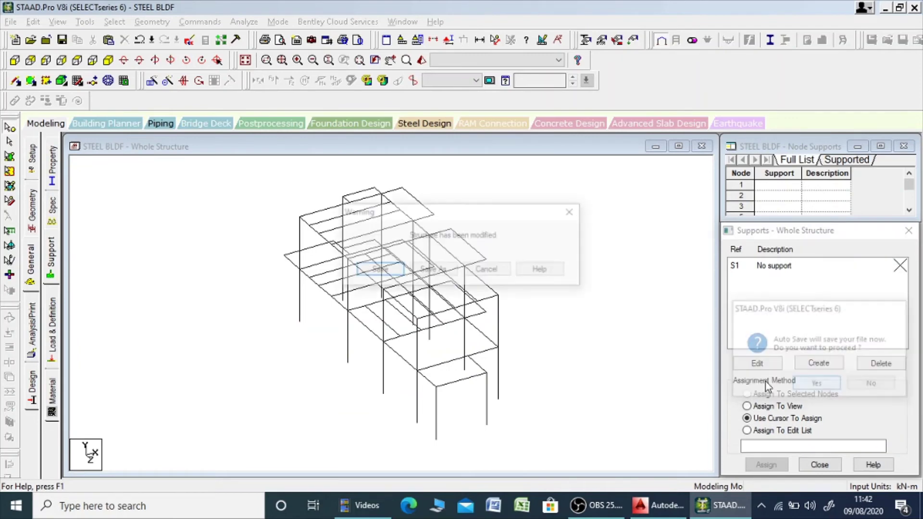
{"action": "left_click", "coordinate": [379, 271]}
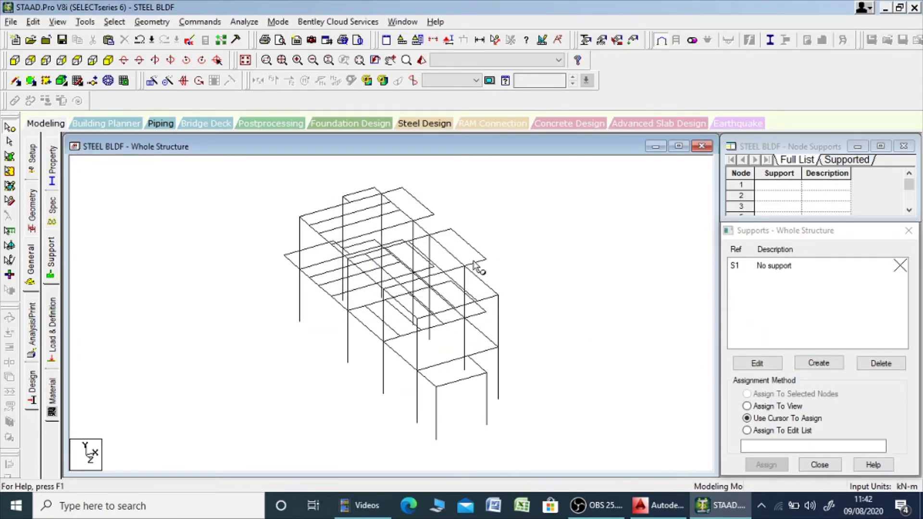
Create a fixed support with all translations and rotations restrained
{"action": "left_click", "coordinate": [819, 363]}
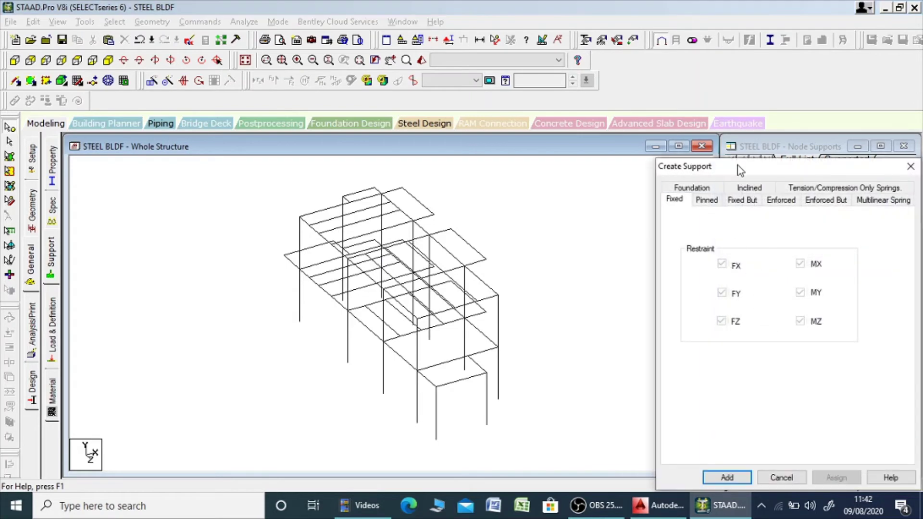
{"action": "left_click_drag", "start_coordinate": [740, 170], "coordinate": [636, 111]}
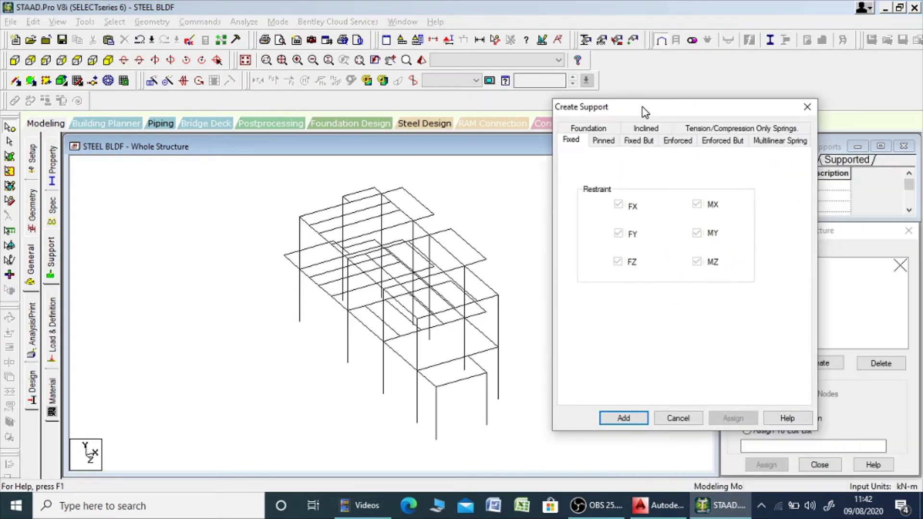
{"action": "left_click", "coordinate": [636, 417]}
Assign the fixed support to all column base nodes selected from the front view, return to isometric, and clear the selection
{"action": "left_click", "coordinate": [778, 283]}
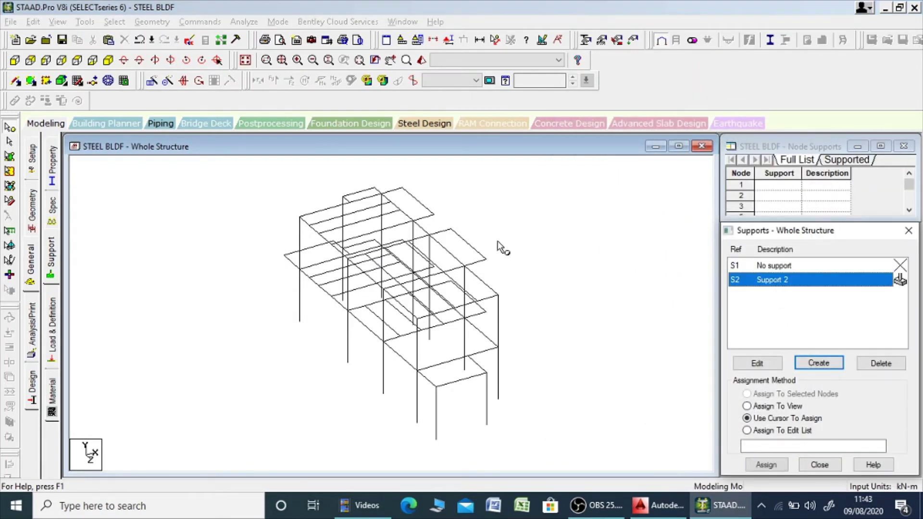
{"action": "left_click", "coordinate": [14, 60]}
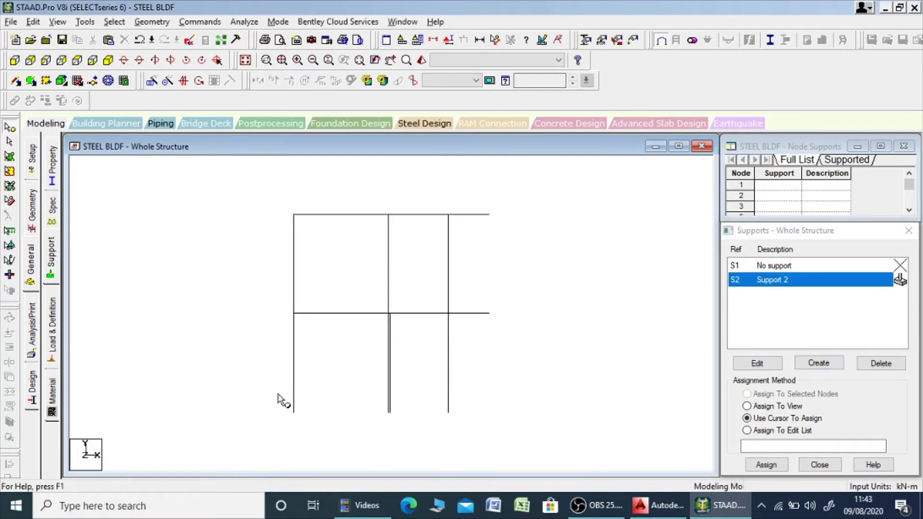
{"action": "left_click_drag", "start_coordinate": [279, 398], "coordinate": [572, 452]}
{"action": "left_click", "coordinate": [766, 465]}
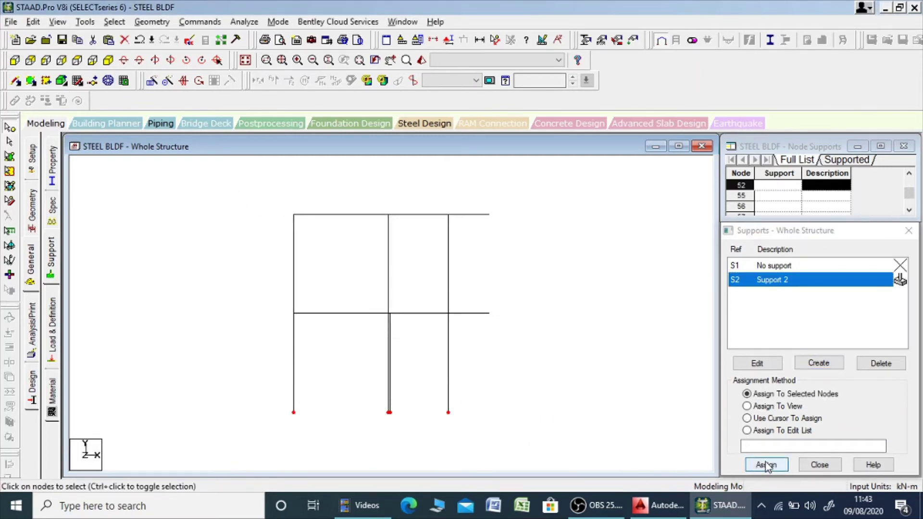
{"action": "left_click", "coordinate": [824, 385]}
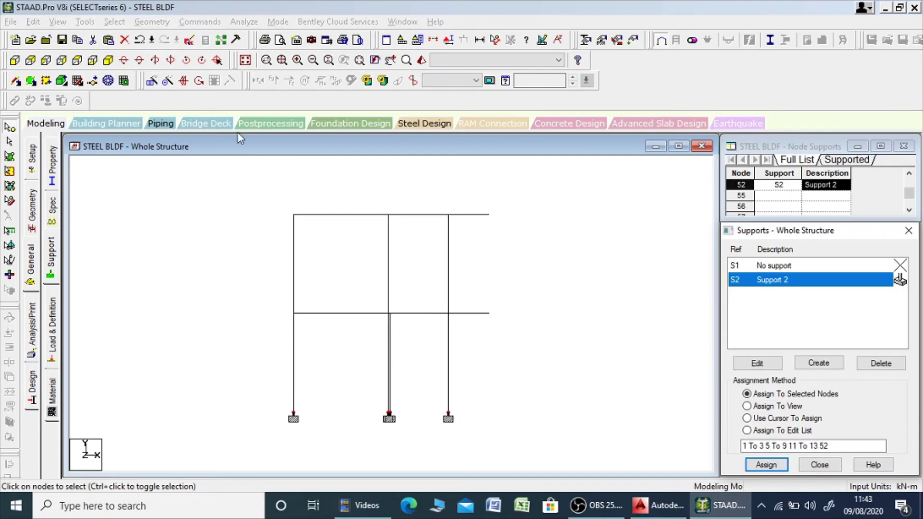
{"action": "left_click", "coordinate": [107, 59]}
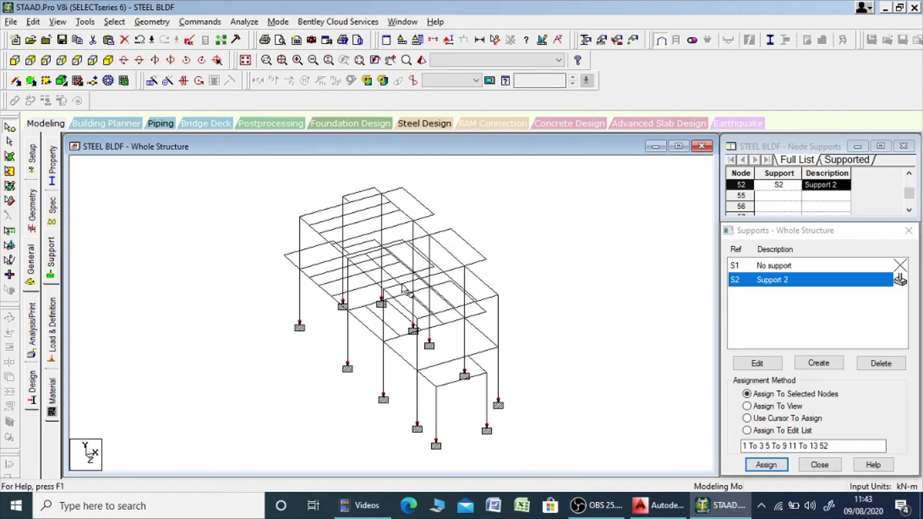
{"action": "left_click", "coordinate": [537, 252]}
{"action": "scroll", "coordinate": [435, 265], "scroll_direction": "up", "scroll_amount": 3}
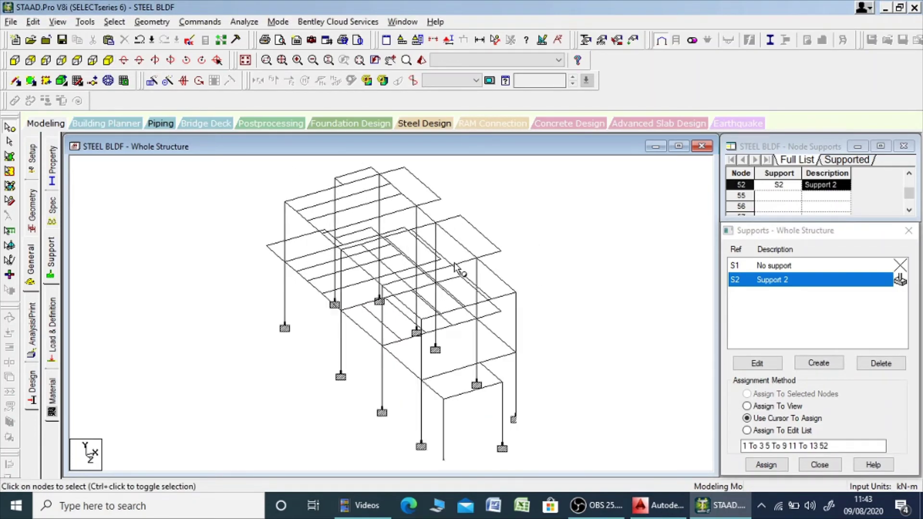
{"action": "scroll", "coordinate": [433, 264], "scroll_direction": "down", "scroll_amount": 3}
{"action": "middle_click_drag", "start_coordinate": [437, 270], "coordinate": [400, 280]}
{"action": "scroll", "coordinate": [400, 281], "scroll_direction": "up", "scroll_amount": 1}
{"action": "middle_click_drag", "start_coordinate": [313, 273], "coordinate": [340, 279]}
{"action": "scroll", "coordinate": [335, 279], "scroll_direction": "up", "scroll_amount": 1}
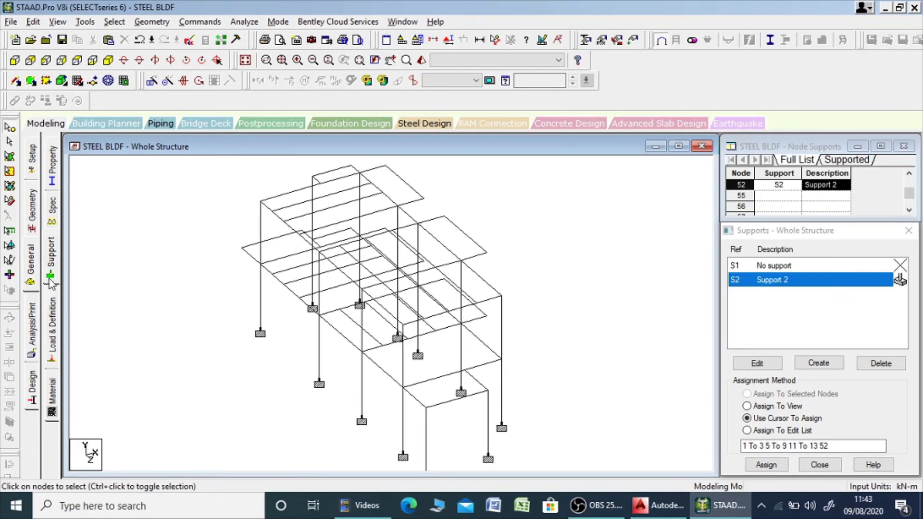
Add primary load case 1 with the Dead loading type and the title DL
{"action": "left_click", "coordinate": [54, 332]}
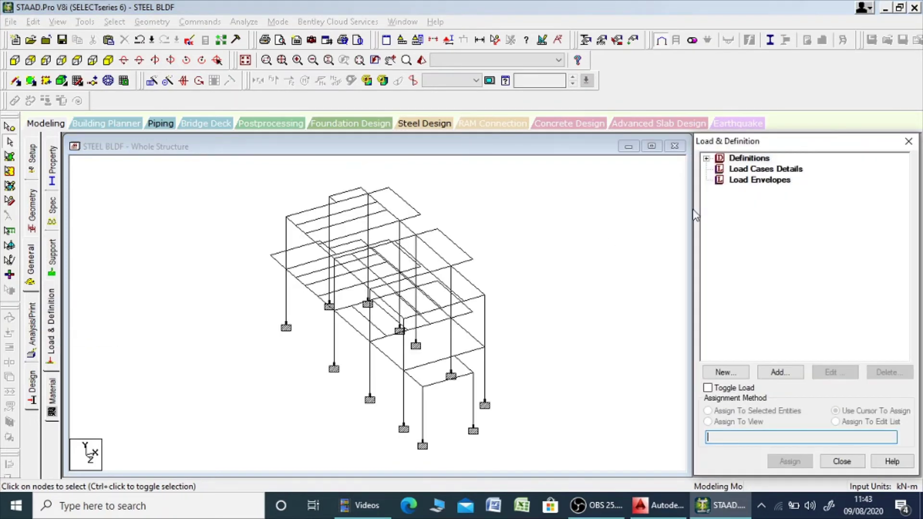
{"action": "left_click", "coordinate": [57, 337]}
{"action": "left_click", "coordinate": [765, 171]}
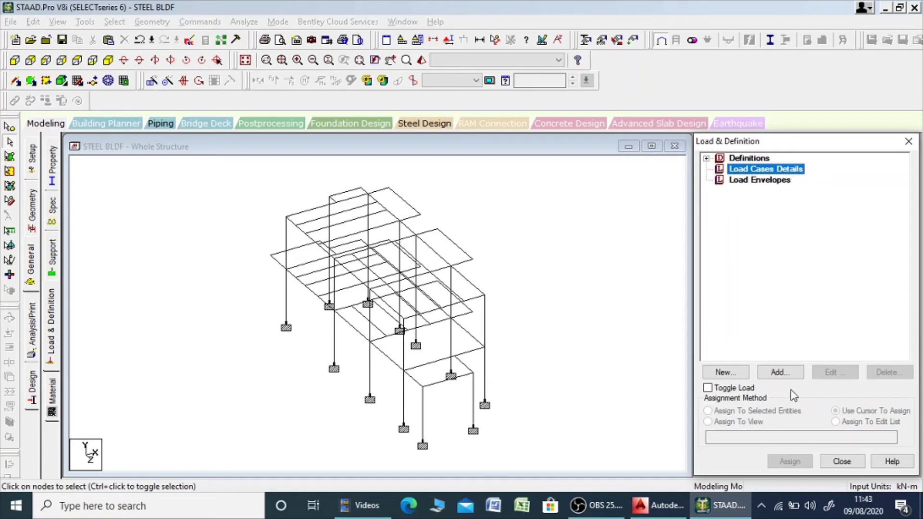
{"action": "left_click", "coordinate": [780, 372]}
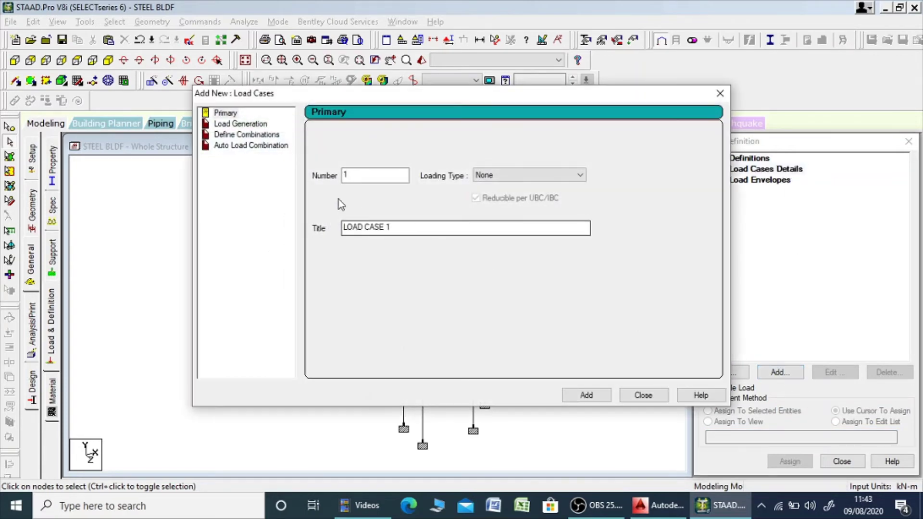
{"action": "left_click_drag", "start_coordinate": [408, 226], "coordinate": [281, 230]}
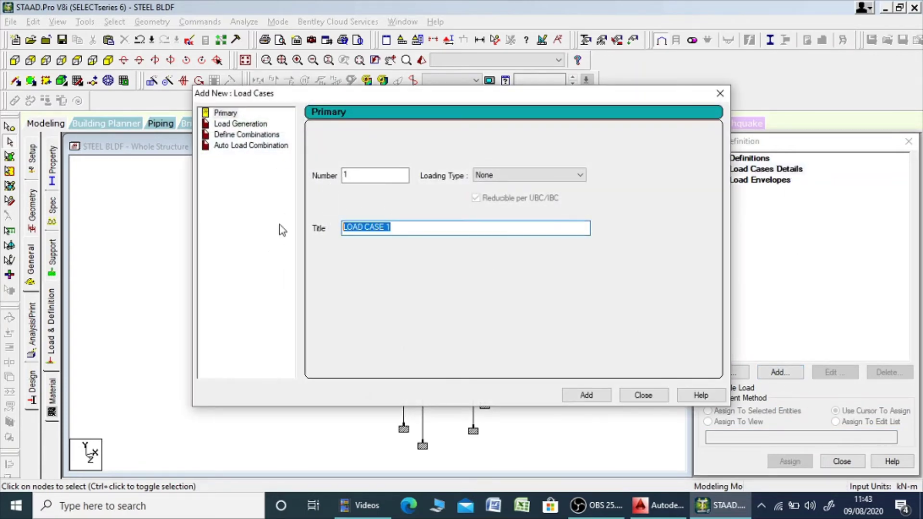
{"action": "type", "text": "DL+LL"}
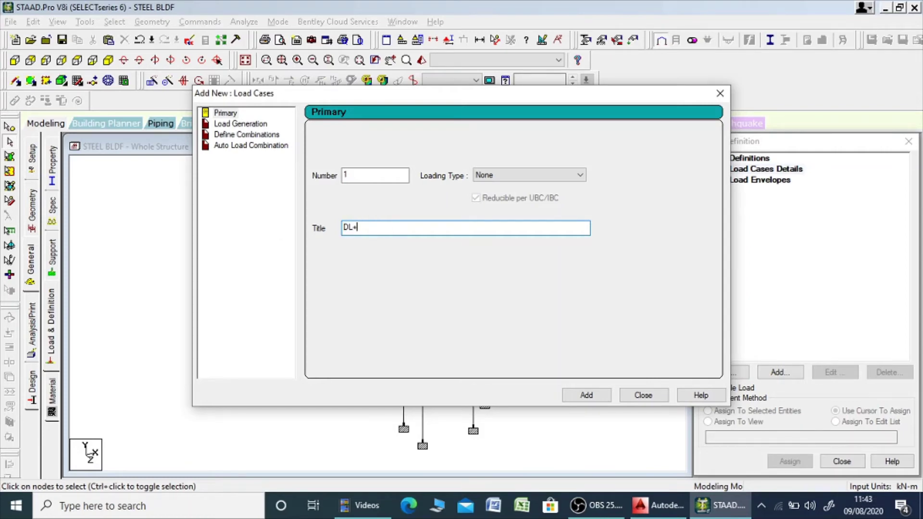
{"action": "left_click", "coordinate": [510, 176]}
{"action": "left_click", "coordinate": [509, 192]}
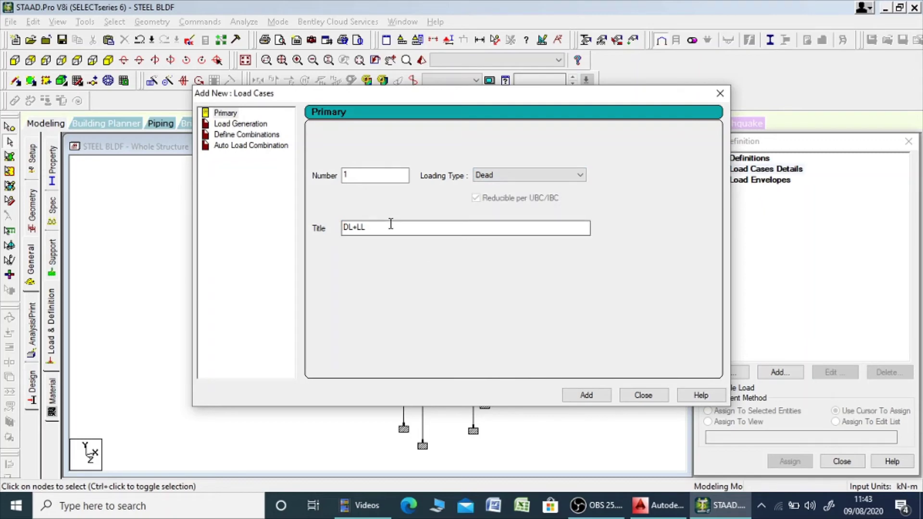
{"action": "left_click_drag", "start_coordinate": [390, 225], "coordinate": [288, 235]}
{"action": "type", "text": "DL"}
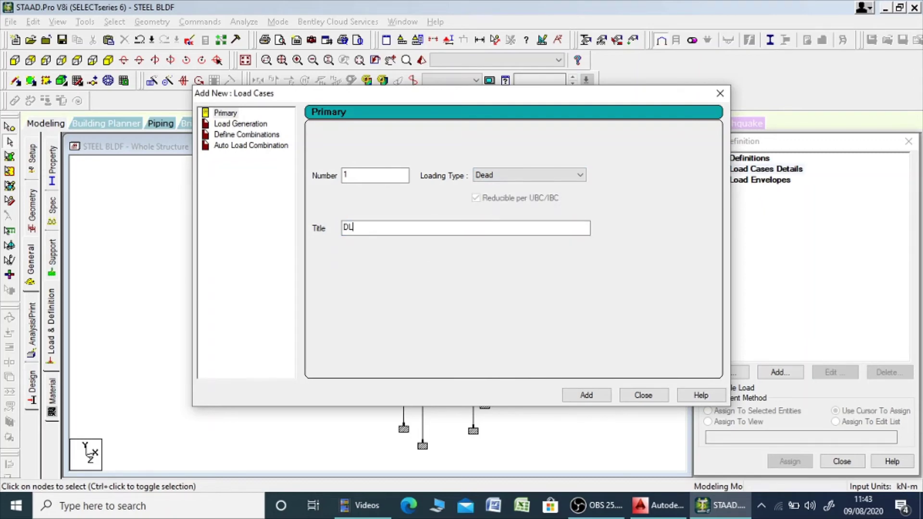
{"action": "left_click", "coordinate": [588, 396]}
Add primary load case 2 with the Live loading type and the title LL, and finish adding load cases
{"action": "left_click", "coordinate": [537, 178]}
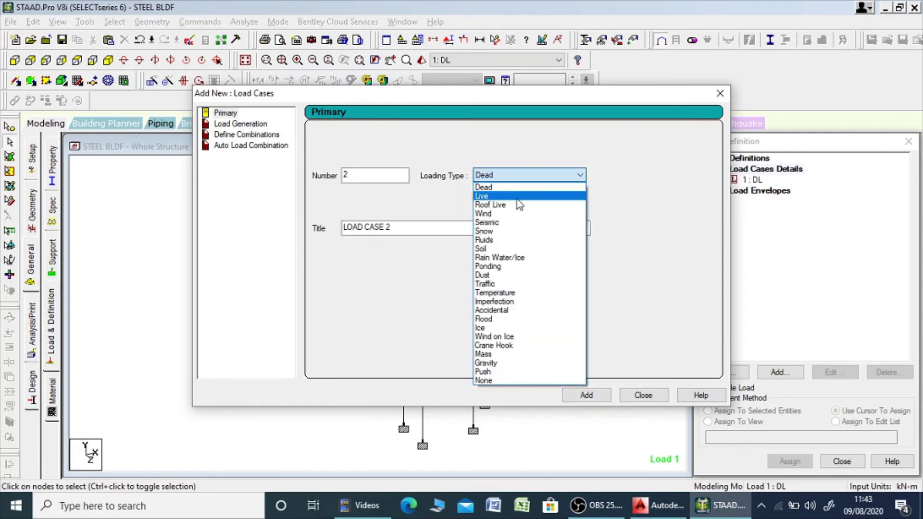
{"action": "left_click", "coordinate": [514, 197]}
{"action": "left_click_drag", "start_coordinate": [440, 227], "coordinate": [321, 231]}
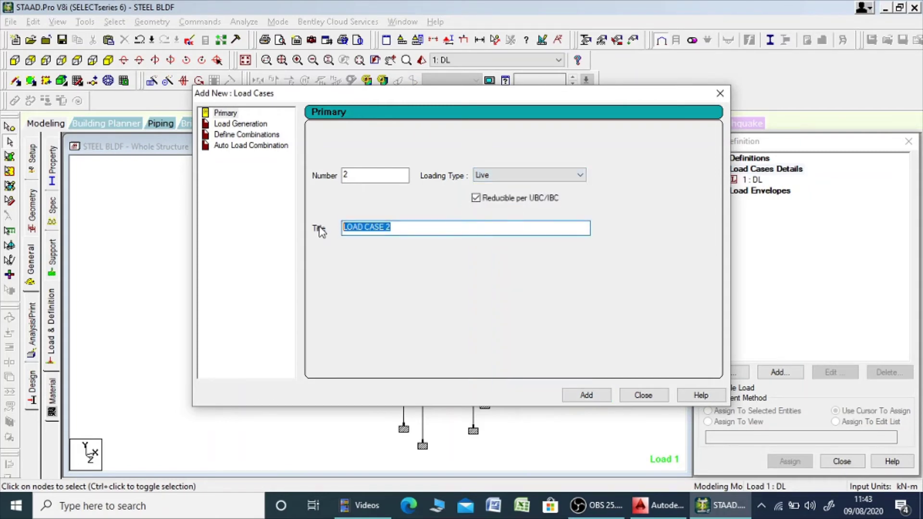
{"action": "type", "text": "LL"}
{"action": "left_click", "coordinate": [586, 395]}
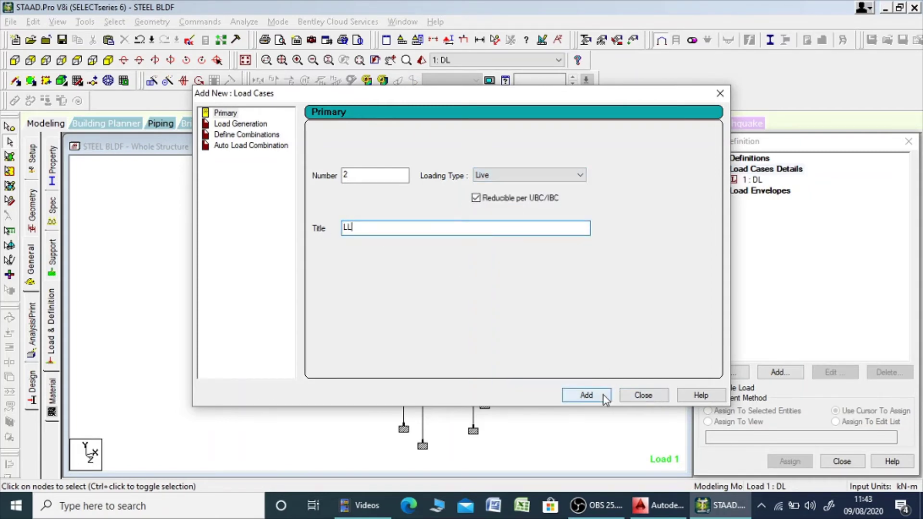
{"action": "left_click", "coordinate": [643, 394]}
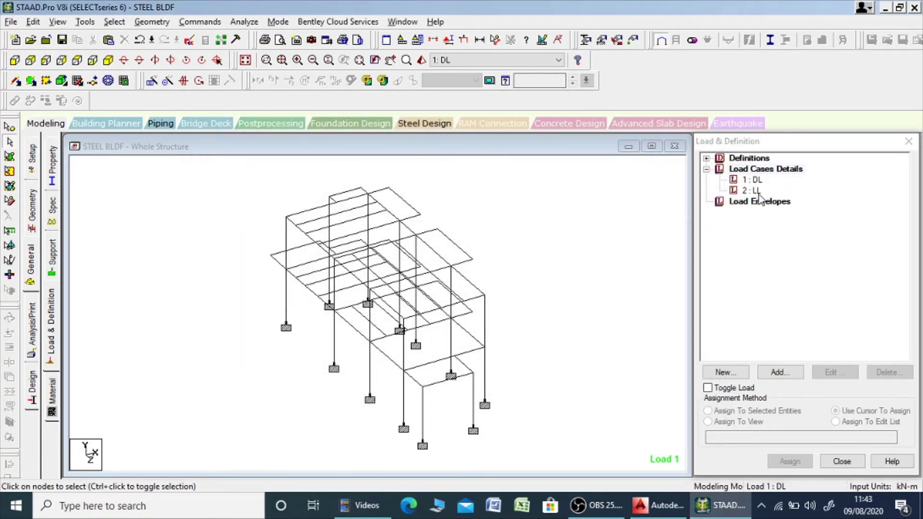
Add a selfweight load in the Y direction with factor -1 to the DL load case
{"action": "left_click", "coordinate": [770, 171]}
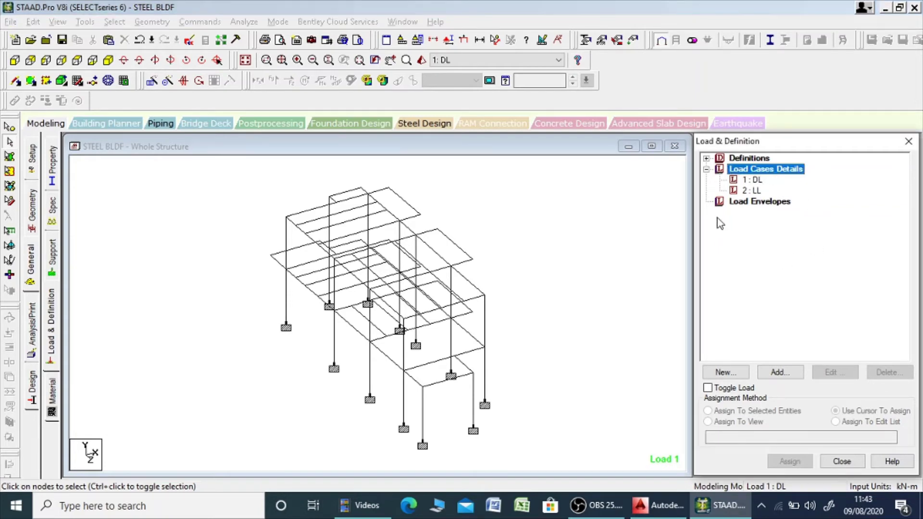
{"action": "left_click", "coordinate": [756, 181]}
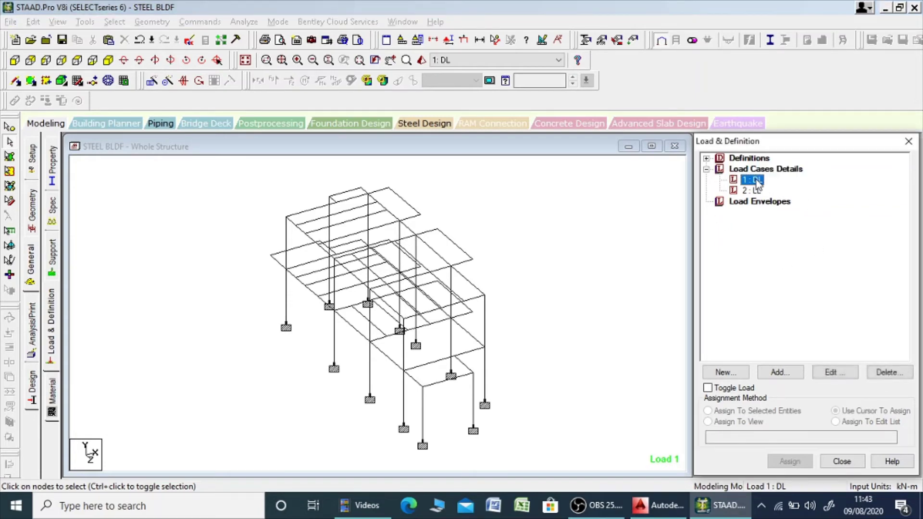
{"action": "left_click", "coordinate": [778, 373]}
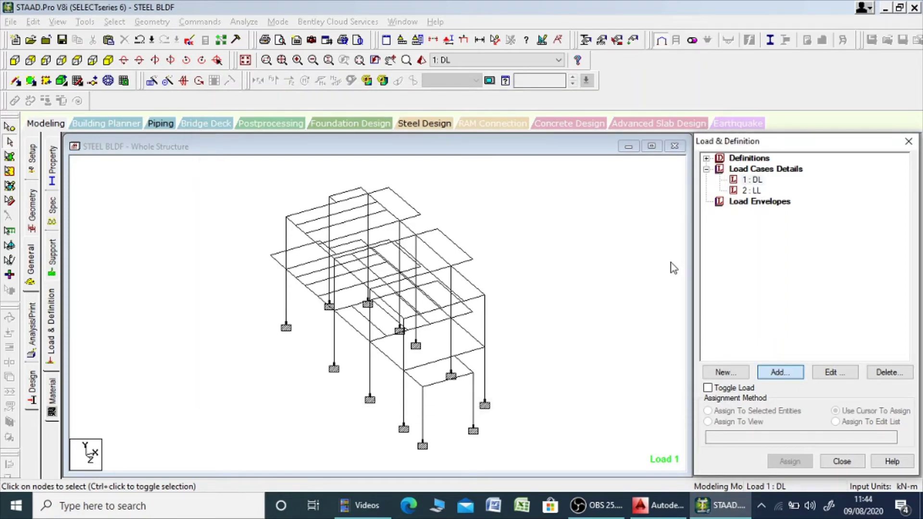
{"action": "left_click", "coordinate": [778, 371]}
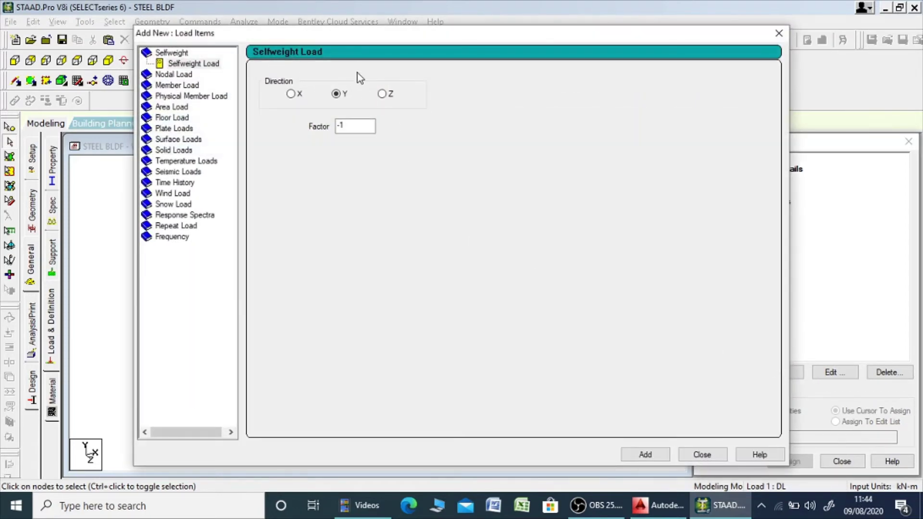
{"action": "left_click", "coordinate": [184, 64]}
{"action": "left_click", "coordinate": [660, 456]}
{"action": "left_click", "coordinate": [701, 455]}
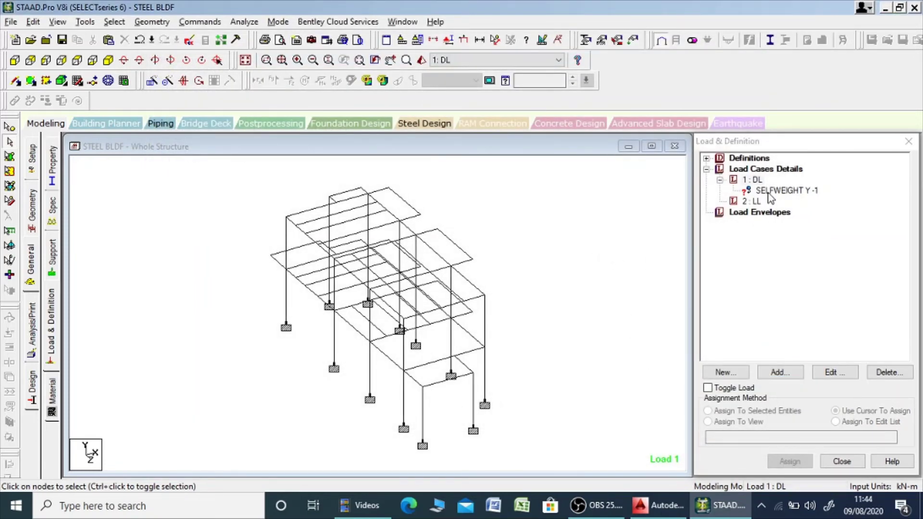
Assign the selfweight load of the DL case to all selected members of the building and clear the selection
{"action": "left_click", "coordinate": [778, 192]}
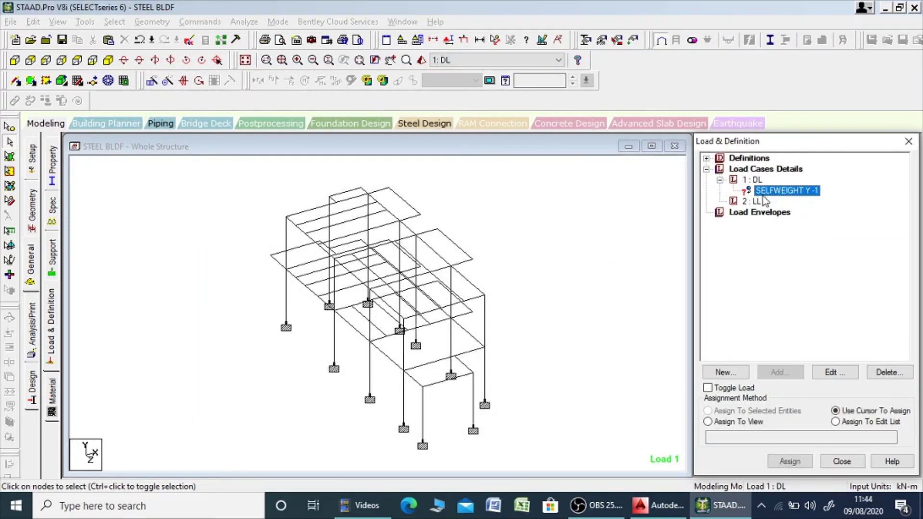
{"action": "scroll", "coordinate": [538, 221], "scroll_direction": "down", "scroll_amount": 3}
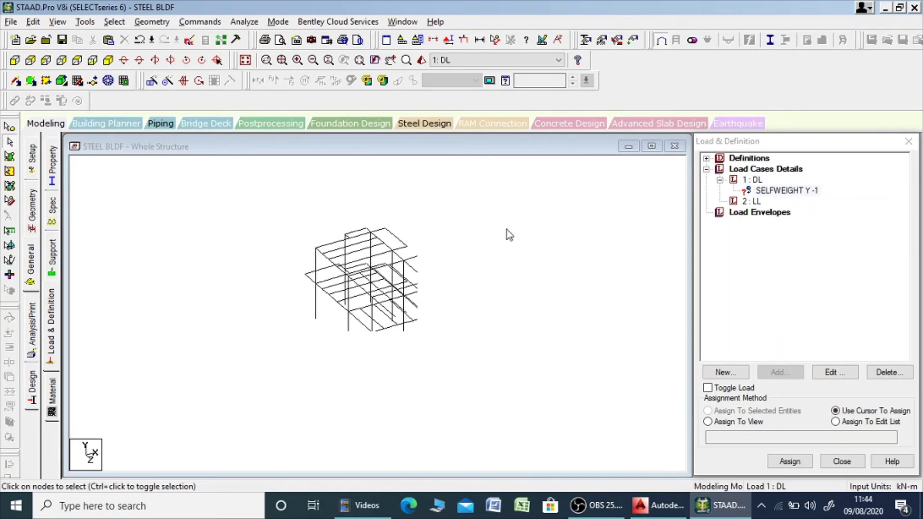
{"action": "left_click", "coordinate": [762, 191]}
{"action": "left_click_drag", "start_coordinate": [299, 202], "coordinate": [518, 421]}
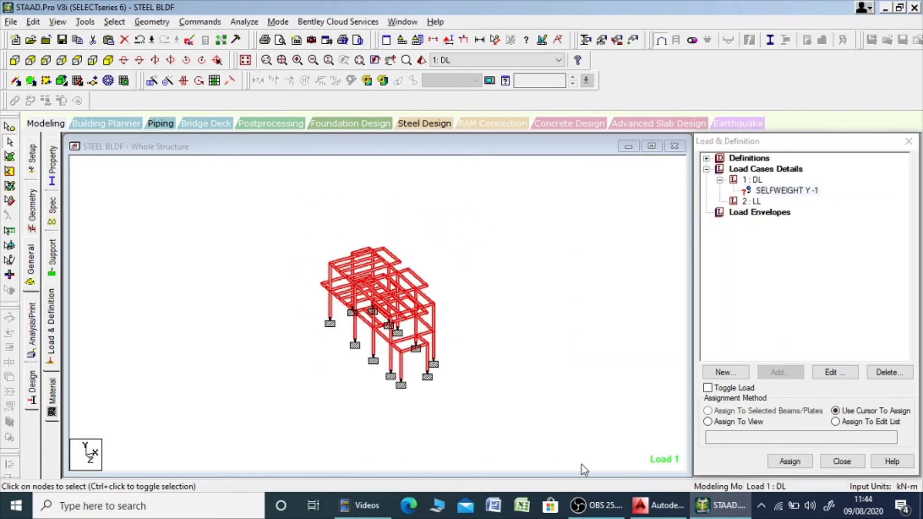
{"action": "left_click", "coordinate": [794, 463]}
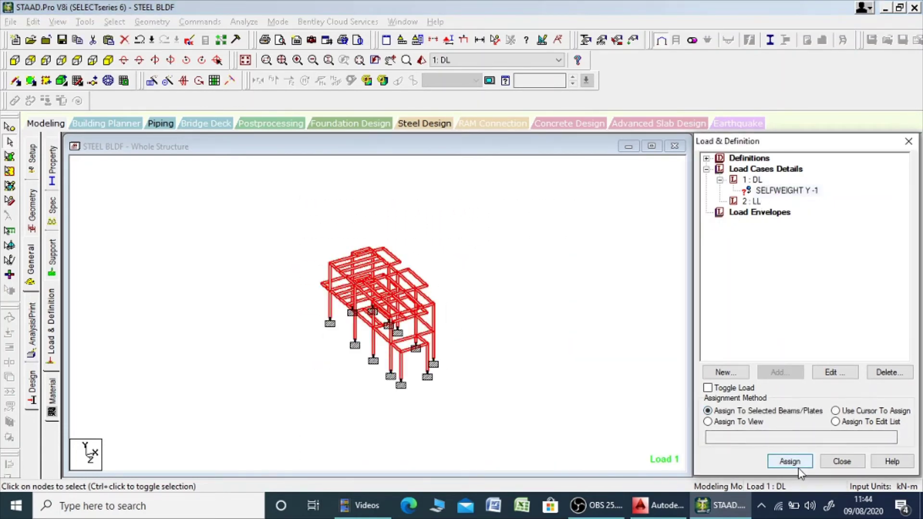
{"action": "left_click", "coordinate": [794, 463]}
{"action": "left_click", "coordinate": [830, 346]}
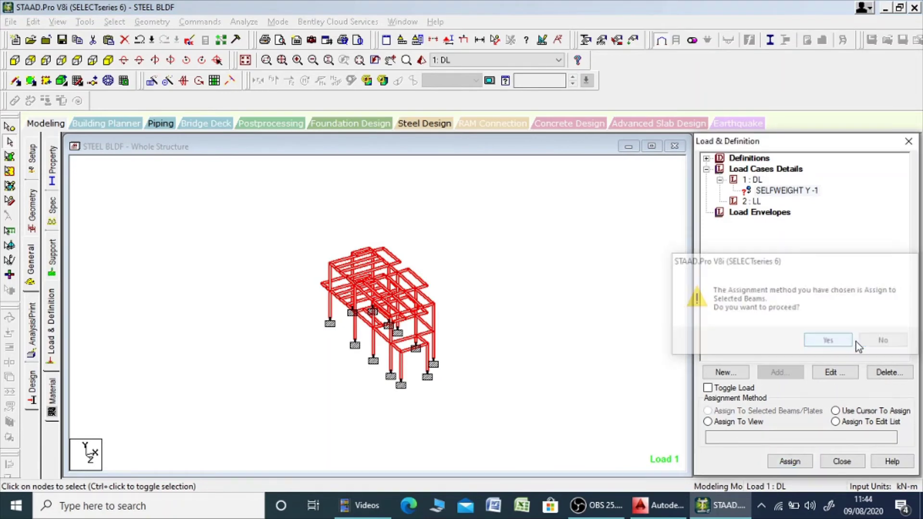
{"action": "left_click", "coordinate": [479, 245]}
{"action": "scroll", "coordinate": [472, 262], "scroll_direction": "up", "scroll_amount": 3}
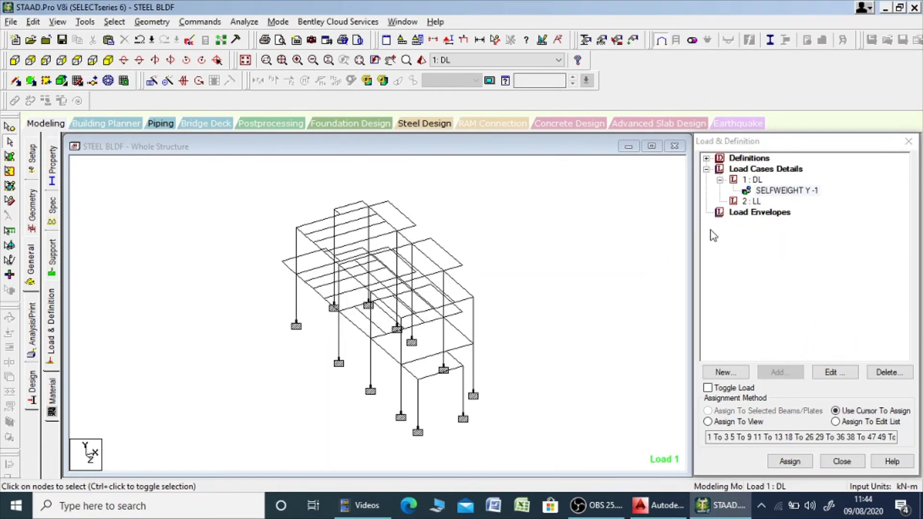
{"action": "left_click", "coordinate": [751, 180]}
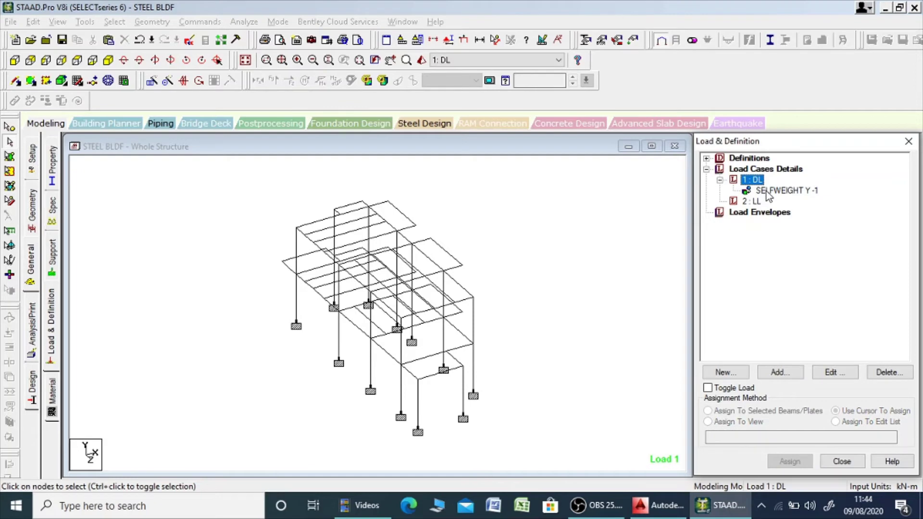
{"action": "left_click", "coordinate": [769, 191]}
{"action": "left_click", "coordinate": [550, 214]}
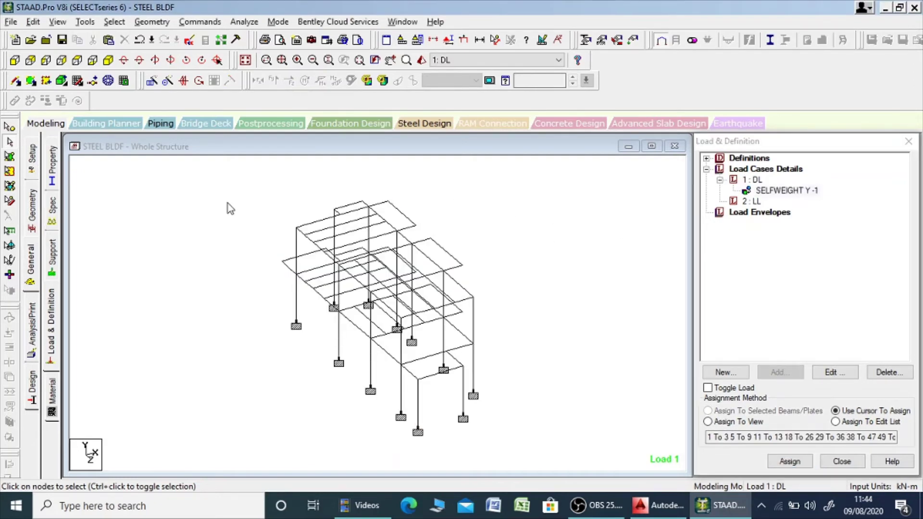
Isolate the lower storey columns and floor beams in a new view within the active window, shown isometric and maximized
{"action": "left_click", "coordinate": [14, 60]}
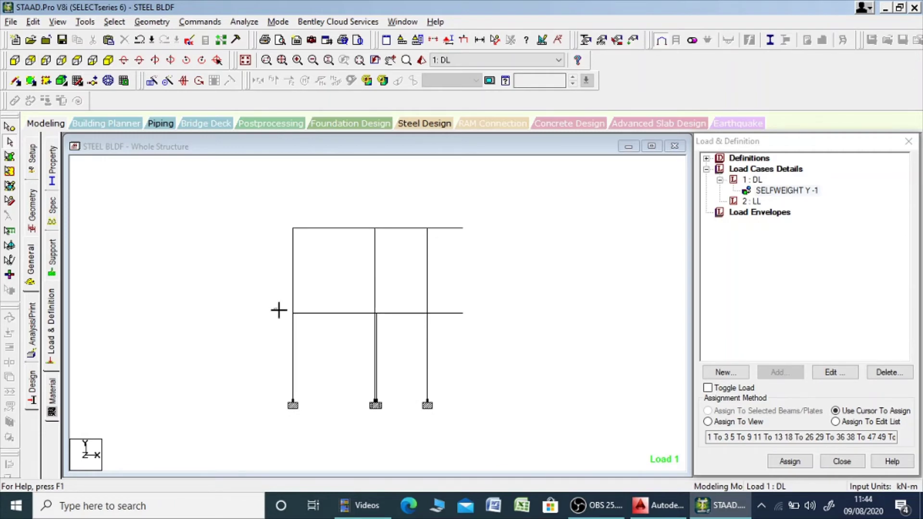
{"action": "left_click_drag", "start_coordinate": [274, 308], "coordinate": [494, 422]}
{"action": "right_click", "coordinate": [494, 412]}
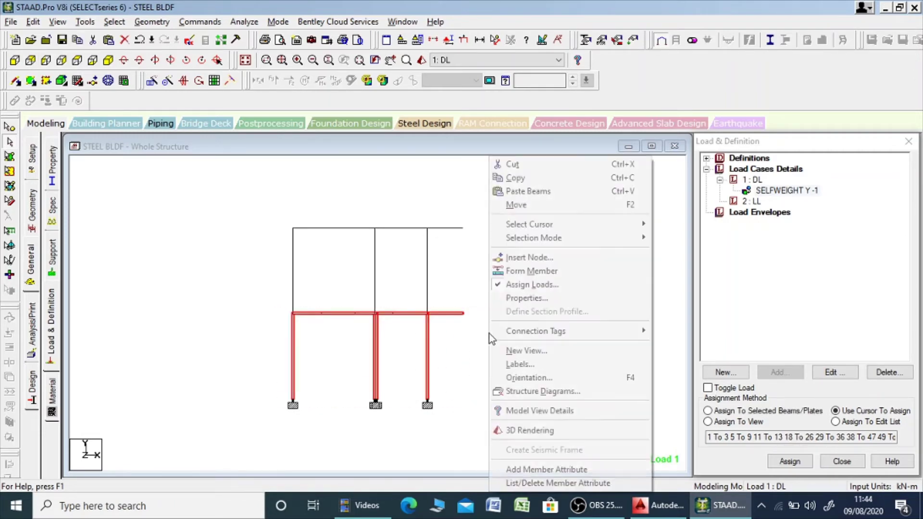
{"action": "left_click", "coordinate": [543, 356]}
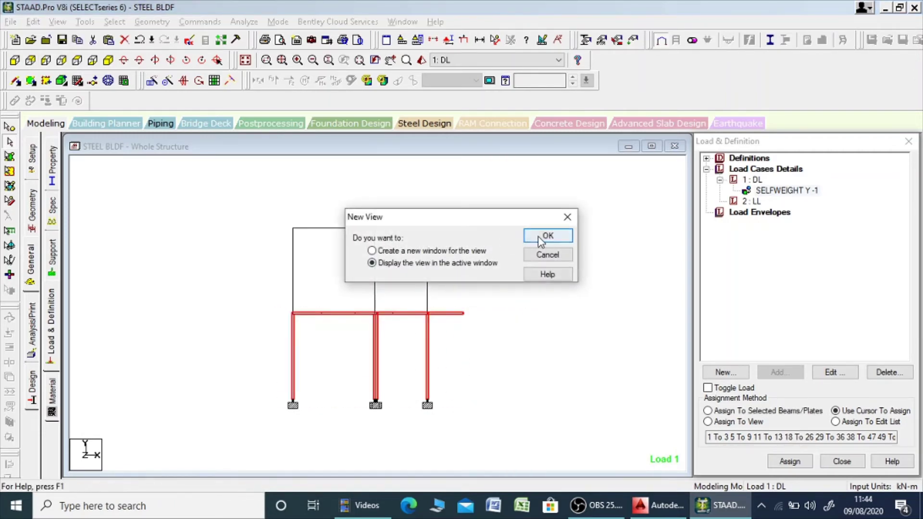
{"action": "left_click", "coordinate": [549, 236]}
{"action": "left_click", "coordinate": [108, 60]}
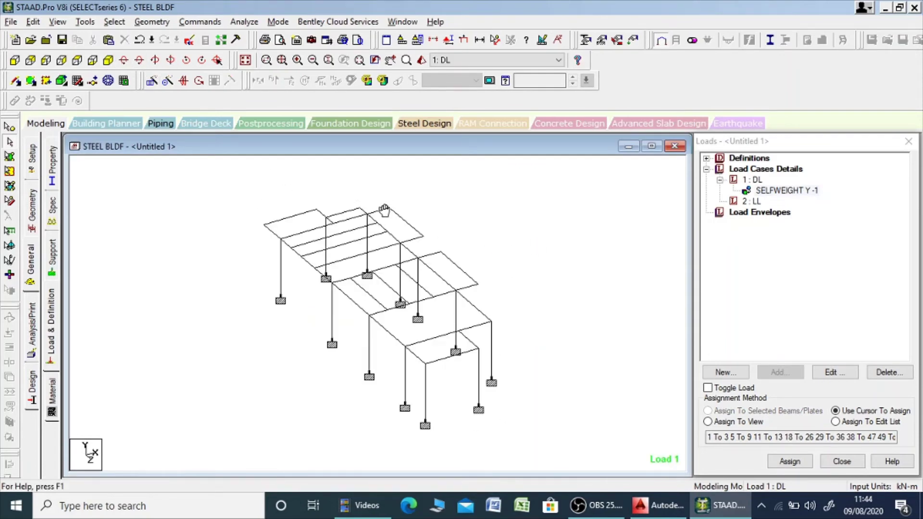
{"action": "left_click", "coordinate": [652, 146]}
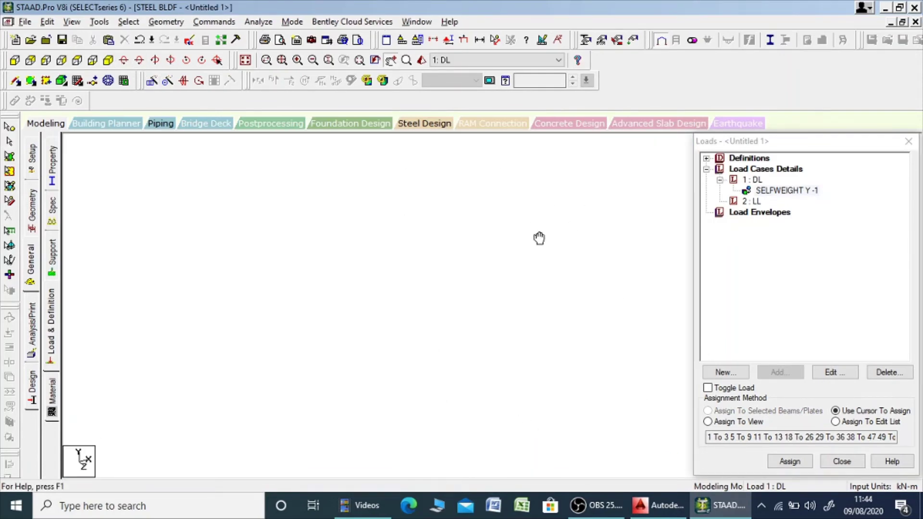
Set up a YRANGE floor load in the DL load case with a pressure of -6.5 kN/m2 in Global Y
{"action": "left_click", "coordinate": [755, 179]}
{"action": "left_click", "coordinate": [781, 373]}
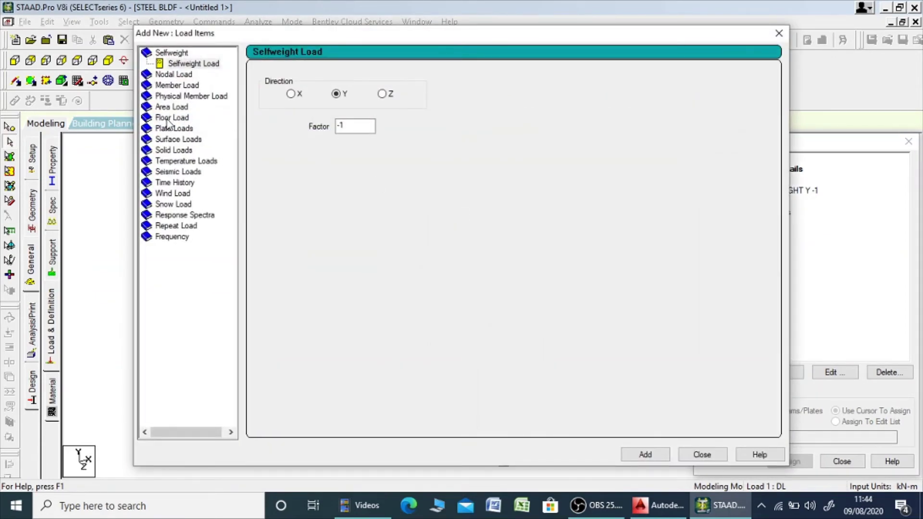
{"action": "left_click", "coordinate": [169, 118]}
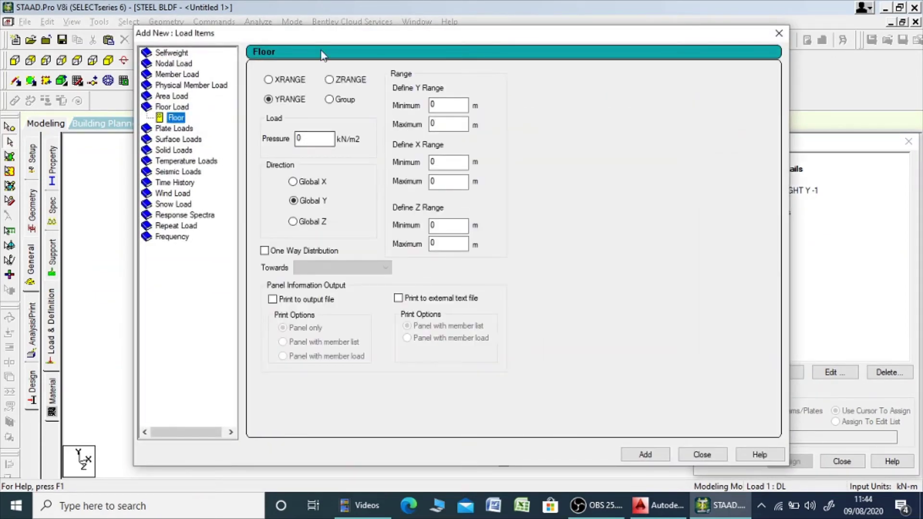
{"action": "left_click_drag", "start_coordinate": [332, 36], "coordinate": [569, 25]}
{"action": "left_click", "coordinate": [282, 215]}
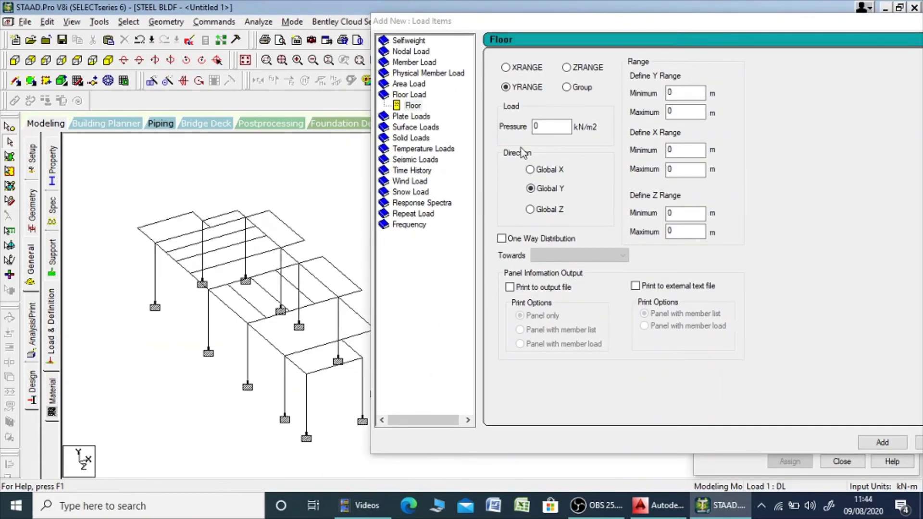
{"action": "left_click", "coordinate": [503, 131]}
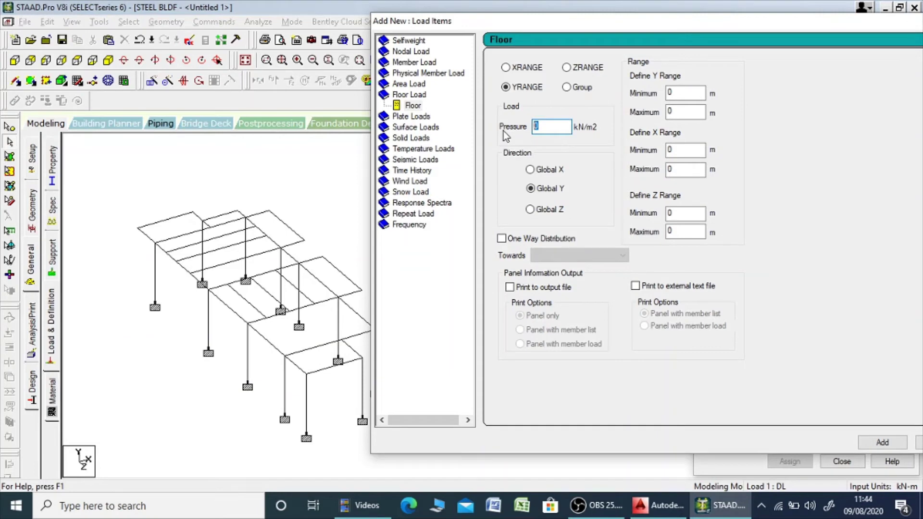
{"action": "type", "text": "-6.5"}
Check a floor corner node's coordinates, set the floor load's minimum and maximum Y range to 3 m, and add it to DL
{"action": "left_click", "coordinate": [10, 127]}
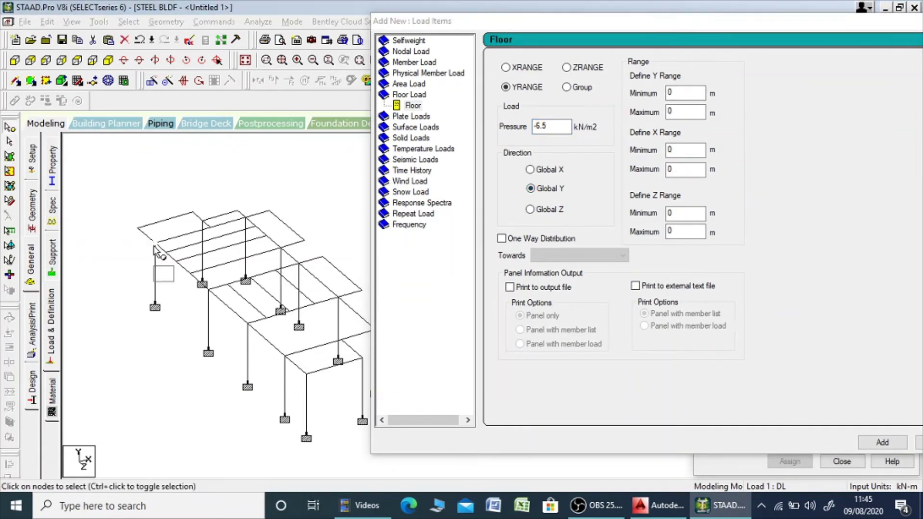
{"action": "double_click", "coordinate": [155, 244]}
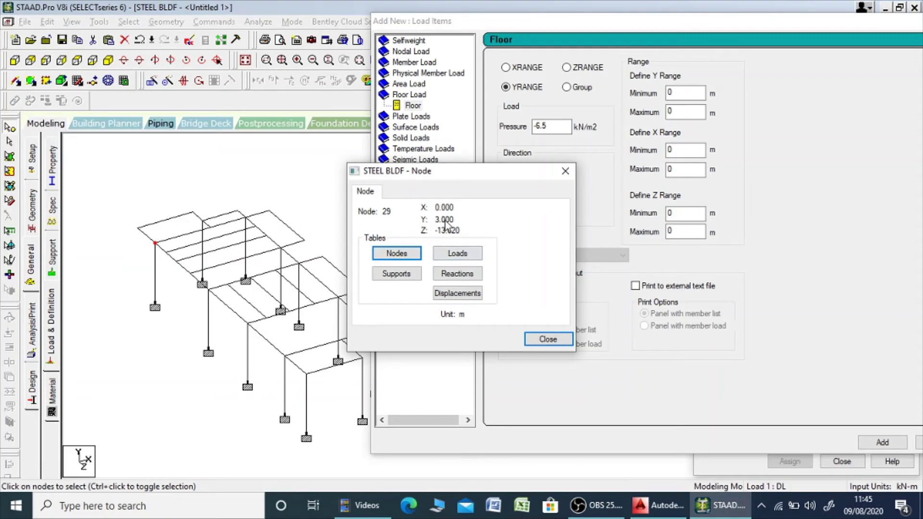
{"action": "left_click", "coordinate": [566, 171]}
{"action": "left_click", "coordinate": [634, 109]}
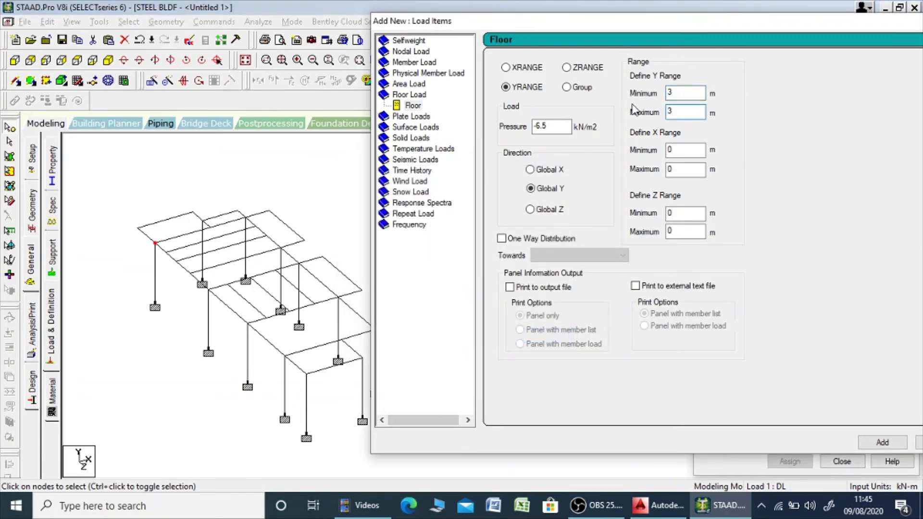
{"action": "left_click", "coordinate": [882, 442]}
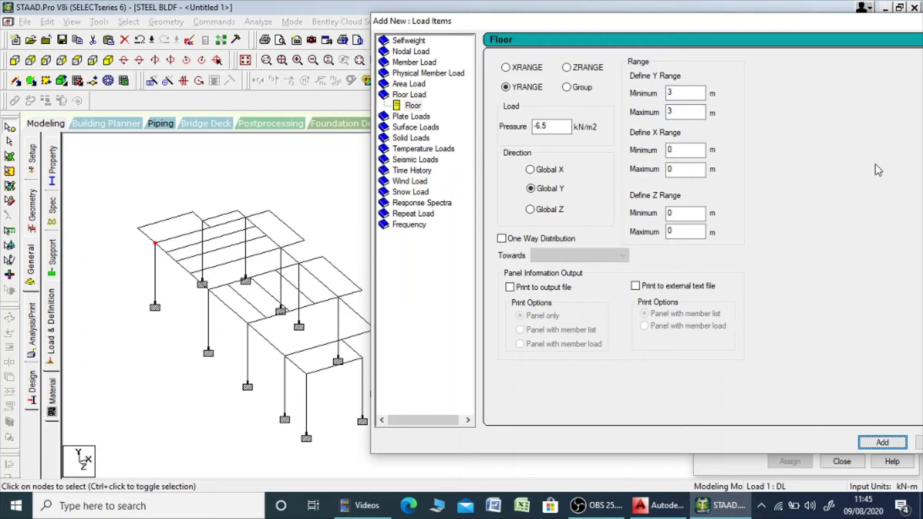
{"action": "left_click_drag", "start_coordinate": [819, 25], "coordinate": [639, 17]}
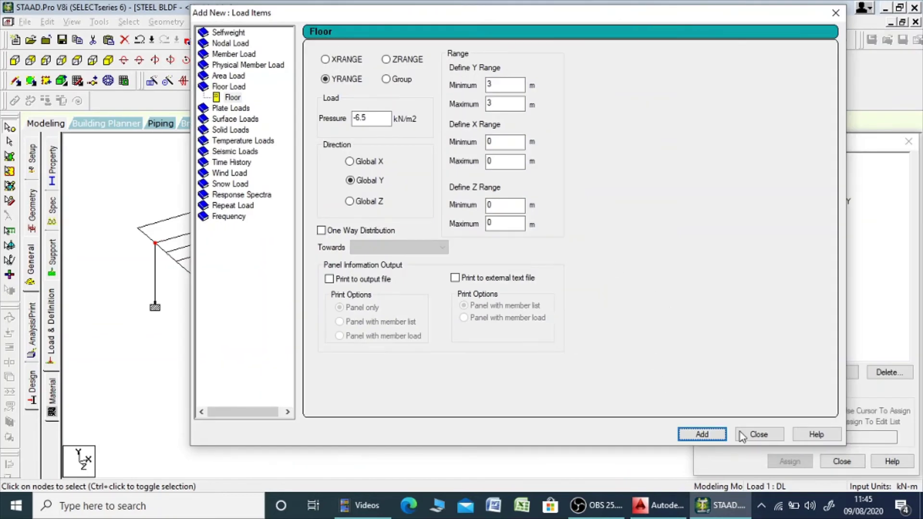
{"action": "left_click", "coordinate": [758, 435]}
Display the DL floor load and examine its distribution over the floor panels in isometric and plan views
{"action": "left_click", "coordinate": [788, 201]}
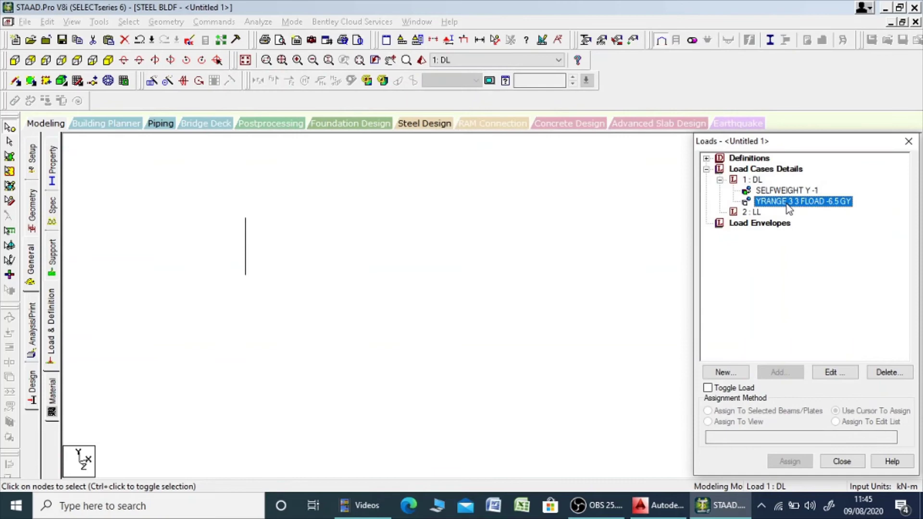
{"action": "left_click", "coordinate": [563, 250]}
{"action": "middle_click_drag", "start_coordinate": [279, 252], "coordinate": [337, 267]}
{"action": "scroll", "coordinate": [261, 232], "scroll_direction": "up", "scroll_amount": 1}
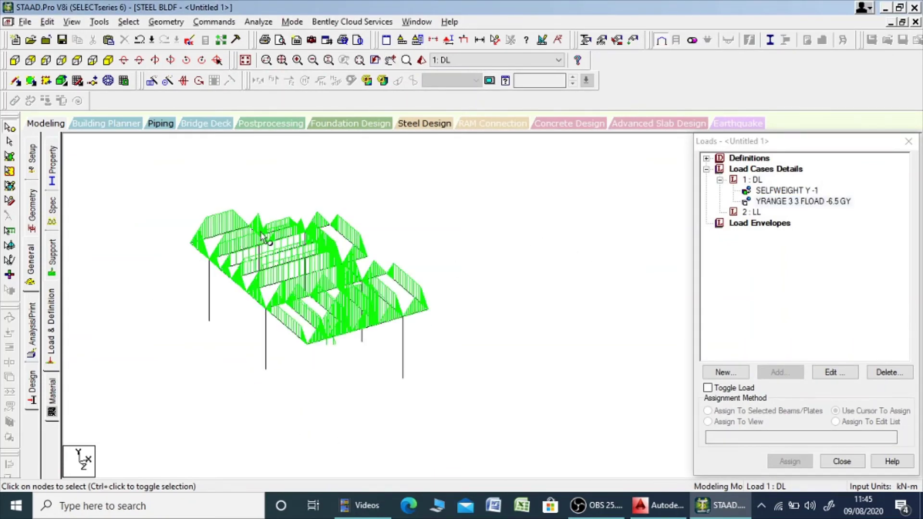
{"action": "scroll", "coordinate": [261, 236], "scroll_direction": "up", "scroll_amount": 1}
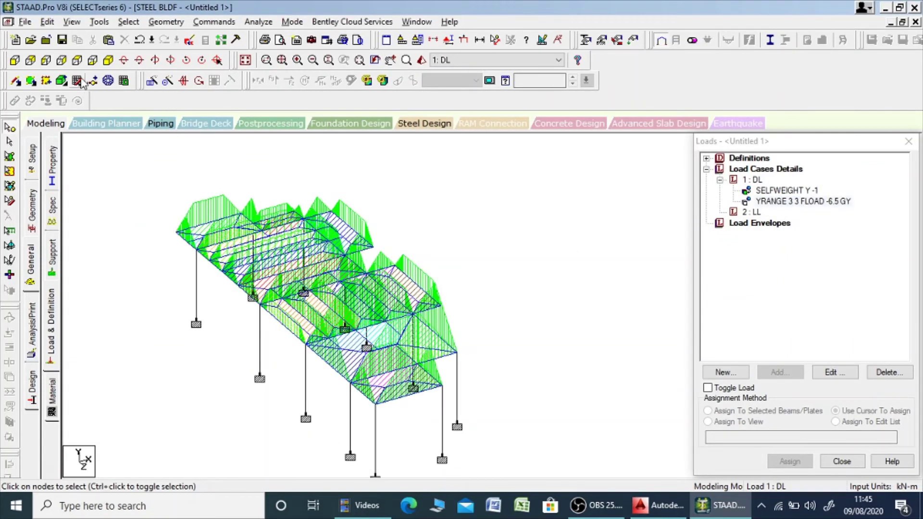
{"action": "left_click", "coordinate": [80, 81]}
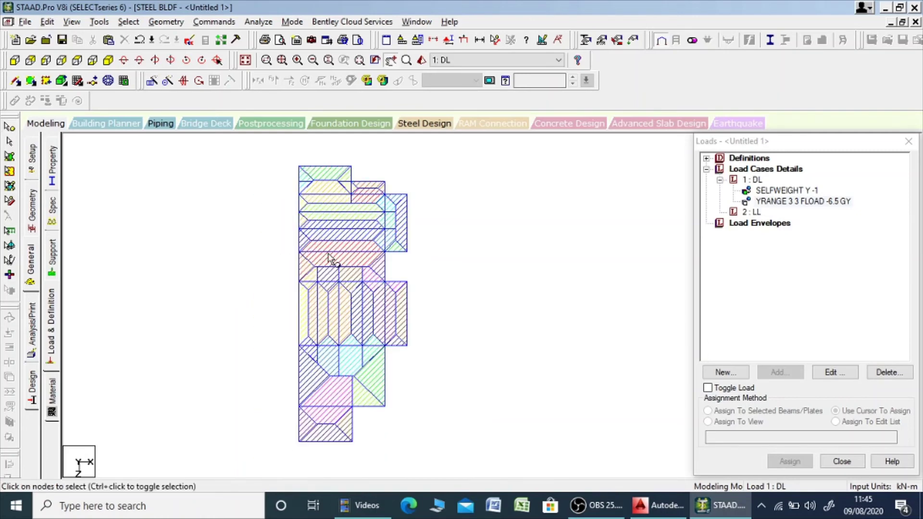
{"action": "left_click", "coordinate": [107, 62]}
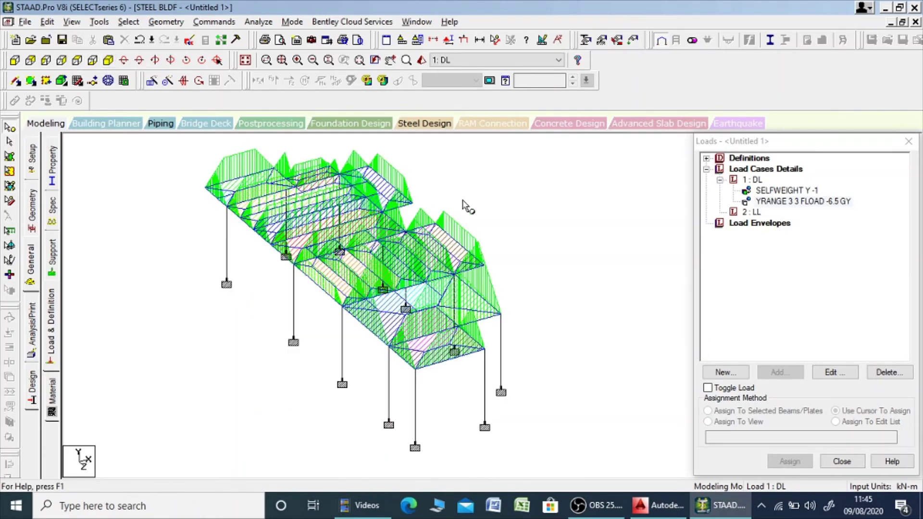
Add a floor load of -2 kN/m2 in Global Y to the LL load case with a Y range of 3 to 3 m
{"action": "left_click", "coordinate": [751, 213]}
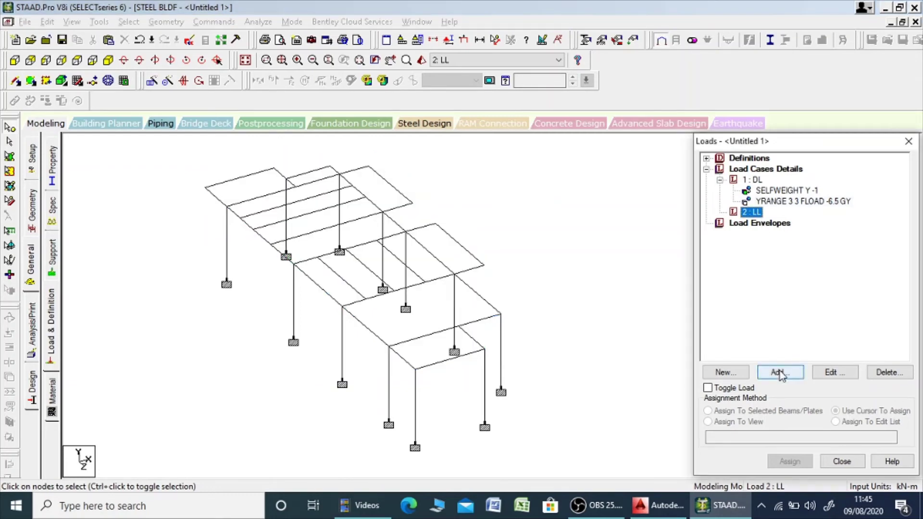
{"action": "left_click", "coordinate": [779, 373]}
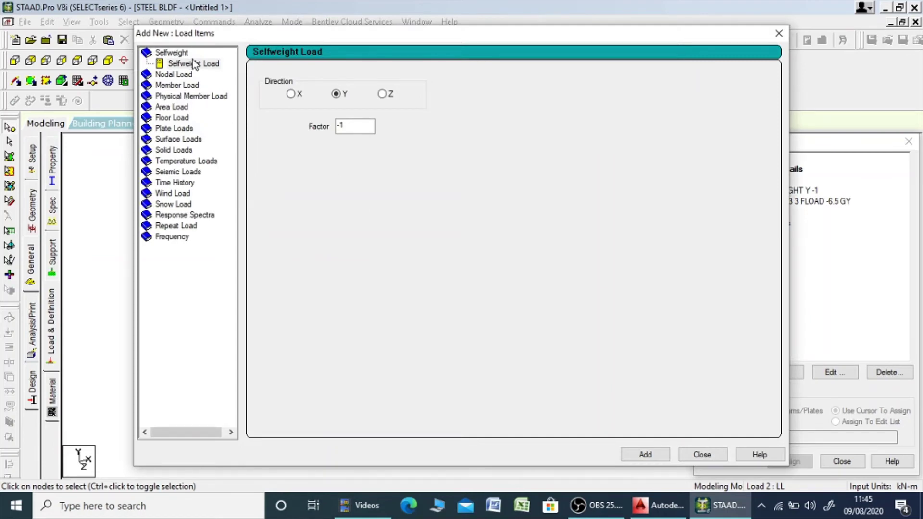
{"action": "left_click", "coordinate": [174, 119]}
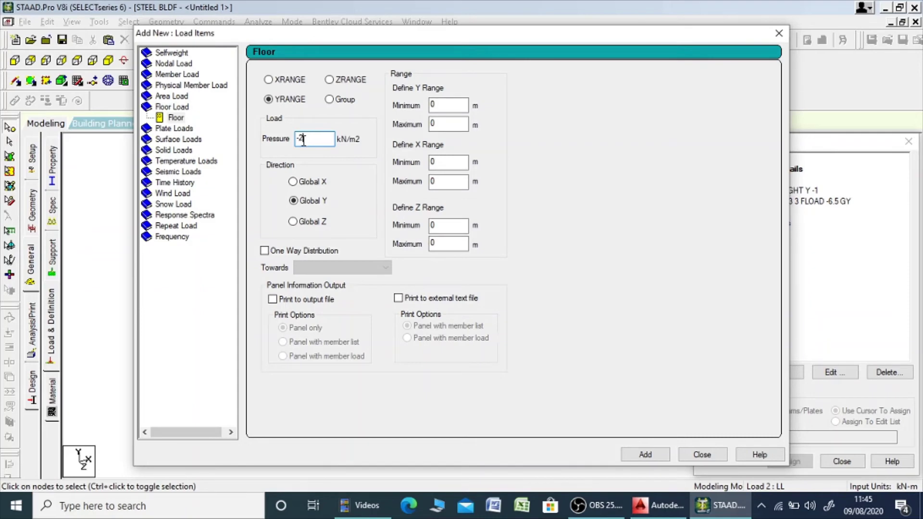
{"action": "double_click", "coordinate": [434, 105]}
{"action": "key", "text": "Tab"}
{"action": "left_click", "coordinate": [653, 456]}
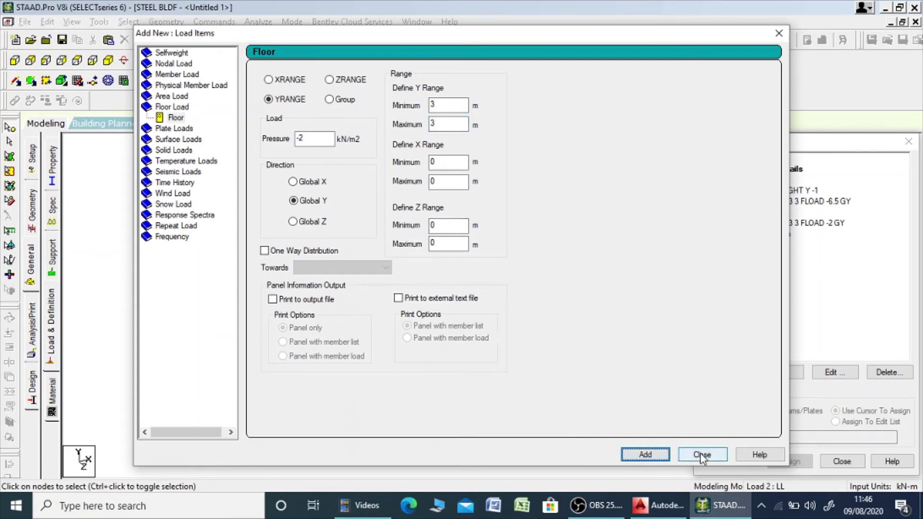
{"action": "left_click", "coordinate": [702, 455]}
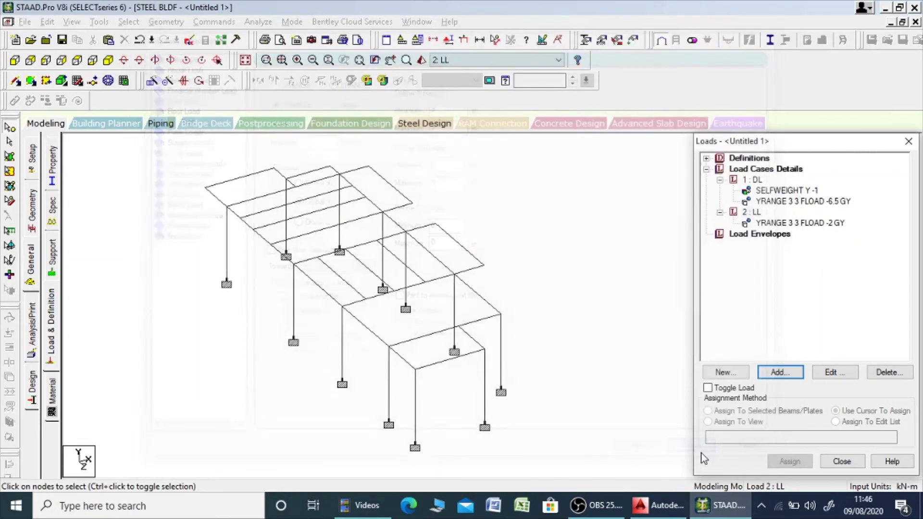
Display the LL floor load distribution and restore the view of the whole structure
{"action": "left_click", "coordinate": [793, 224]}
{"action": "left_click", "coordinate": [574, 249]}
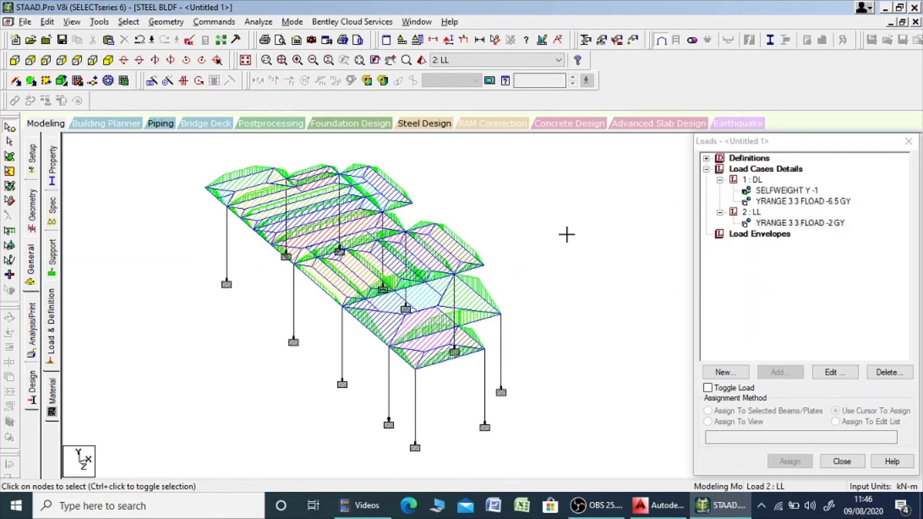
{"action": "left_click", "coordinate": [246, 59]}
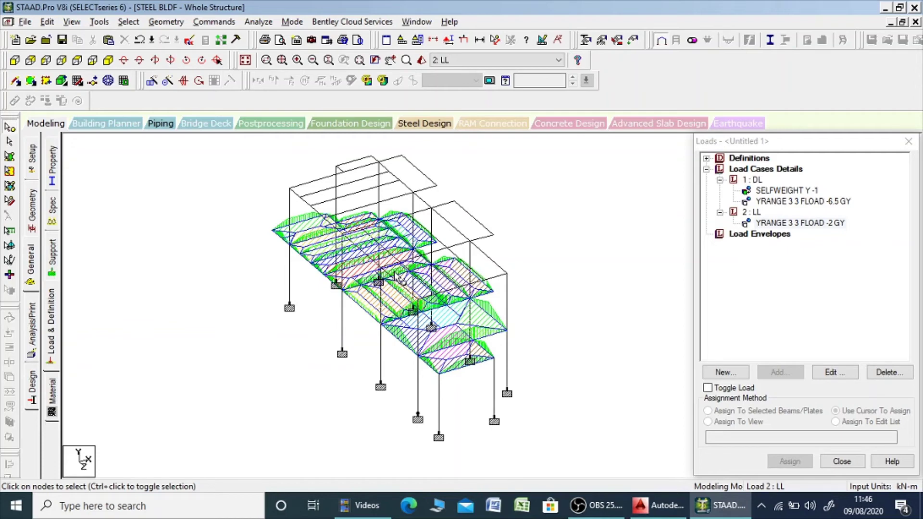
Add a floor load of -6.5 kN/m2 in Global Y to the DL load case with a Y range of 3 to 3 m
{"action": "left_click", "coordinate": [762, 182]}
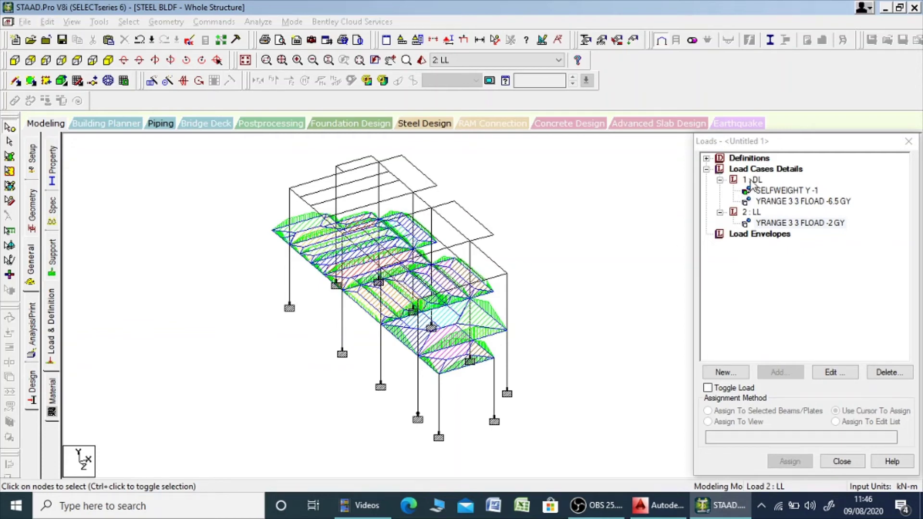
{"action": "left_click", "coordinate": [776, 378]}
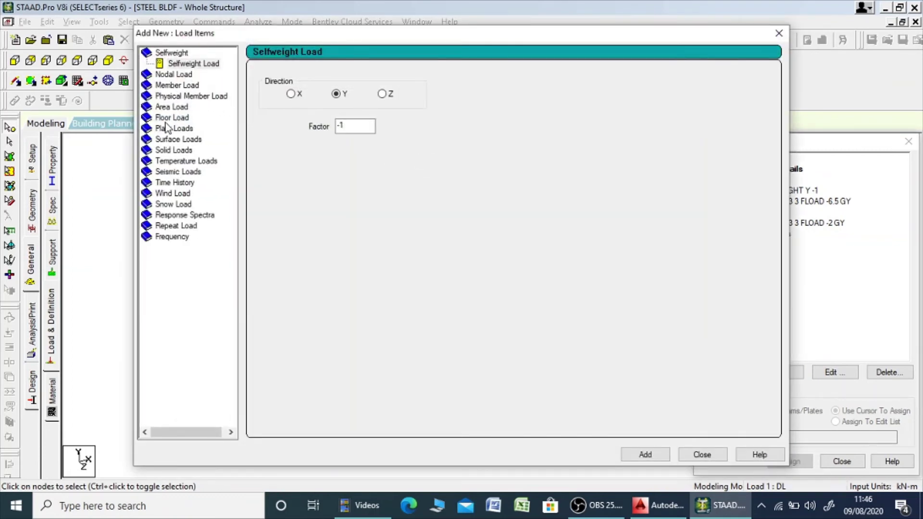
{"action": "left_click", "coordinate": [167, 119]}
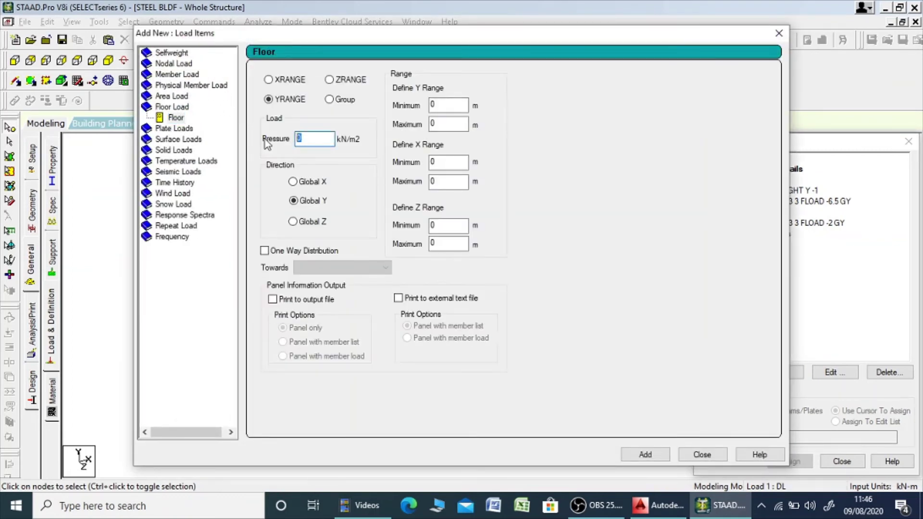
{"action": "type", "text": "-6.5"}
{"action": "key", "text": "Tab"}
{"action": "type", "text": "3"}
{"action": "key", "text": "Tab"}
{"action": "type", "text": "3"}
{"action": "key", "text": "Tab"}
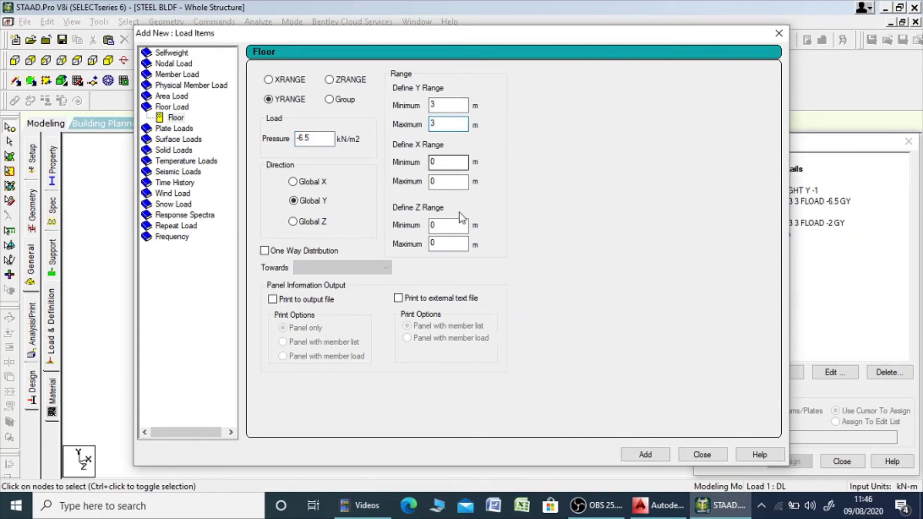
{"action": "left_click", "coordinate": [645, 455]}
Set the floor load's Y range to 6 to 6 m, check an upper-level corner node's coordinates, and add the load to DL
{"action": "double_click", "coordinate": [455, 107]}
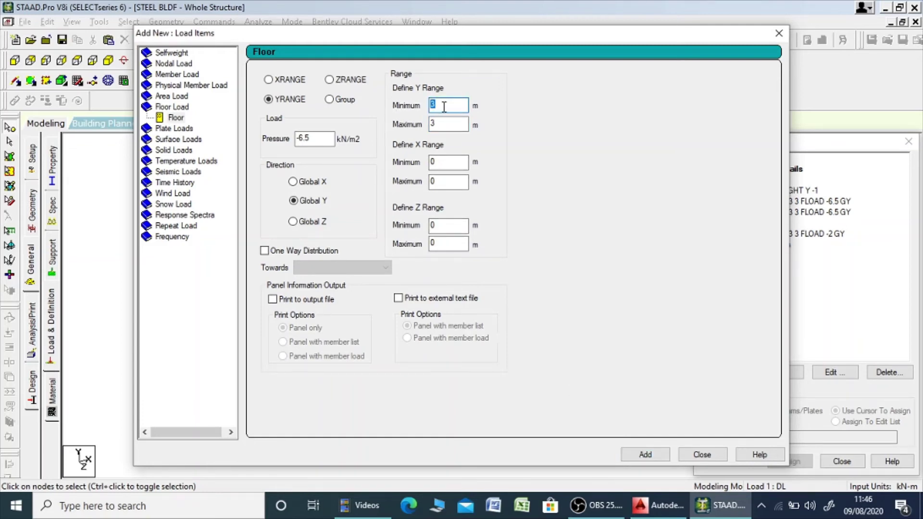
{"action": "type", "text": "6"}
{"action": "left_click_drag", "start_coordinate": [486, 45], "coordinate": [686, 31]}
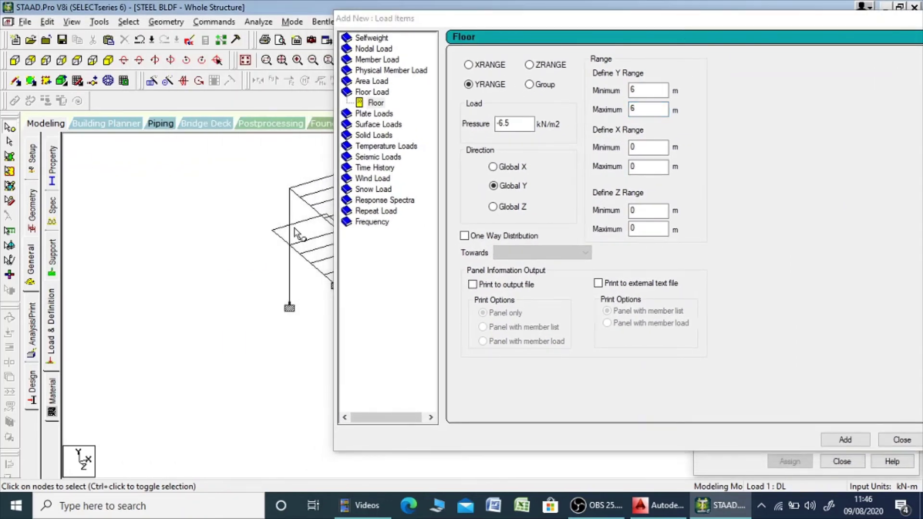
{"action": "double_click", "coordinate": [290, 188]}
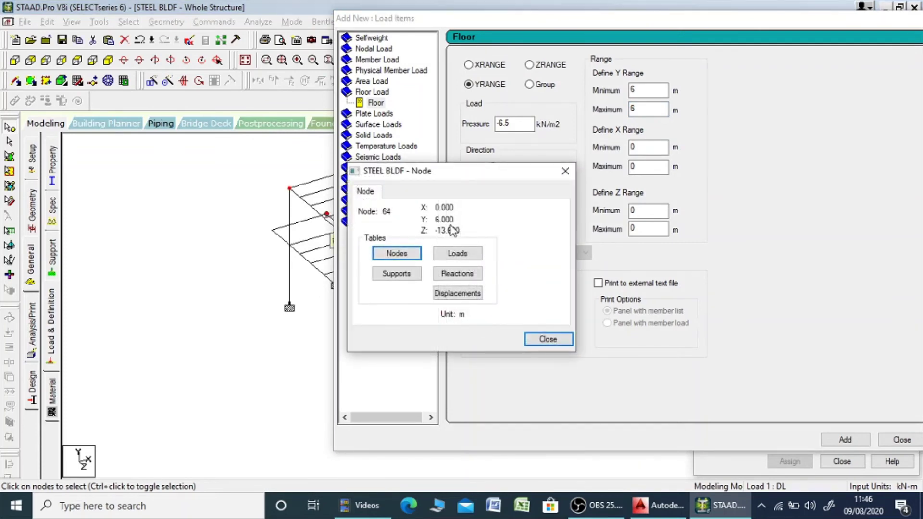
{"action": "left_click", "coordinate": [566, 172]}
{"action": "left_click", "coordinate": [845, 440]}
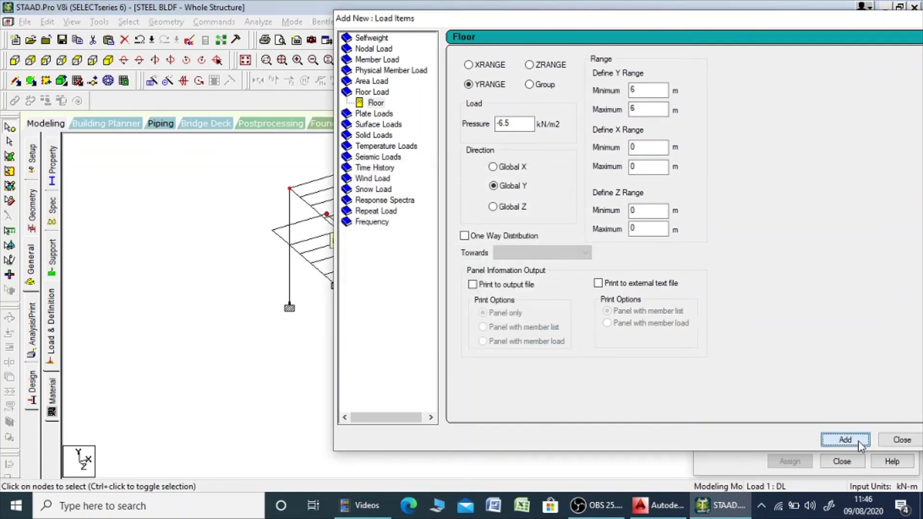
{"action": "left_click", "coordinate": [901, 440]}
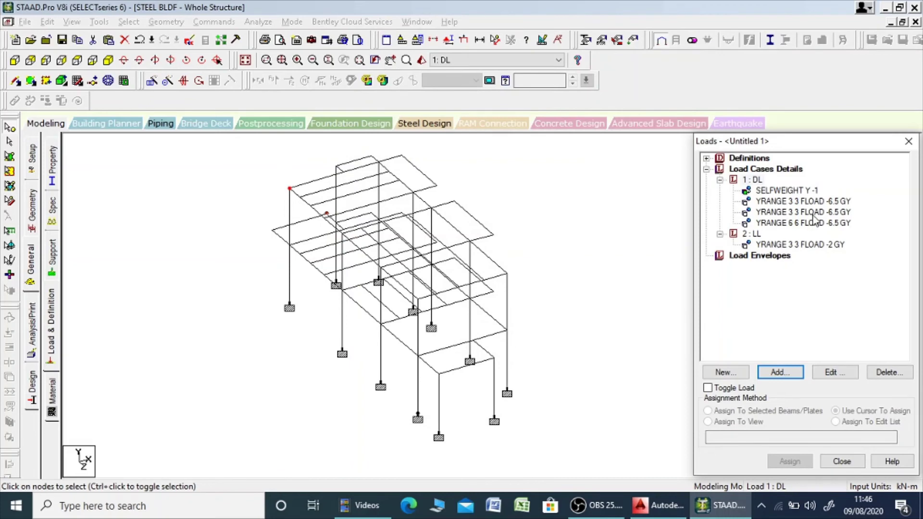
Delete the duplicate 3 m floor load from DL and display the remaining 3 m and 6 m floor loads
{"action": "left_click", "coordinate": [810, 217]}
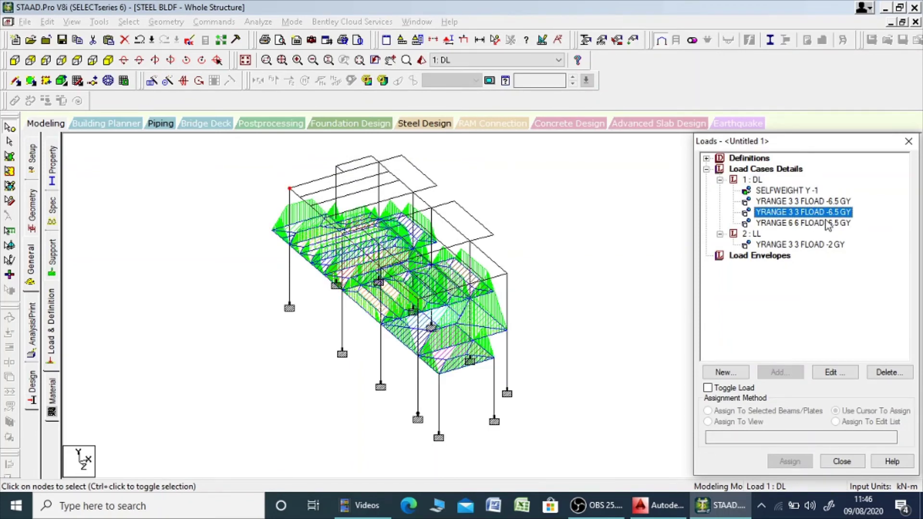
{"action": "key", "text": "Delete"}
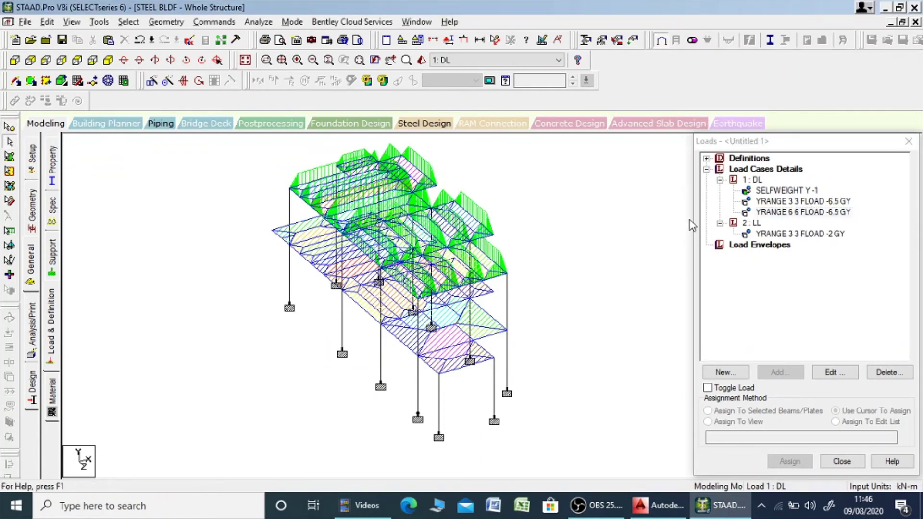
{"action": "left_click", "coordinate": [775, 202]}
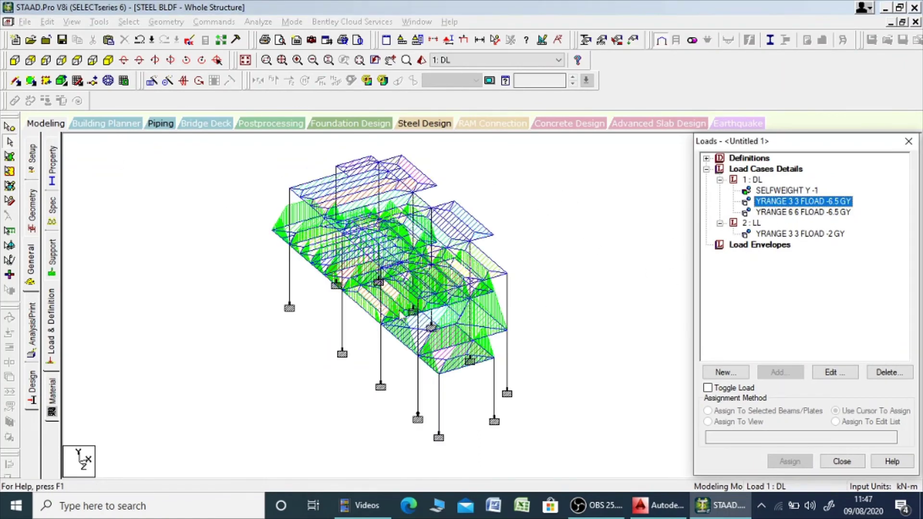
{"action": "left_click", "coordinate": [775, 212]}
{"action": "left_click", "coordinate": [654, 225]}
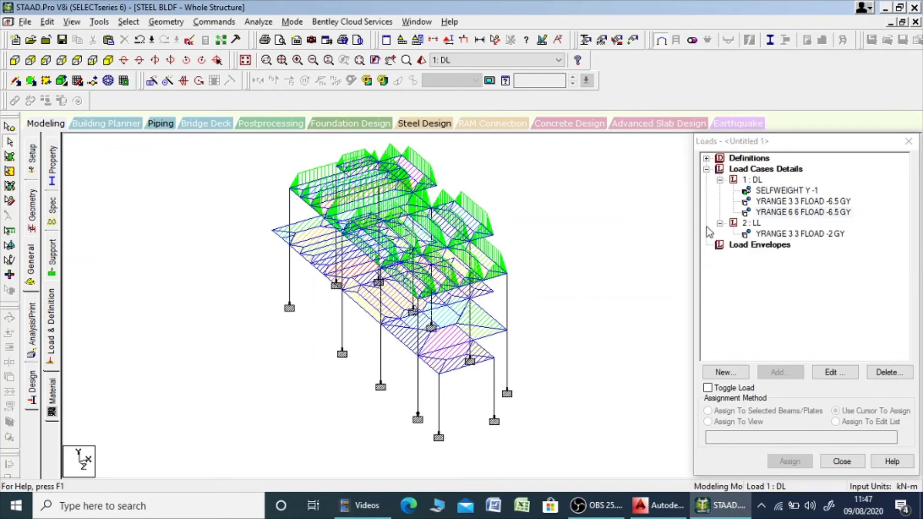
Add a floor load of -2 kN/m2 in Global Y to the LL load case with a Y range of 6 to 6 m
{"action": "left_click", "coordinate": [753, 223]}
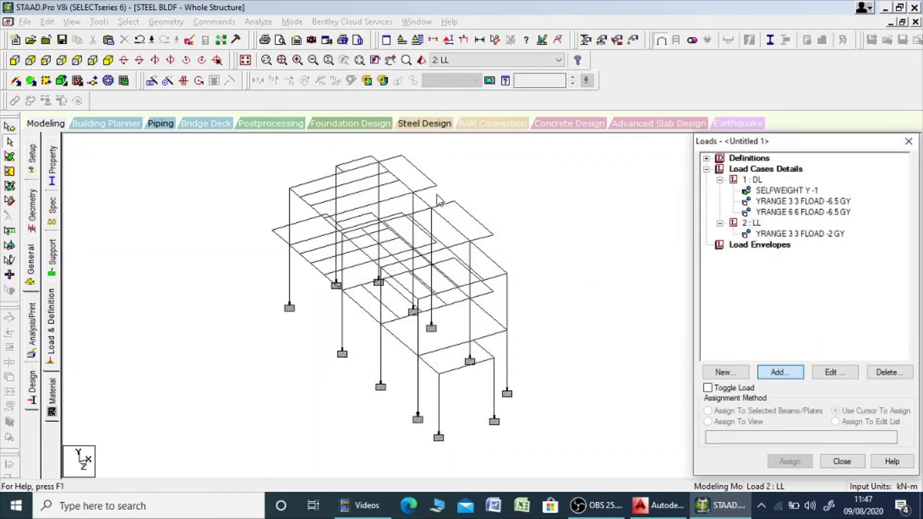
{"action": "left_click", "coordinate": [780, 372]}
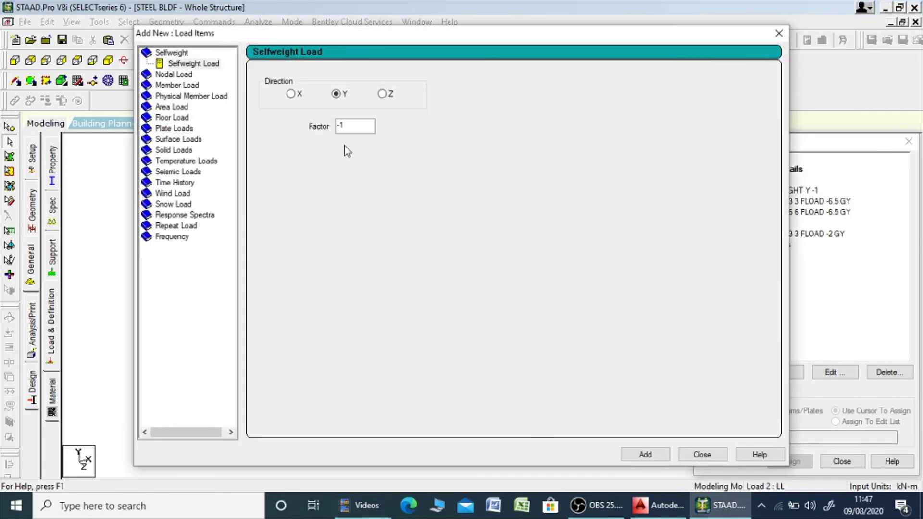
{"action": "left_click", "coordinate": [173, 117]}
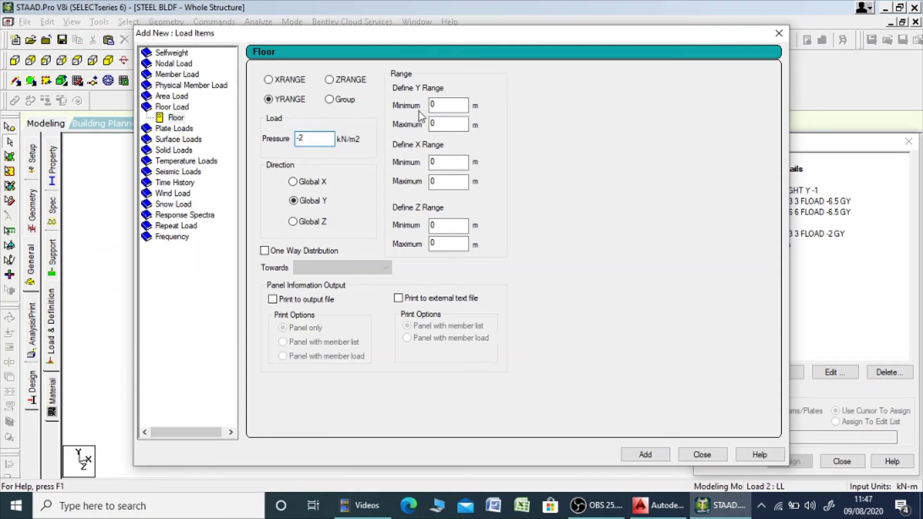
{"action": "key", "text": "Tab"}
{"action": "key", "text": "Tab"}
{"action": "type", "text": "6"}
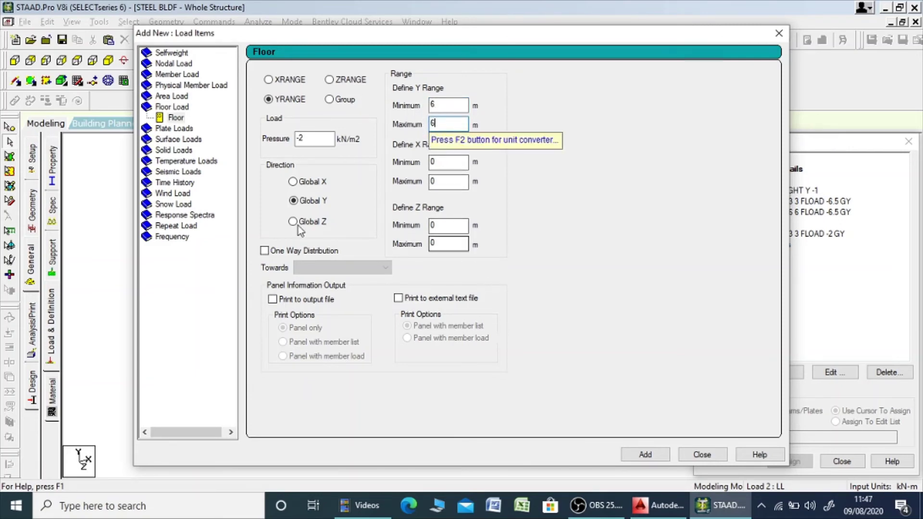
{"action": "left_click", "coordinate": [646, 454]}
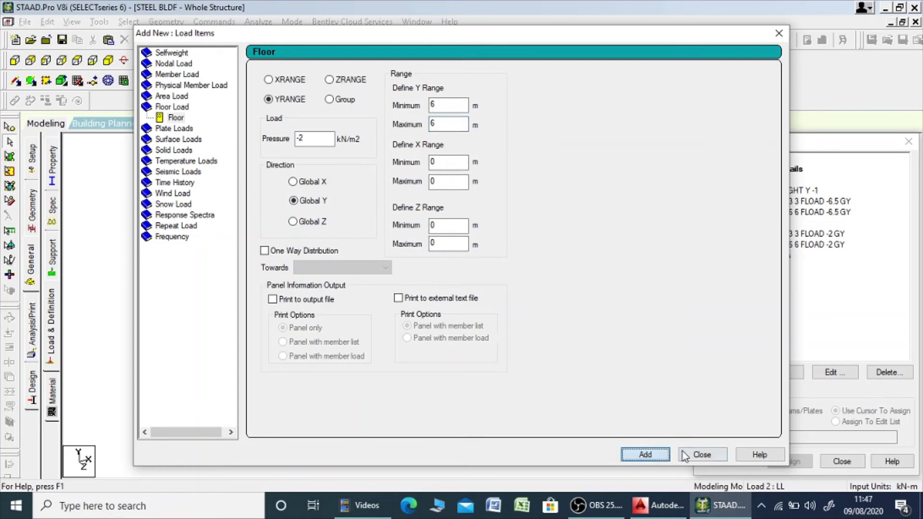
{"action": "left_click", "coordinate": [702, 454]}
Display the LL floor load distributions on the 3 m and 6 m levels
{"action": "left_click", "coordinate": [799, 235]}
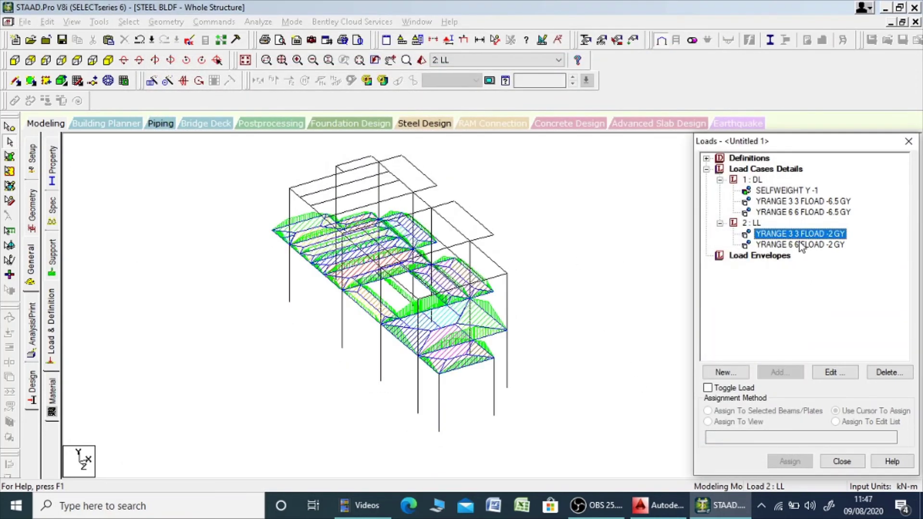
{"action": "left_click", "coordinate": [800, 245]}
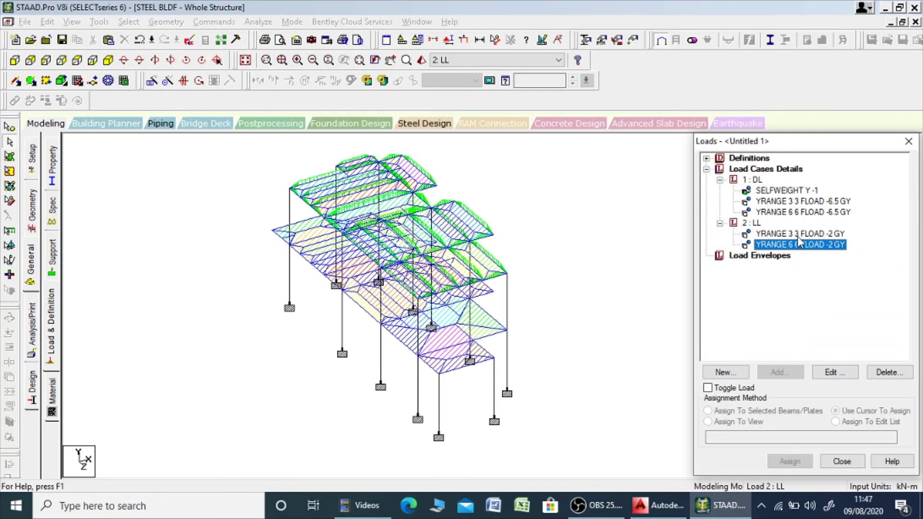
{"action": "left_click", "coordinate": [557, 226]}
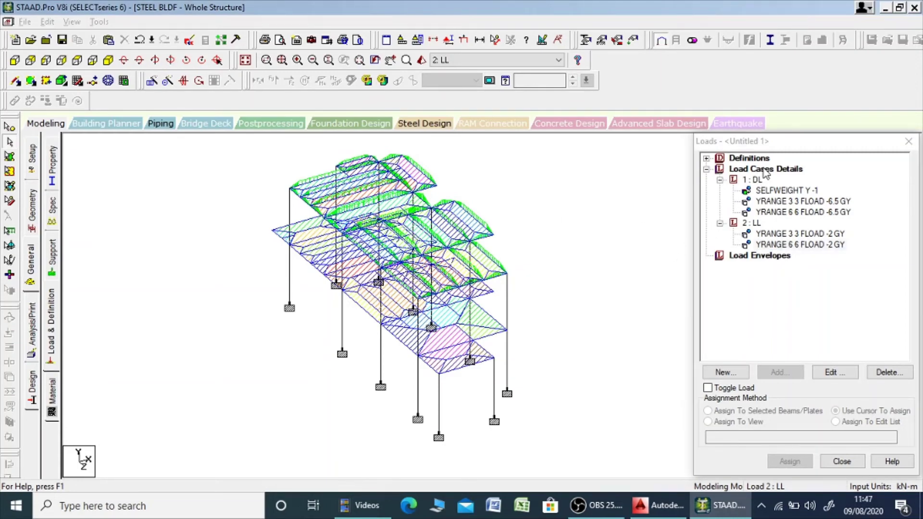
Start defining a manual load combination as load case 3 of Normal type and save the modified structure
{"action": "left_click", "coordinate": [765, 170]}
{"action": "left_click", "coordinate": [790, 374]}
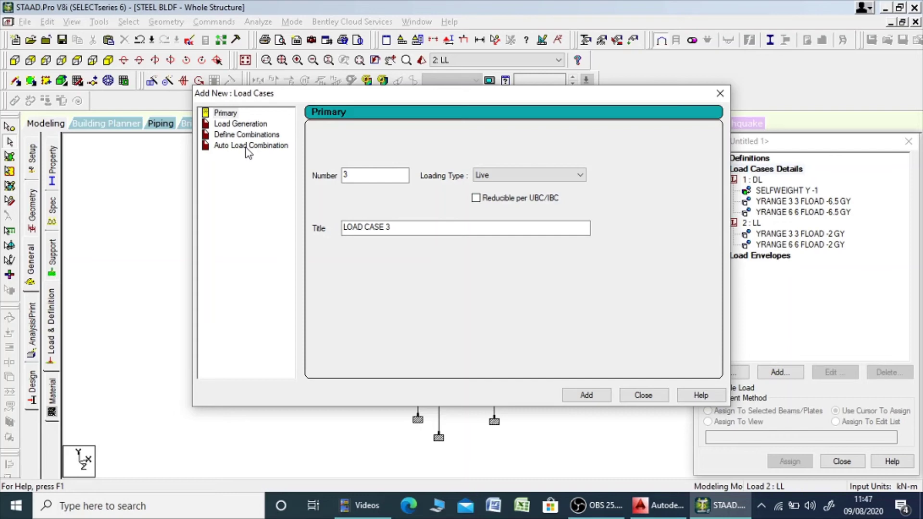
{"action": "left_click", "coordinate": [248, 147]}
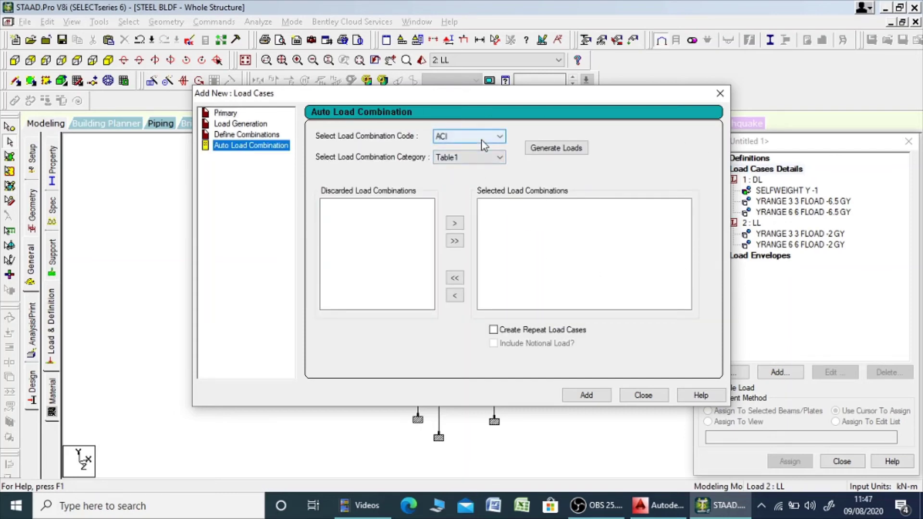
{"action": "left_click", "coordinate": [236, 136]}
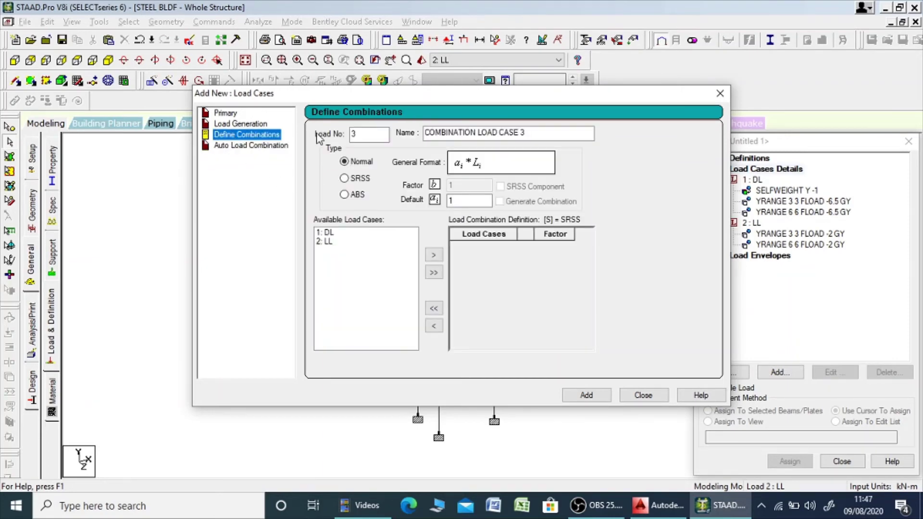
{"action": "left_click", "coordinate": [474, 202]}
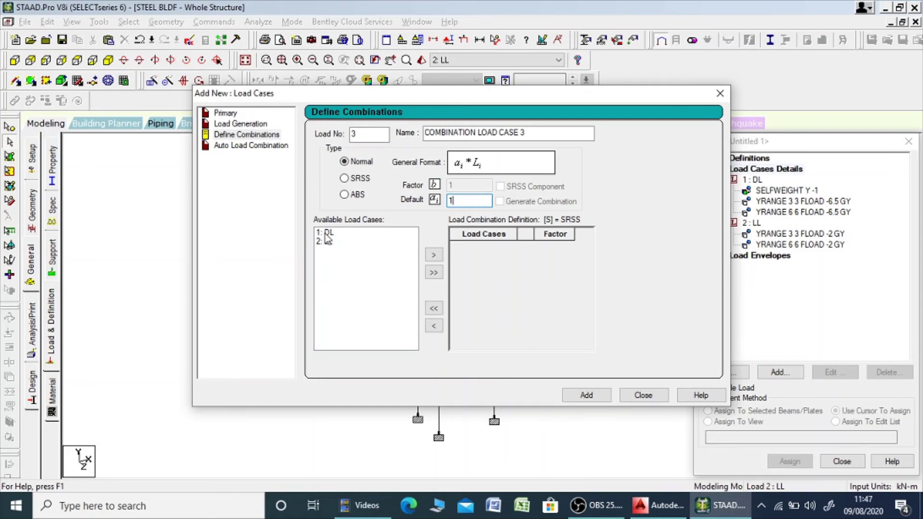
{"action": "left_click", "coordinate": [451, 293]}
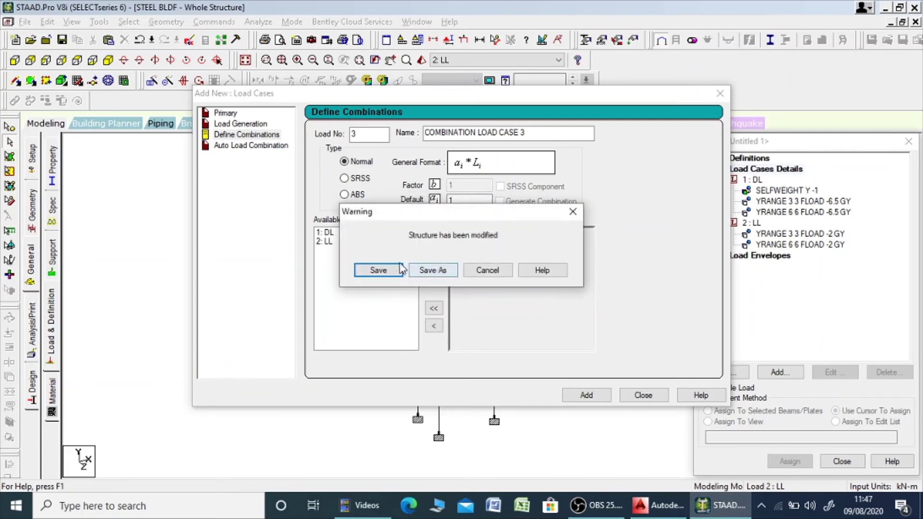
{"action": "left_click", "coordinate": [400, 270]}
{"action": "double_click", "coordinate": [326, 233]}
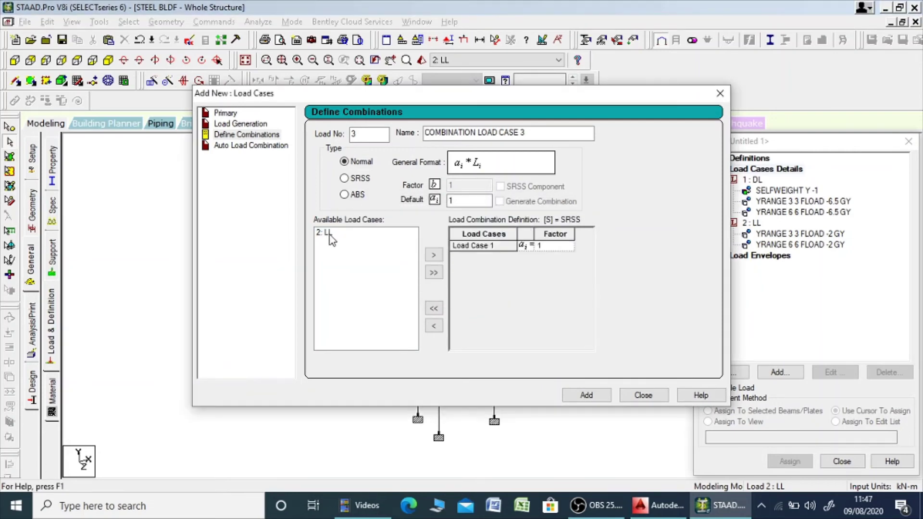
{"action": "double_click", "coordinate": [326, 233]}
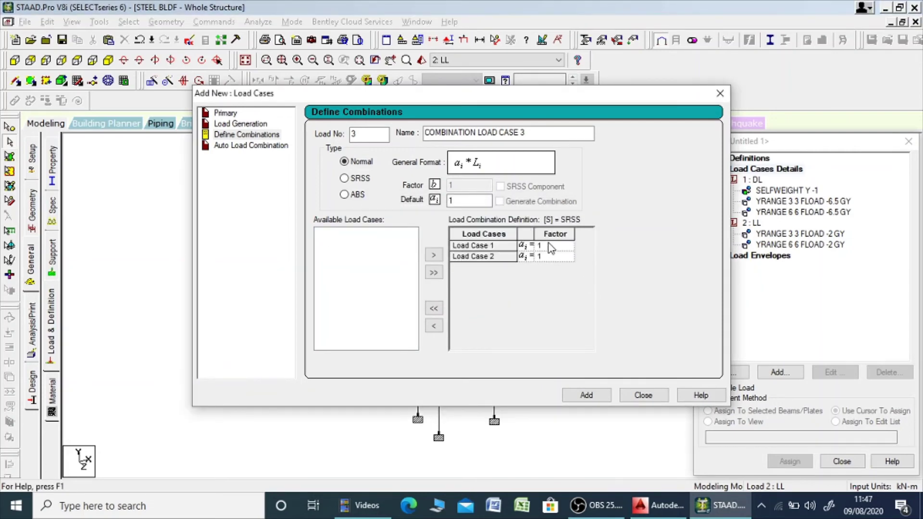
{"action": "left_click", "coordinate": [434, 309]}
Set the default factor to 1.5, include DL and LL in the combination, and add it as COMBINATION LOAD CASE 3
{"action": "left_click", "coordinate": [469, 199]}
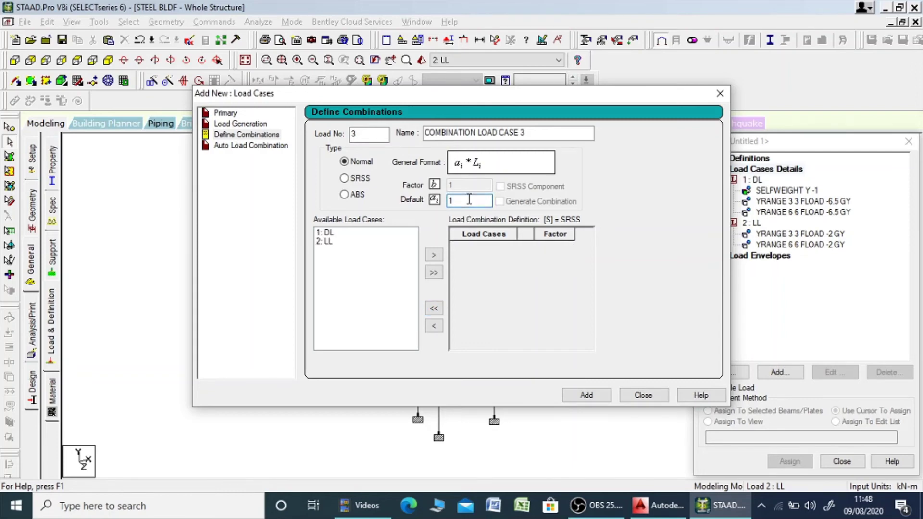
{"action": "double_click", "coordinate": [331, 233]}
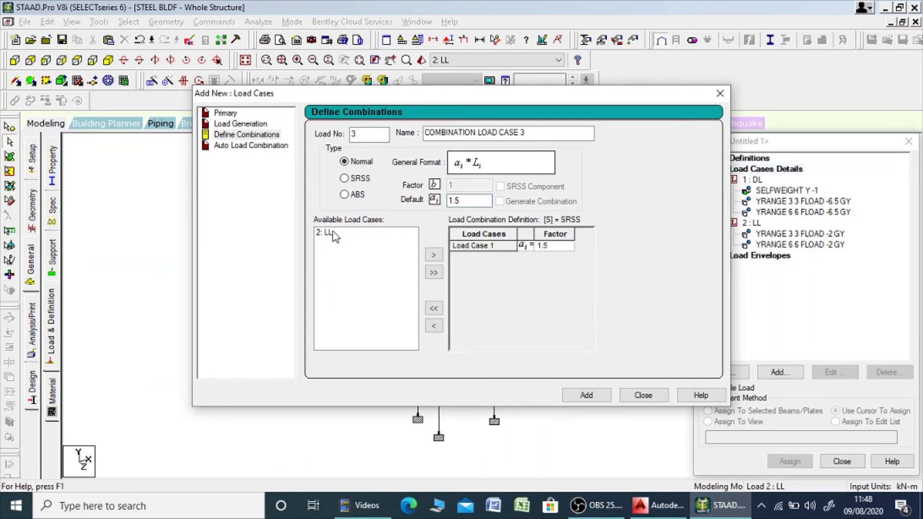
{"action": "double_click", "coordinate": [329, 234]}
{"action": "left_click", "coordinate": [599, 397]}
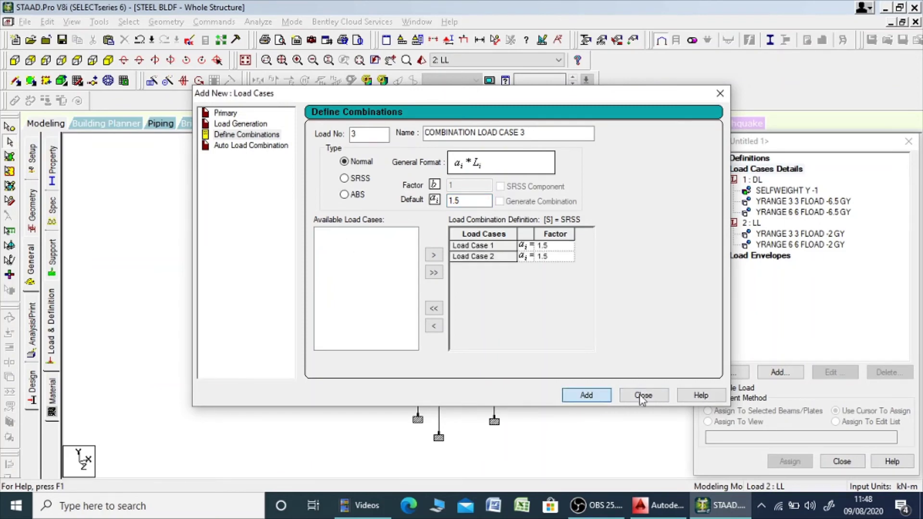
{"action": "left_click", "coordinate": [641, 396]}
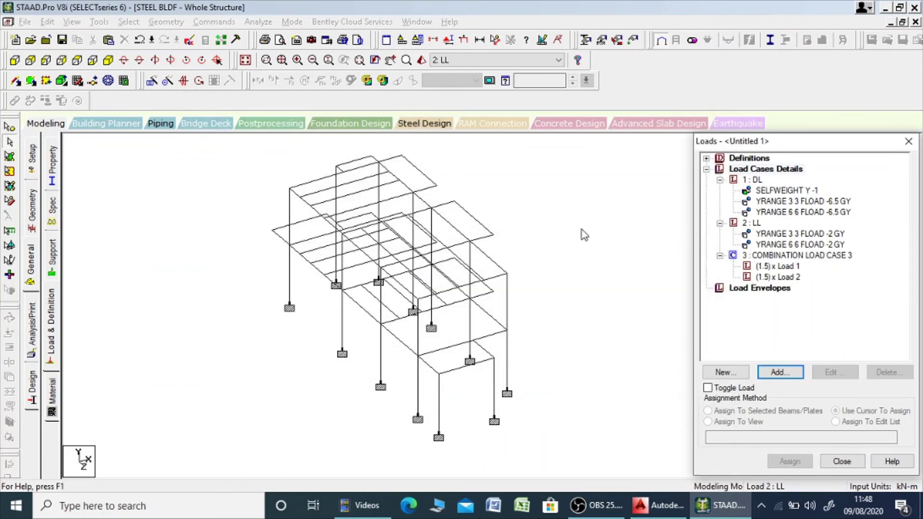
Make the DL load case the active load
{"action": "left_click", "coordinate": [603, 233]}
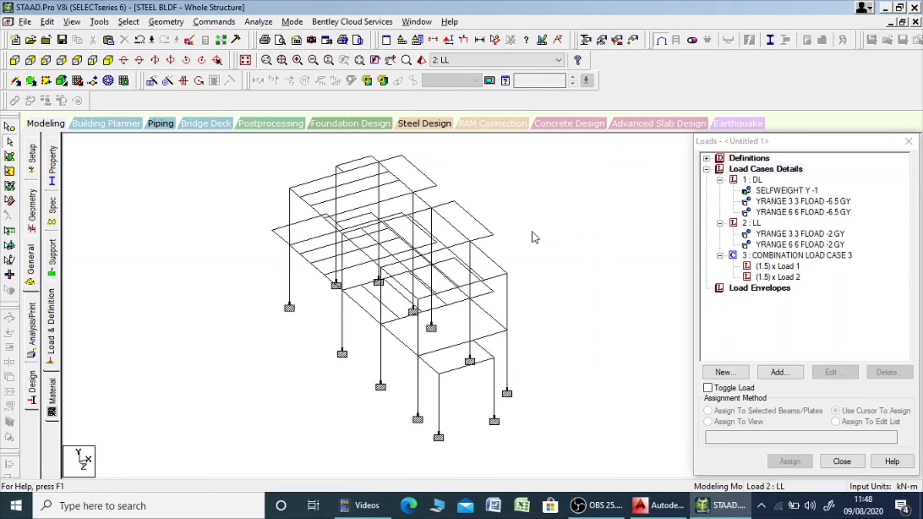
{"action": "scroll", "coordinate": [542, 232], "scroll_direction": "down", "scroll_amount": 2}
{"action": "middle_click_drag", "start_coordinate": [548, 227], "coordinate": [518, 230]}
{"action": "scroll", "coordinate": [517, 230], "scroll_direction": "up", "scroll_amount": 3}
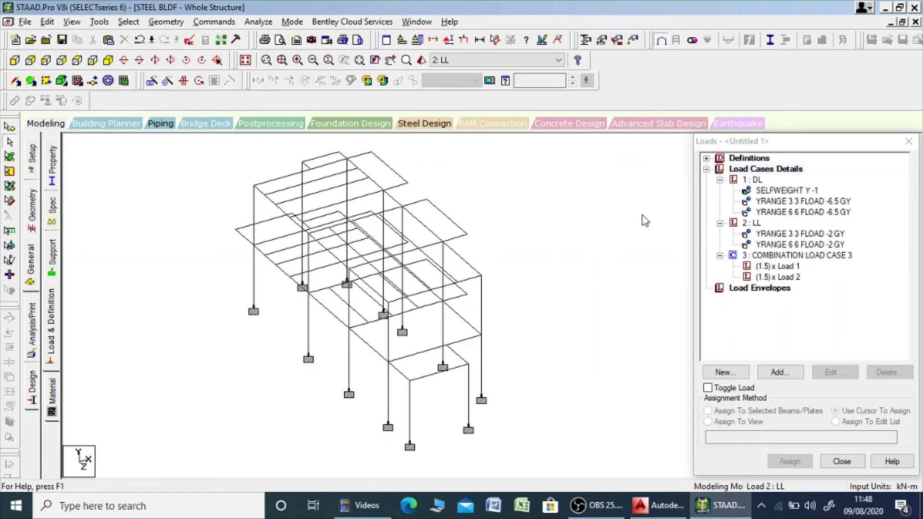
{"action": "left_click", "coordinate": [757, 181]}
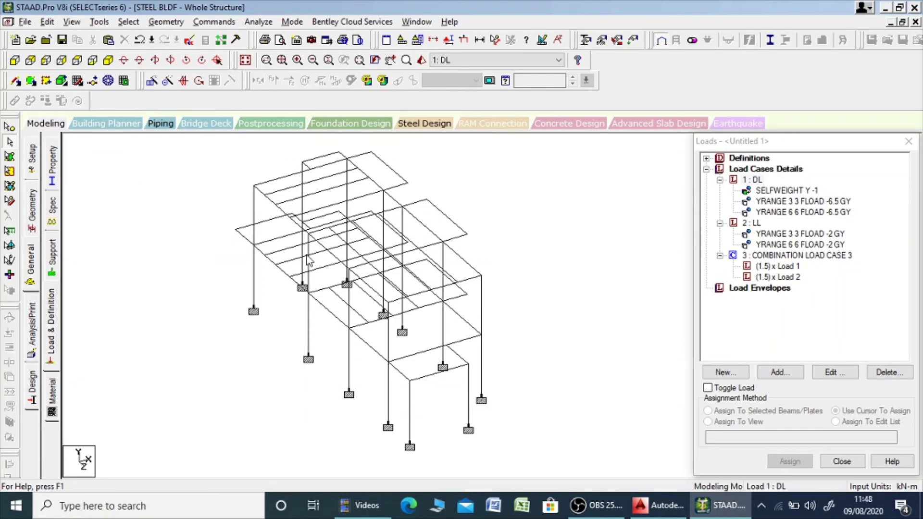
Isolate the columns and beams up to the 3 m level in the active view and show them isometrically
{"action": "left_click", "coordinate": [15, 61]}
{"action": "left_click_drag", "start_coordinate": [197, 289], "coordinate": [561, 463]}
{"action": "right_click", "coordinate": [527, 374]}
{"action": "left_click", "coordinate": [580, 234]}
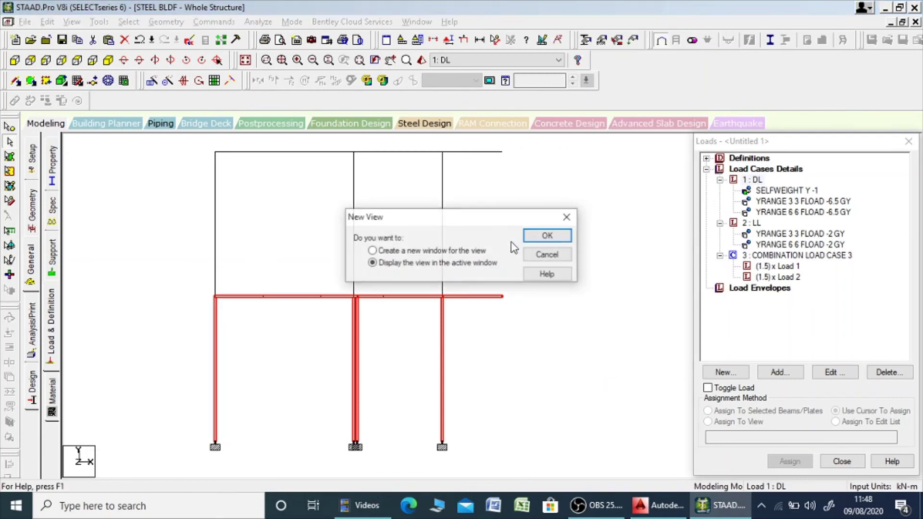
{"action": "left_click", "coordinate": [542, 237]}
{"action": "left_click", "coordinate": [108, 60]}
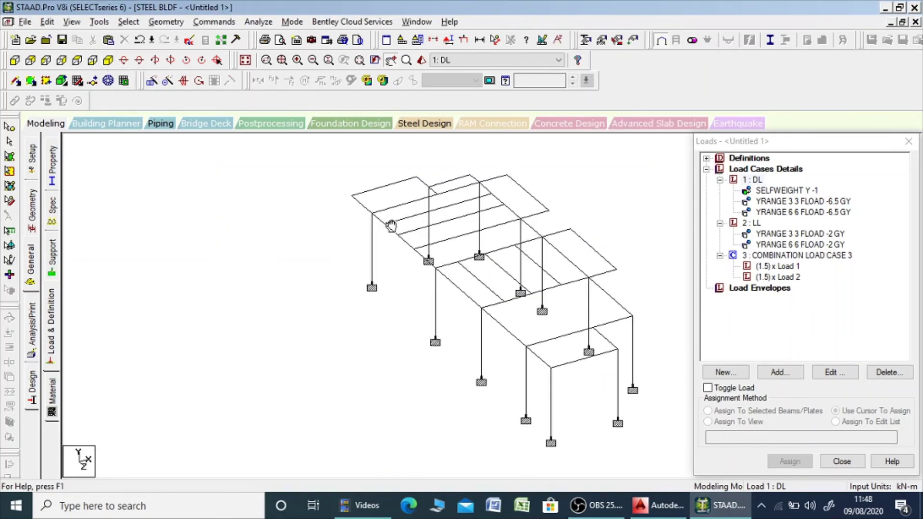
Add a uniform member force of -5.5 kN/m in the GY direction to the DL load case
{"action": "left_click", "coordinate": [753, 180]}
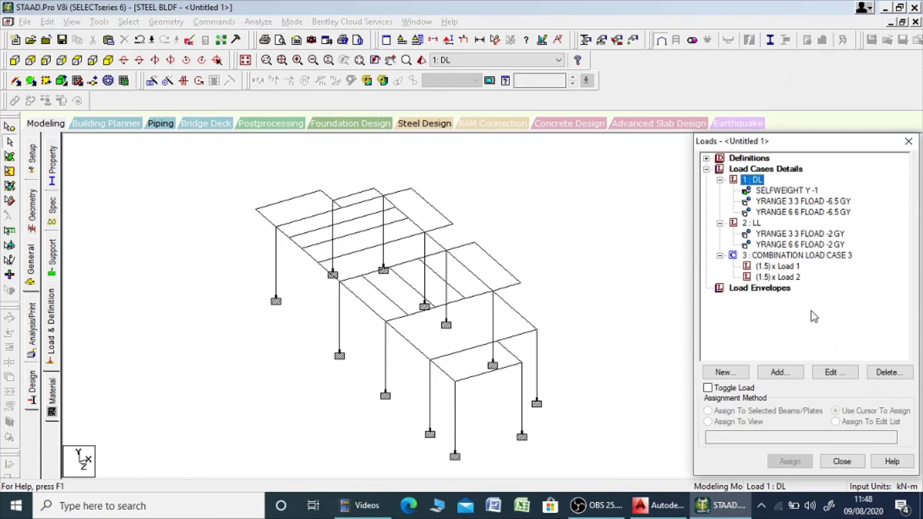
{"action": "left_click", "coordinate": [782, 372]}
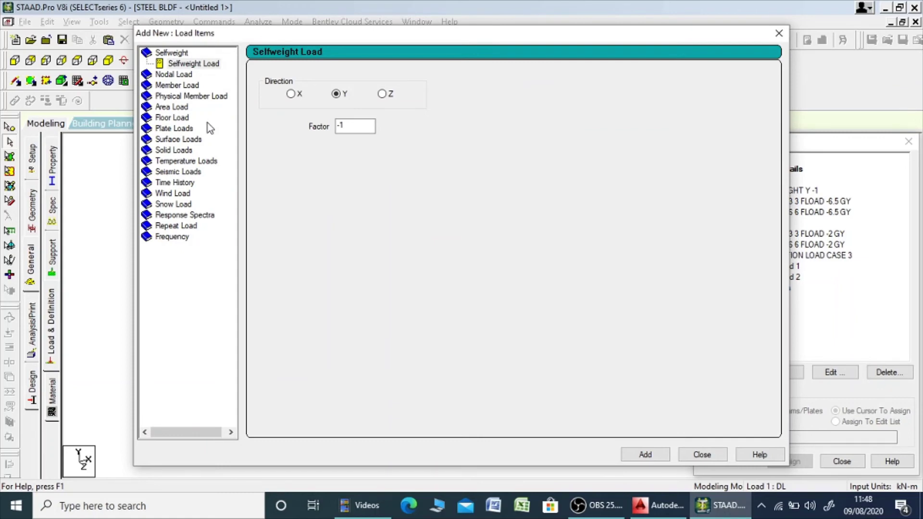
{"action": "left_click", "coordinate": [186, 86]}
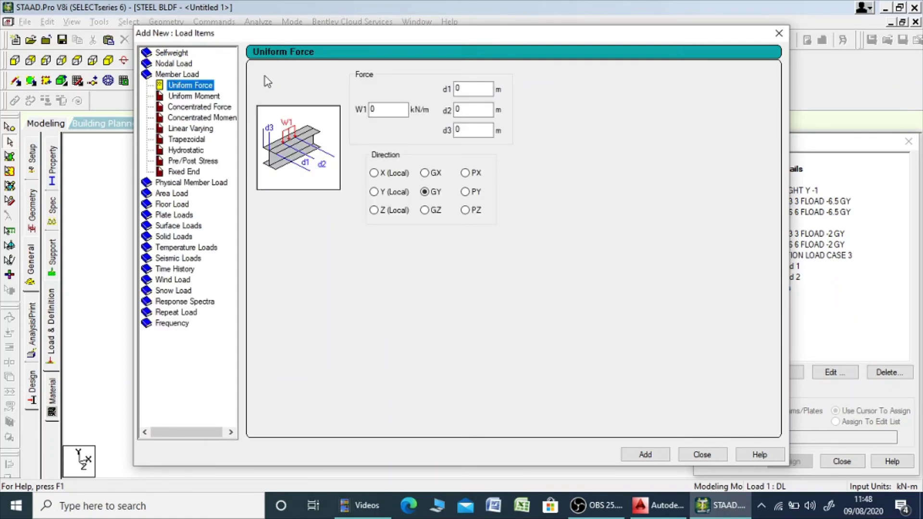
{"action": "left_click_drag", "start_coordinate": [350, 37], "coordinate": [628, 20]}
{"action": "double_click", "coordinate": [666, 91]}
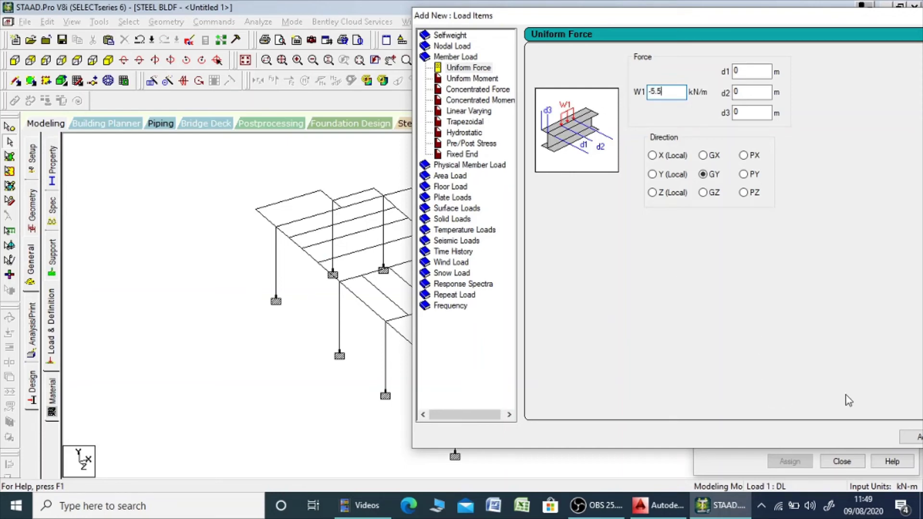
{"action": "left_click_drag", "start_coordinate": [756, 17], "coordinate": [670, 15]}
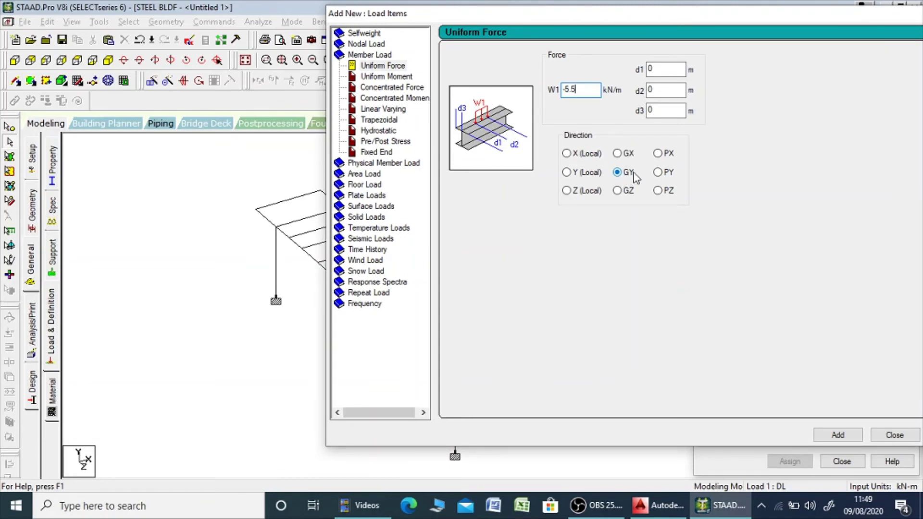
{"action": "left_click", "coordinate": [841, 436]}
{"action": "left_click", "coordinate": [883, 435]}
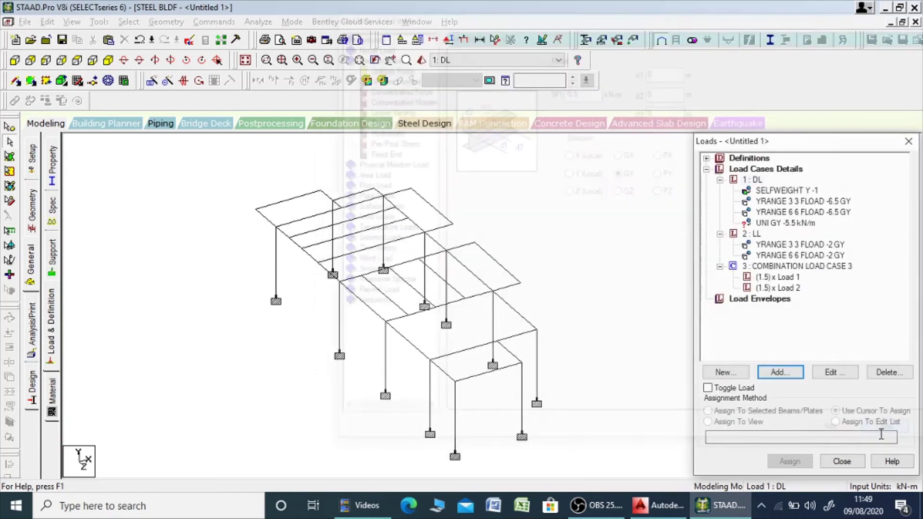
Select the -5.5 kN/m uniform force item under DL for assignment to the 3 m level beams
{"action": "left_click", "coordinate": [789, 224]}
{"action": "scroll", "coordinate": [577, 221], "scroll_direction": "down", "scroll_amount": 1}
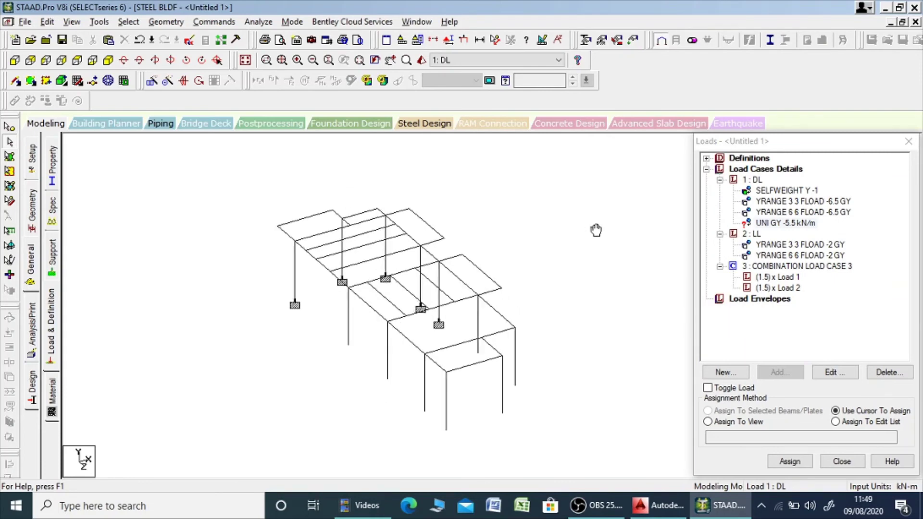
{"action": "middle_click_drag", "start_coordinate": [596, 229], "coordinate": [549, 233]}
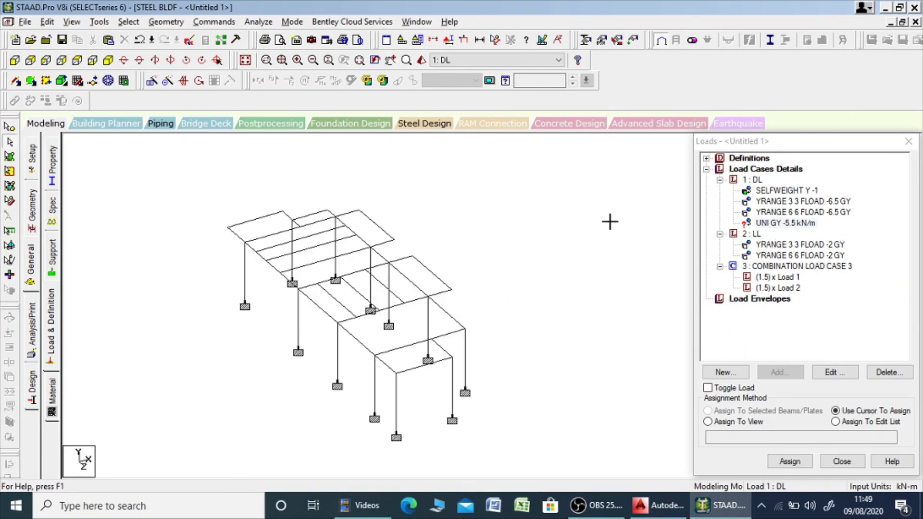
{"action": "scroll", "coordinate": [454, 243], "scroll_direction": "up", "scroll_amount": 1}
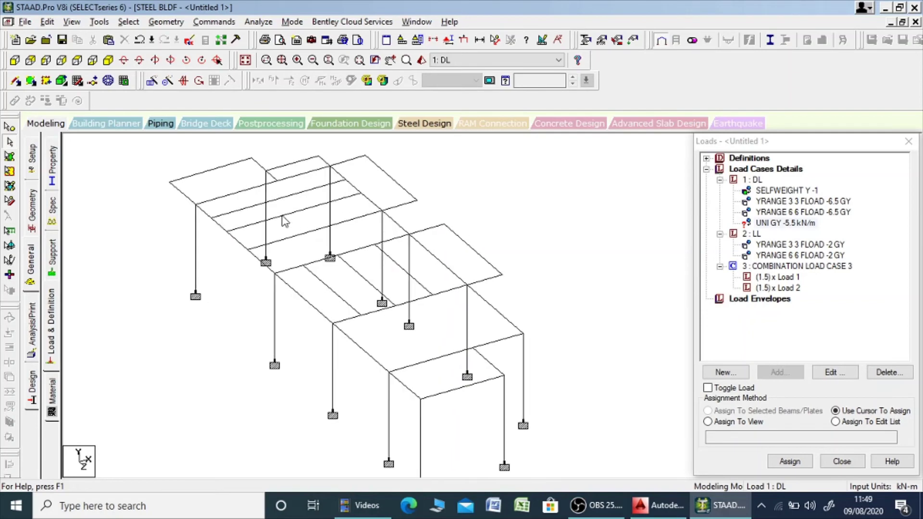
{"action": "scroll", "coordinate": [289, 221], "scroll_direction": "up", "scroll_amount": 2}
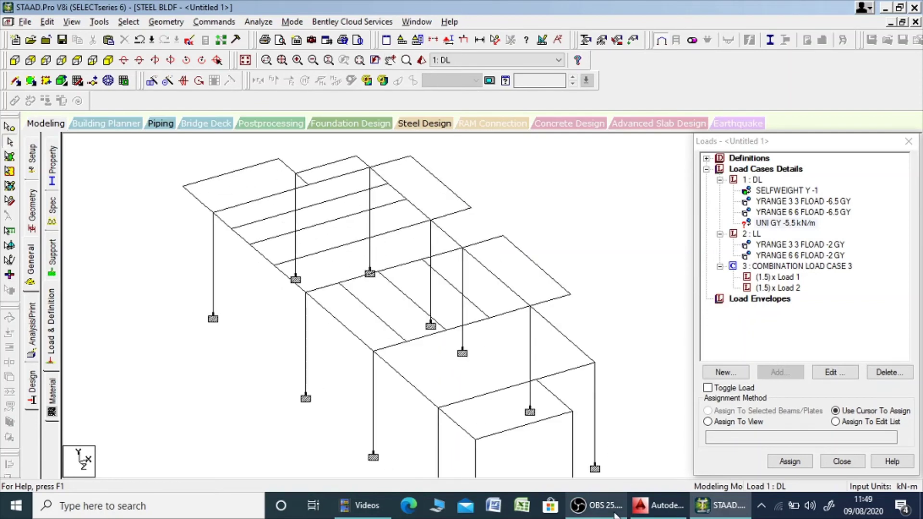
Switch to AutoCAD and examine the wall layout in ARCH PLAN.dwg from the toilets and bedroom to the living, dining and kitchen areas
{"action": "left_click", "coordinate": [645, 506]}
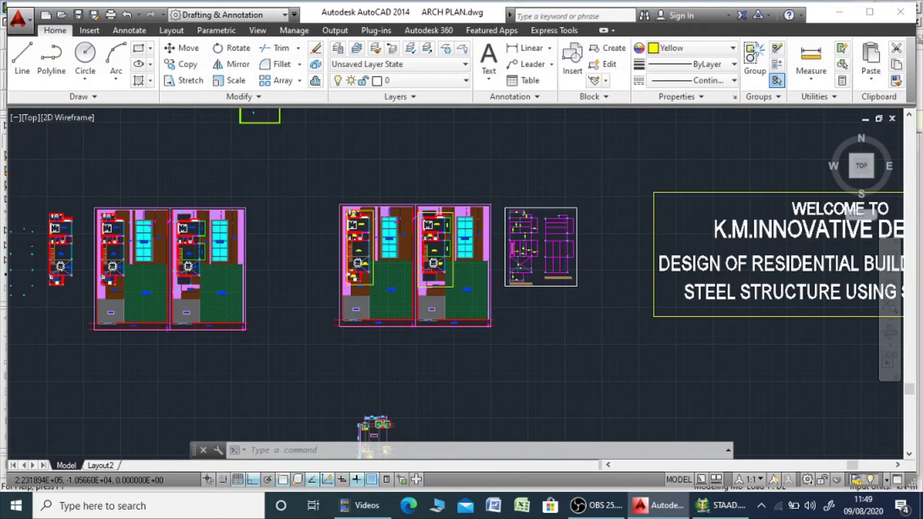
{"action": "scroll", "coordinate": [397, 280], "scroll_direction": "up", "scroll_amount": 6}
{"action": "middle_click_drag", "start_coordinate": [398, 252], "coordinate": [408, 282]}
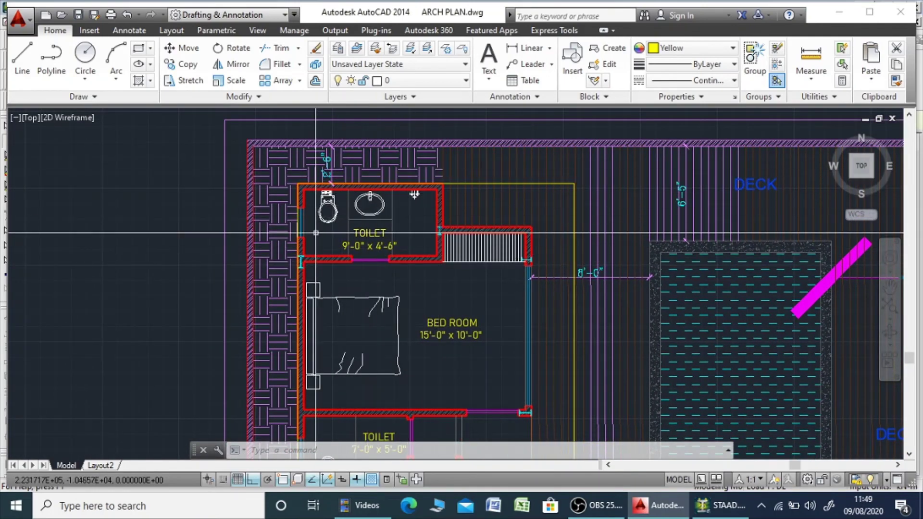
{"action": "scroll", "coordinate": [534, 325], "scroll_direction": "down", "scroll_amount": 2}
{"action": "middle_click_drag", "start_coordinate": [533, 321], "coordinate": [525, 180]}
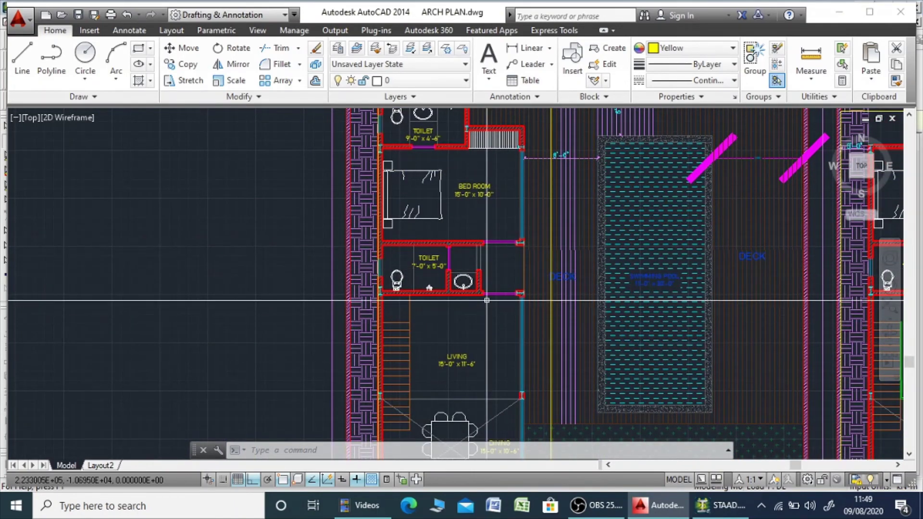
{"action": "middle_click_drag", "start_coordinate": [486, 289], "coordinate": [469, 151]}
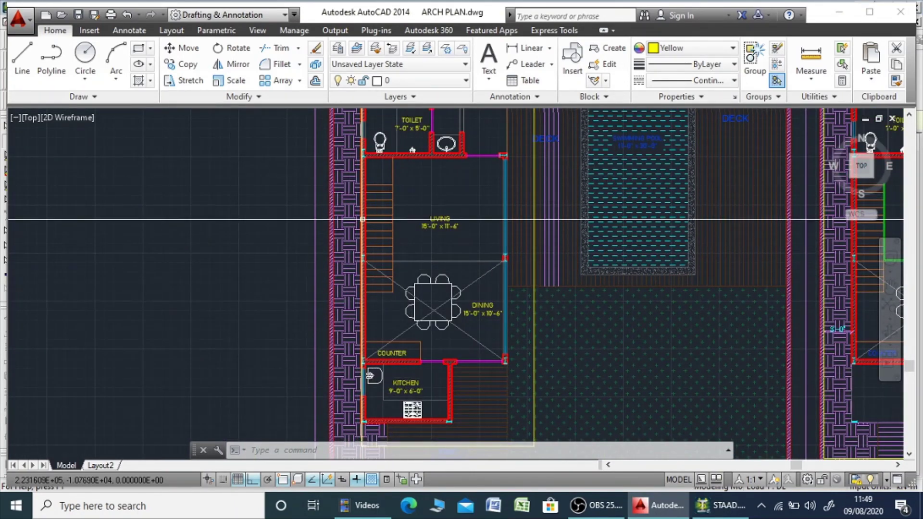
{"action": "scroll", "coordinate": [379, 150], "scroll_direction": "up", "scroll_amount": 3}
{"action": "scroll", "coordinate": [527, 186], "scroll_direction": "down", "scroll_amount": 2}
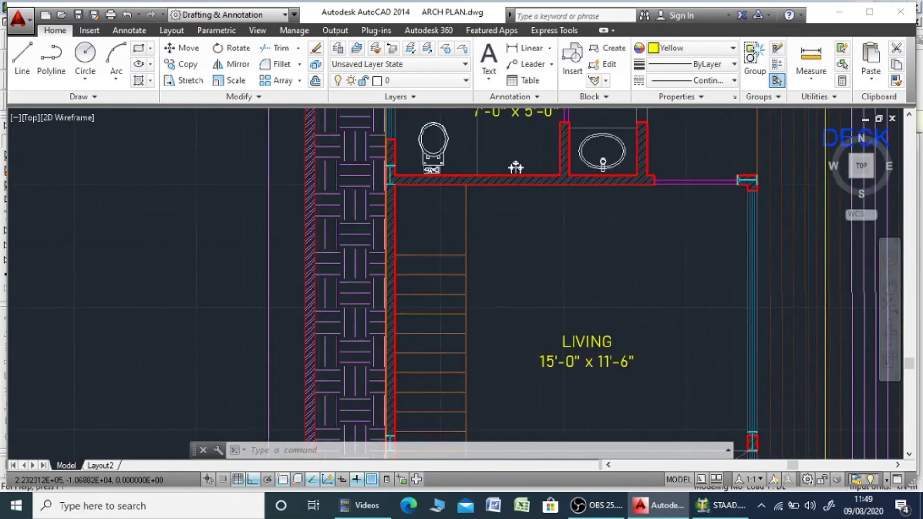
{"action": "middle_click_drag", "start_coordinate": [526, 186], "coordinate": [443, 319]}
{"action": "scroll", "coordinate": [471, 259], "scroll_direction": "down", "scroll_amount": 2}
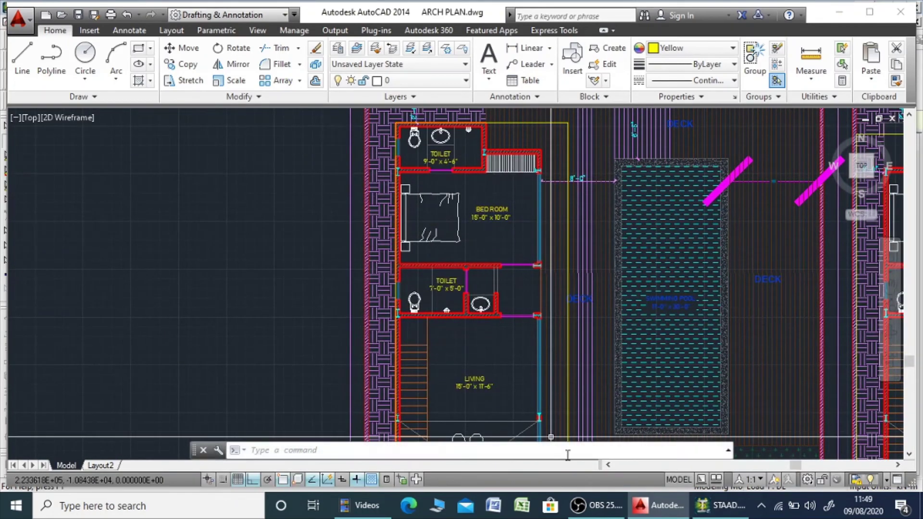
Return to STAAD.Pro, pick the -5.5 kN/m load, and select the far-end bay beams plus the adjoining long-edge beams
{"action": "left_click", "coordinate": [703, 506]}
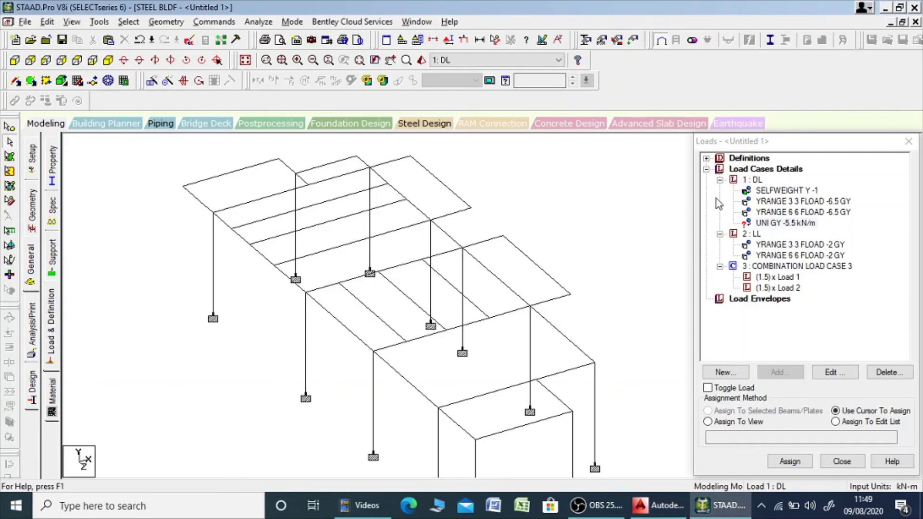
{"action": "left_click", "coordinate": [780, 224]}
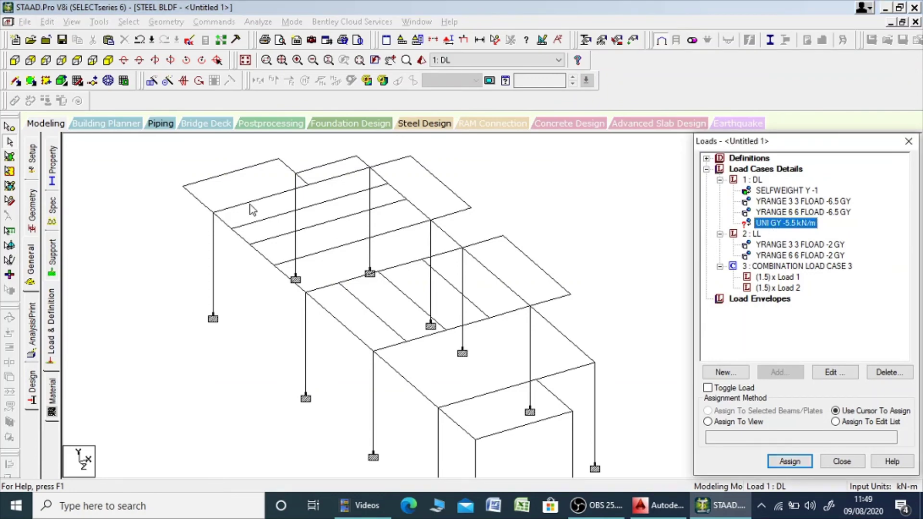
{"action": "left_click", "coordinate": [250, 203]}
{"action": "left_click", "coordinate": [201, 202], "text": "ctrl"}
{"action": "left_click", "coordinate": [204, 180], "text": "ctrl"}
{"action": "left_click", "coordinate": [290, 168], "text": "ctrl"}
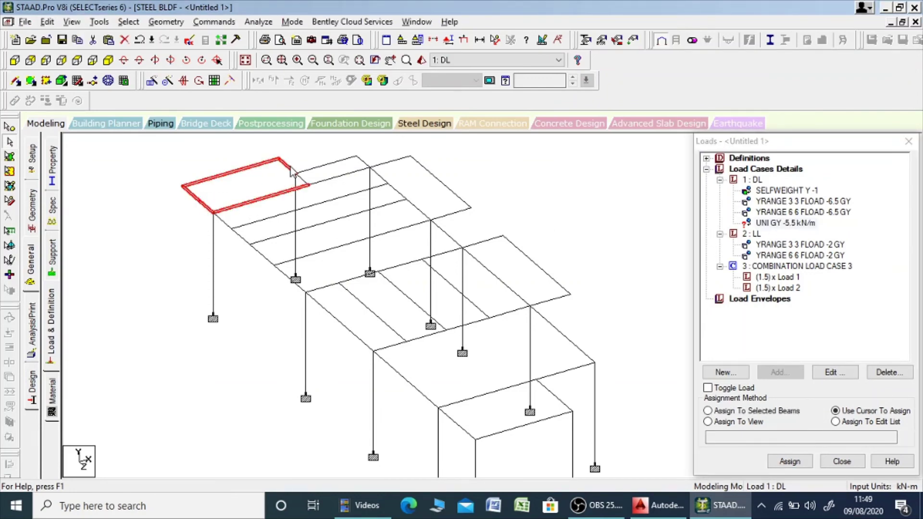
{"action": "left_click", "coordinate": [331, 164], "text": "ctrl"}
{"action": "left_click", "coordinate": [363, 161], "text": "ctrl"}
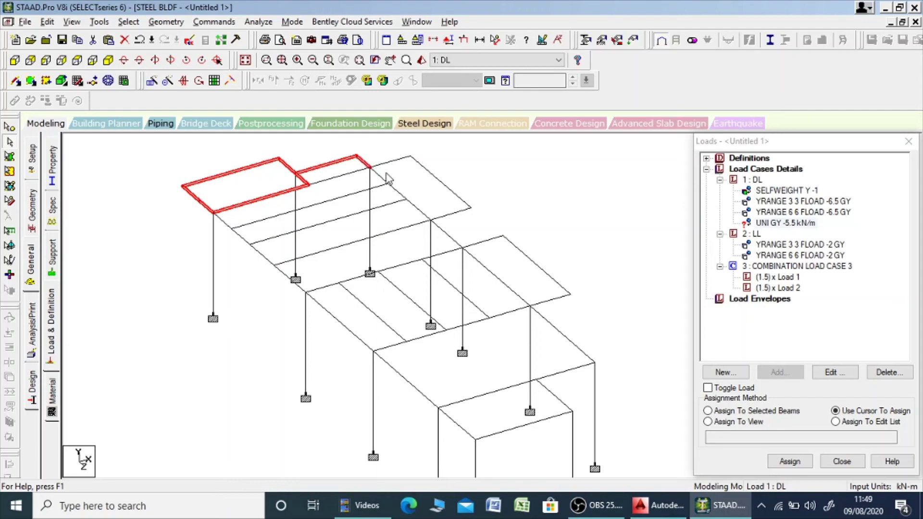
{"action": "left_click", "coordinate": [385, 180], "text": "ctrl"}
{"action": "left_click", "coordinate": [418, 210], "text": "ctrl"}
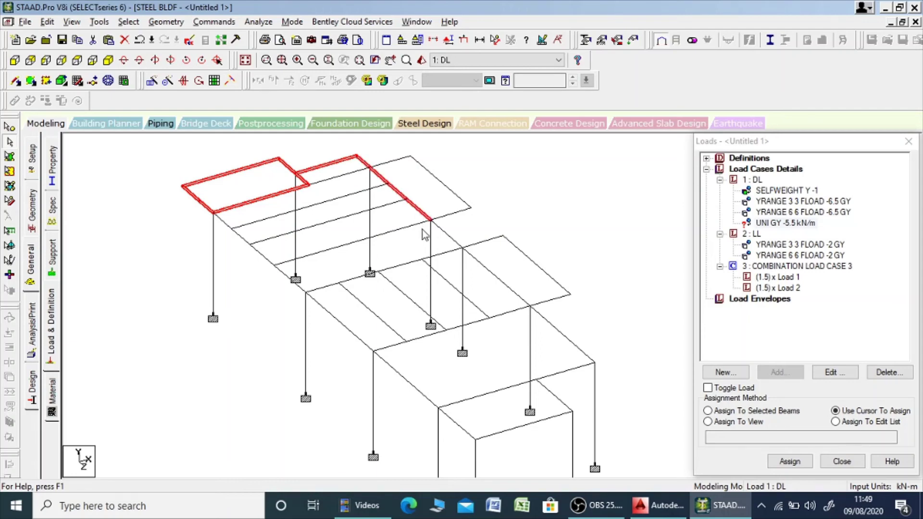
Add the opposite long-edge beams, the first full cross beam and the edge beam meeting its other end to the selection
{"action": "left_click", "coordinate": [223, 220], "text": "ctrl"}
{"action": "left_click", "coordinate": [241, 235], "text": "ctrl"}
{"action": "left_click", "coordinate": [263, 255], "text": "ctrl"}
{"action": "left_click", "coordinate": [294, 284], "text": "ctrl"}
{"action": "left_click", "coordinate": [327, 287], "text": "ctrl"}
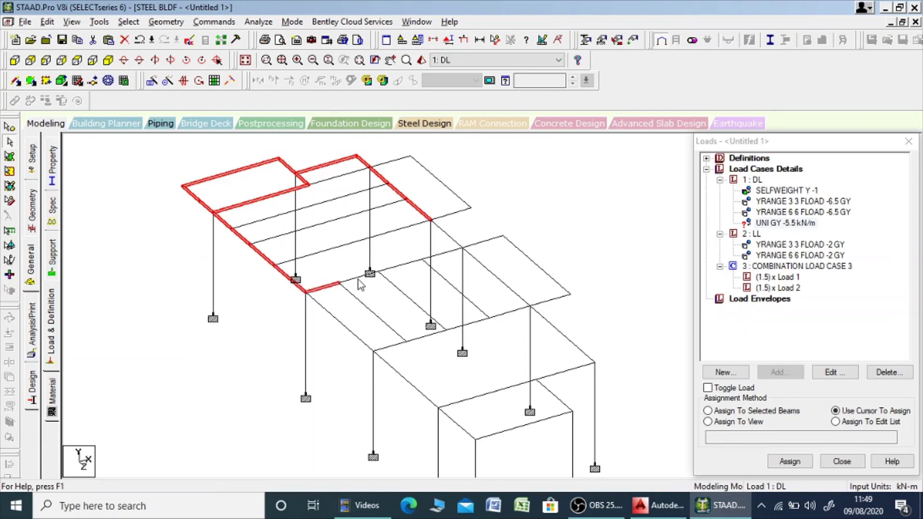
{"action": "left_click", "coordinate": [358, 278], "text": "ctrl"}
{"action": "left_click", "coordinate": [411, 263], "text": "ctrl"}
{"action": "left_click", "coordinate": [446, 235]}
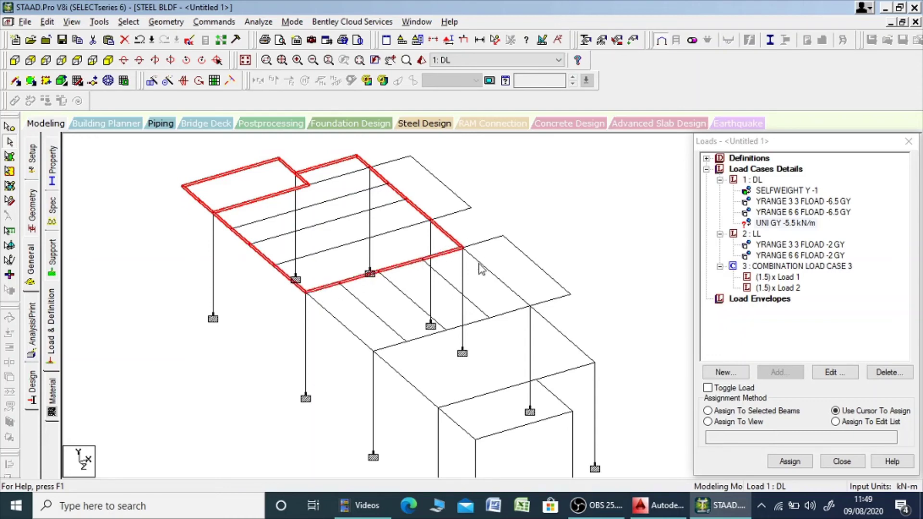
Add the beams around the middle side projection and the full cross beam in line with its near side to the selection
{"action": "left_click", "coordinate": [481, 263]}
{"action": "left_click", "coordinate": [482, 243]}
{"action": "left_click", "coordinate": [524, 254]}
{"action": "left_click", "coordinate": [554, 299]}
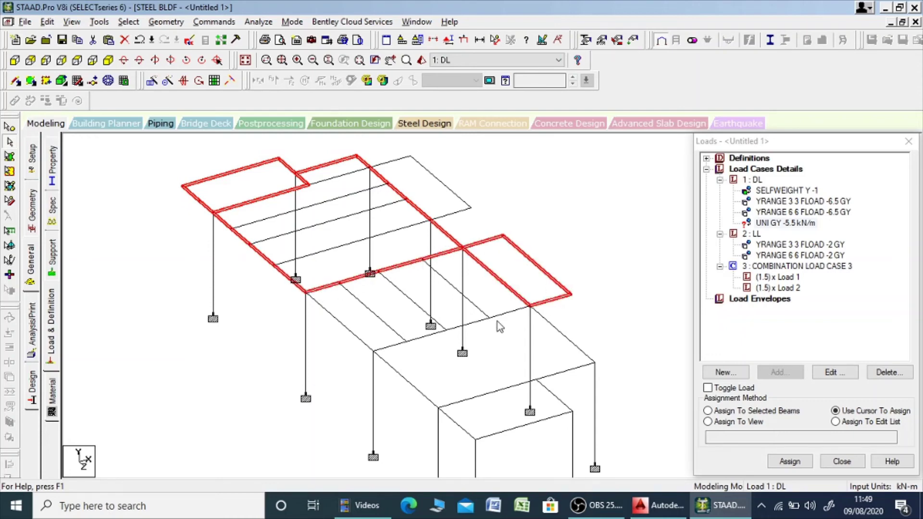
{"action": "left_click", "coordinate": [501, 315]}
{"action": "left_click", "coordinate": [463, 326]}
{"action": "left_click", "coordinate": [416, 339]}
{"action": "left_click", "coordinate": [393, 345]}
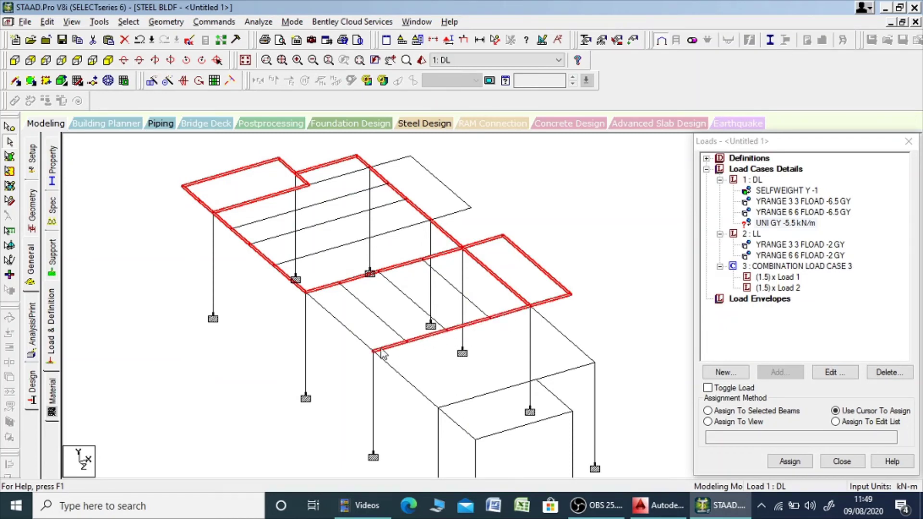
Add the remaining long-edge beams, the near cross beam and the beams around the small near-end bay to the selection
{"action": "left_click", "coordinate": [357, 338]}
{"action": "left_click", "coordinate": [405, 379]}
{"action": "left_click", "coordinate": [461, 402]}
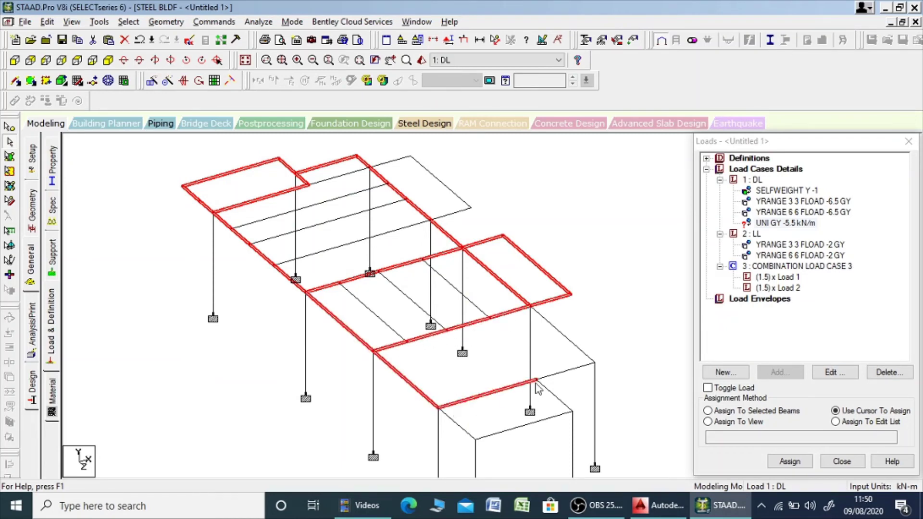
{"action": "left_click", "coordinate": [570, 370]}
{"action": "left_click", "coordinate": [577, 348]}
{"action": "left_click", "coordinate": [560, 402]}
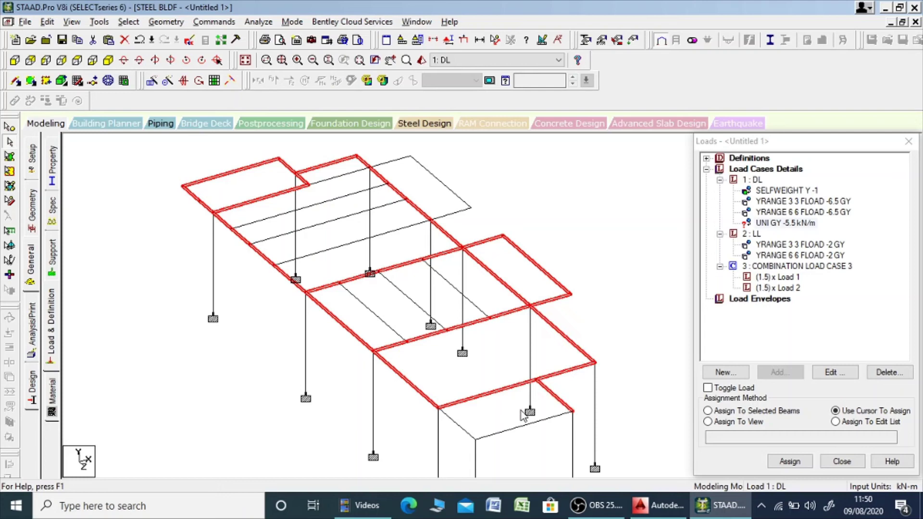
{"action": "left_click", "coordinate": [457, 424]}
{"action": "left_click", "coordinate": [509, 429]}
Add the three beams of the far side projection and assign the -5.5 kN/m load to all selected beams
{"action": "left_click", "coordinate": [459, 211]}
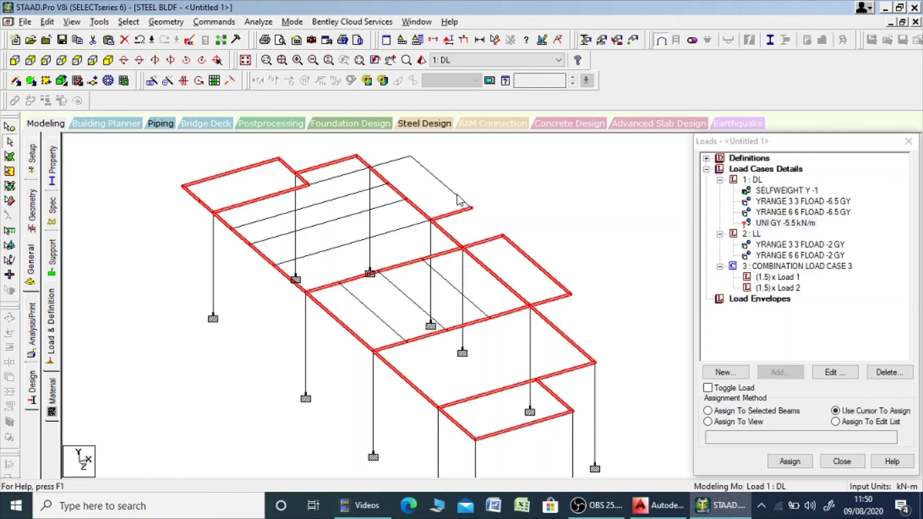
{"action": "left_click", "coordinate": [457, 196]}
{"action": "left_click", "coordinate": [394, 161]}
{"action": "left_click", "coordinate": [790, 414]}
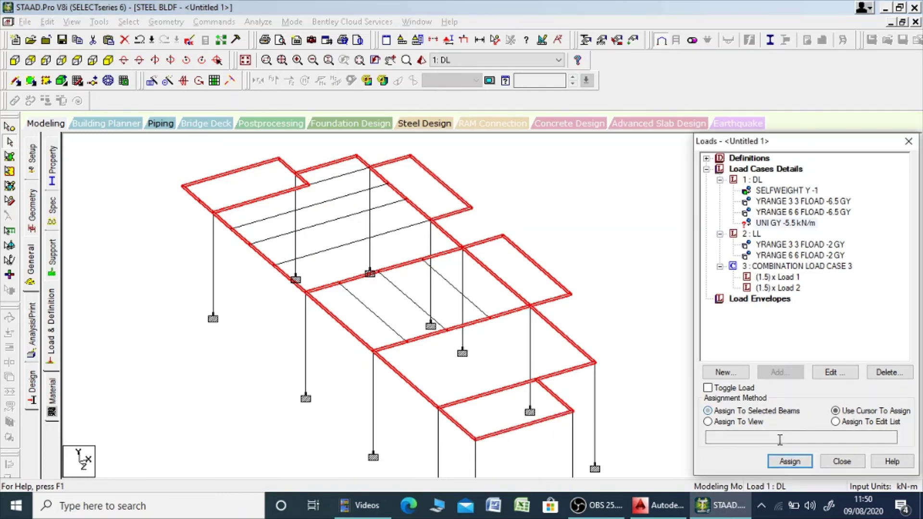
{"action": "left_click", "coordinate": [791, 461]}
{"action": "left_click", "coordinate": [813, 344]}
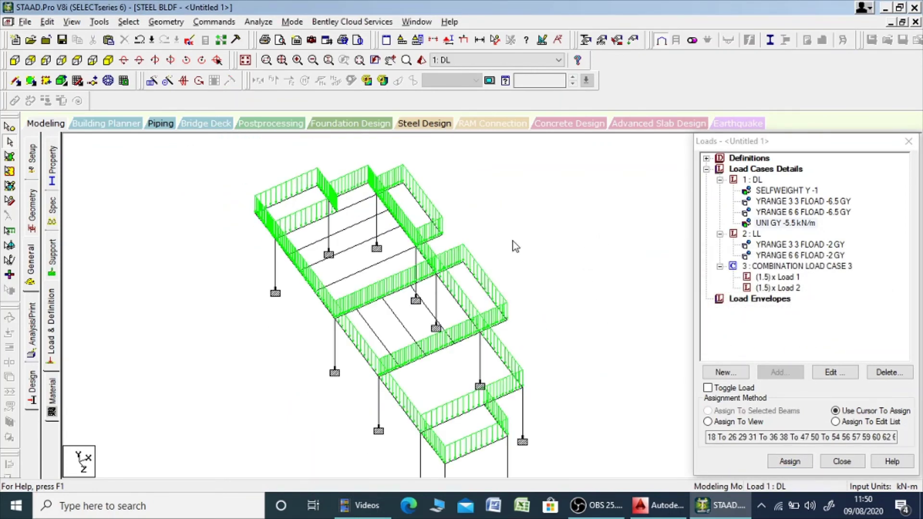
Display the whole structure again and examine the uniform load on the 3 m level beams
{"action": "left_click", "coordinate": [245, 60]}
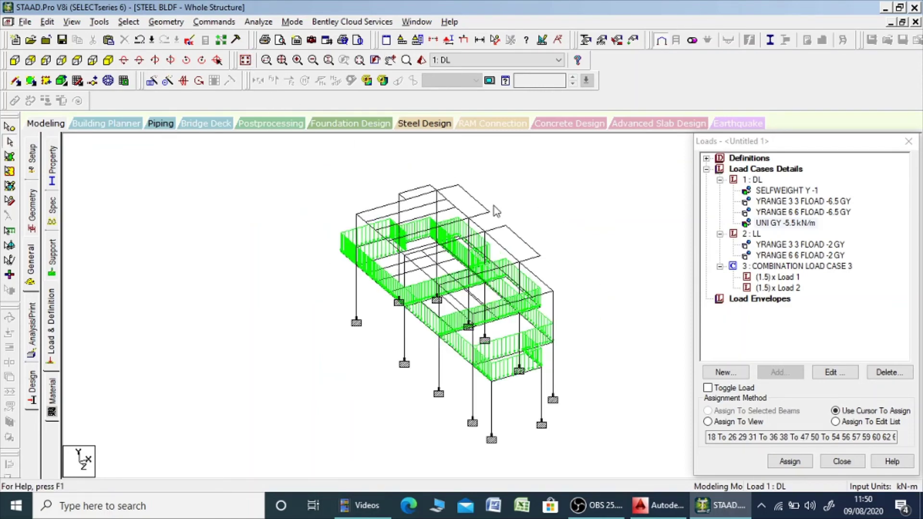
{"action": "middle_click_drag", "start_coordinate": [559, 222], "coordinate": [469, 215]}
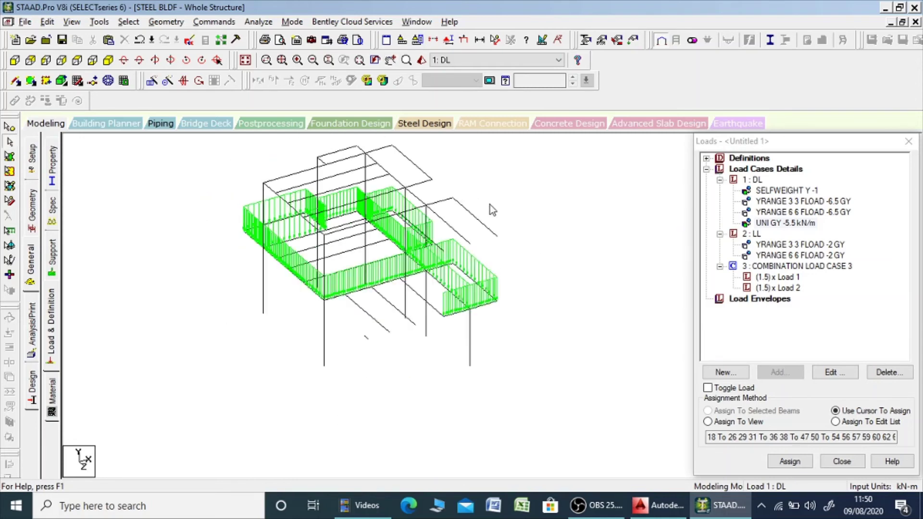
{"action": "middle_click_drag", "start_coordinate": [506, 198], "coordinate": [488, 220]}
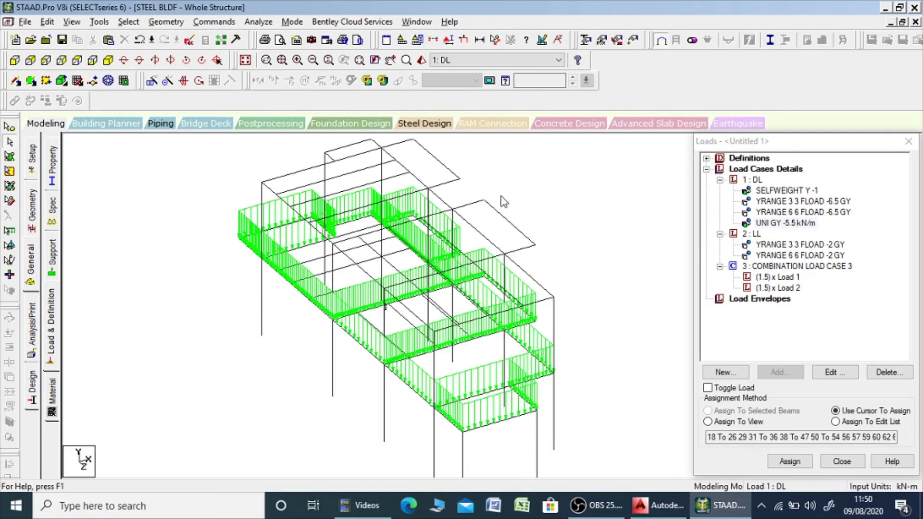
Add a Perform Analysis command with the No Print option
{"action": "middle_click_drag", "start_coordinate": [544, 206], "coordinate": [547, 227]}
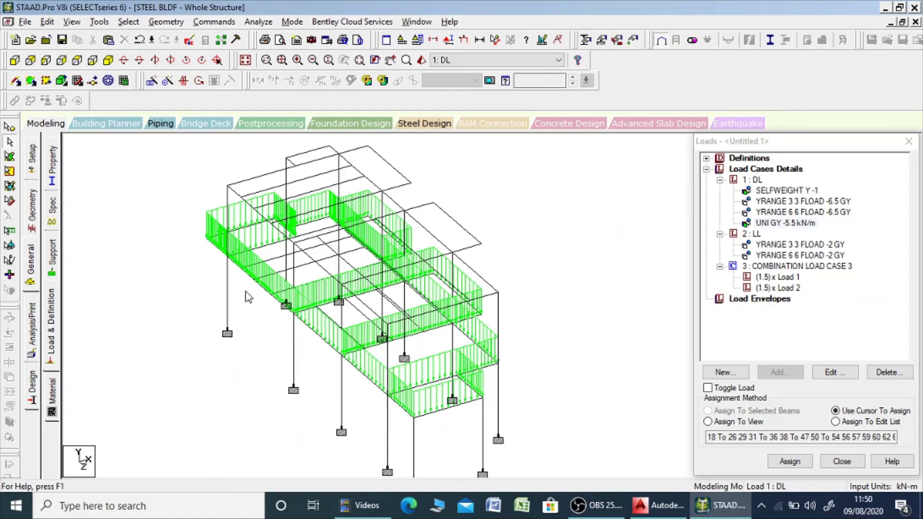
{"action": "left_click", "coordinate": [32, 353]}
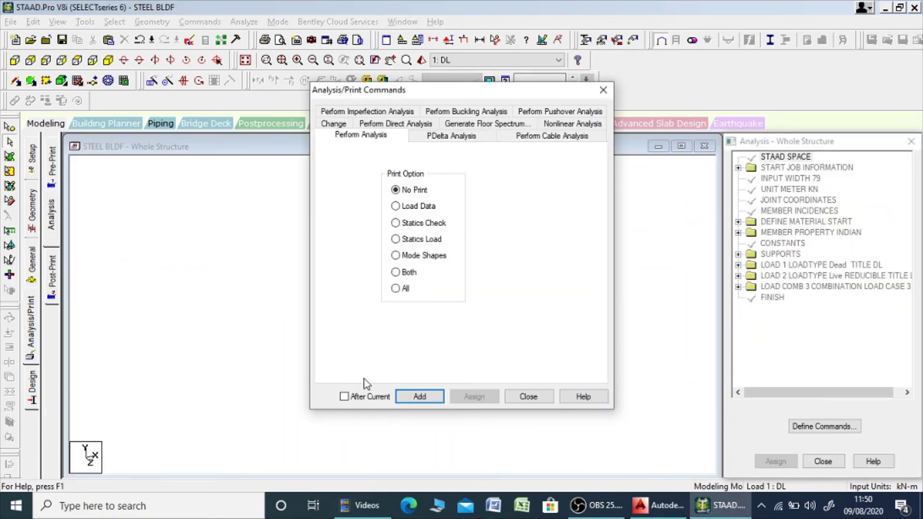
{"action": "left_click", "coordinate": [429, 400]}
{"action": "left_click", "coordinate": [528, 397]}
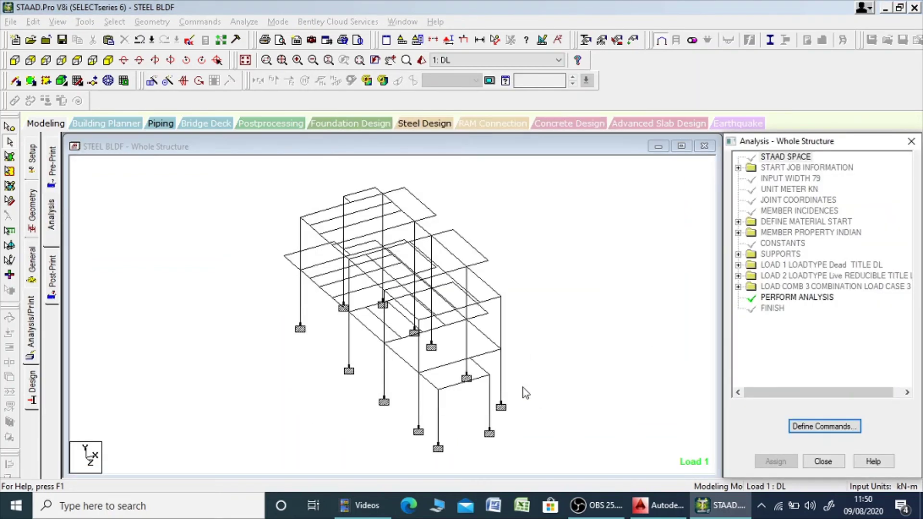
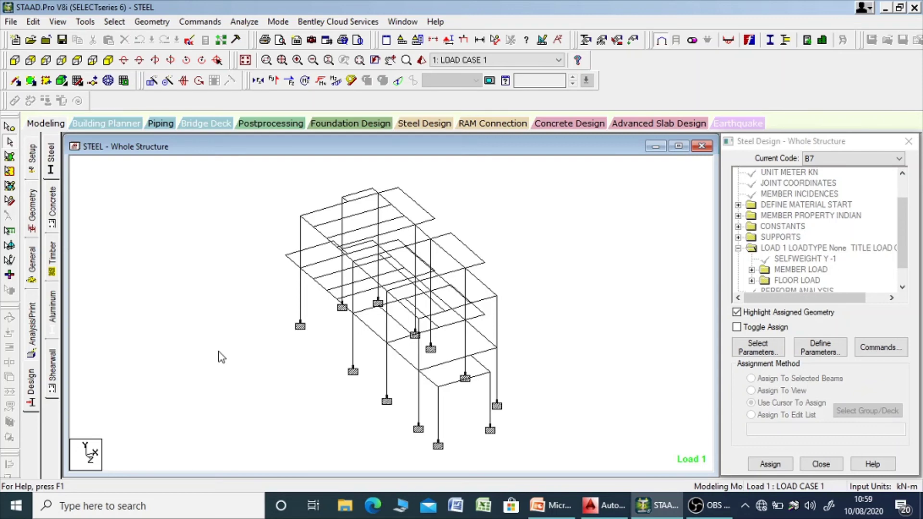
Open the steel design settings and set the current design code to IS800
{"action": "left_click", "coordinate": [32, 394]}
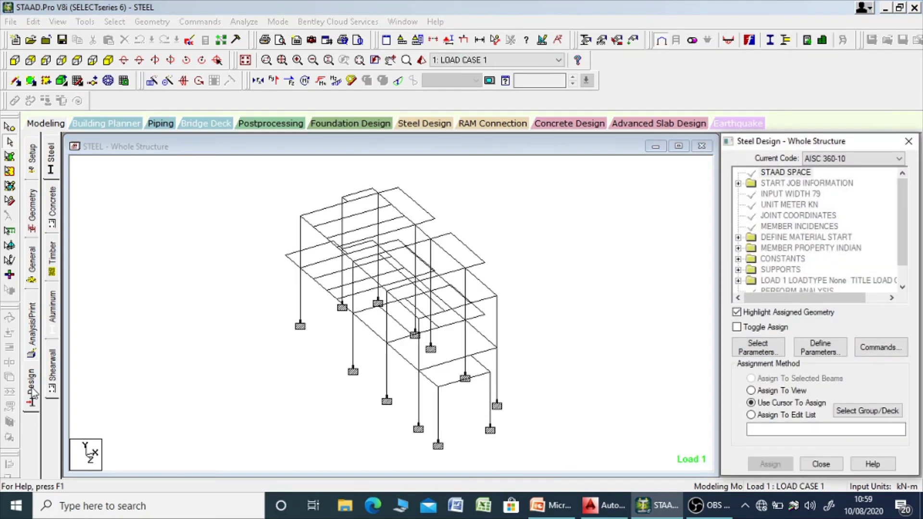
{"action": "left_click", "coordinate": [829, 158]}
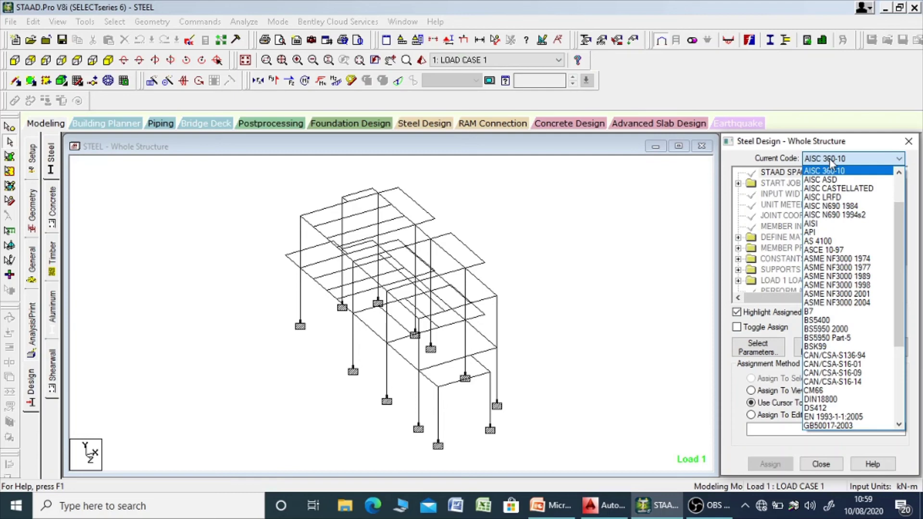
{"action": "key", "text": "i"}
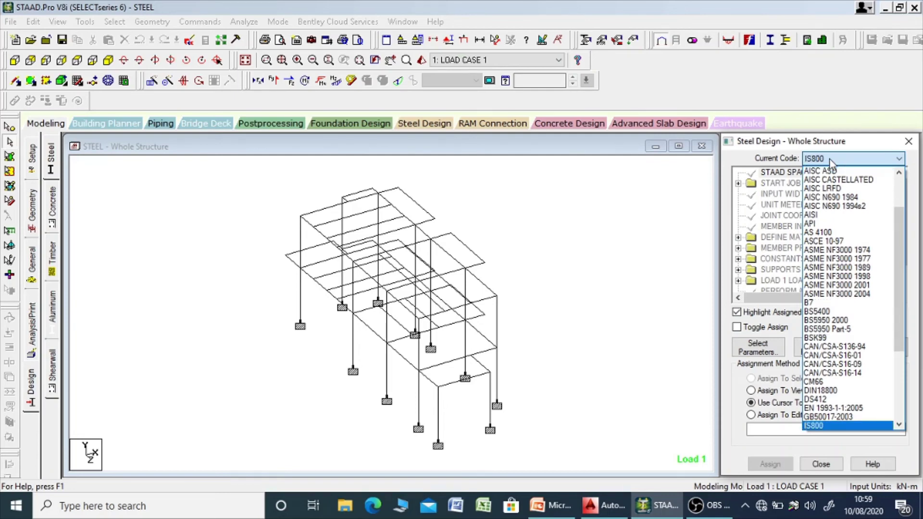
{"action": "left_click", "coordinate": [830, 159]}
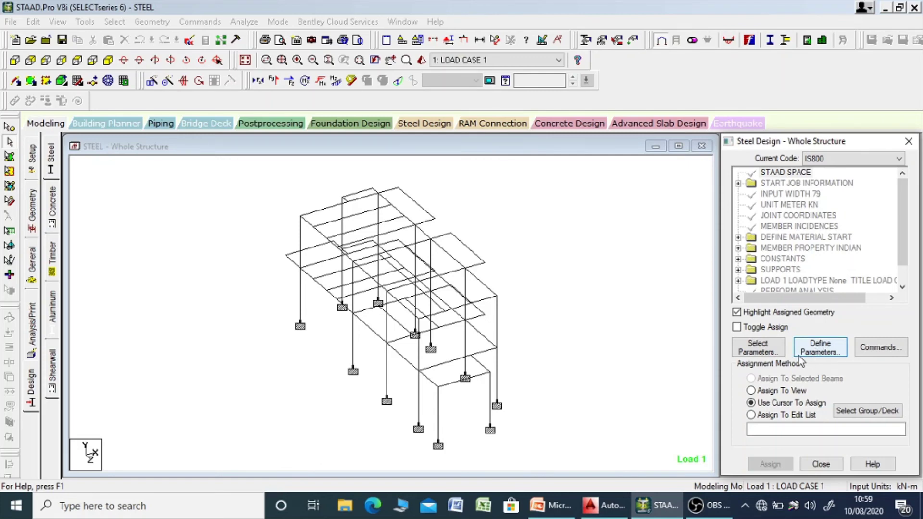
Add the FYLD design parameter with a steel yield strength of 250000 kN/m2
{"action": "left_click", "coordinate": [822, 355]}
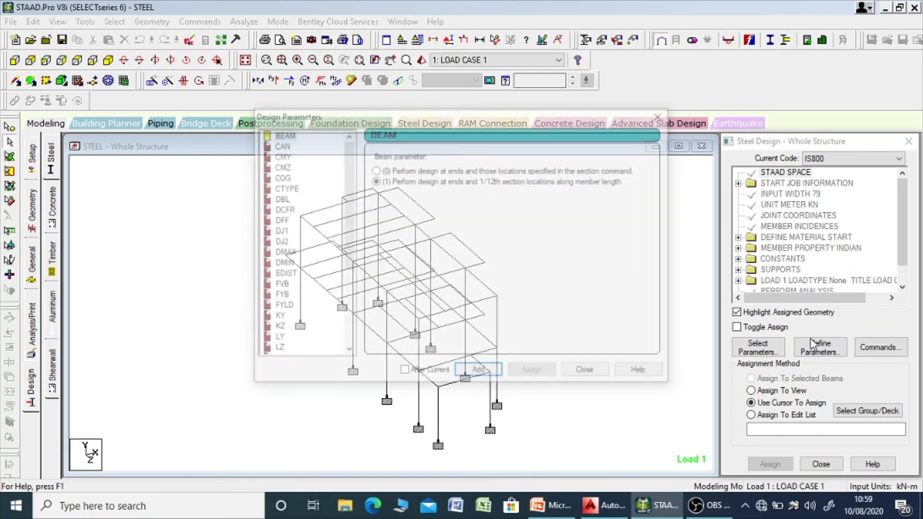
{"action": "left_click", "coordinate": [281, 308]}
{"action": "double_click", "coordinate": [496, 199]}
{"action": "left_click", "coordinate": [496, 201]}
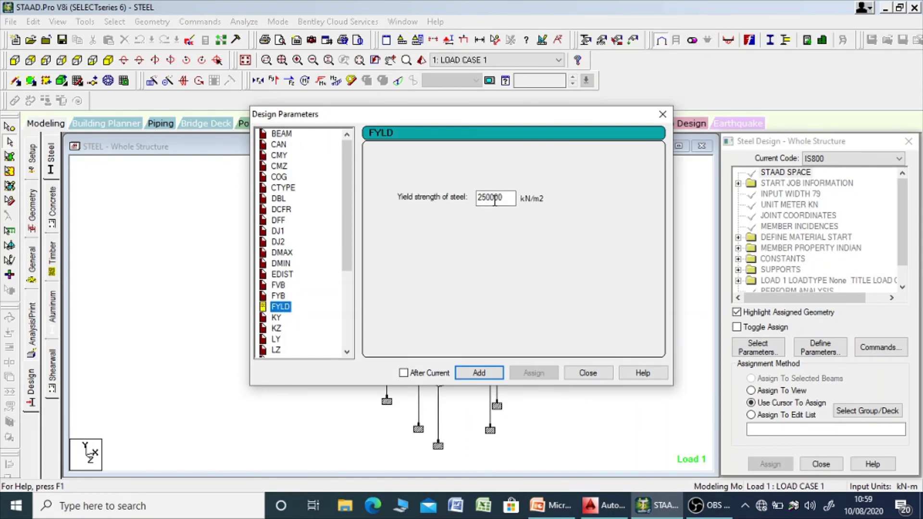
{"action": "left_click", "coordinate": [479, 373]}
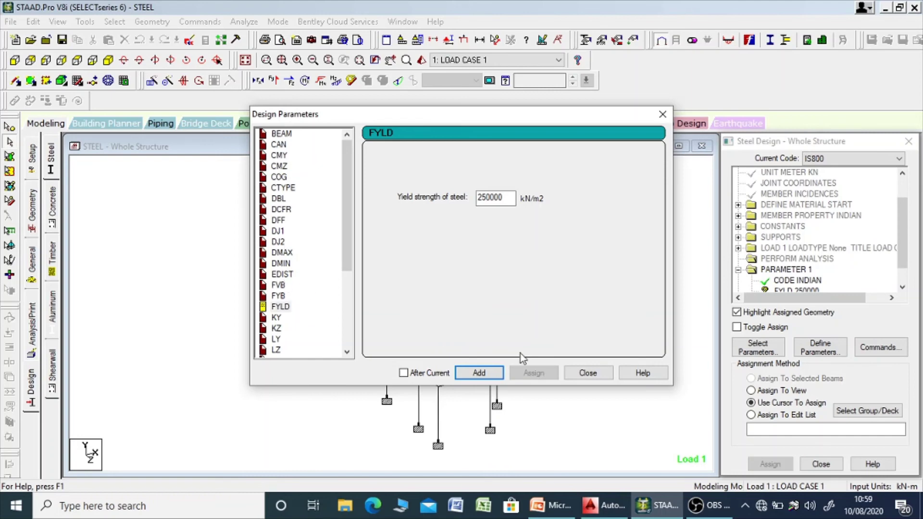
{"action": "left_click", "coordinate": [590, 373]}
Add the CHECK CODE and TAKE OFF design commands
{"action": "left_click", "coordinate": [884, 353]}
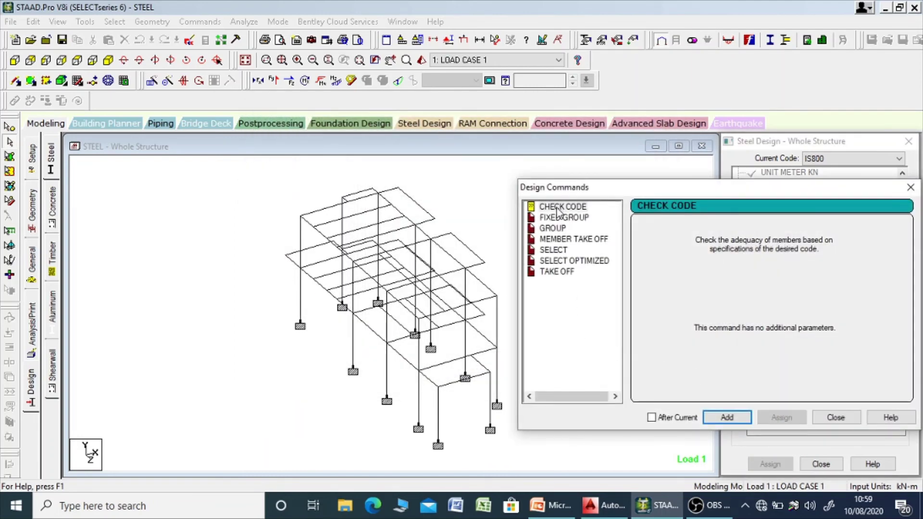
{"action": "left_click", "coordinate": [557, 211]}
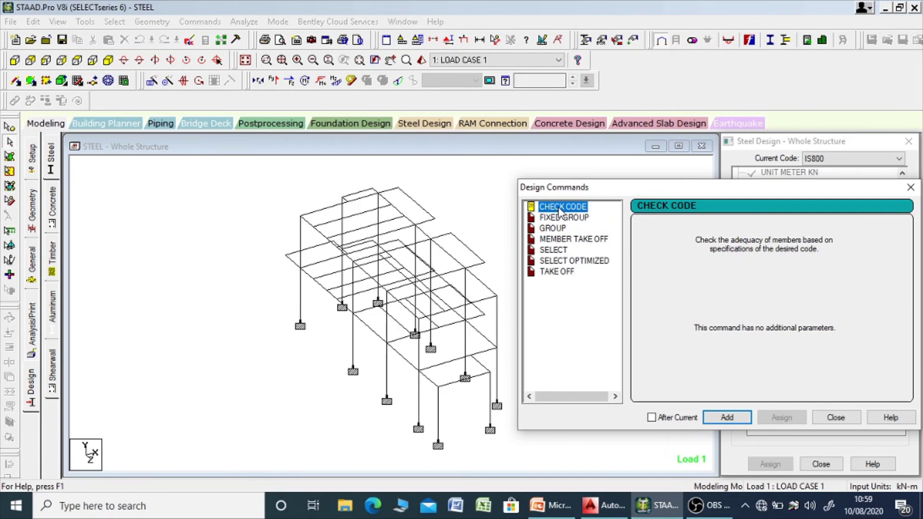
{"action": "left_click", "coordinate": [727, 417]}
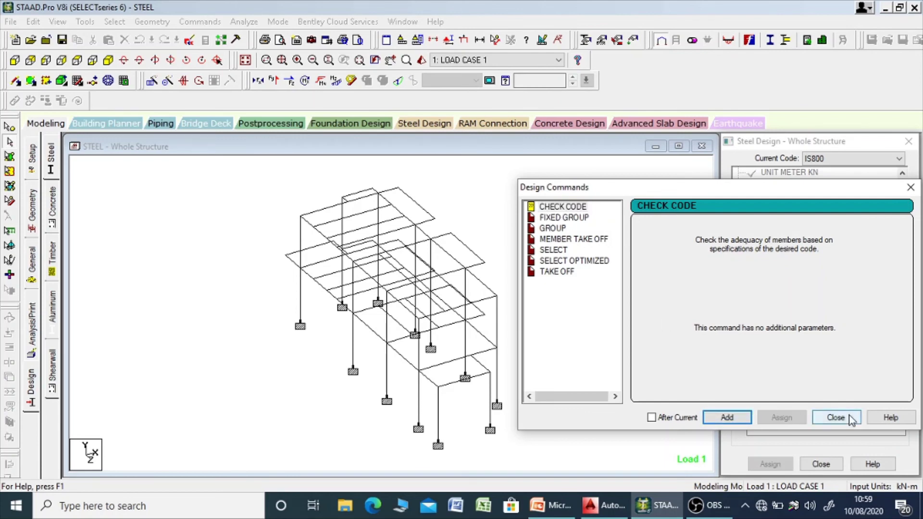
{"action": "left_click", "coordinate": [558, 272]}
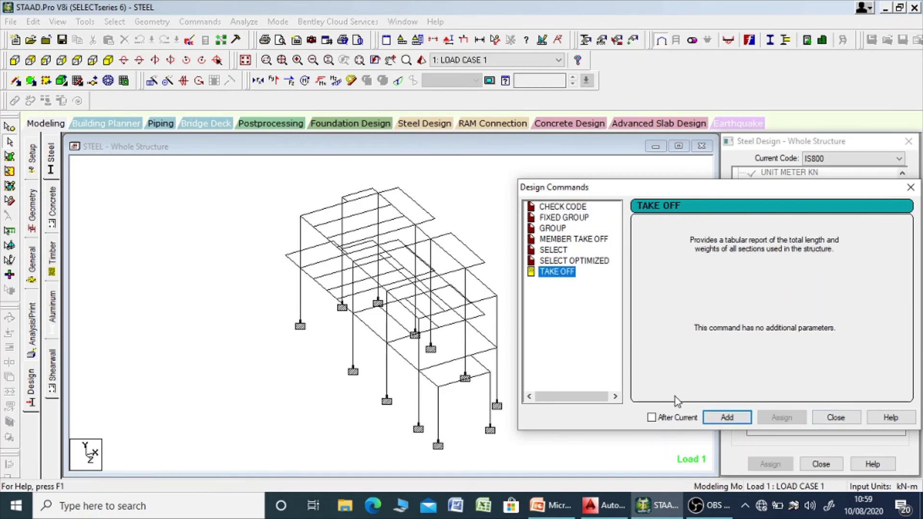
{"action": "left_click", "coordinate": [740, 423]}
{"action": "left_click", "coordinate": [836, 418]}
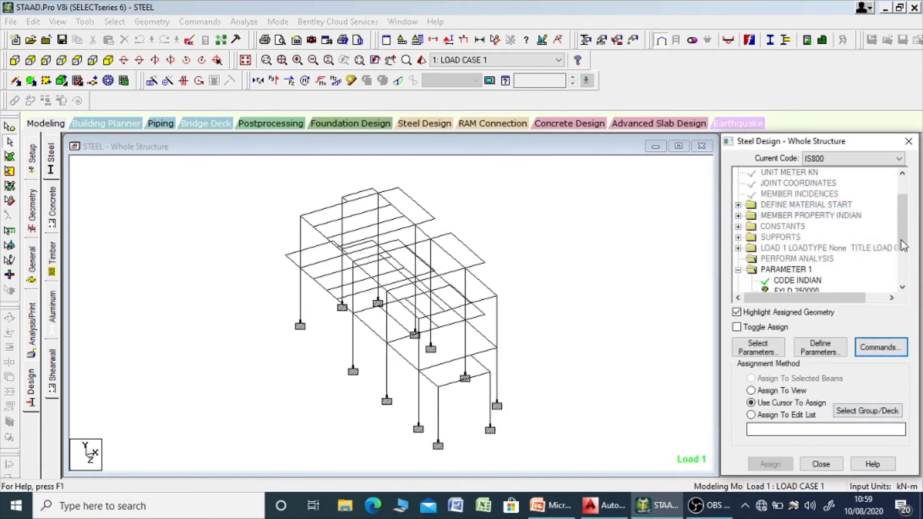
Assign the FYLD 250000 parameter to all members of the structure
{"action": "scroll", "coordinate": [895, 253], "scroll_direction": "down", "scroll_amount": 2}
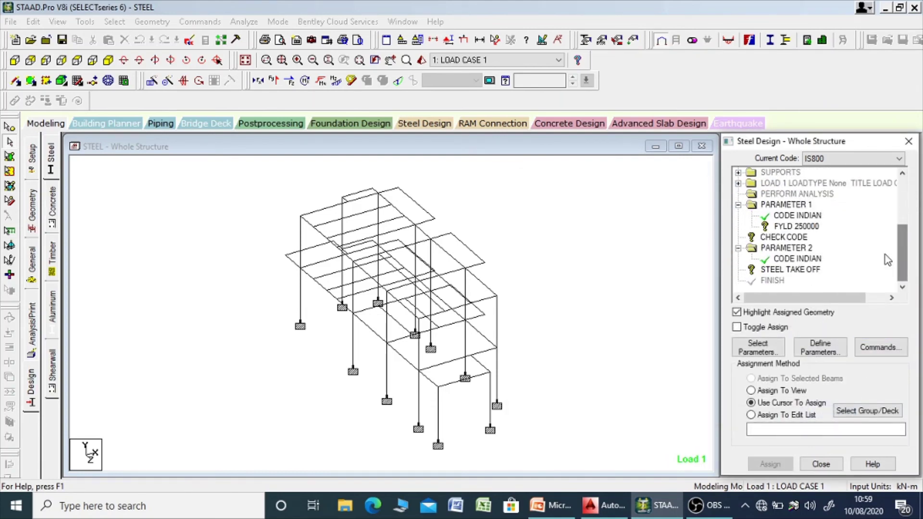
{"action": "left_click", "coordinate": [670, 246]}
{"action": "left_click", "coordinate": [782, 237]}
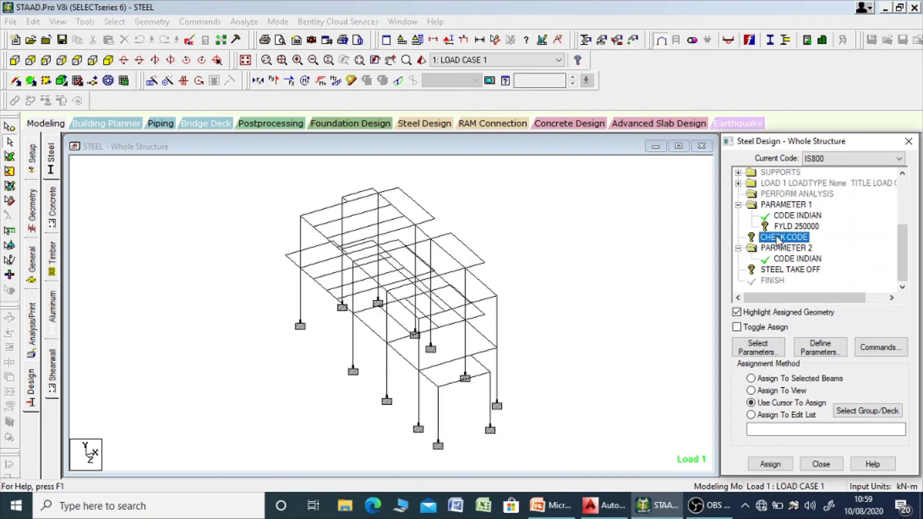
{"action": "left_click", "coordinate": [567, 234]}
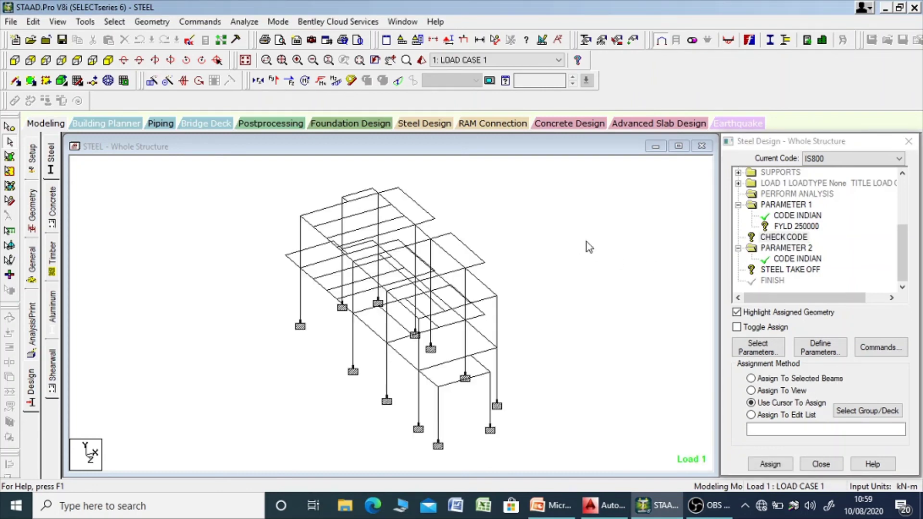
{"action": "left_click", "coordinate": [801, 228]}
{"action": "left_click", "coordinate": [625, 237]}
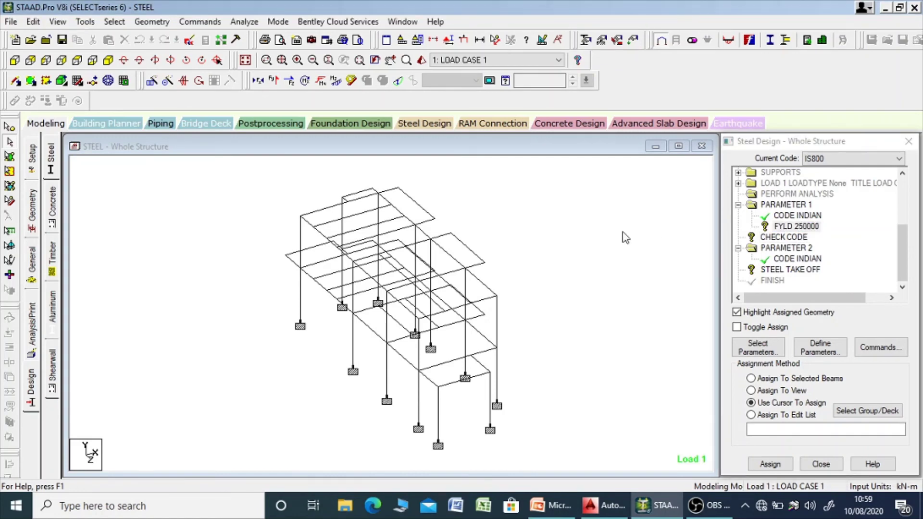
{"action": "key", "text": "ctrl+a"}
{"action": "left_click", "coordinate": [771, 464]}
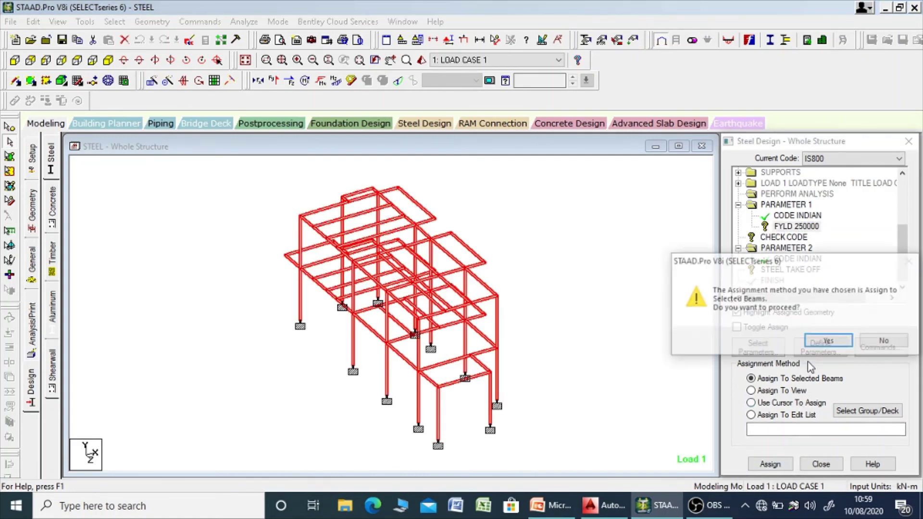
{"action": "left_click", "coordinate": [824, 341]}
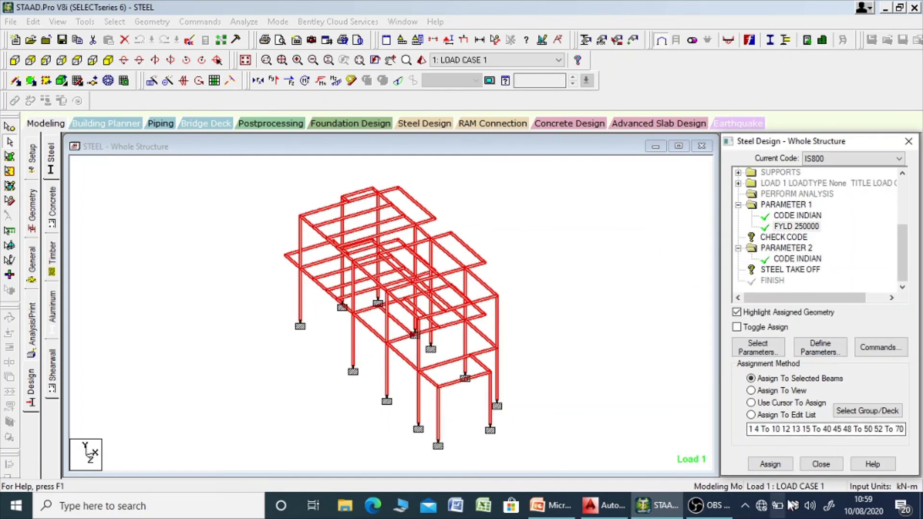
Assign the CHECK CODE command to all members of the structure
{"action": "left_click", "coordinate": [784, 237]}
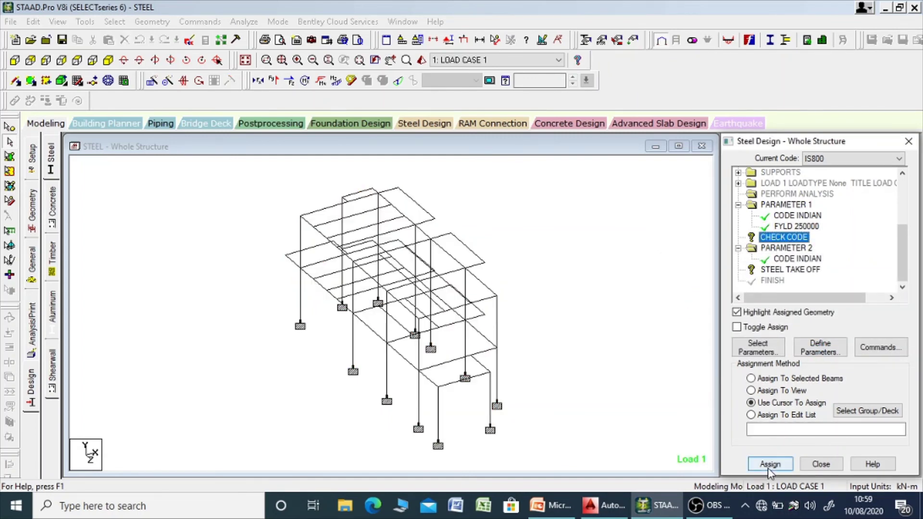
{"action": "left_click", "coordinate": [556, 315]}
{"action": "key", "text": "ctrl+a"}
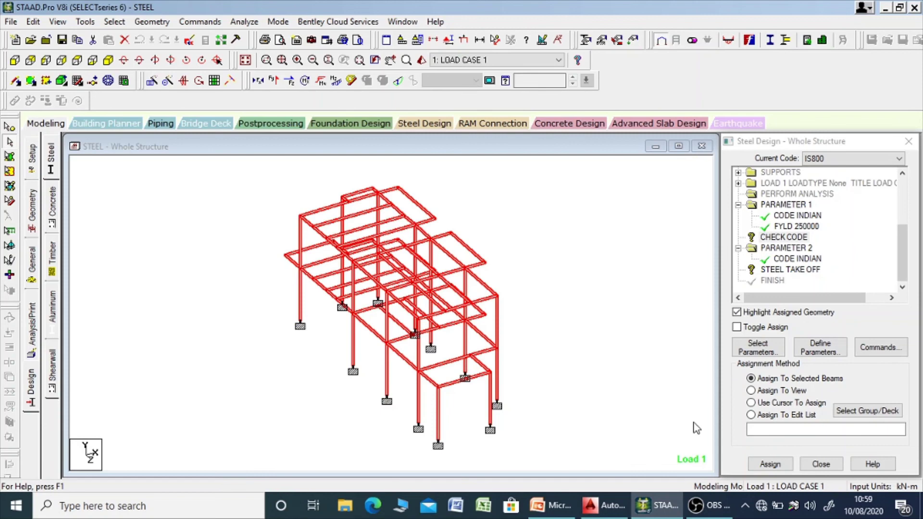
{"action": "left_click", "coordinate": [770, 464]}
{"action": "left_click", "coordinate": [828, 341]}
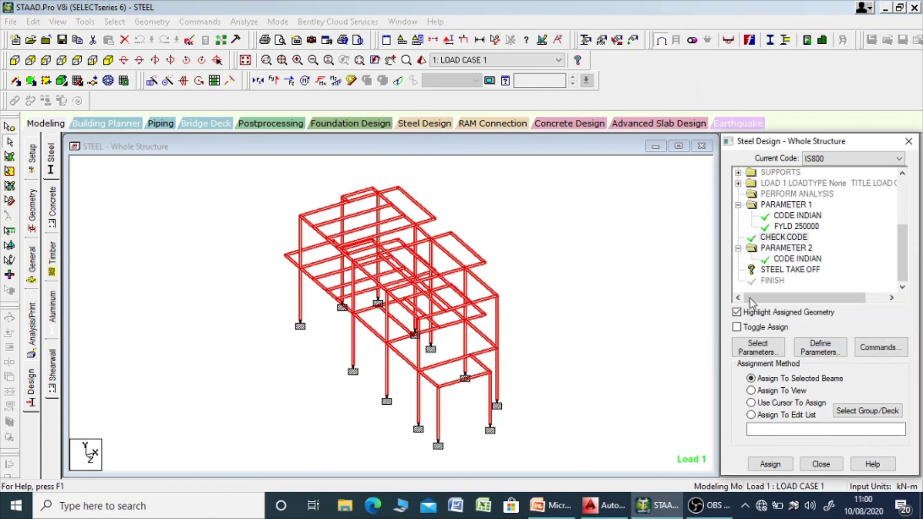
Assign the STEEL TAKE OFF command to all members and clear the selection
{"action": "key", "text": "ctrl+a"}
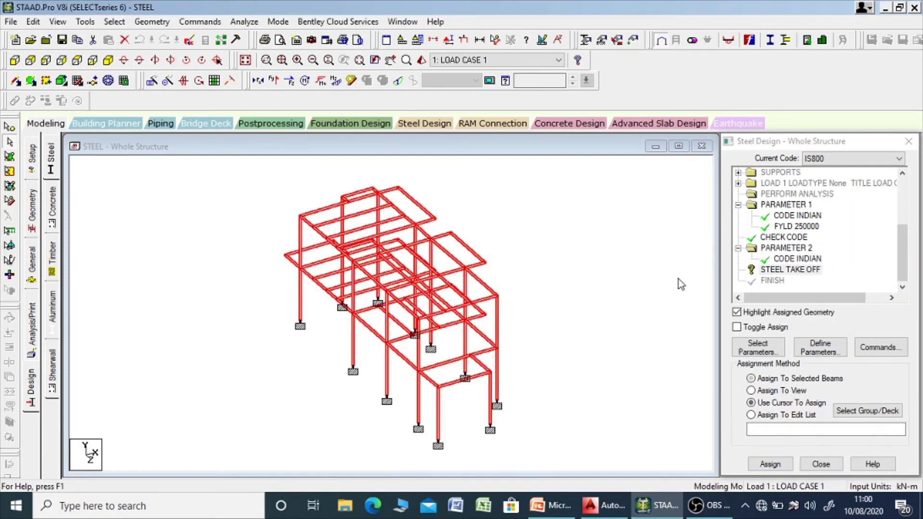
{"action": "left_click", "coordinate": [779, 465]}
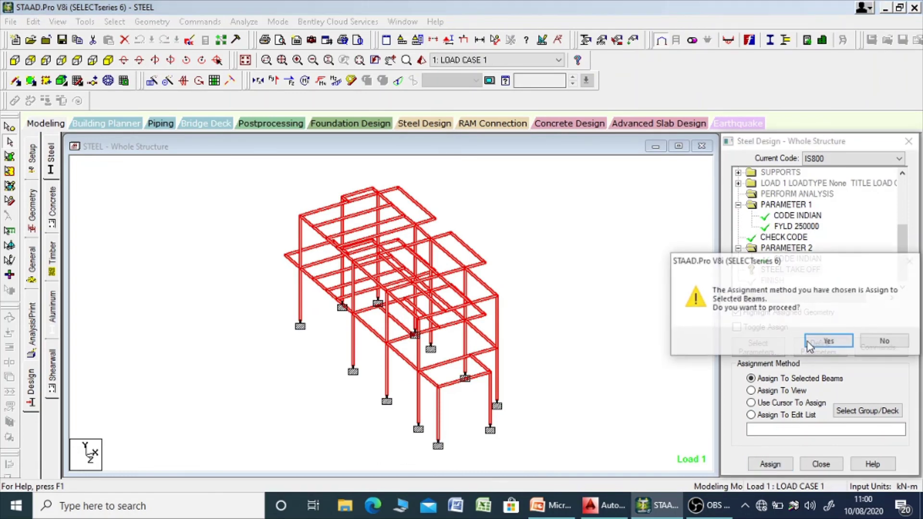
{"action": "left_click", "coordinate": [825, 340]}
{"action": "left_click", "coordinate": [614, 287]}
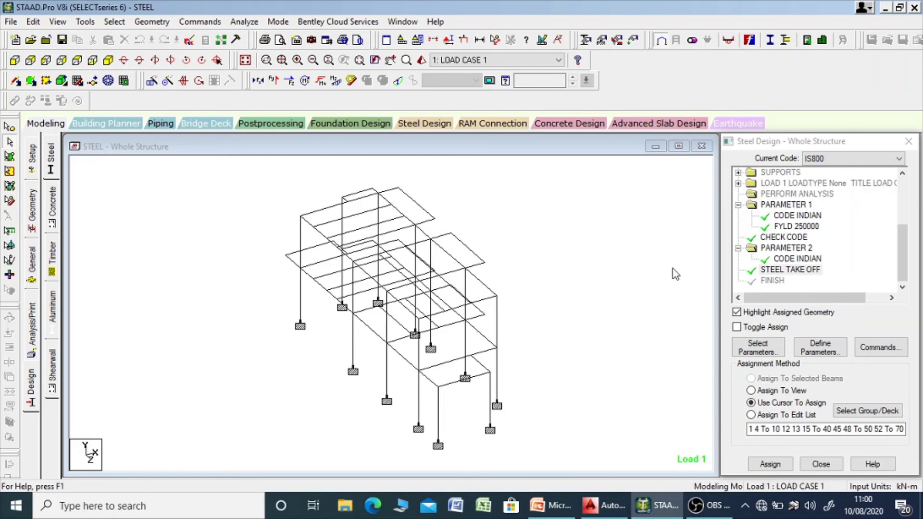
Save the modified structure, run the analysis and finish in modeling mode
{"action": "left_click", "coordinate": [244, 23]}
{"action": "left_click", "coordinate": [258, 39]}
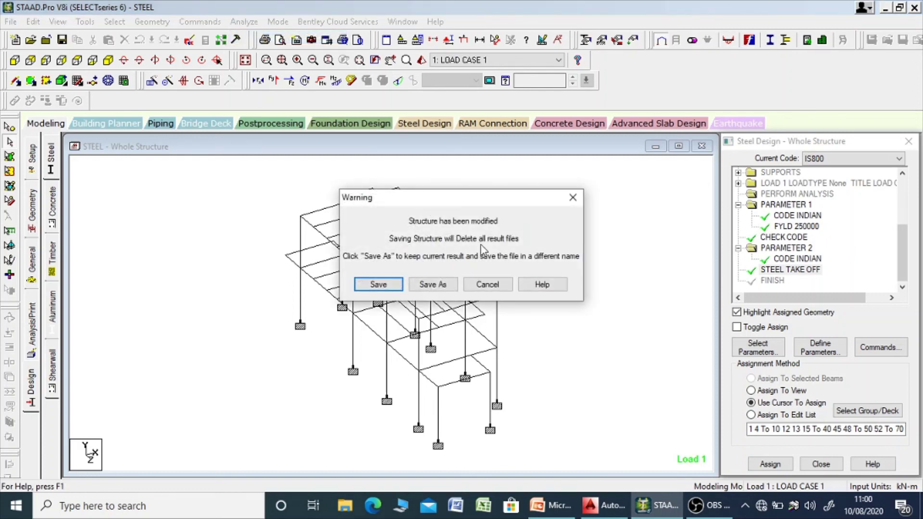
{"action": "left_click", "coordinate": [374, 287]}
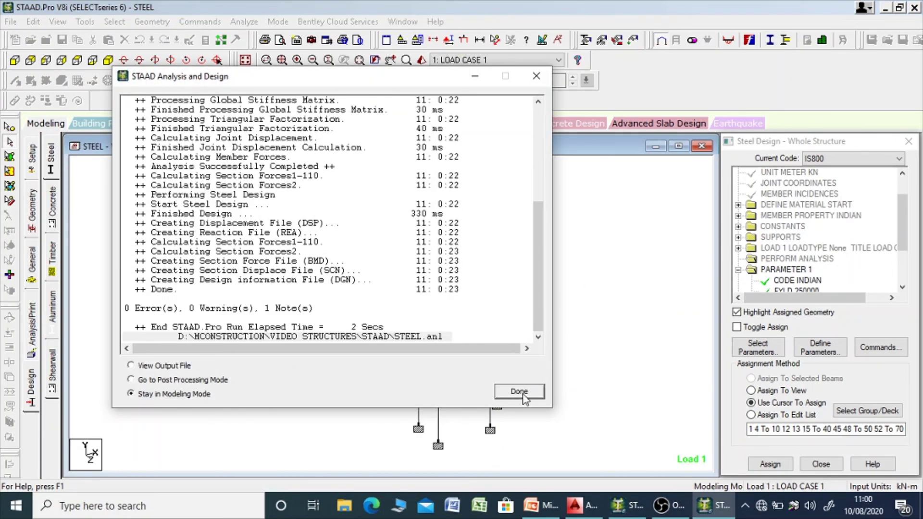
{"action": "left_click", "coordinate": [520, 391]}
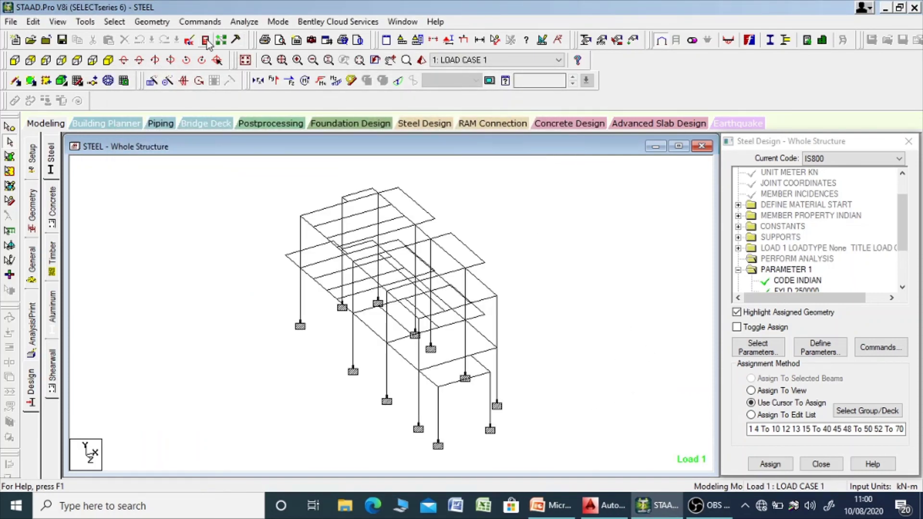
Open the analysis output file and examine the steel design code-check results, starting with member 1
{"action": "left_click", "coordinate": [207, 41]}
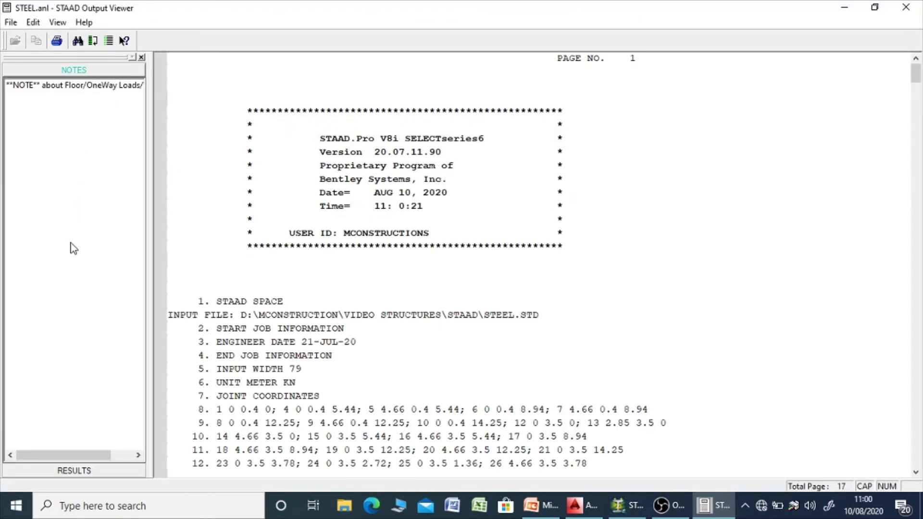
{"action": "left_click", "coordinate": [89, 472]}
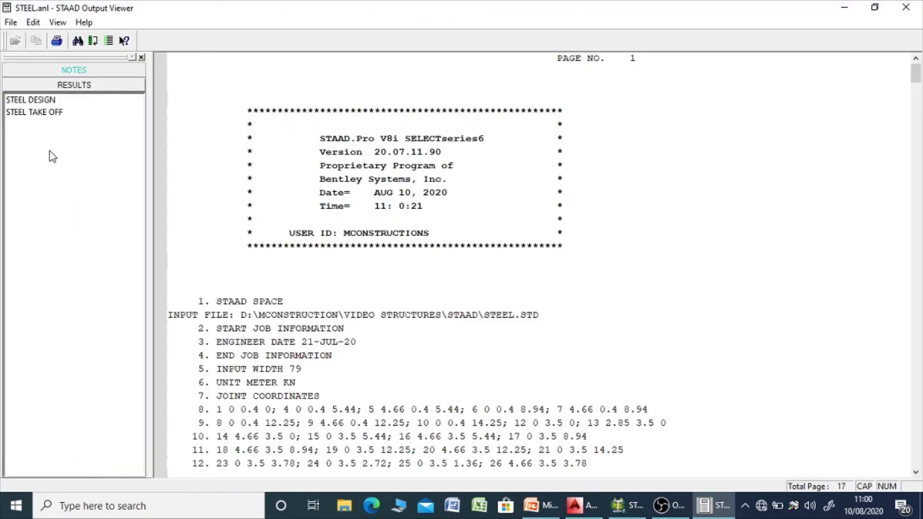
{"action": "left_click", "coordinate": [34, 100]}
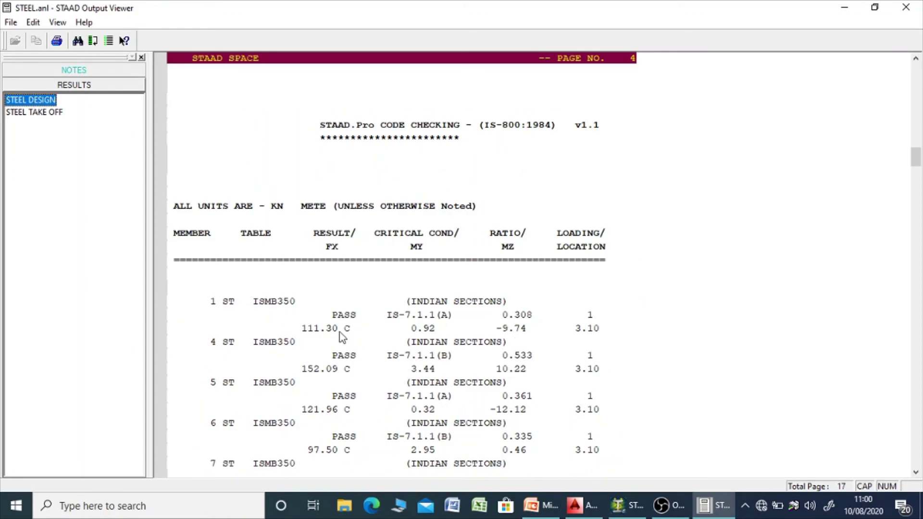
{"action": "left_click", "coordinate": [272, 312]}
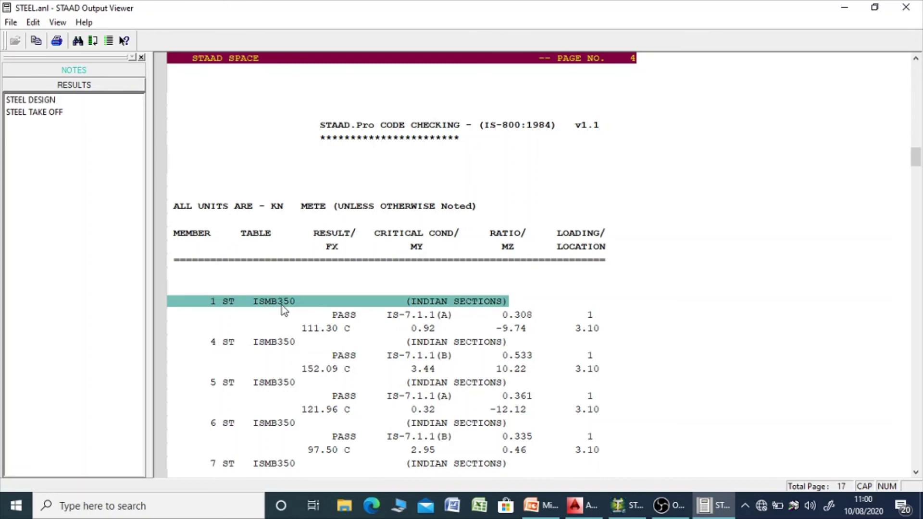
Examine member 1's code-check result and the steel take-off table, and close the analysis output file
{"action": "left_click", "coordinate": [346, 315]}
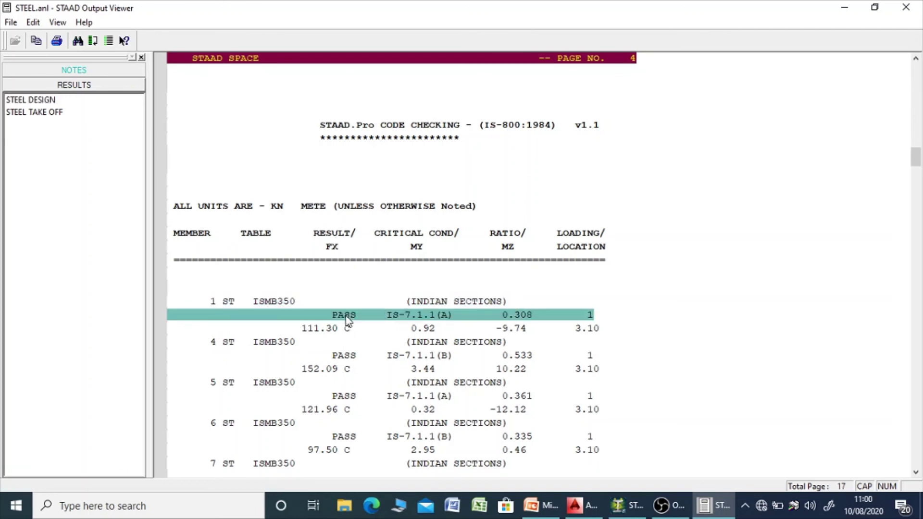
{"action": "left_click", "coordinate": [36, 112]}
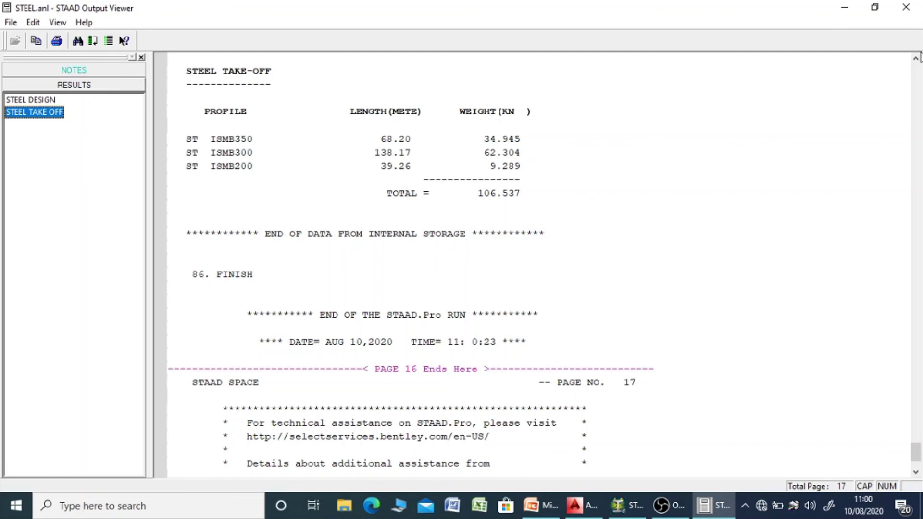
{"action": "left_click", "coordinate": [907, 7]}
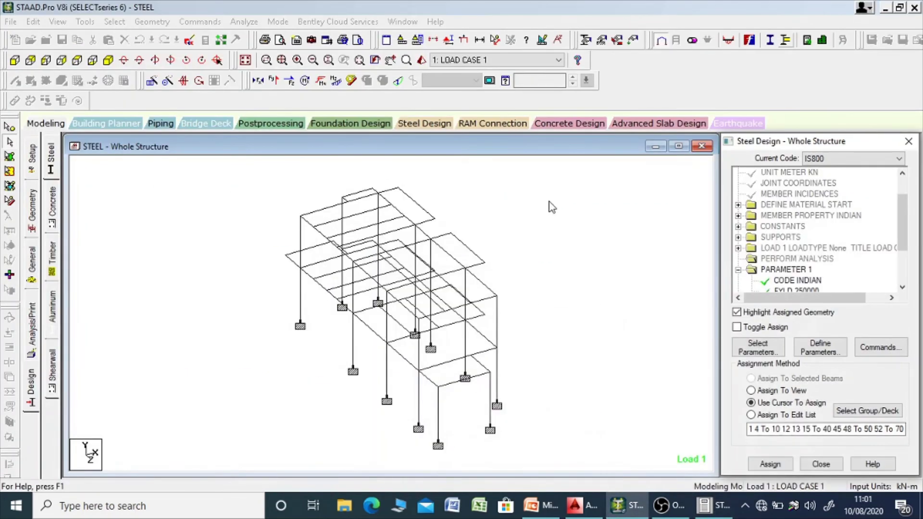
Switch to postprocessing with load case 1 and display the beams' unity check ratios in a maximized whole-structure view
{"action": "left_click", "coordinate": [679, 146]}
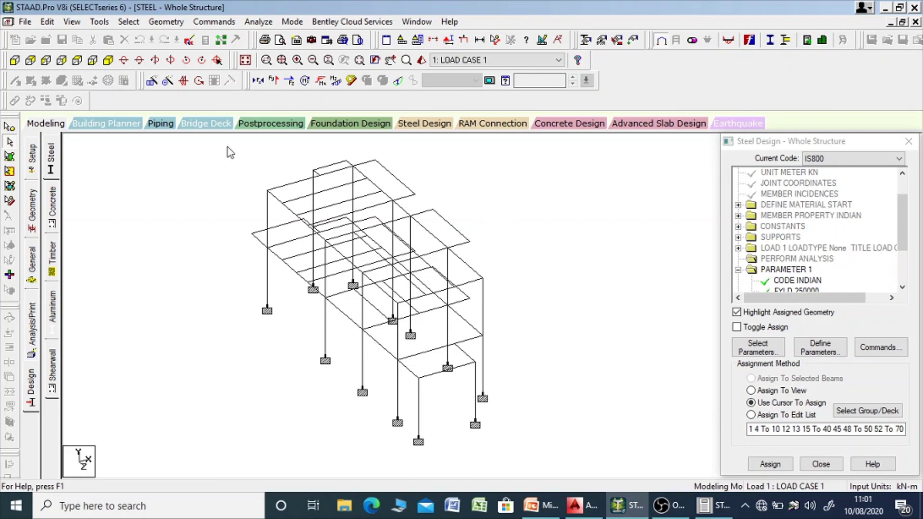
{"action": "left_click", "coordinate": [267, 125]}
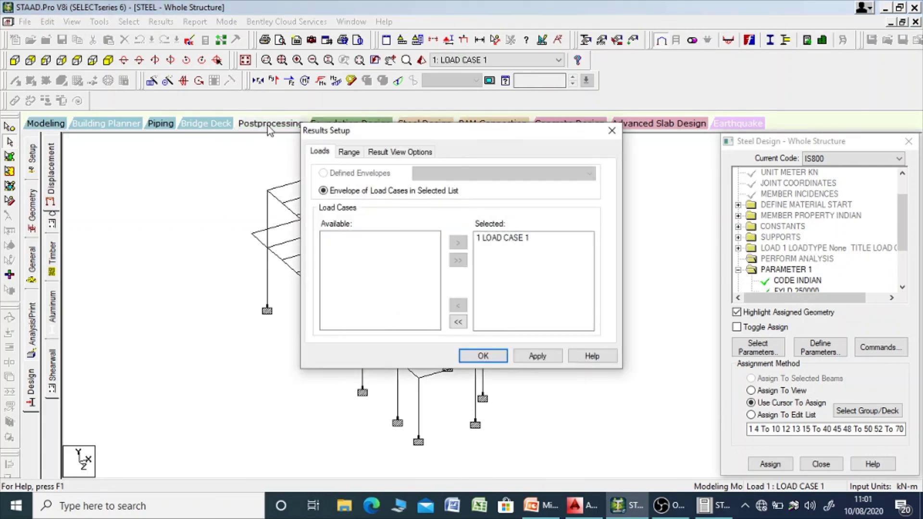
{"action": "left_click", "coordinate": [480, 356]}
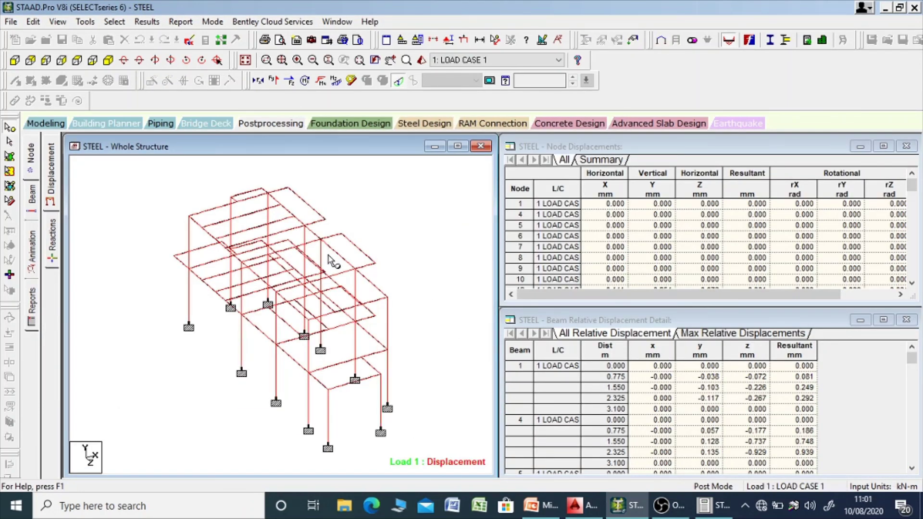
{"action": "left_click", "coordinate": [37, 211]}
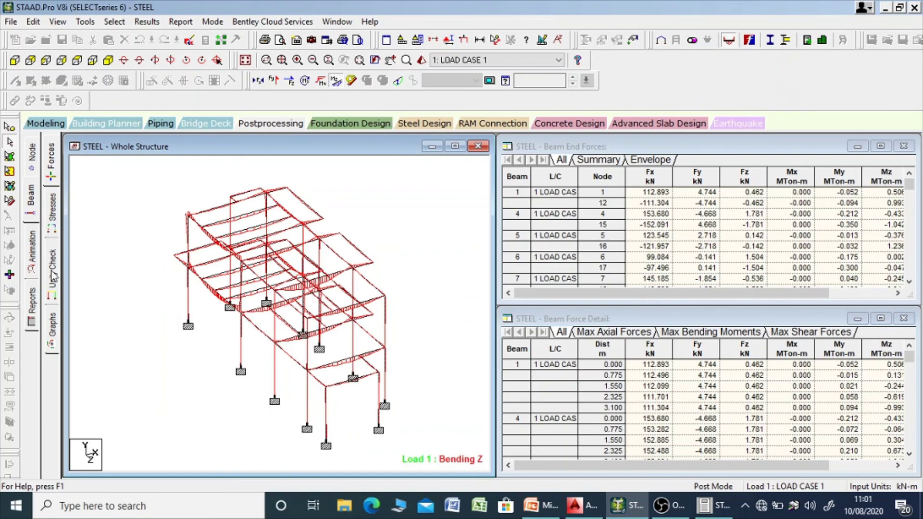
{"action": "left_click", "coordinate": [52, 271]}
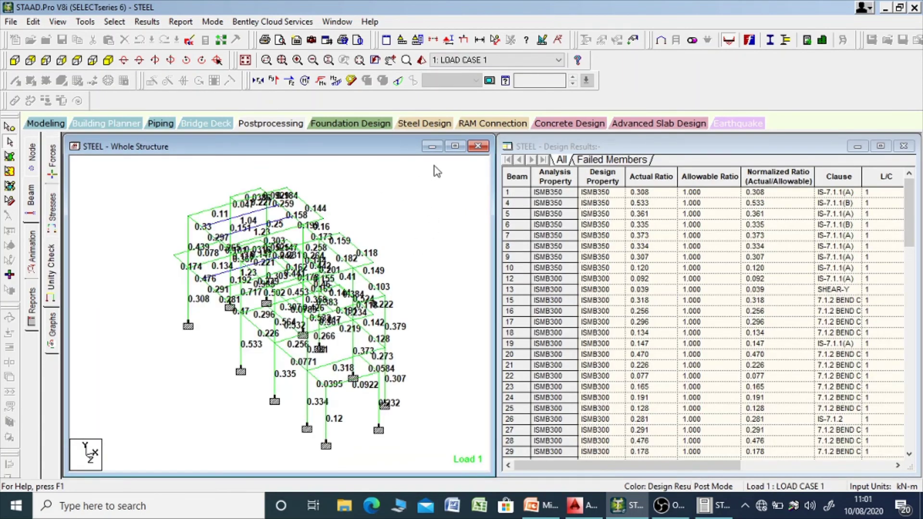
{"action": "left_click", "coordinate": [455, 145]}
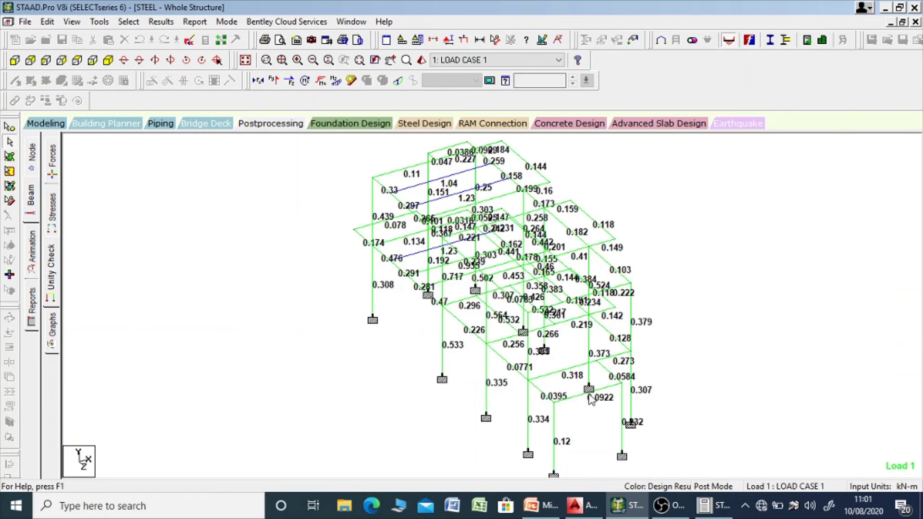
Inspect the unity ratios on the frame, highlighting the blue upper-level beams in turn and clearing the selection
{"action": "scroll", "coordinate": [532, 372], "scroll_direction": "up", "scroll_amount": 2}
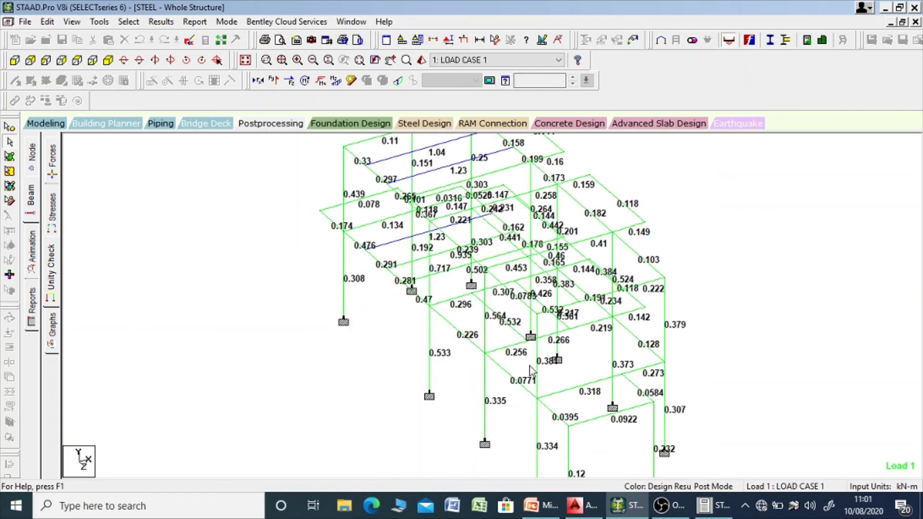
{"action": "scroll", "coordinate": [501, 310], "scroll_direction": "down", "scroll_amount": 1}
{"action": "left_click", "coordinate": [410, 179]}
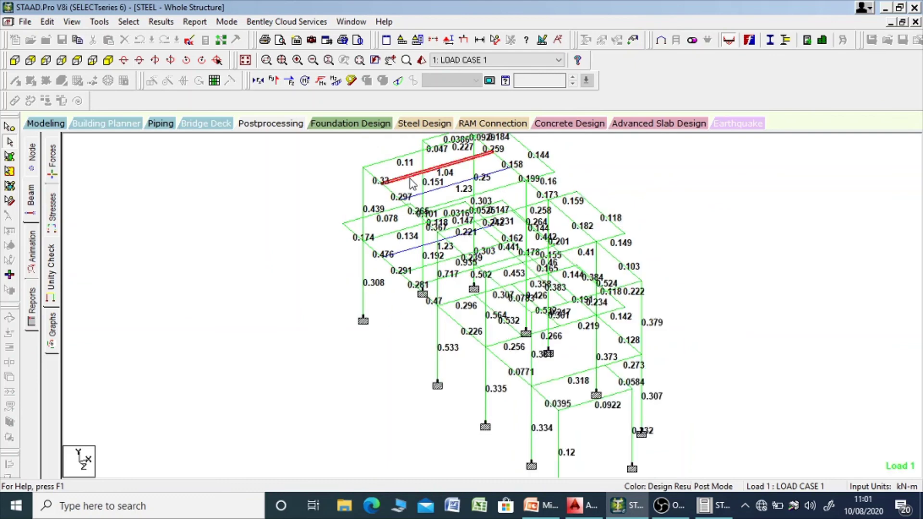
{"action": "left_click", "coordinate": [488, 177]}
{"action": "left_click", "coordinate": [635, 199]}
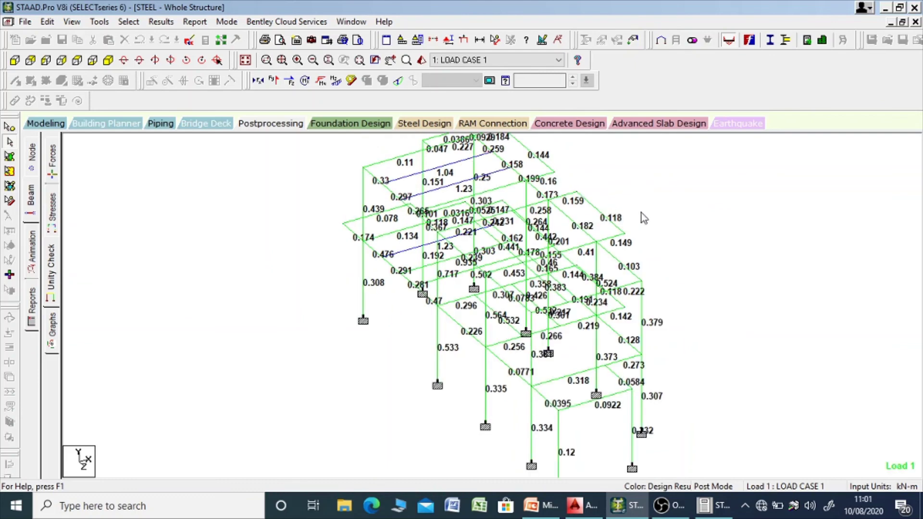
Check the steel design results of beam 4, the column with unity ratio 0.533, and close its properties
{"action": "double_click", "coordinate": [438, 359]}
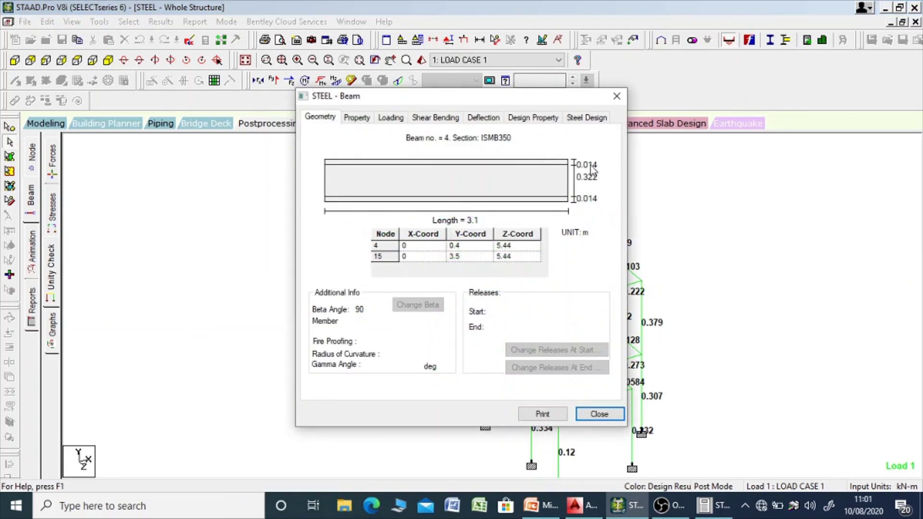
{"action": "left_click", "coordinate": [590, 120]}
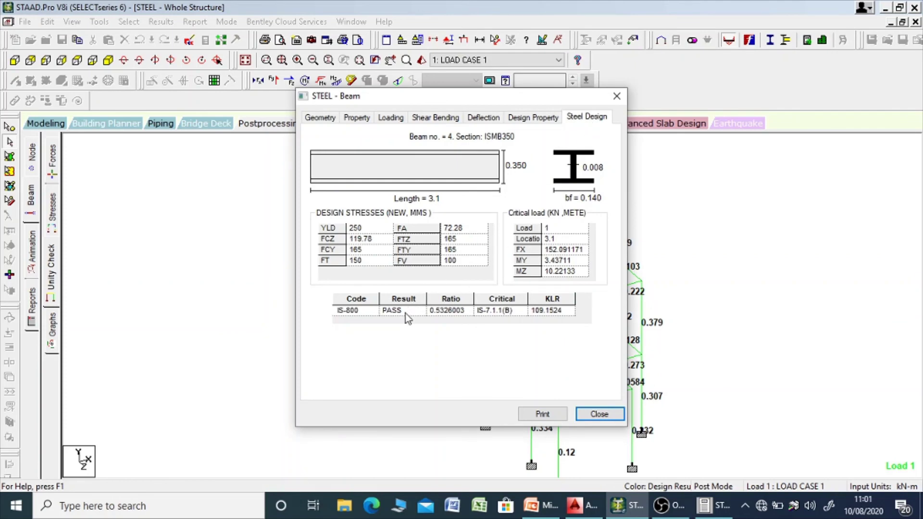
{"action": "left_click", "coordinate": [599, 414]}
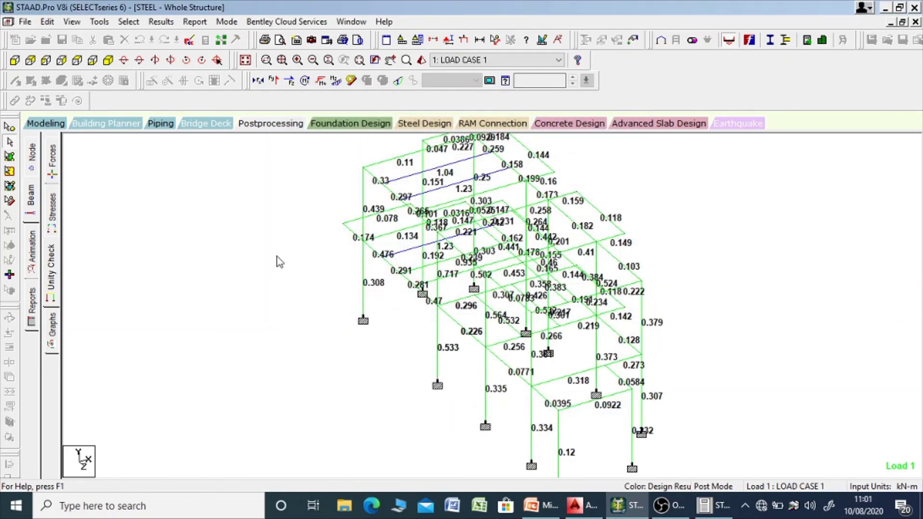
Check the steel design results of beam 92, the upper beam with ratio 1.04, and clear the selection
{"action": "double_click", "coordinate": [403, 184]}
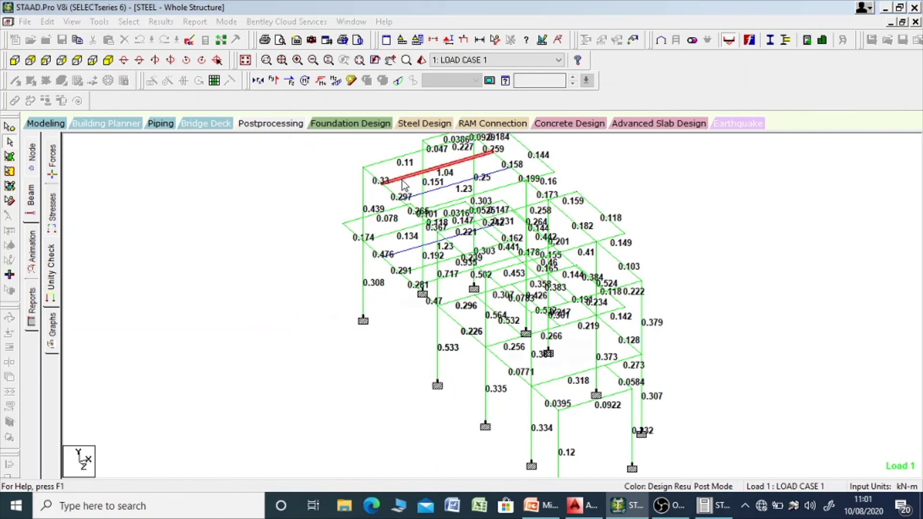
{"action": "left_click", "coordinate": [588, 117]}
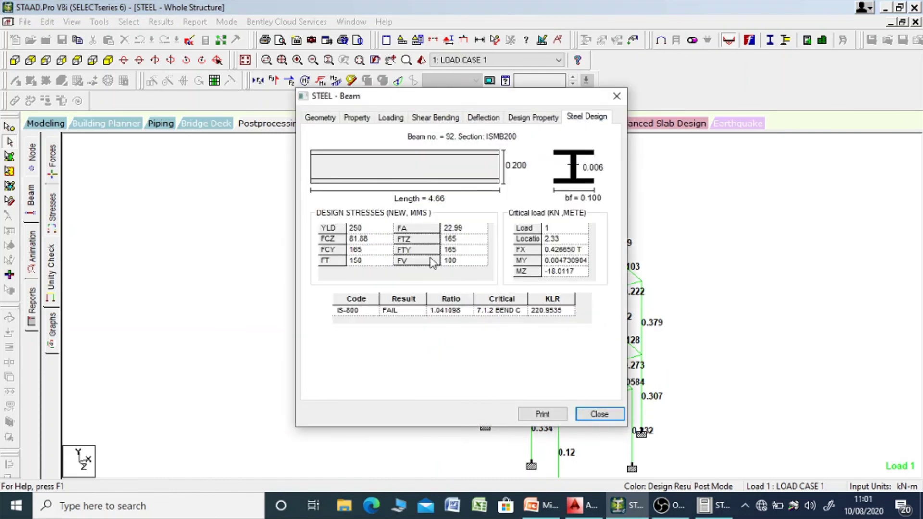
{"action": "left_click", "coordinate": [599, 414]}
{"action": "scroll", "coordinate": [457, 312], "scroll_direction": "down", "scroll_amount": 1}
{"action": "middle_click_drag", "start_coordinate": [457, 313], "coordinate": [367, 330]}
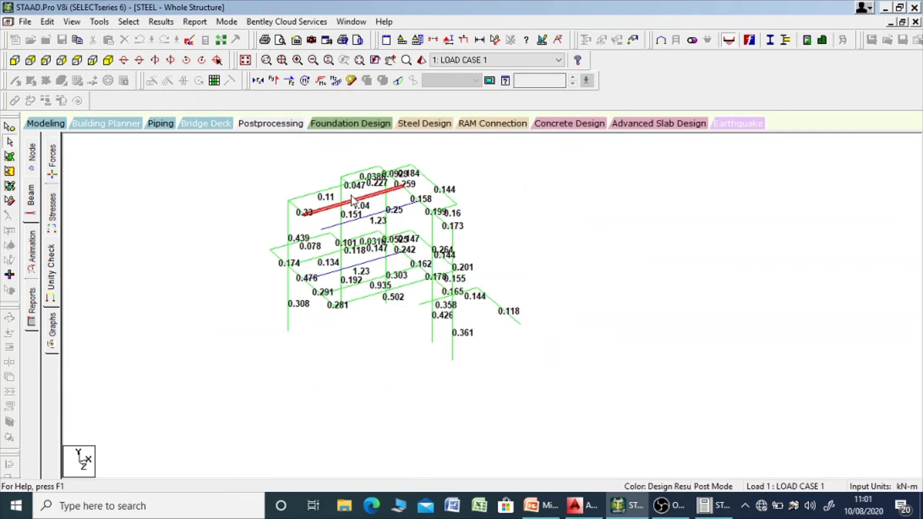
{"action": "left_click", "coordinate": [289, 180]}
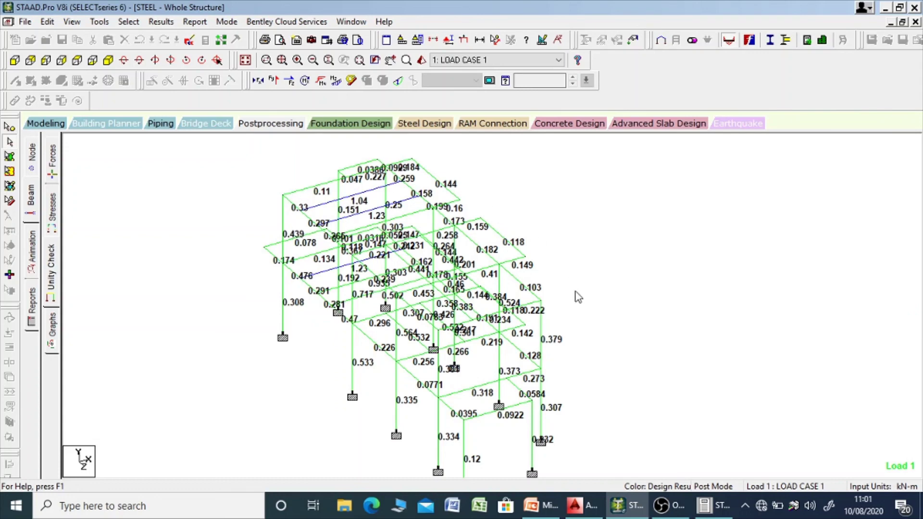
Review the design property and section of upper beam 92, close its properties and show the whole structure
{"action": "scroll", "coordinate": [461, 319], "scroll_direction": "up", "scroll_amount": 1}
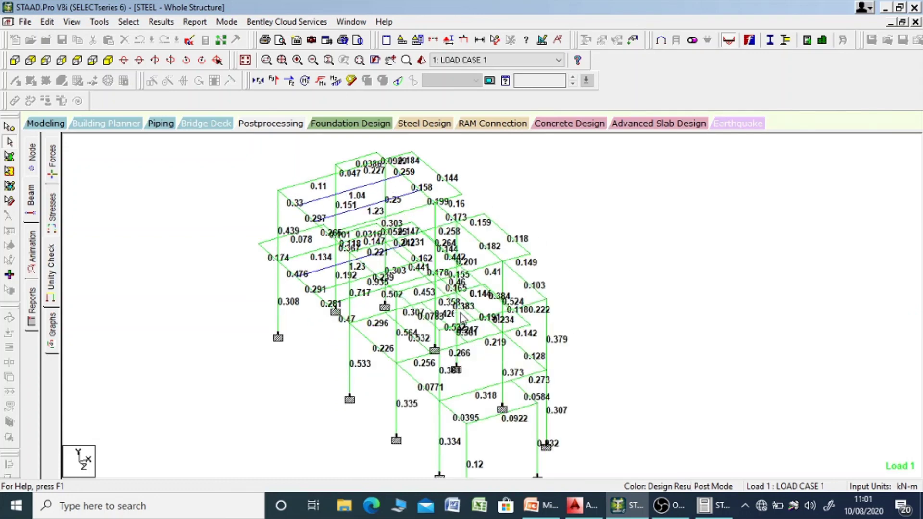
{"action": "scroll", "coordinate": [521, 308], "scroll_direction": "down", "scroll_amount": 1}
{"action": "middle_click_drag", "start_coordinate": [521, 308], "coordinate": [476, 295]}
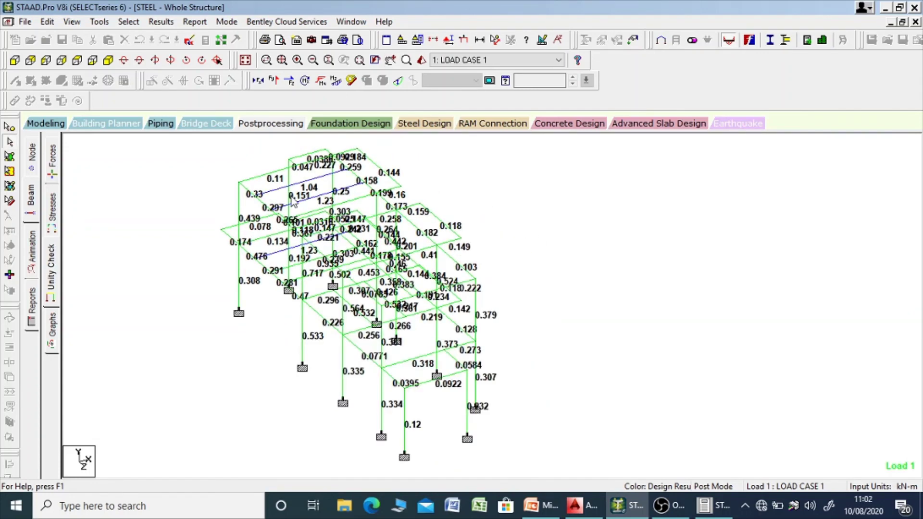
{"action": "scroll", "coordinate": [272, 184], "scroll_direction": "up", "scroll_amount": 1}
{"action": "scroll", "coordinate": [272, 184], "scroll_direction": "up", "scroll_amount": 1}
{"action": "middle_click_drag", "start_coordinate": [272, 185], "coordinate": [284, 233]}
{"action": "scroll", "coordinate": [269, 216], "scroll_direction": "up", "scroll_amount": 1}
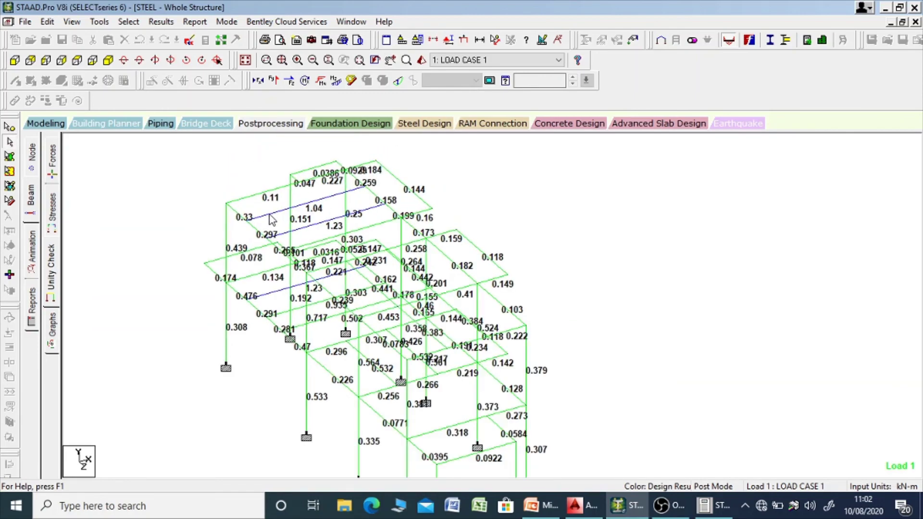
{"action": "left_click", "coordinate": [254, 216]}
{"action": "double_click", "coordinate": [270, 220]}
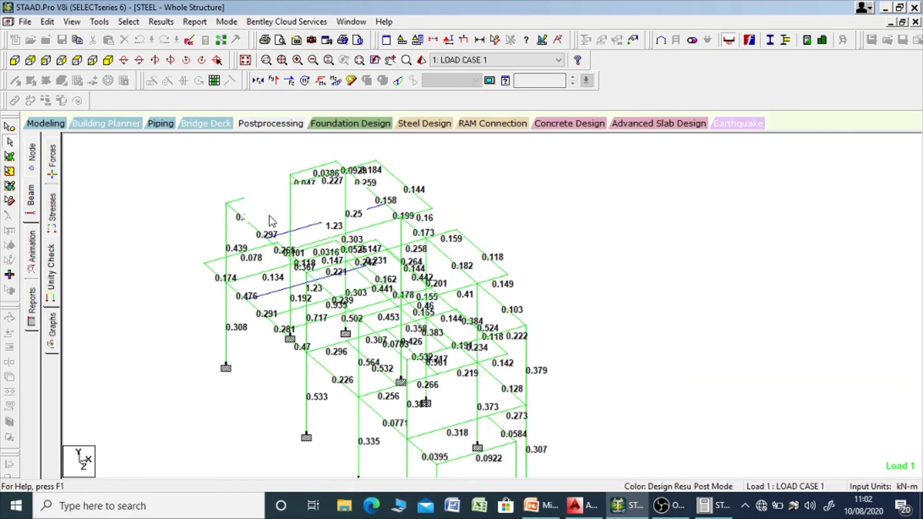
{"action": "left_click", "coordinate": [534, 118]}
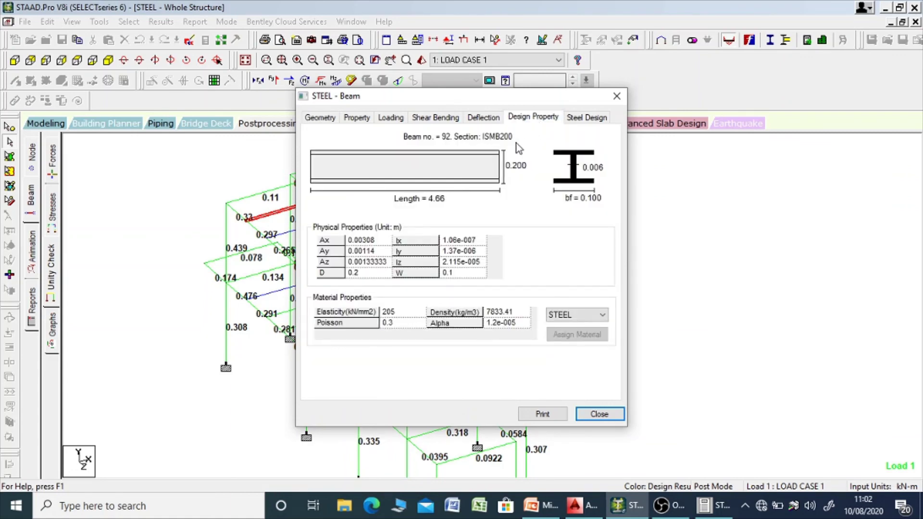
{"action": "left_click", "coordinate": [616, 98]}
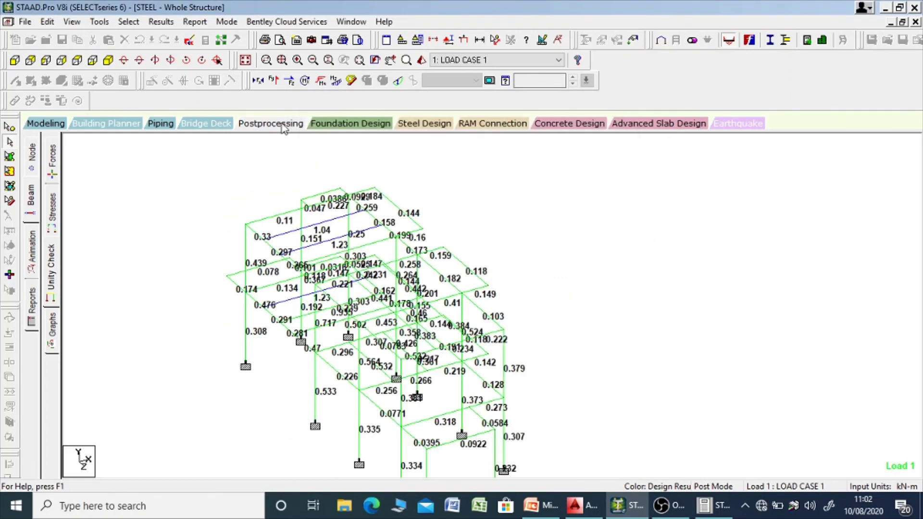
{"action": "left_click", "coordinate": [246, 60]}
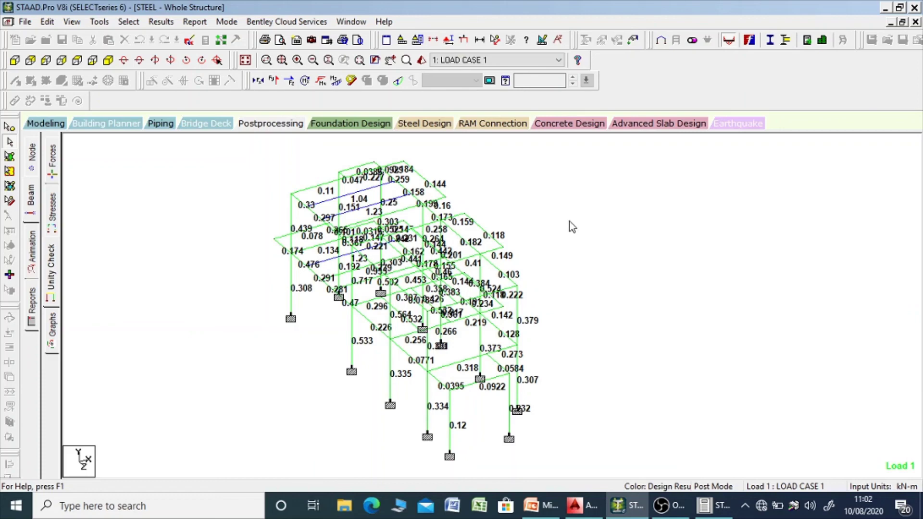
{"action": "right_click", "coordinate": [663, 506]}
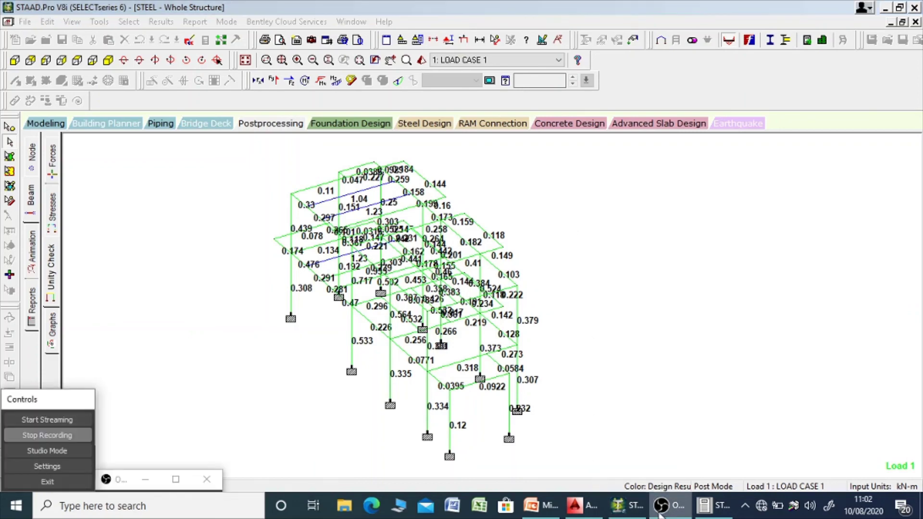